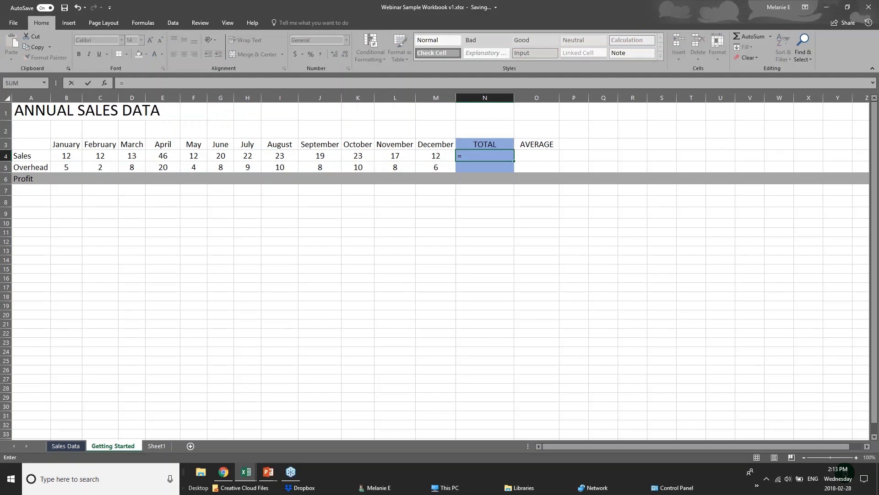
{"action": "type", "text": "sum"}
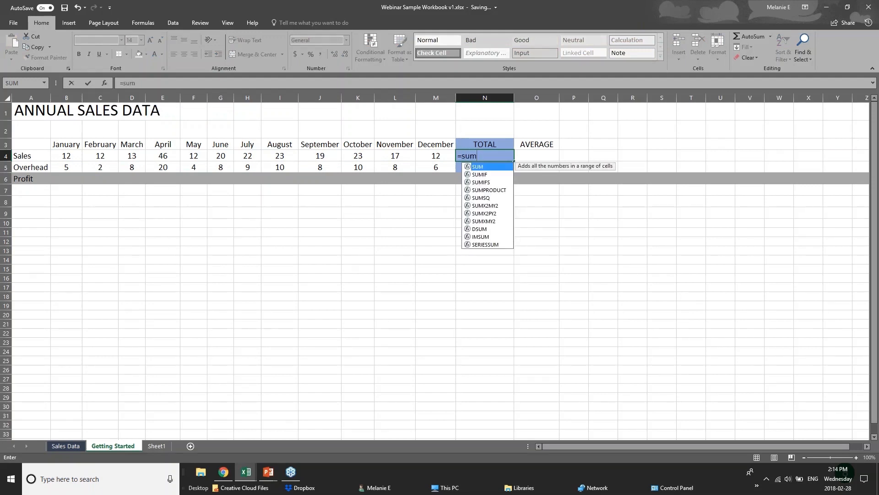
{"action": "key", "text": "BackSpace"}
{"action": "key", "text": "BackSpace"}
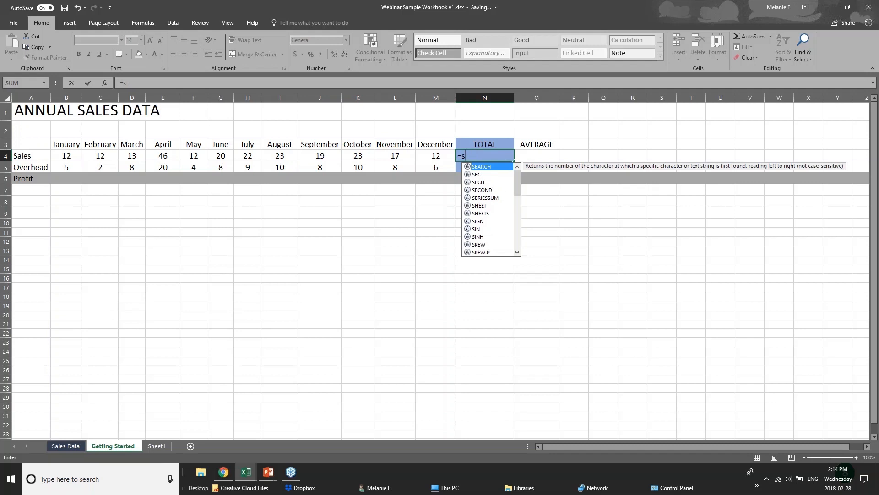
{"action": "key", "text": "BackSpace"}
{"action": "type", "text": "sum"}
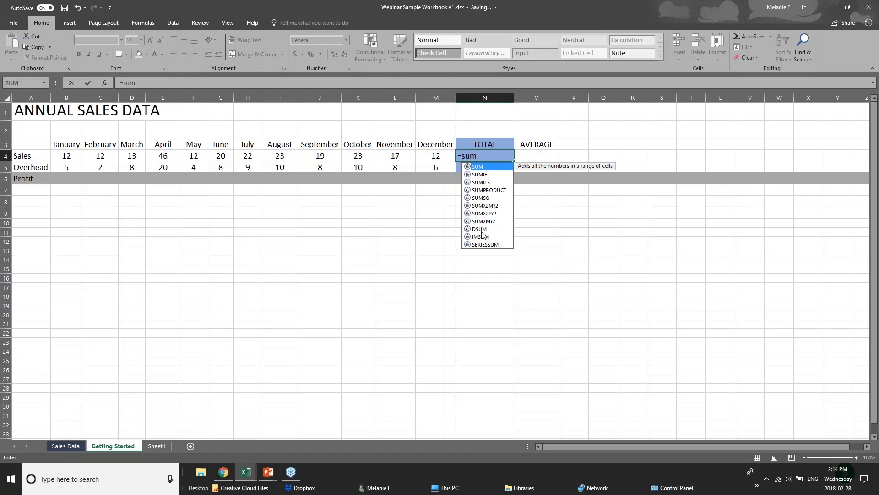
{"action": "type", "text": "("}
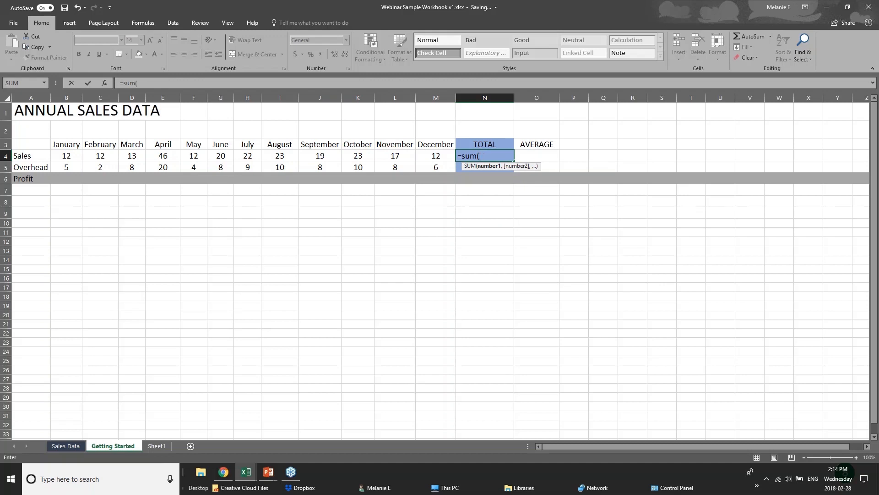
{"action": "left_click", "coordinate": [489, 152]}
{"action": "key", "text": "BackSpace"}
{"action": "key", "text": "BackSpace"}
{"action": "key", "text": "BackSpace"}
{"action": "key", "text": "BackSpace"}
{"action": "key", "text": "BackSpace"}
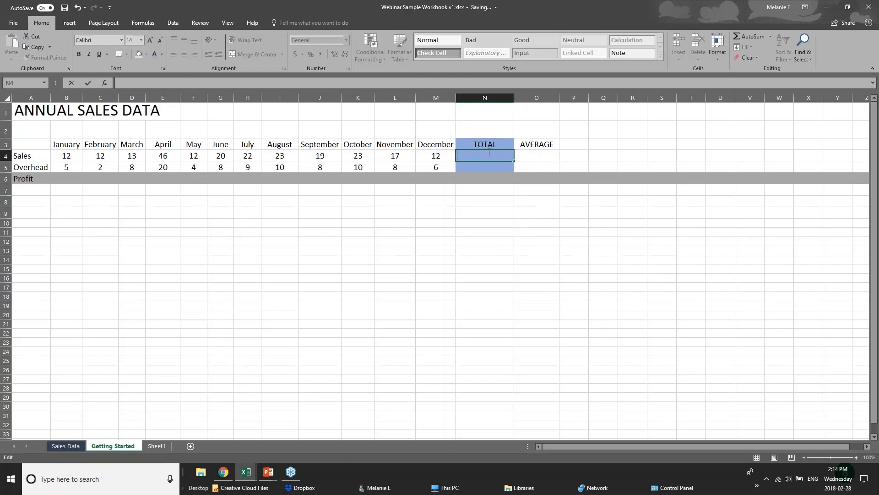
- Enter the formula =12+12 in the Sales row's TOTAL cell N4
{"action": "type", "text": "="}
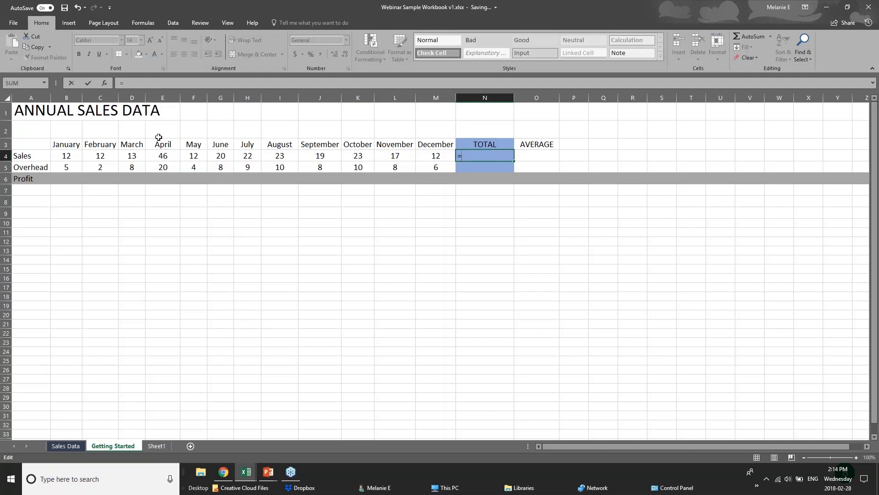
{"action": "type", "text": "12=12"}
{"action": "key", "text": "BackSpace"}
{"action": "key", "text": "BackSpace"}
{"action": "key", "text": "BackSpace"}
{"action": "type", "text": "+12"}
{"action": "left_click", "coordinate": [69, 157]}
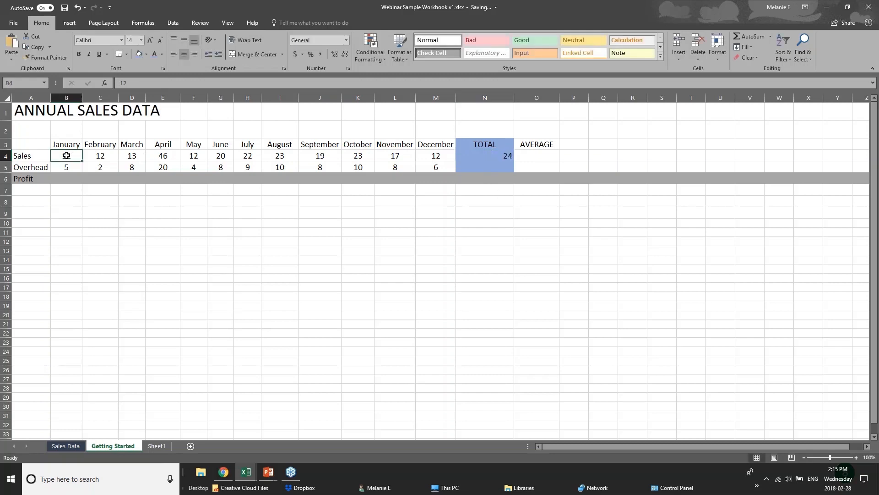
- Inspect the January to April Sales values against the N4 formula and clear N4
{"action": "left_click", "coordinate": [104, 157]}
{"action": "left_click", "coordinate": [137, 158]}
{"action": "left_click", "coordinate": [154, 157]}
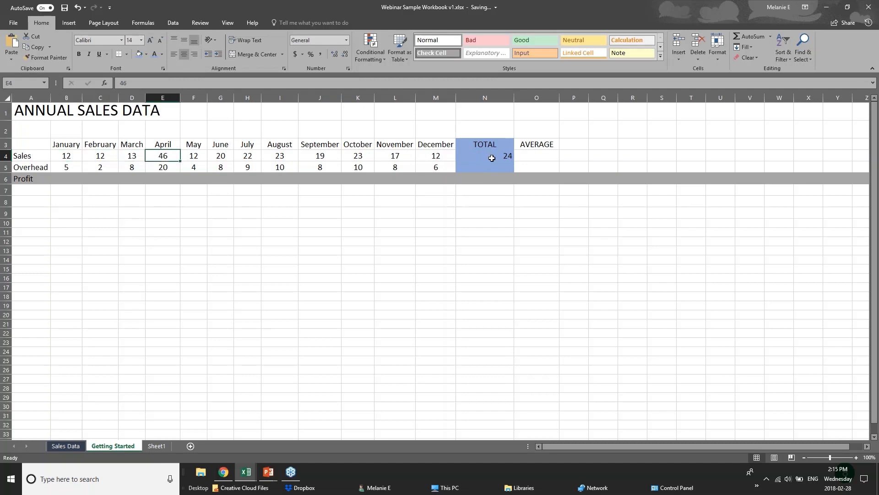
{"action": "left_click", "coordinate": [494, 155]}
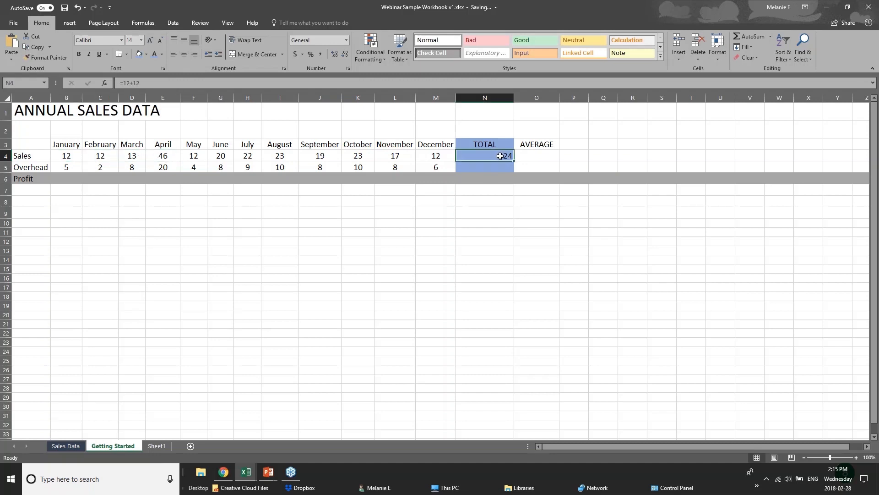
{"action": "double_click", "coordinate": [500, 156]}
{"action": "left_click", "coordinate": [484, 212]}
{"action": "left_click", "coordinate": [481, 156]}
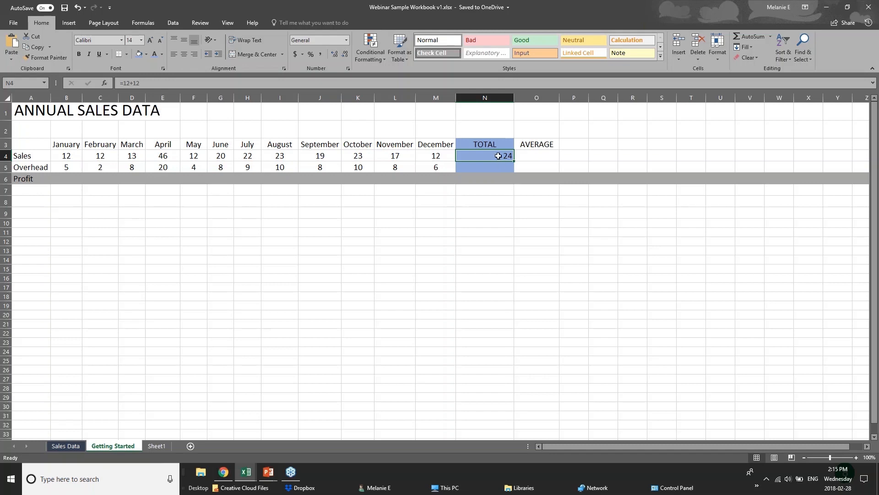
{"action": "left_click", "coordinate": [495, 189]}
{"action": "left_click", "coordinate": [504, 155]}
{"action": "key", "text": "Delete"}
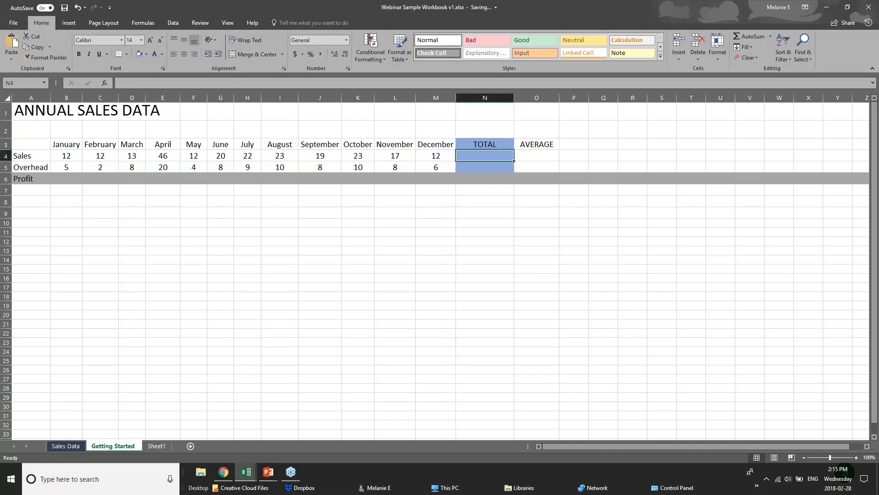
- Start a SUM formula in N4 that adds the individual cell references b4+c4+d4
{"action": "type", "text": "=su"}
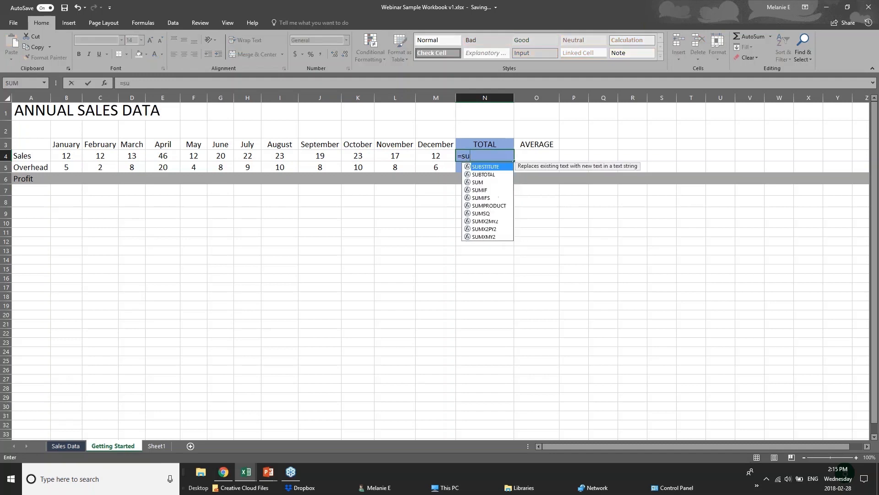
{"action": "type", "text": "m("}
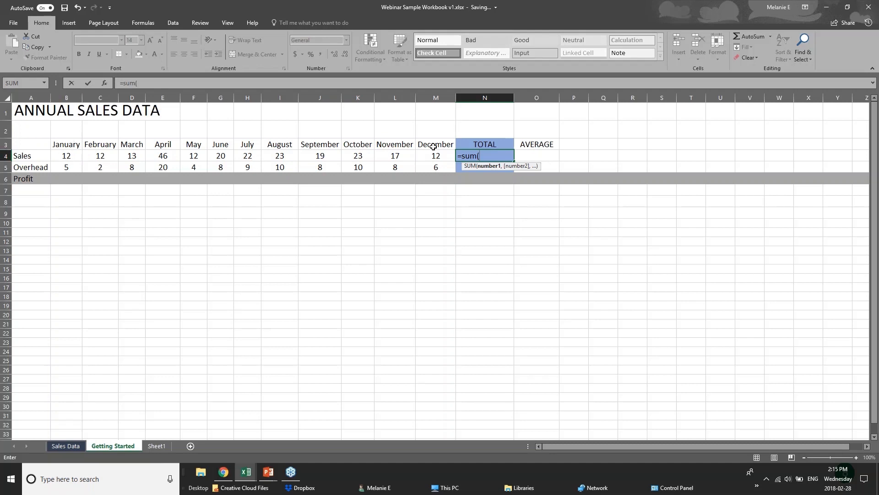
{"action": "type", "text": "b4="}
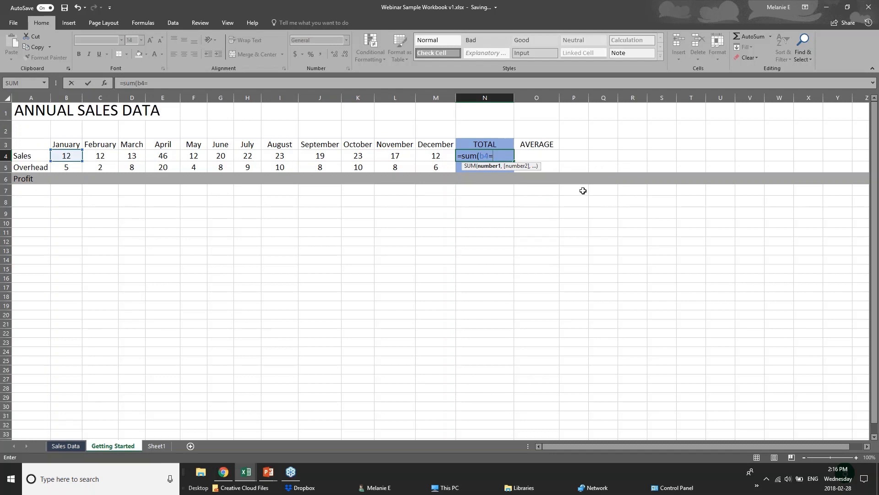
{"action": "key", "text": "BackSpace"}
{"action": "type", "text": "+c"}
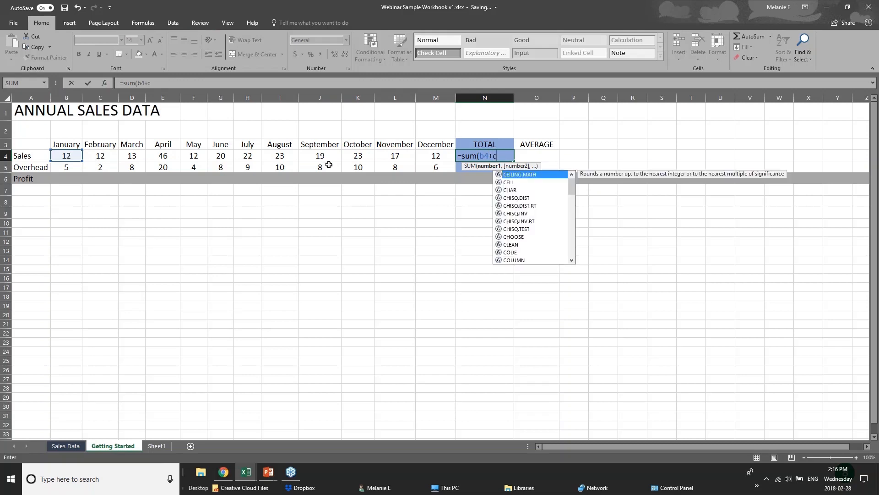
{"action": "type", "text": "4+"}
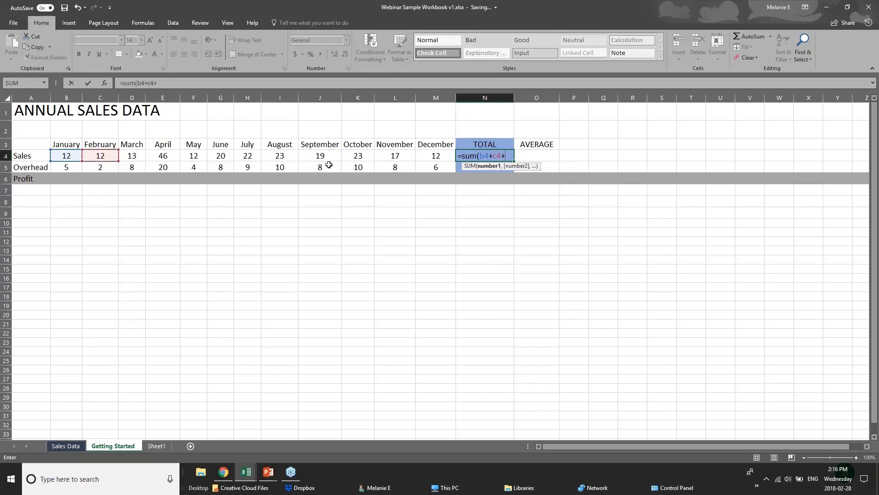
{"action": "type", "text": "d"}
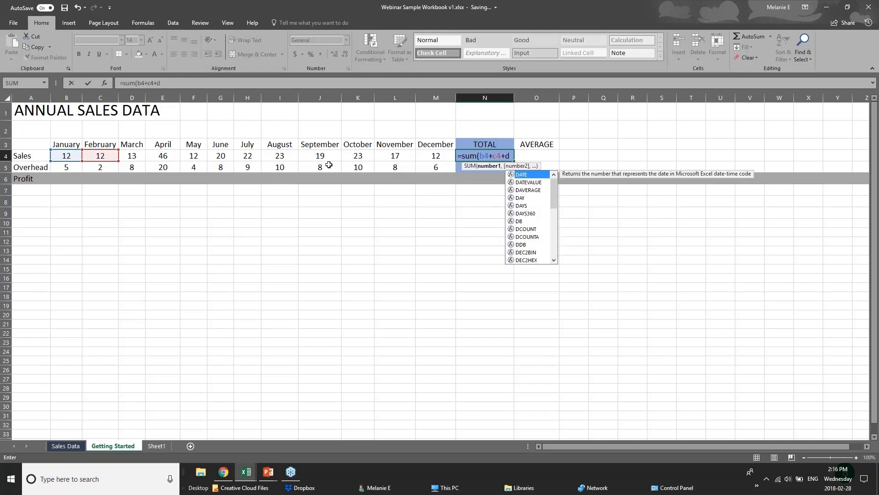
{"action": "type", "text": "4"}
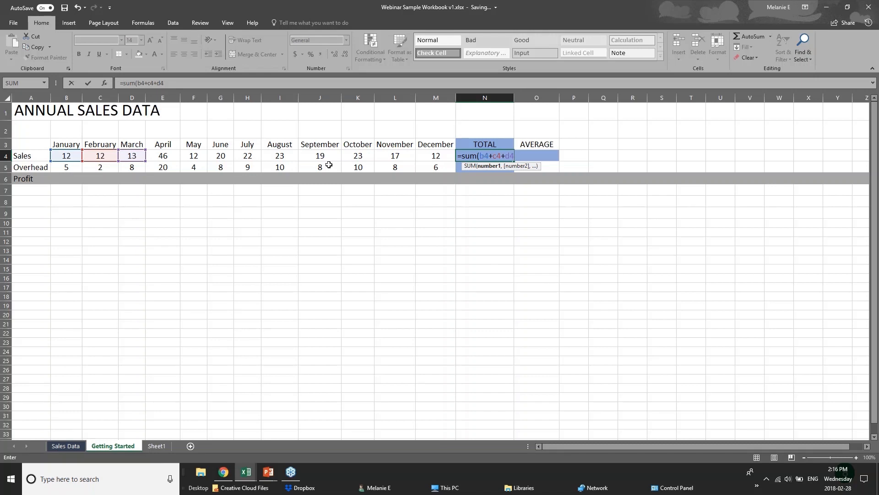
- Replace the individual references in the N4 SUM formula with the range B4:M4 and complete the formula
{"action": "key", "text": "BackSpace"}
{"action": "key", "text": "BackSpace"}
{"action": "key", "text": "BackSpace"}
{"action": "key", "text": "BackSpace"}
{"action": "key", "text": "BackSpace"}
{"action": "key", "text": "BackSpace"}
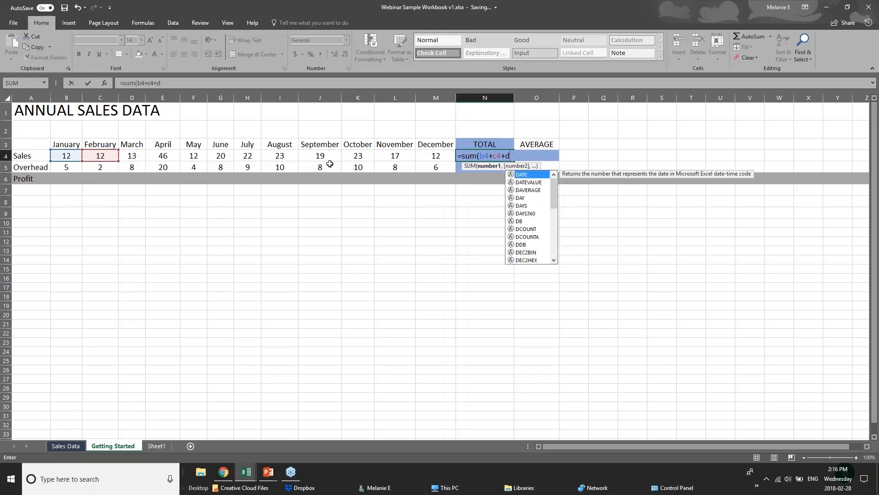
{"action": "key", "text": "BackSpace"}
{"action": "key", "text": "BackSpace"}
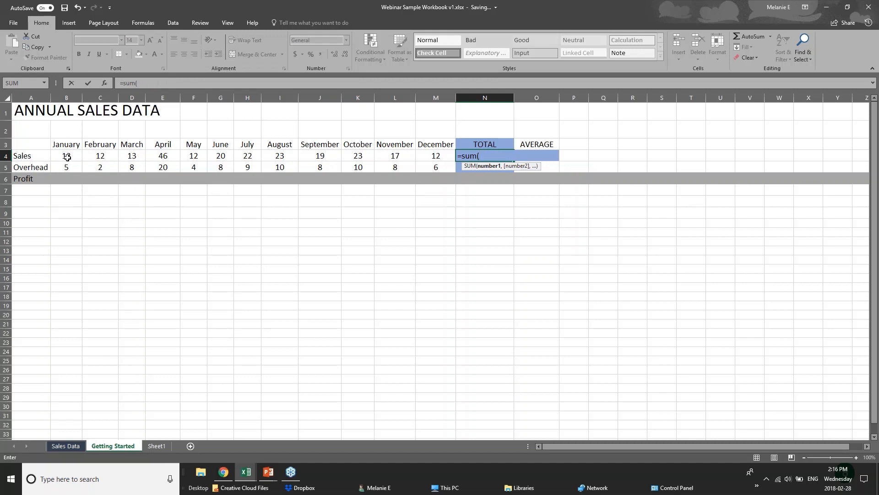
{"action": "left_click_drag", "start_coordinate": [67, 157], "coordinate": [425, 157]}
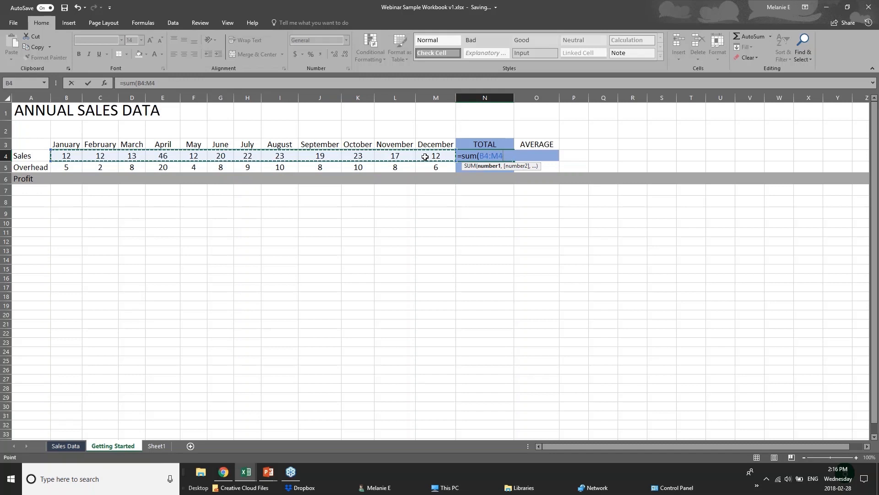
{"action": "key", "text": "Return"}
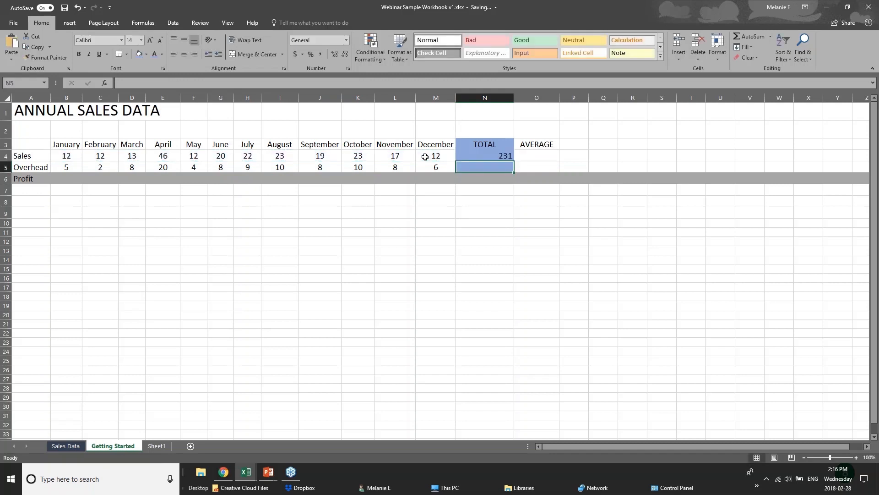
- Clear N4 and total the Sales row B4:M4 there again with AutoSum
{"action": "left_click", "coordinate": [484, 157]}
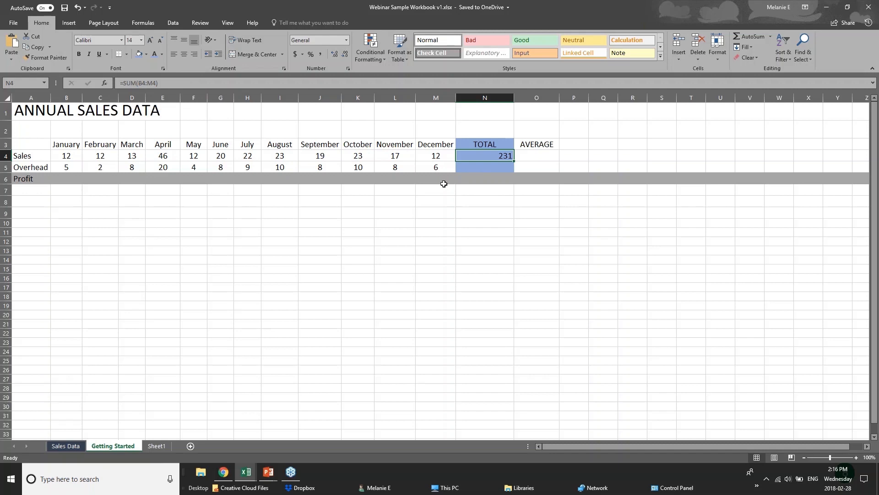
{"action": "key", "text": "Delete"}
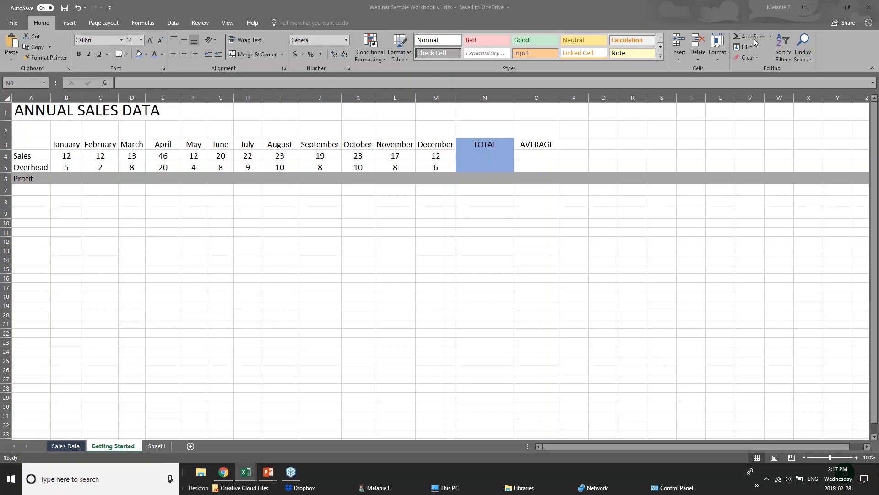
{"action": "left_click", "coordinate": [504, 160]}
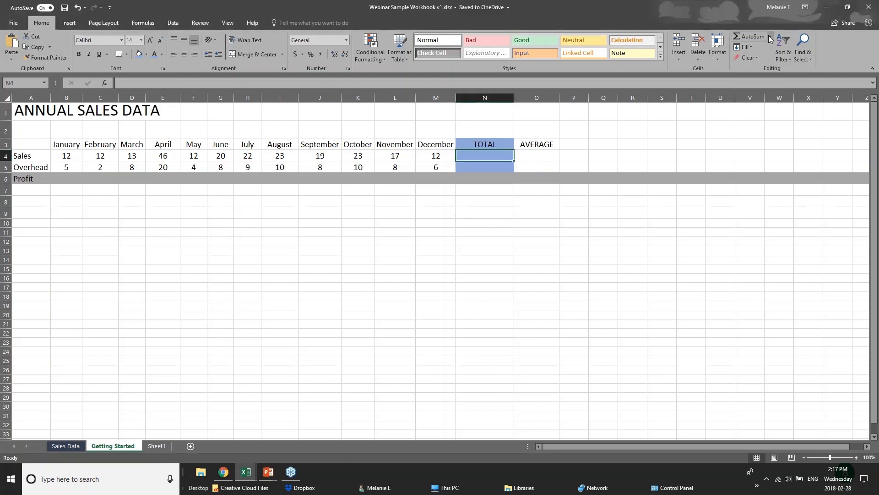
{"action": "double_click", "coordinate": [743, 36]}
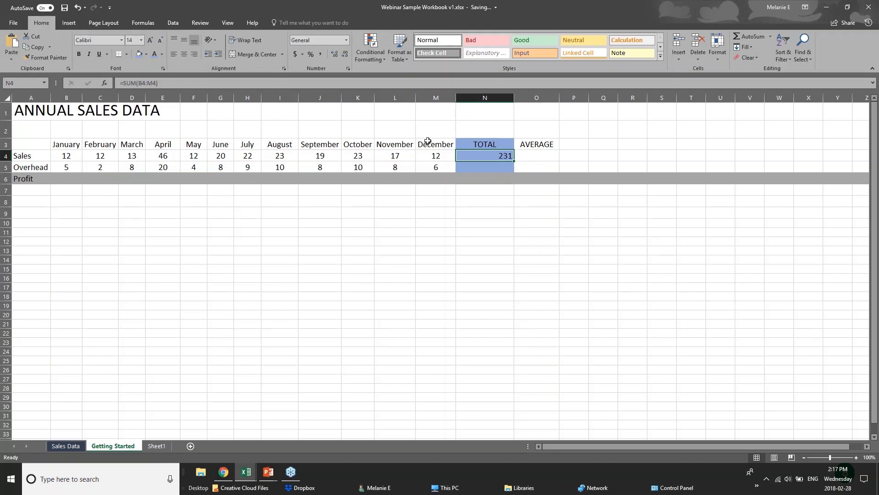
{"action": "left_click", "coordinate": [61, 156]}
{"action": "left_click_drag", "start_coordinate": [61, 157], "coordinate": [461, 157]}
{"action": "left_click", "coordinate": [462, 157]}
- Apply AutoSum to the Overhead row's TOTAL cell N5 and clear the cell again
{"action": "left_click", "coordinate": [507, 168]}
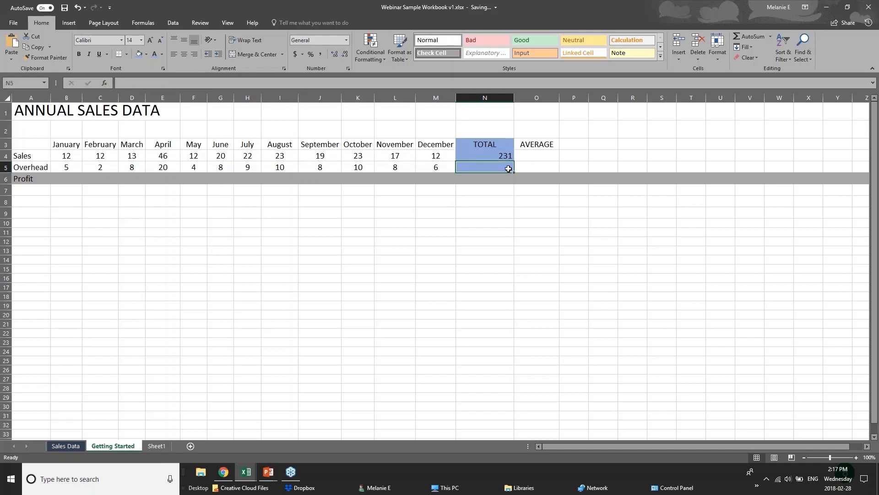
{"action": "double_click", "coordinate": [753, 37]}
{"action": "key", "text": "Delete"}
- Insert an AVERAGE function in N5 over the Overhead values in B5:M5
{"action": "left_click", "coordinate": [771, 38]}
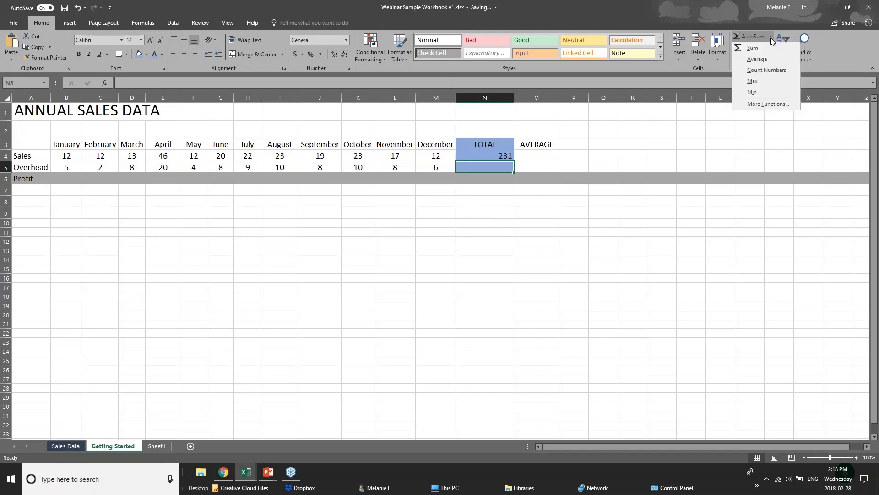
{"action": "left_click", "coordinate": [752, 59]}
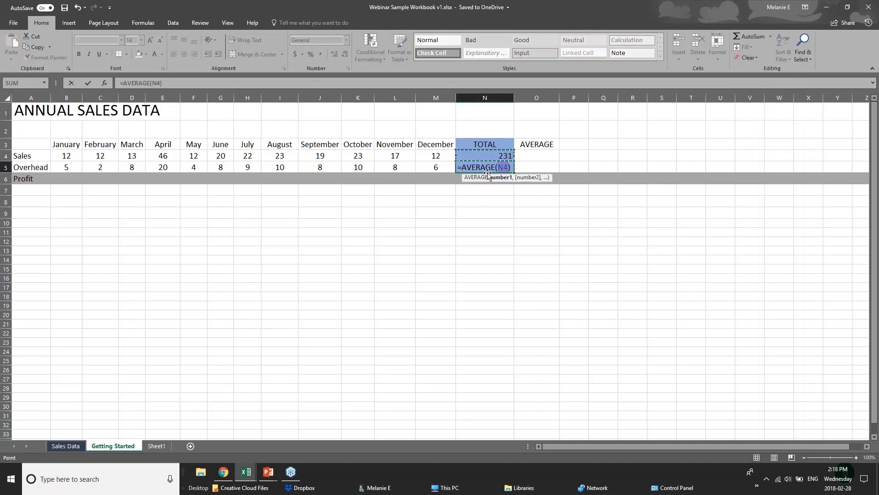
{"action": "left_click", "coordinate": [499, 167]}
{"action": "left_click", "coordinate": [77, 167]}
{"action": "left_click_drag", "start_coordinate": [77, 168], "coordinate": [440, 167]}
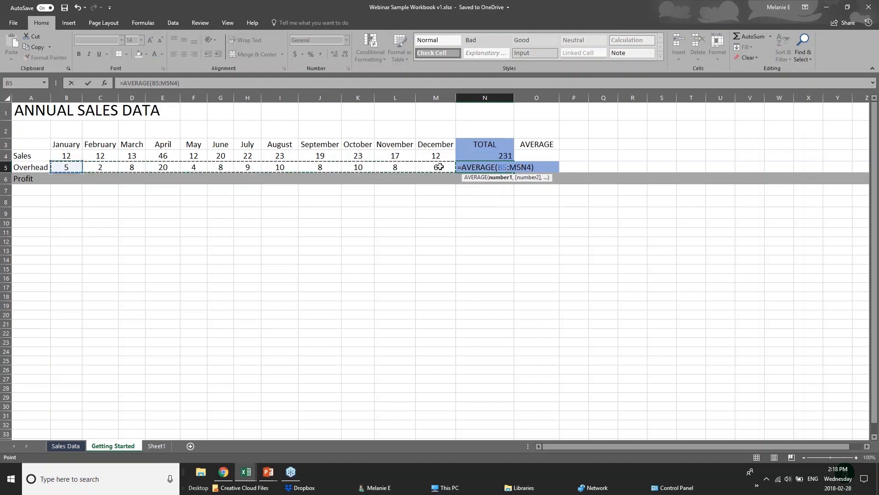
{"action": "left_click", "coordinate": [497, 178]}
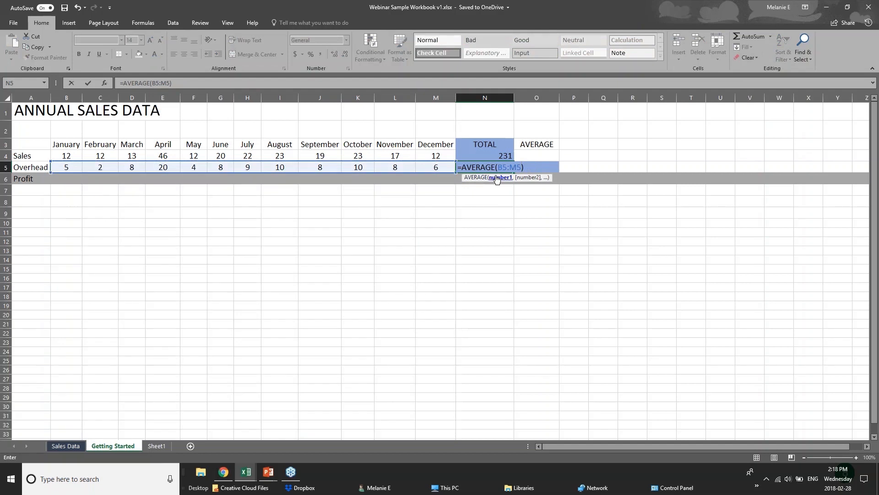
{"action": "key", "text": "Return"}
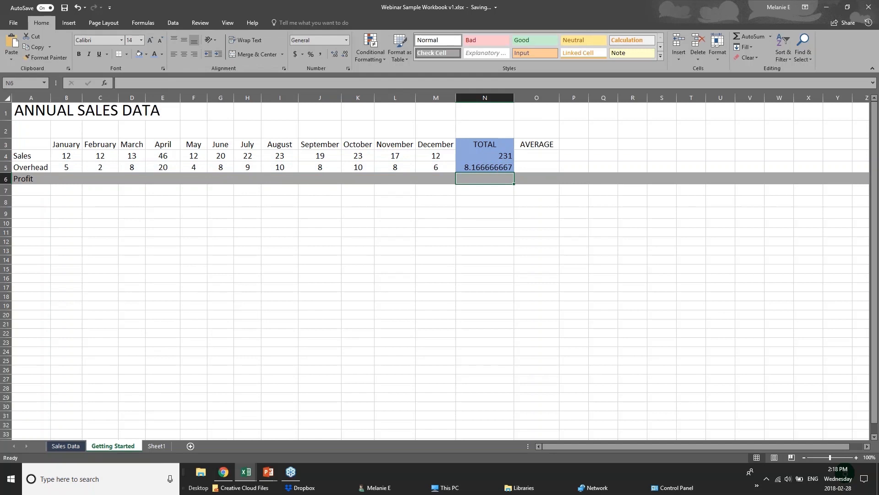
- Check the AVERAGE formula in N5 against the January to December Overhead values
{"action": "left_click", "coordinate": [501, 166]}
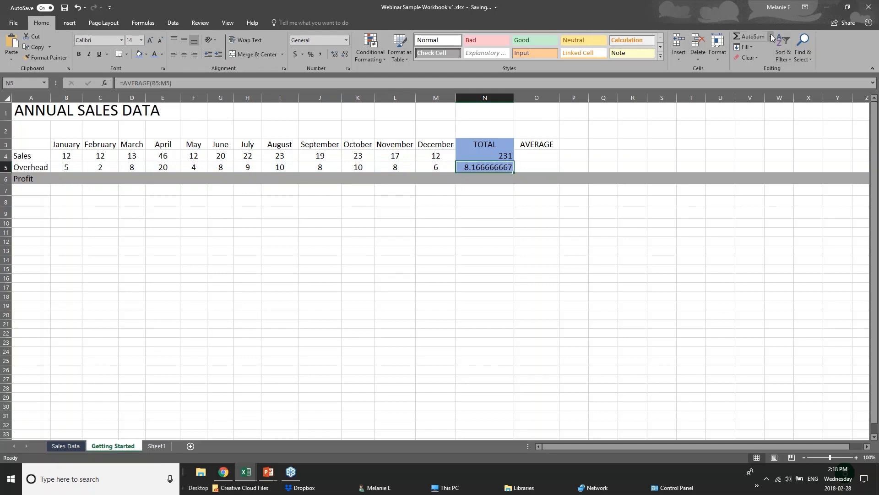
{"action": "left_click_drag", "start_coordinate": [71, 167], "coordinate": [430, 166]}
{"action": "left_click", "coordinate": [471, 169]}
{"action": "left_click", "coordinate": [62, 160]}
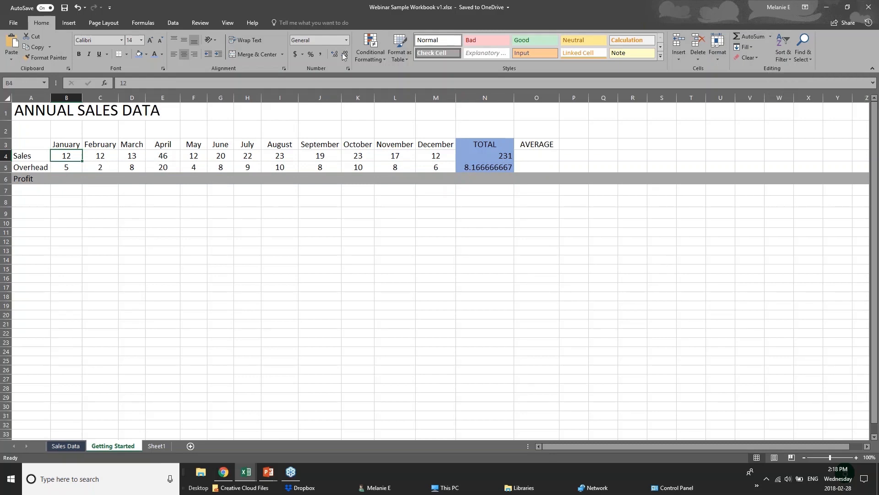
{"action": "left_click", "coordinate": [151, 24]}
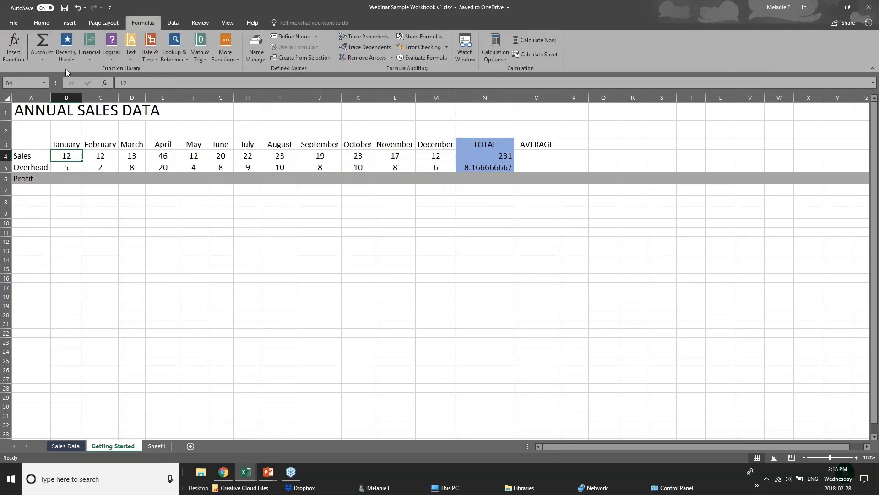
{"action": "left_click", "coordinate": [48, 61]}
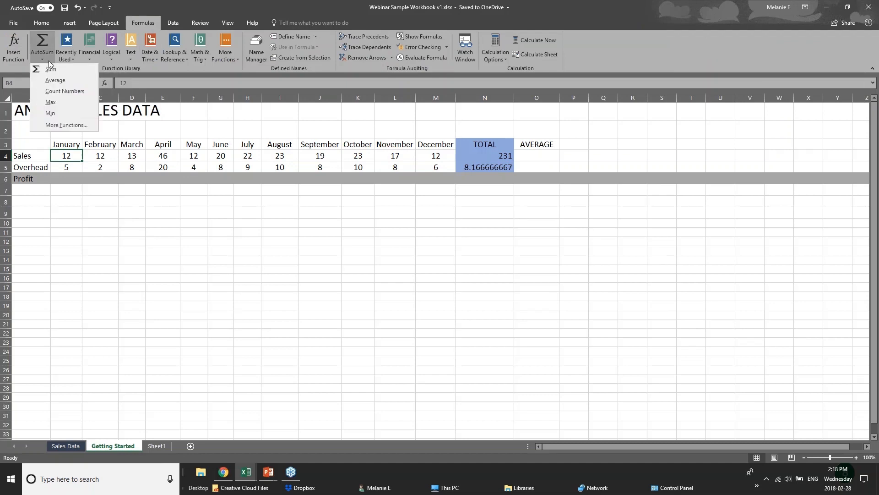
{"action": "left_click", "coordinate": [44, 40]}
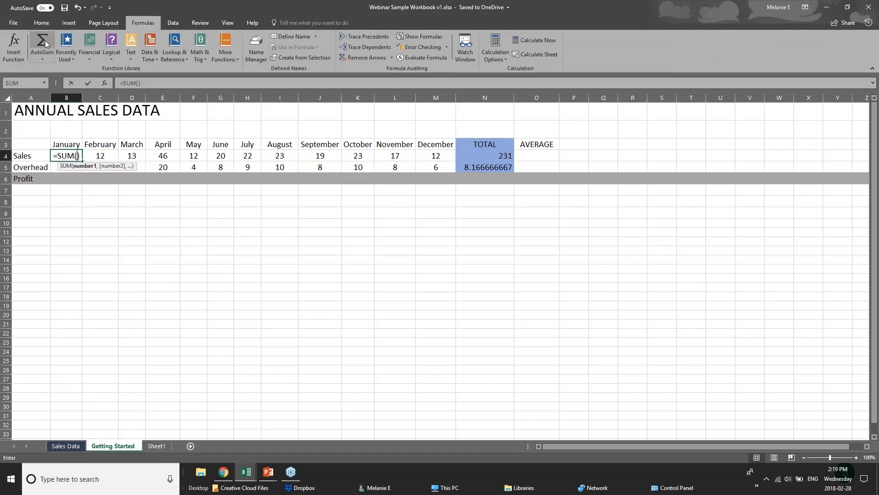
{"action": "key", "text": "ctrl+z"}
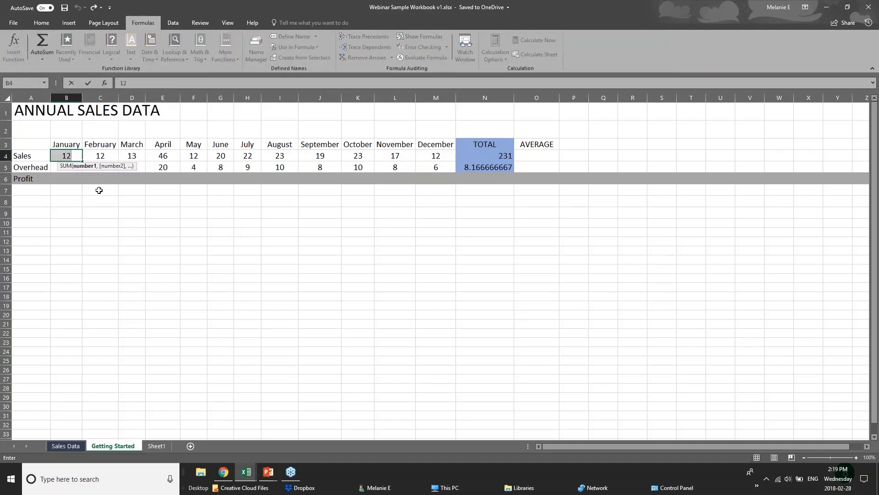
{"action": "left_click", "coordinate": [150, 242]}
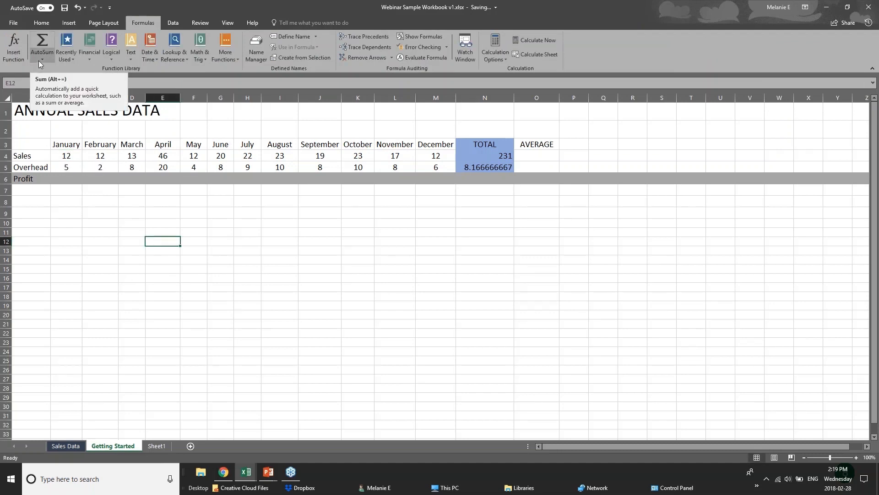
- Examine the Function Library lists, including Recently Used, Logical, Text, Date & Time, Lookup & Reference, Math & Trig and AutoSum
{"action": "left_click", "coordinate": [74, 190]}
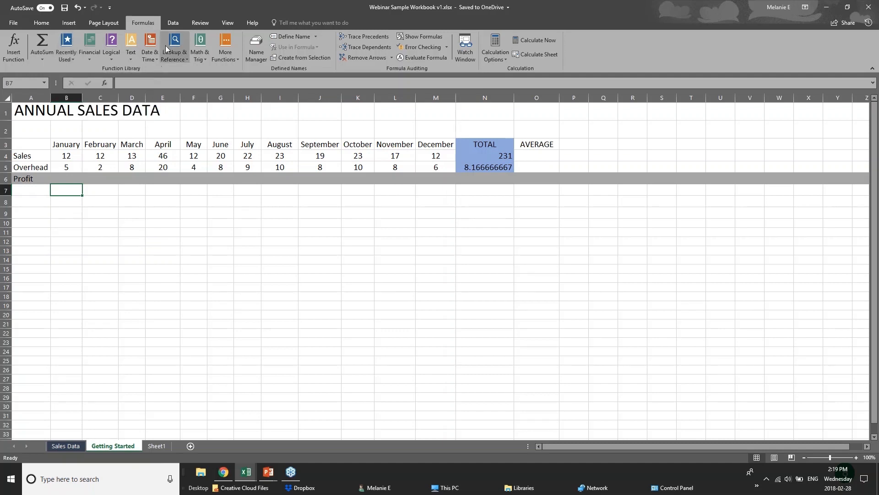
{"action": "left_click", "coordinate": [64, 58]}
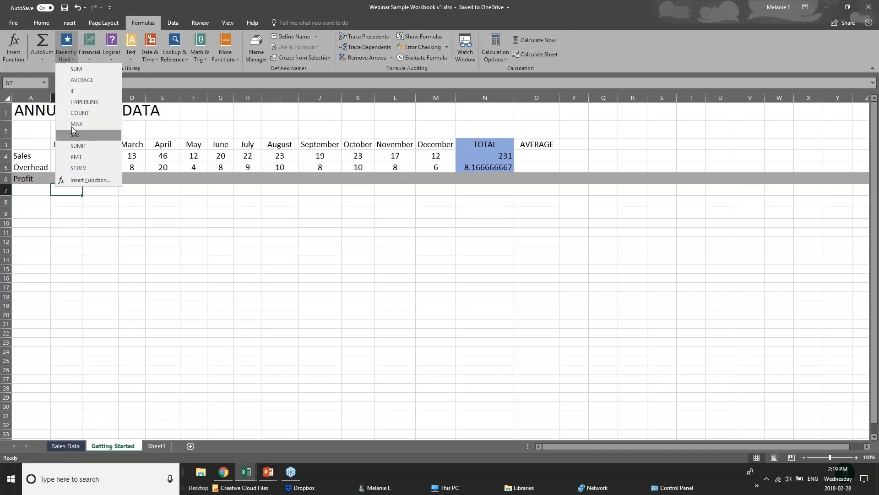
{"action": "left_click", "coordinate": [132, 59]}
{"action": "left_click", "coordinate": [111, 58]}
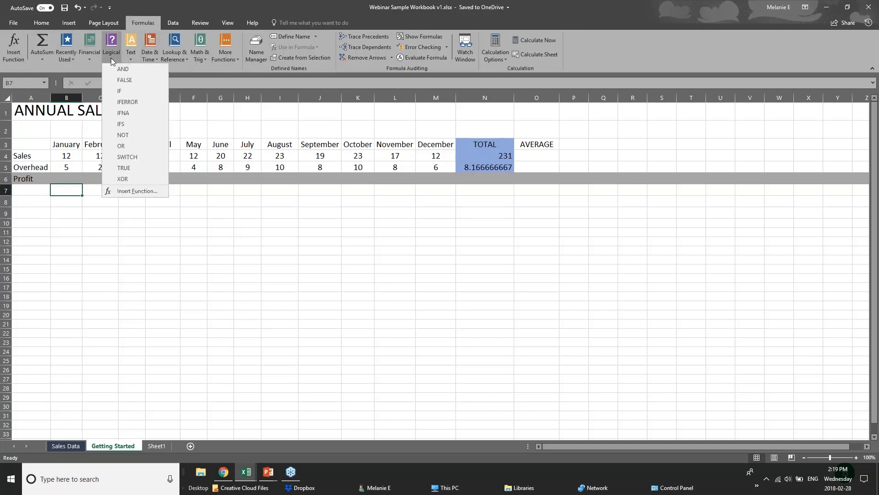
{"action": "left_click", "coordinate": [173, 68]}
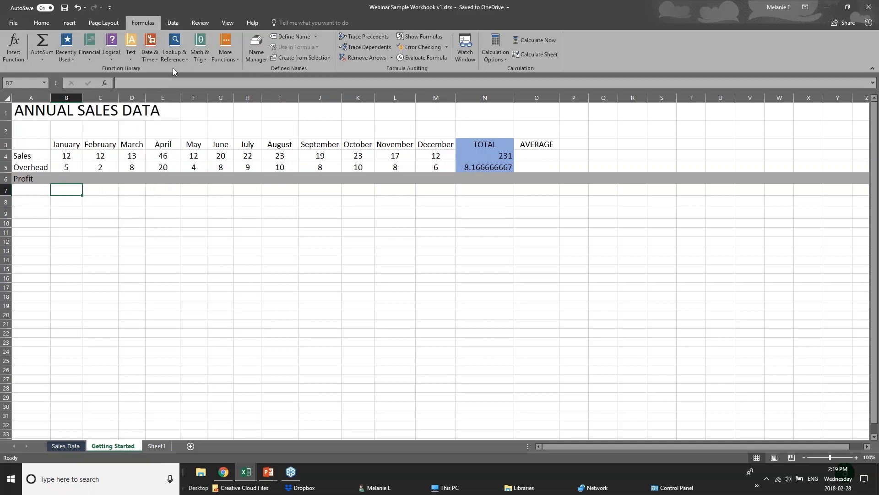
{"action": "left_click", "coordinate": [132, 60]}
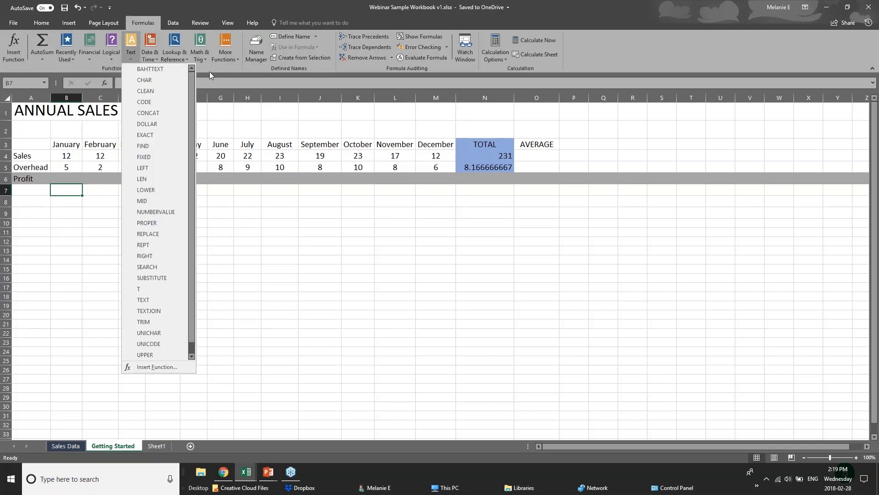
{"action": "left_click", "coordinate": [201, 60]}
{"action": "left_click", "coordinate": [200, 54]}
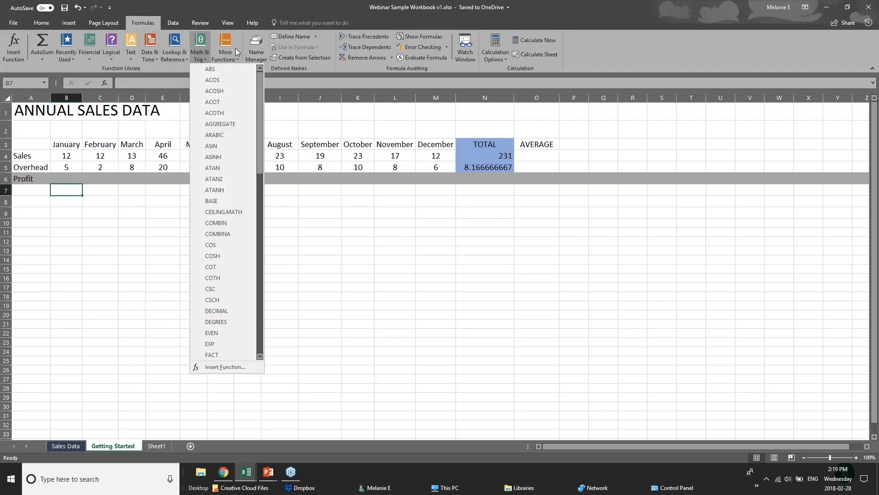
{"action": "left_click", "coordinate": [171, 59]}
{"action": "left_click", "coordinate": [171, 60]}
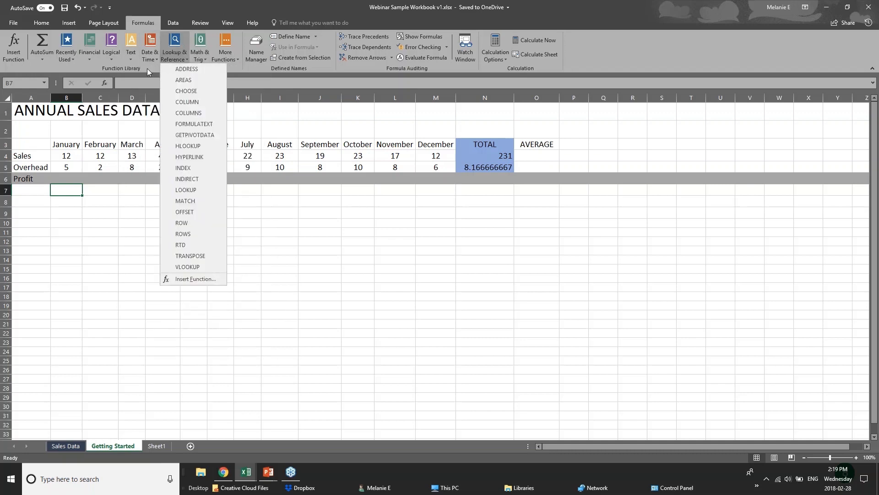
{"action": "left_click", "coordinate": [149, 59]}
{"action": "left_click", "coordinate": [149, 60]}
{"action": "left_click", "coordinate": [211, 67]}
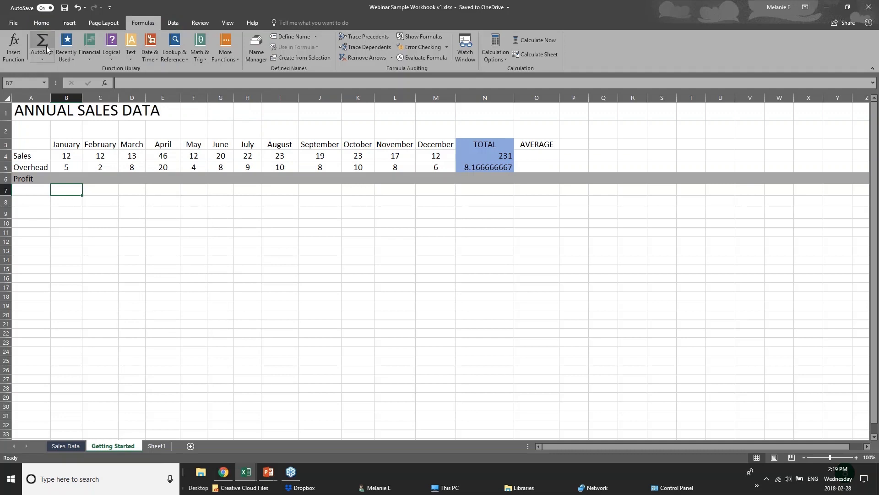
{"action": "left_click", "coordinate": [42, 59]}
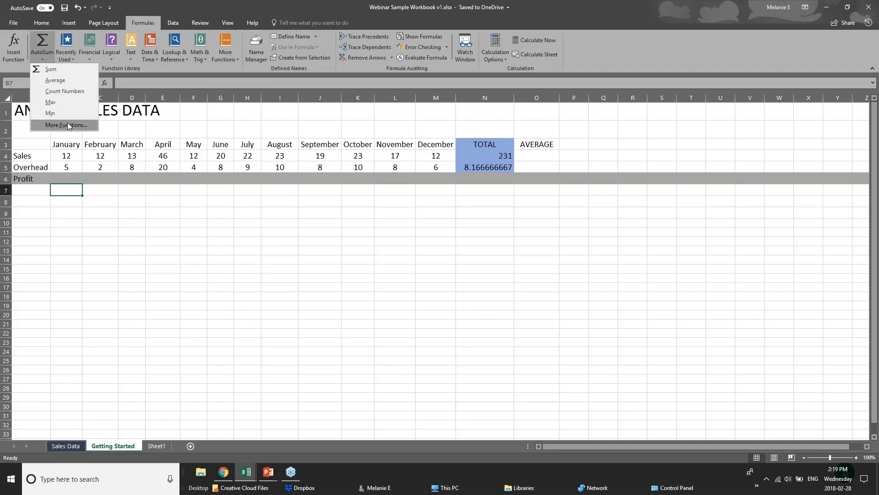
{"action": "left_click", "coordinate": [75, 183]}
- Start a formula in the January Profit cell B6, beneath the January Sales and Overhead values
{"action": "left_click", "coordinate": [72, 178]}
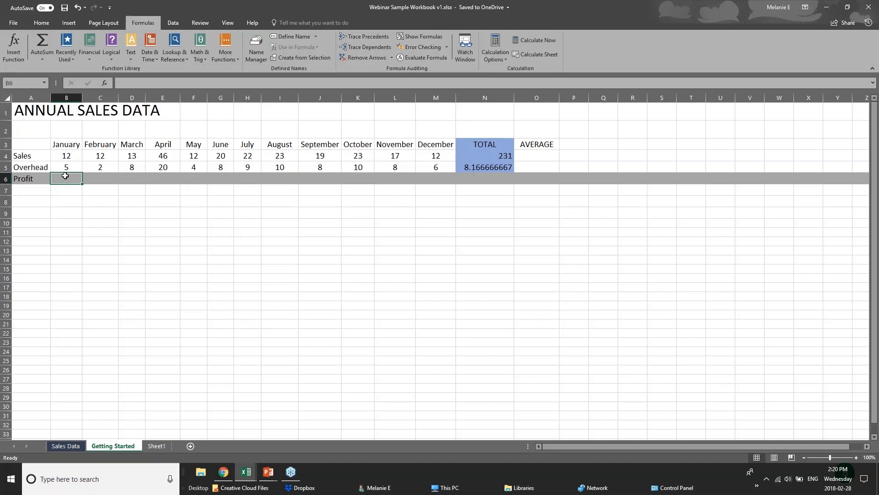
{"action": "left_click", "coordinate": [66, 157]}
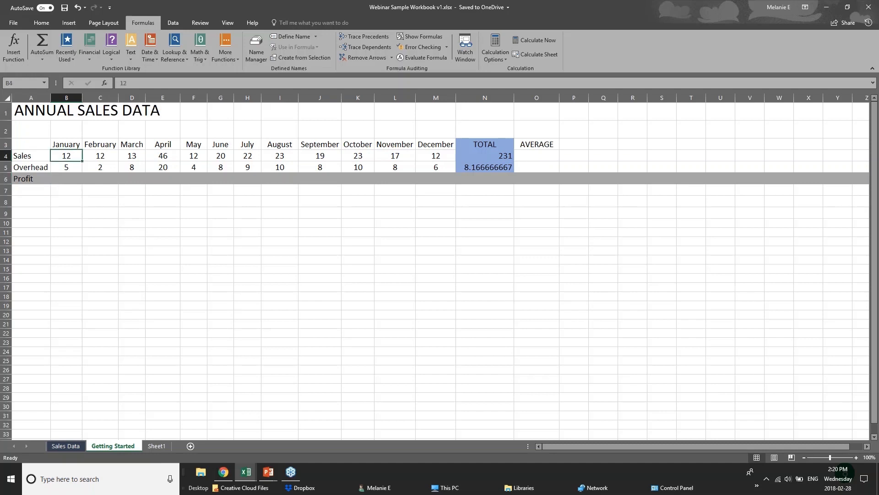
{"action": "left_click", "coordinate": [67, 167]}
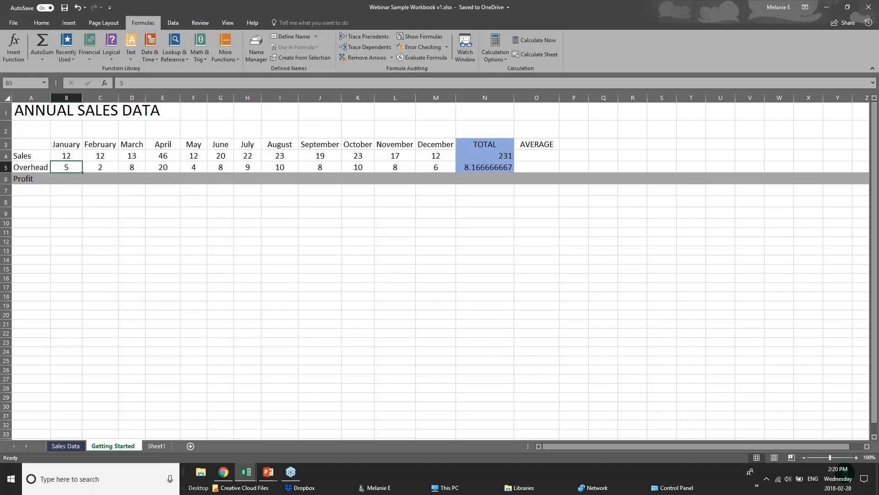
{"action": "left_click", "coordinate": [68, 178]}
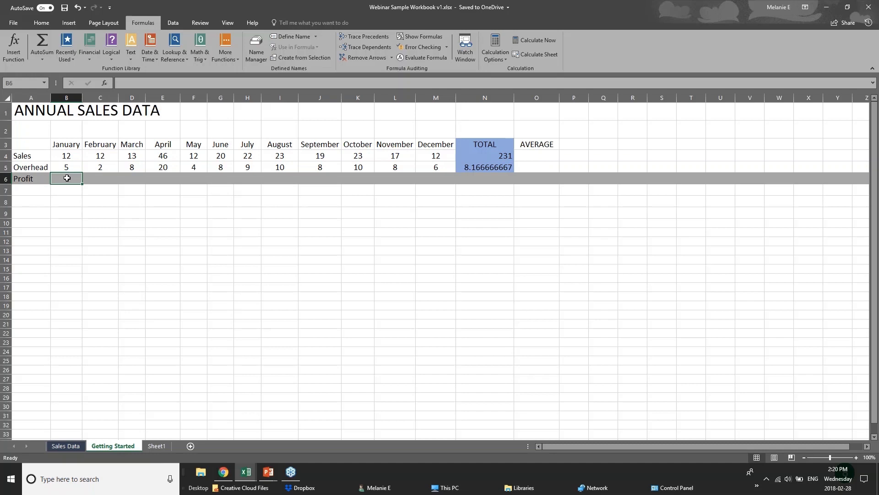
{"action": "type", "text": "="}
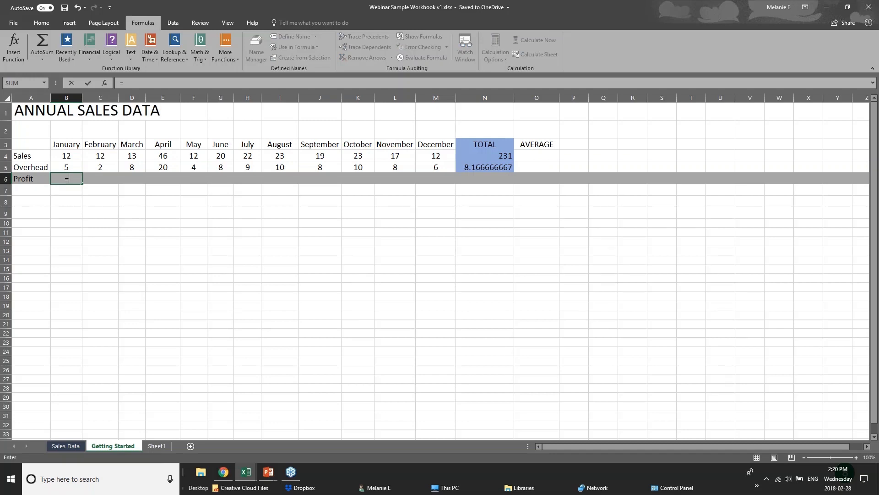
{"action": "type", "text": "sub"}
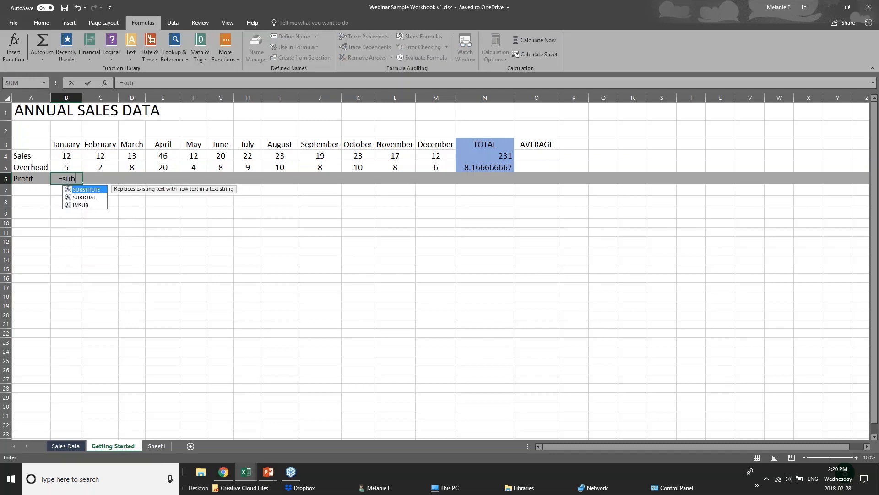
{"action": "key", "text": "BackSpace"}
{"action": "key", "text": "BackSpace"}
{"action": "type", "text": "uub"}
{"action": "key", "text": "BackSpace"}
{"action": "key", "text": "BackSpace"}
{"action": "key", "text": "BackSpace"}
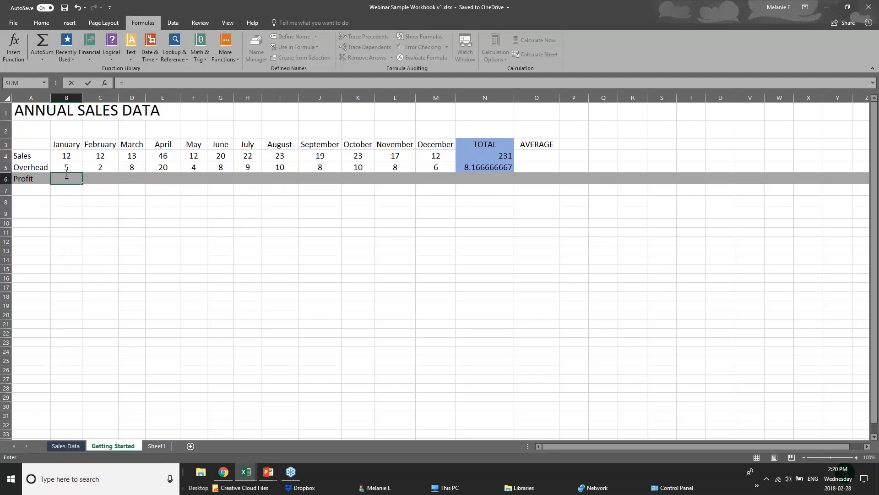
- Subtract January Overhead from January Sales by completing the B6 formula as =B4-B5
{"action": "left_click", "coordinate": [73, 155]}
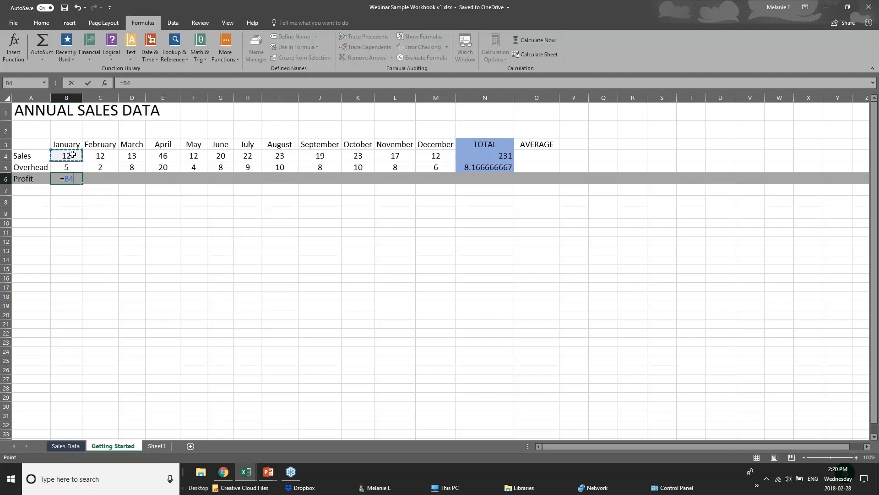
{"action": "type", "text": "-"}
{"action": "left_click", "coordinate": [74, 167]}
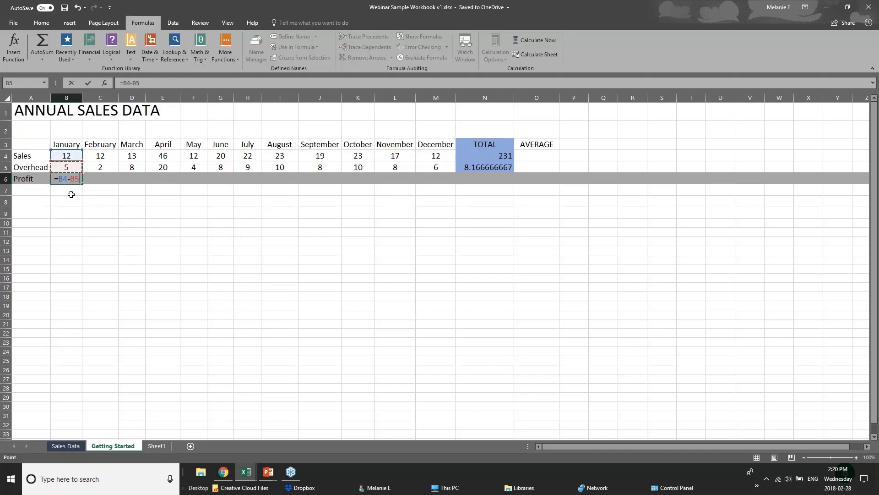
{"action": "key", "text": "Return"}
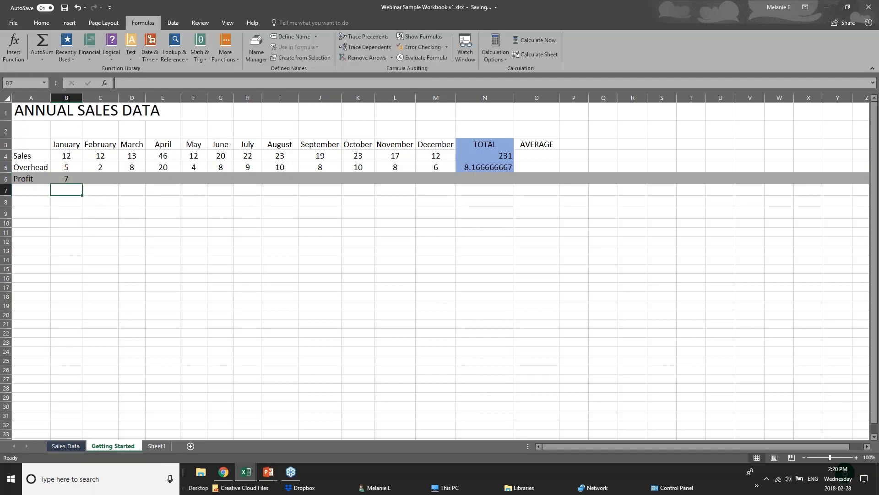
- Copy the January Profit formula from B6 and paste it as a formula only into the February cell C6
{"action": "left_click", "coordinate": [66, 178]}
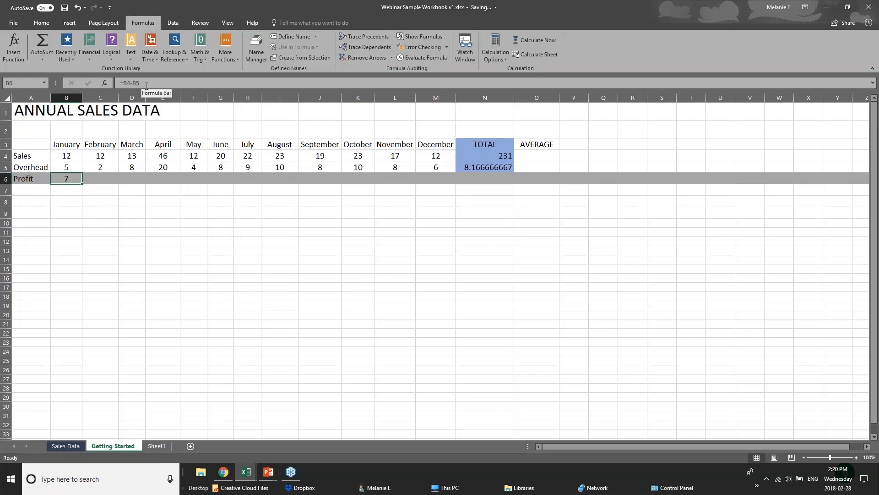
{"action": "left_click", "coordinate": [109, 174]}
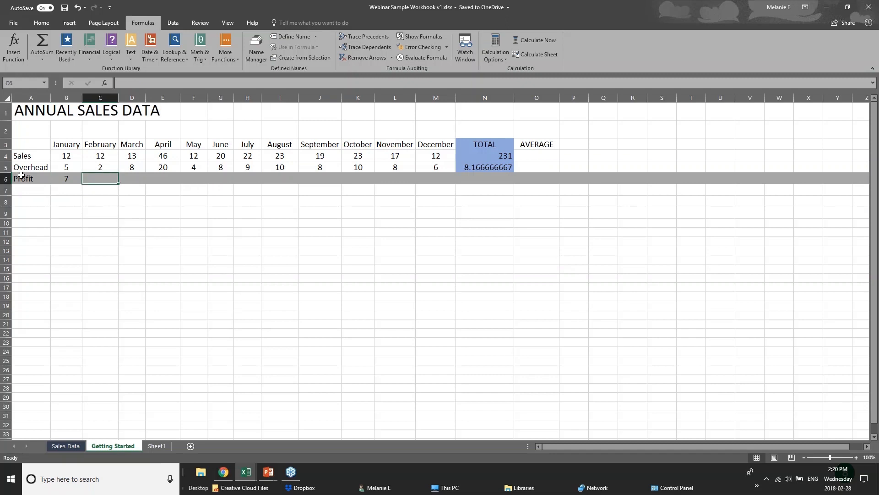
{"action": "left_click", "coordinate": [59, 179]}
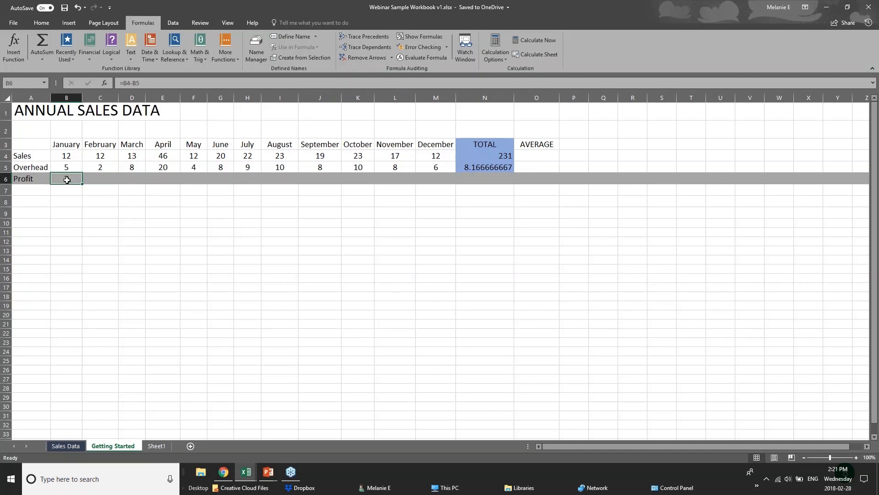
{"action": "right_click", "coordinate": [67, 180]}
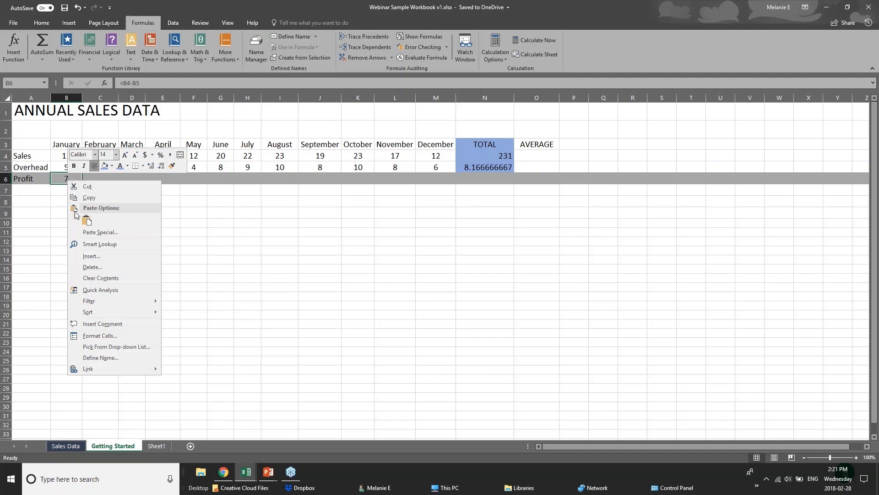
{"action": "left_click", "coordinate": [88, 197]}
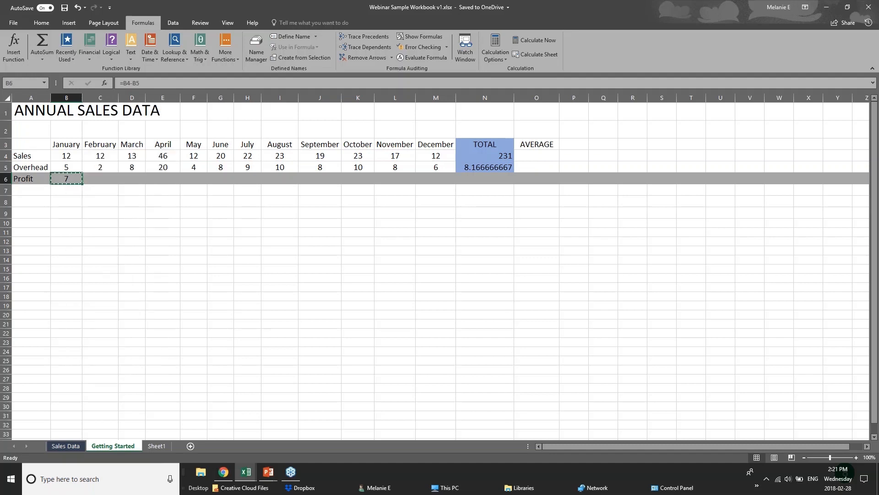
{"action": "left_click", "coordinate": [97, 179]}
{"action": "right_click", "coordinate": [98, 181]}
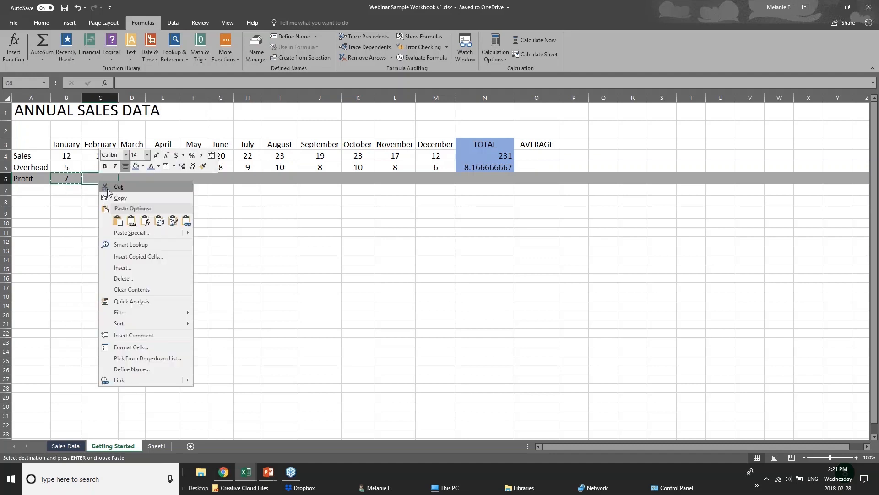
{"action": "left_click", "coordinate": [128, 222]}
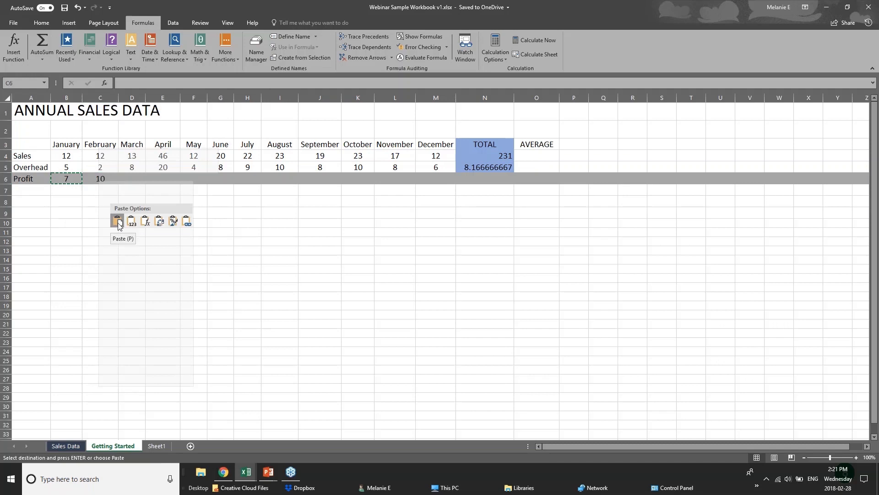
{"action": "left_click", "coordinate": [146, 223]}
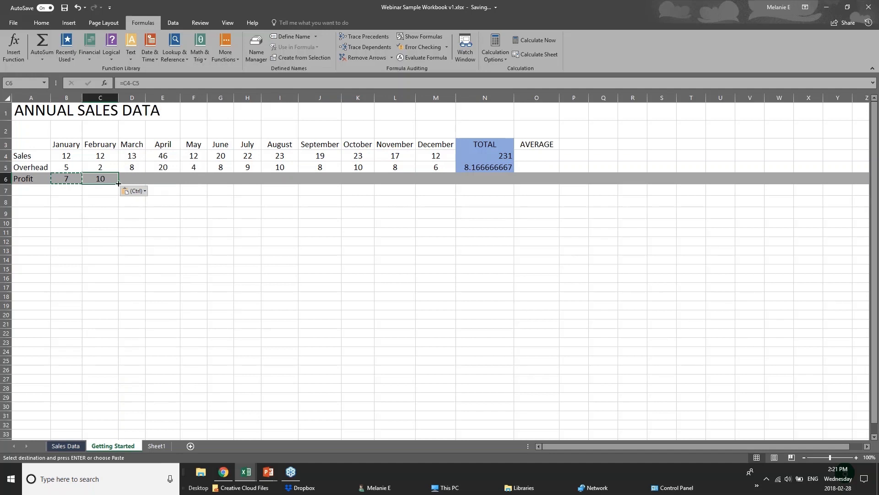
- Fill the February Profit formula from C6 across the remaining months to December in M6
{"action": "left_click_drag", "start_coordinate": [118, 183], "coordinate": [441, 184]}
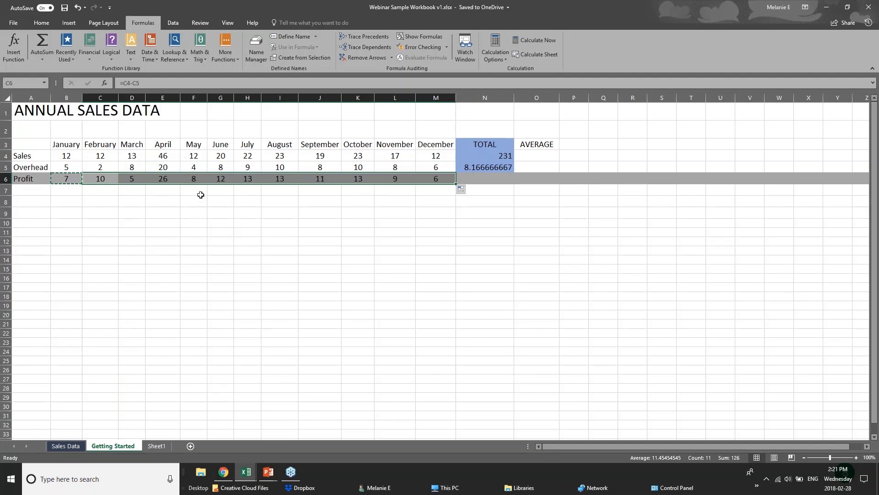
{"action": "left_click", "coordinate": [55, 153]}
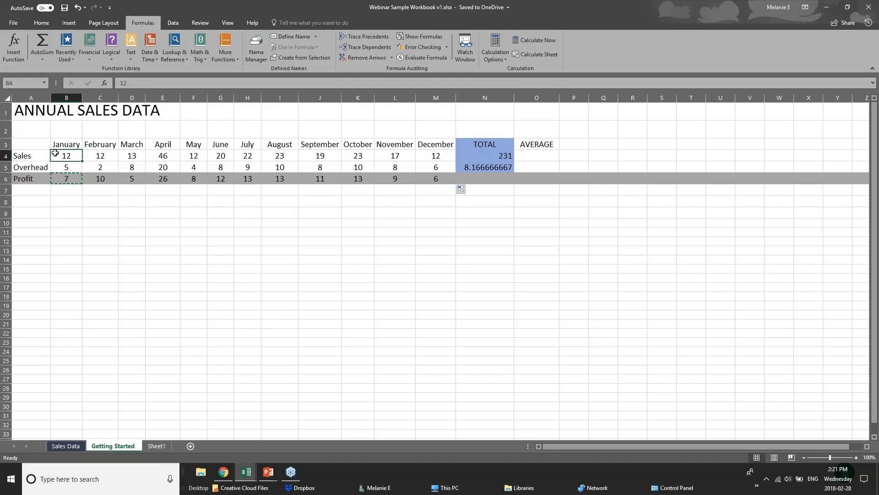
{"action": "left_click", "coordinate": [76, 188]}
- Select the Profit row's TOTAL cell N6, and switch to the Adding Formulas slide in PowerPoint
{"action": "left_click", "coordinate": [502, 179]}
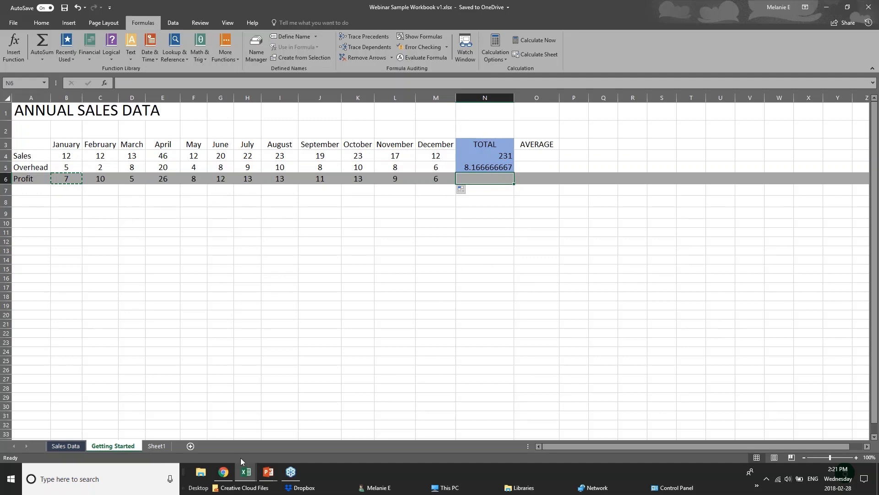
{"action": "left_click", "coordinate": [269, 472]}
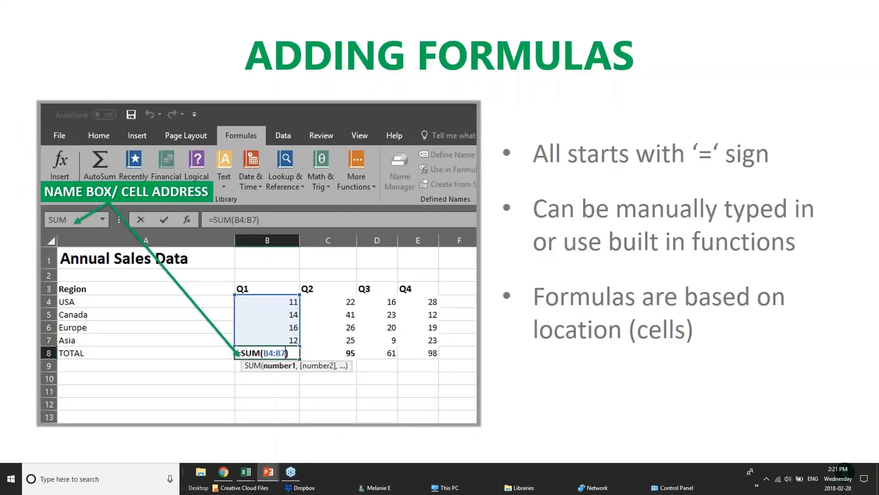
- Advance to the Formatting Worksheets slide, and open the Sales Data sheet of the Webinar Sample Workbook in Excel
{"action": "key", "text": "Right"}
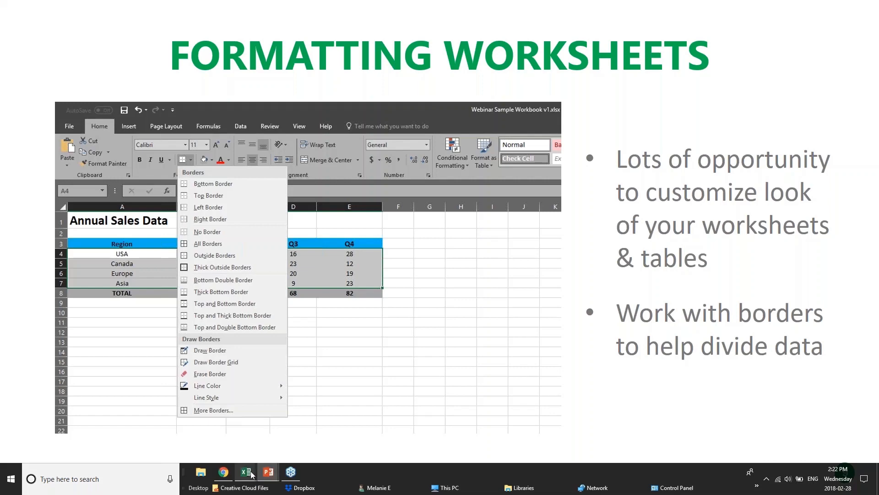
{"action": "mouse_move", "coordinate": [246, 472]}
{"action": "left_click", "coordinate": [340, 422]}
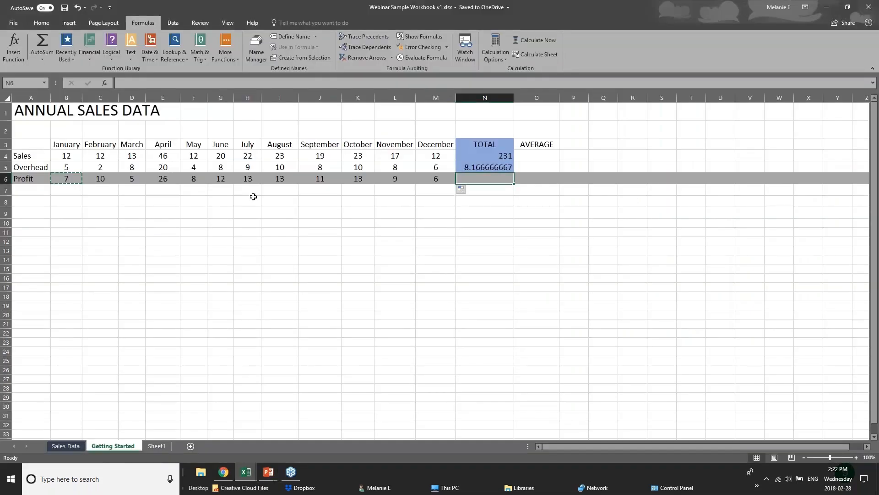
{"action": "left_click", "coordinate": [249, 212]}
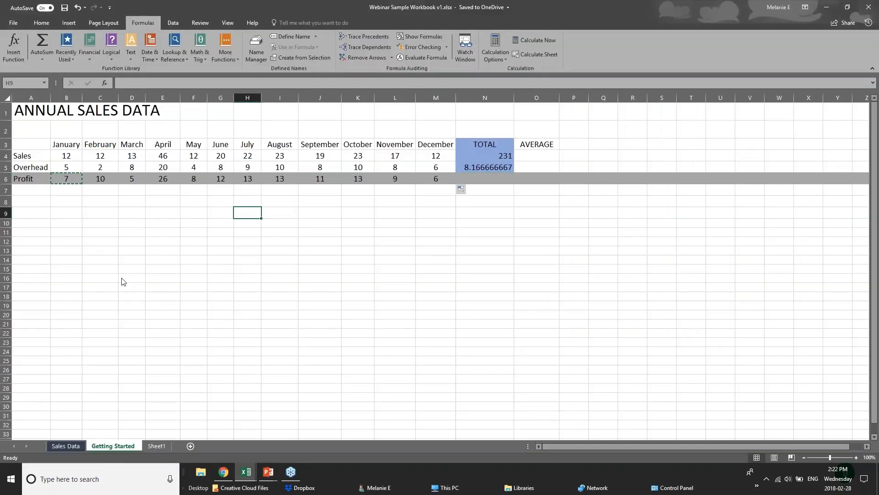
{"action": "left_click", "coordinate": [66, 445]}
- Switch to the pivotTables.xlsx workbook and look through the sales records on the Creating sheet
{"action": "left_click", "coordinate": [246, 472]}
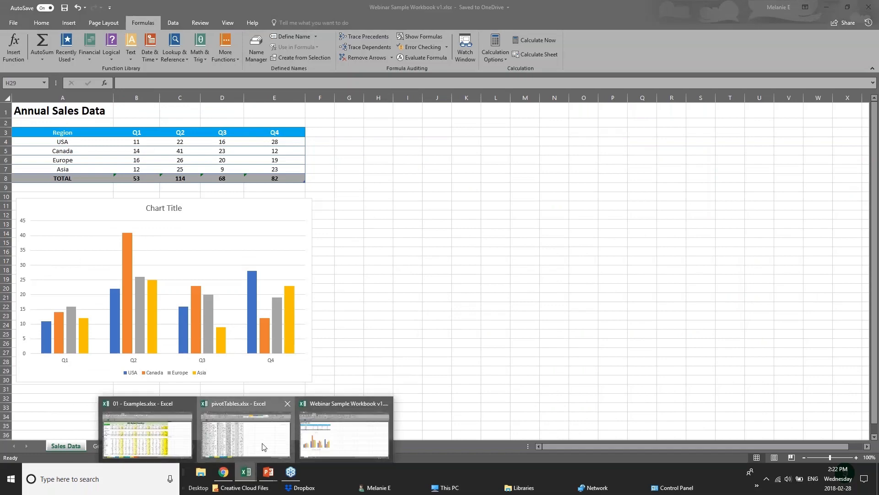
{"action": "left_click", "coordinate": [264, 447]}
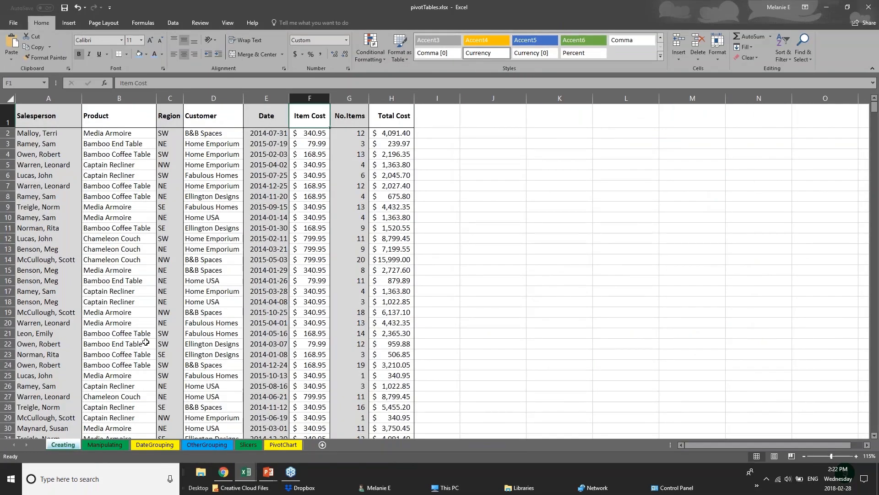
{"action": "scroll", "coordinate": [146, 342], "scroll_direction": "down", "scroll_amount": 1}
{"action": "scroll", "coordinate": [146, 342], "scroll_direction": "down", "scroll_amount": 20}
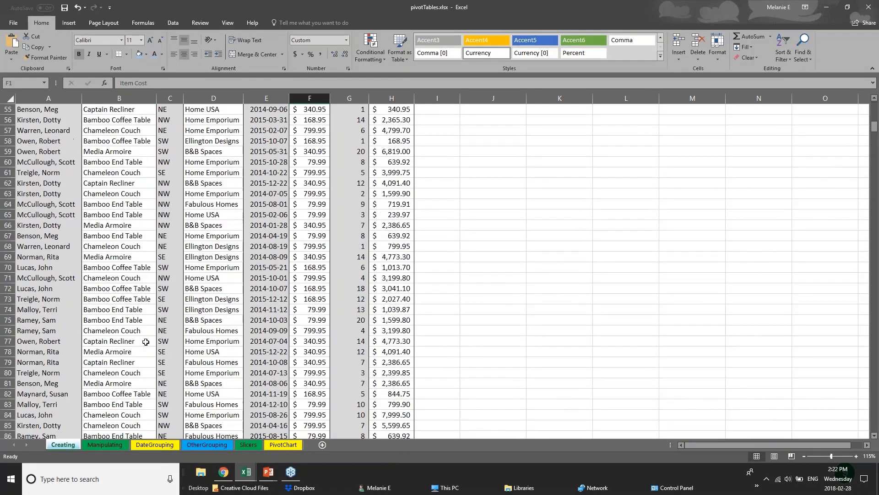
{"action": "scroll", "coordinate": [172, 302], "scroll_direction": "up", "scroll_amount": 20}
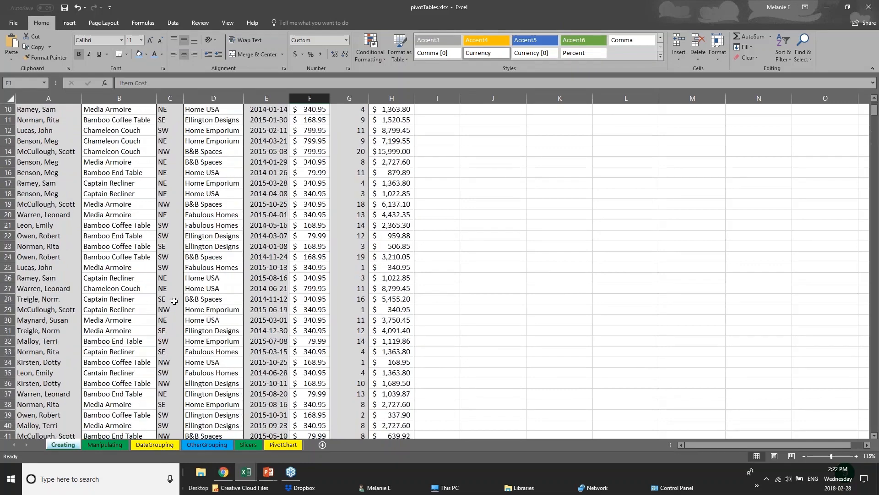
{"action": "scroll", "coordinate": [174, 301], "scroll_direction": "up", "scroll_amount": 3}
- Examine the column shading on the Creating sheet, selecting columns from Salesperson across to Total Cost
{"action": "left_click", "coordinate": [52, 143]}
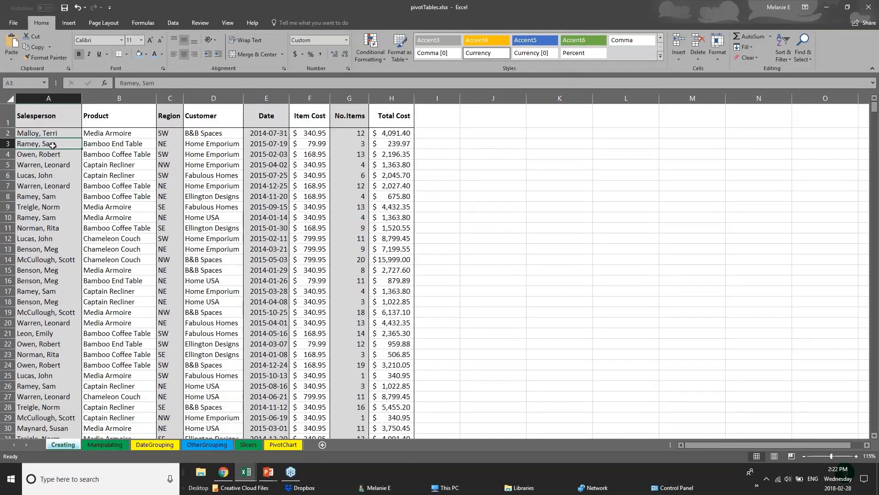
{"action": "left_click", "coordinate": [54, 122]}
{"action": "left_click", "coordinate": [49, 98]}
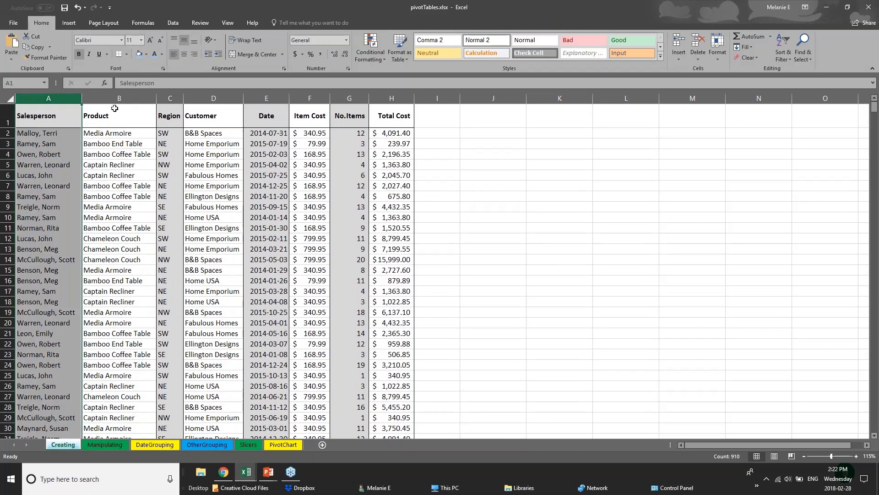
{"action": "left_click", "coordinate": [120, 96], "text": "shift"}
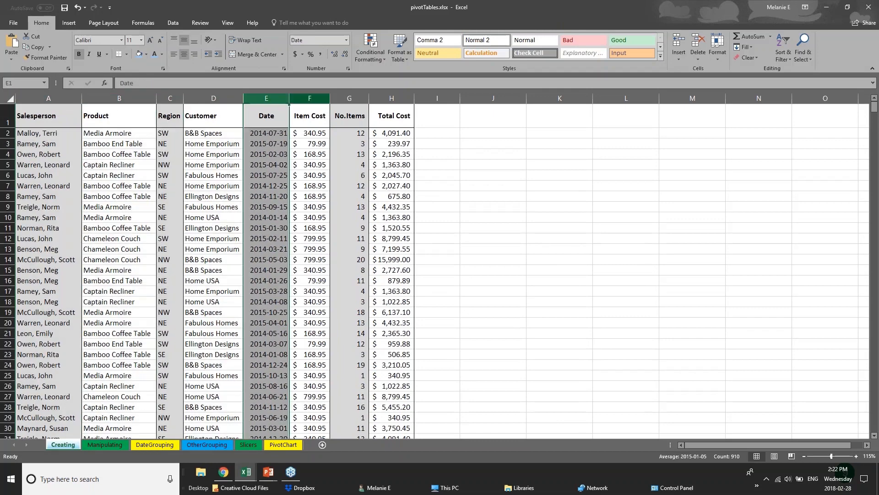
{"action": "left_click", "coordinate": [303, 95]}
{"action": "left_click", "coordinate": [350, 98]}
{"action": "left_click", "coordinate": [392, 98]}
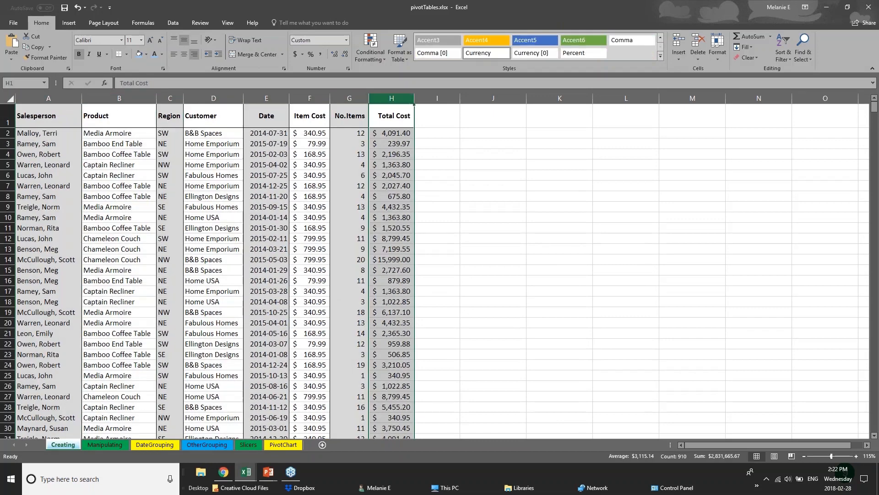
- Fill the entire Salesperson column A with a light blue theme color
{"action": "left_click", "coordinate": [49, 97]}
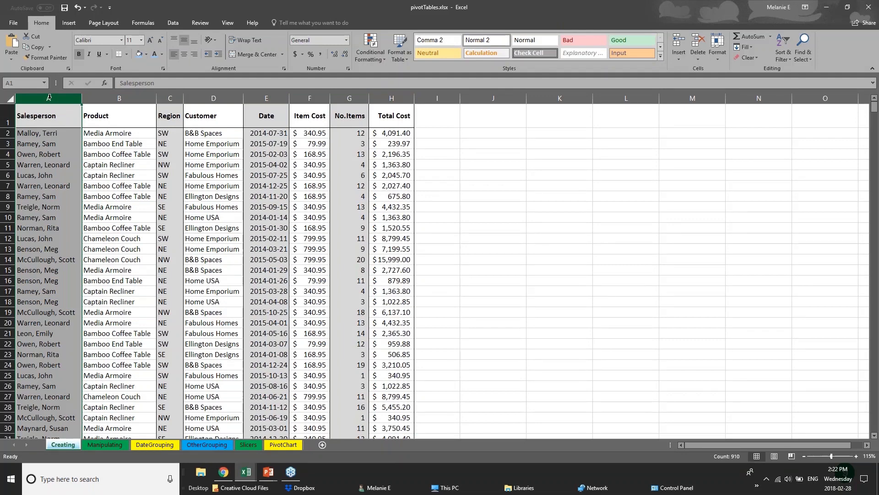
{"action": "right_click", "coordinate": [49, 97]}
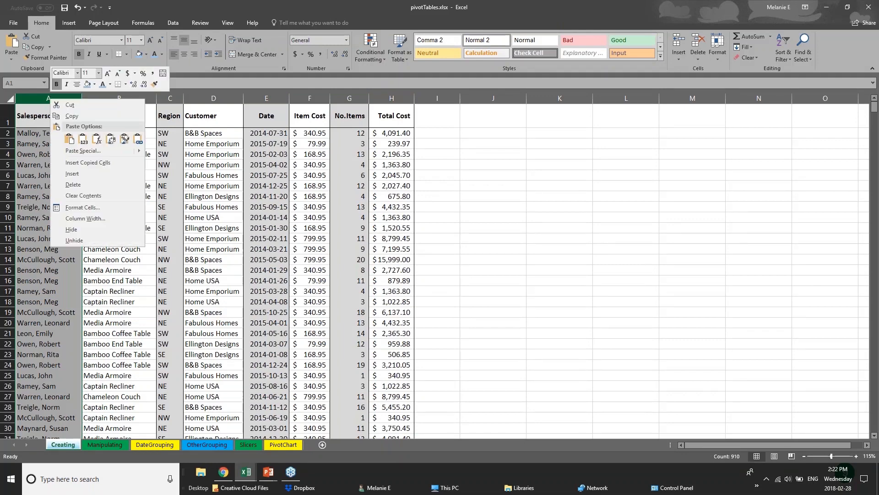
{"action": "left_click", "coordinate": [94, 85]}
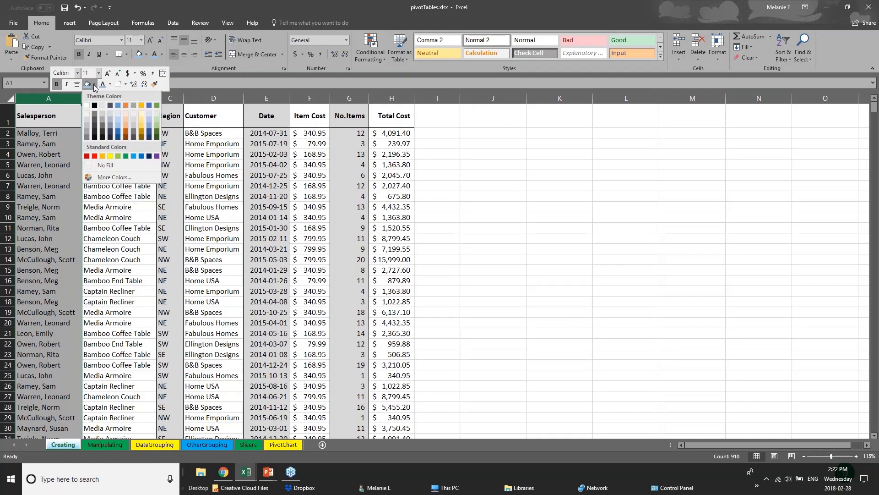
{"action": "left_click", "coordinate": [118, 130]}
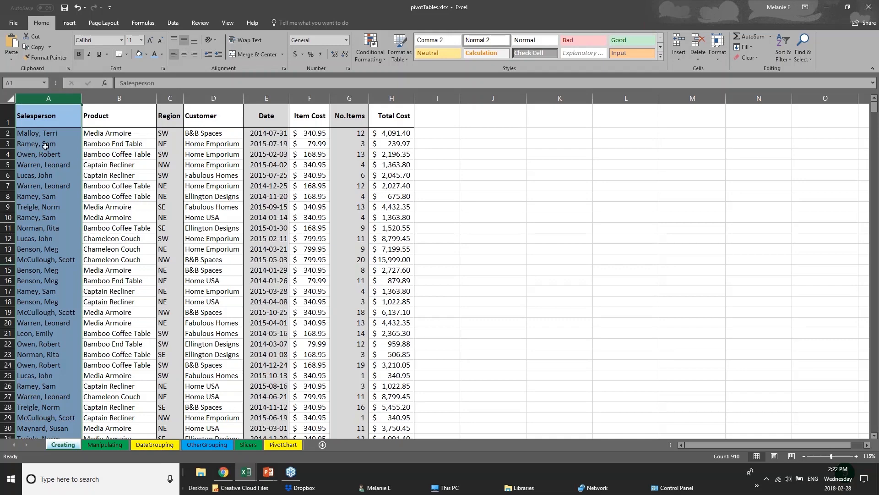
- Apply a Thick Bottom Border to the entire header row 1 of the Creating sheet
{"action": "left_click", "coordinate": [26, 112]}
{"action": "left_click_drag", "start_coordinate": [95, 118], "coordinate": [403, 118]}
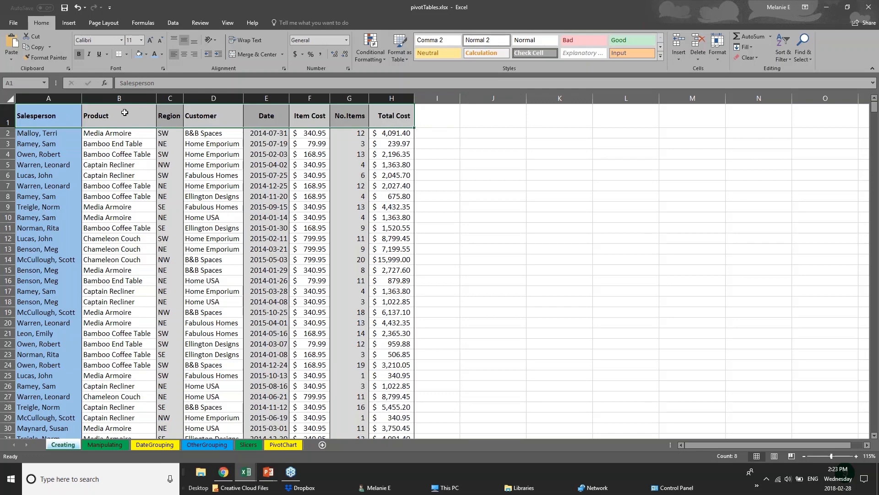
{"action": "left_click", "coordinate": [9, 117]}
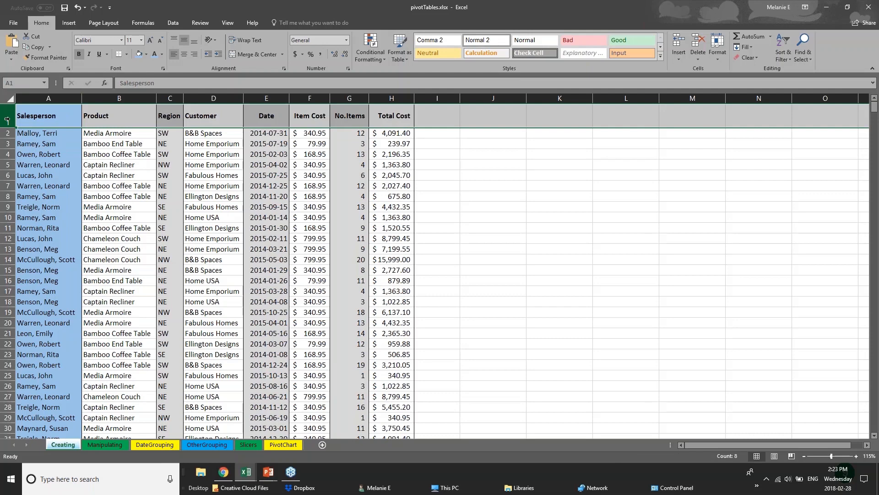
{"action": "left_click", "coordinate": [128, 54]}
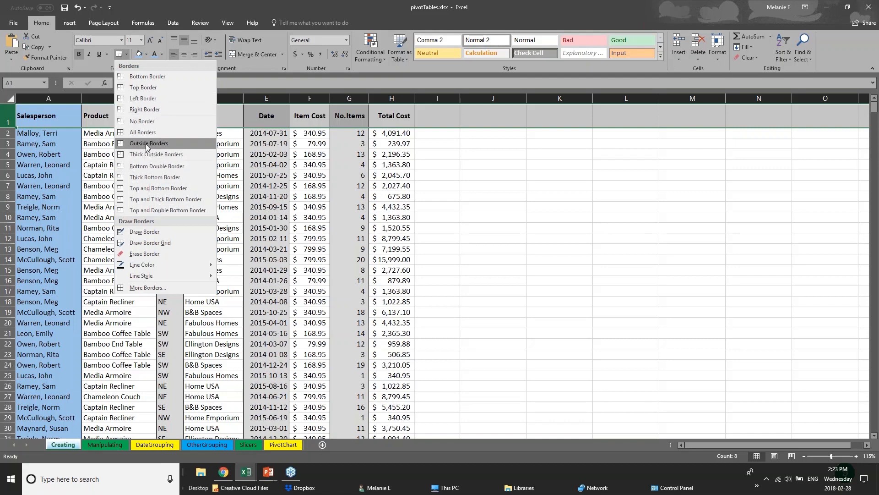
{"action": "left_click", "coordinate": [14, 121]}
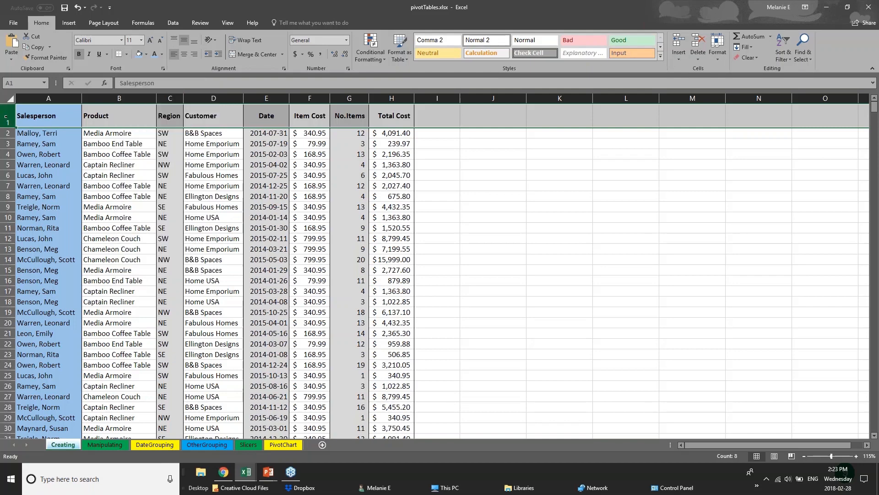
{"action": "left_click", "coordinate": [126, 54]}
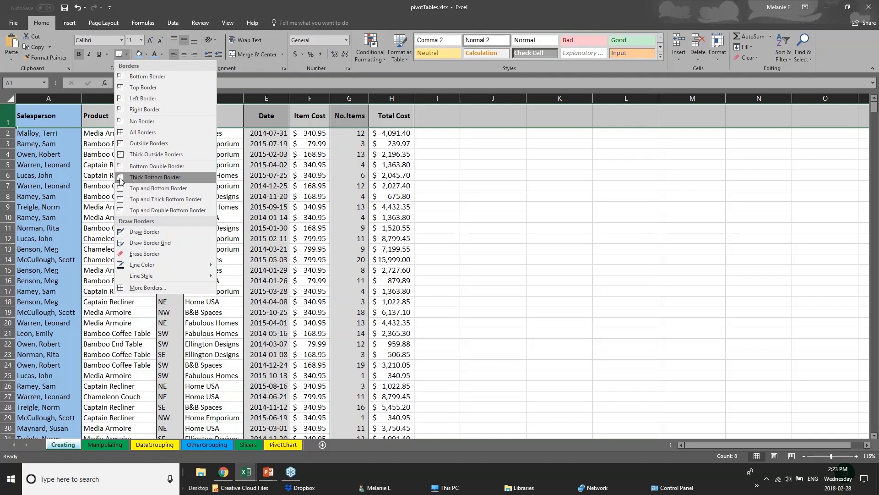
{"action": "left_click", "coordinate": [155, 178]}
{"action": "left_click_drag", "start_coordinate": [53, 119], "coordinate": [398, 114]}
{"action": "left_click", "coordinate": [205, 277]}
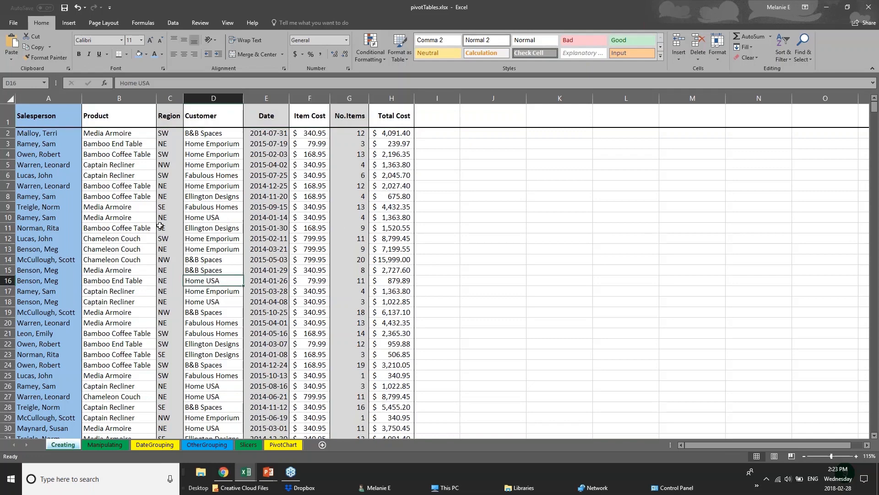
- Look further down the Creating sheet, and view the DateGrouping, Slicers and PivotChart sheets
{"action": "scroll", "coordinate": [64, 364], "scroll_direction": "down", "scroll_amount": 1}
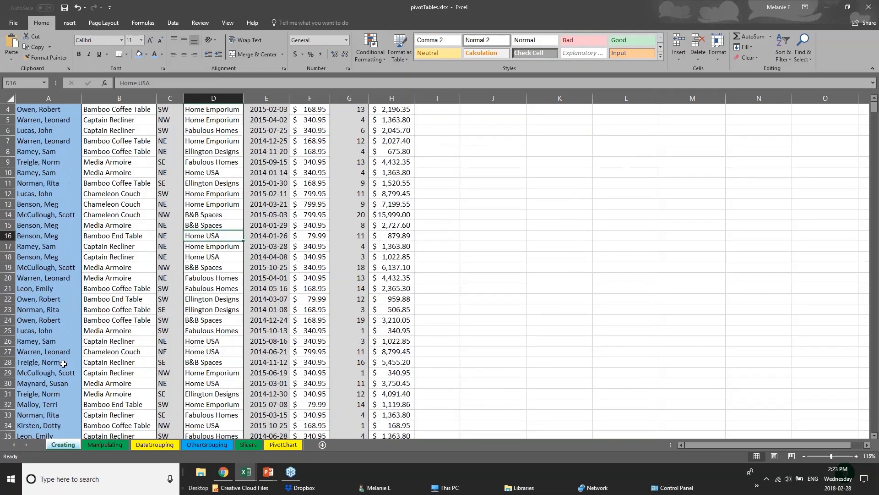
{"action": "scroll", "coordinate": [63, 364], "scroll_direction": "down", "scroll_amount": 10}
{"action": "left_click", "coordinate": [155, 444]}
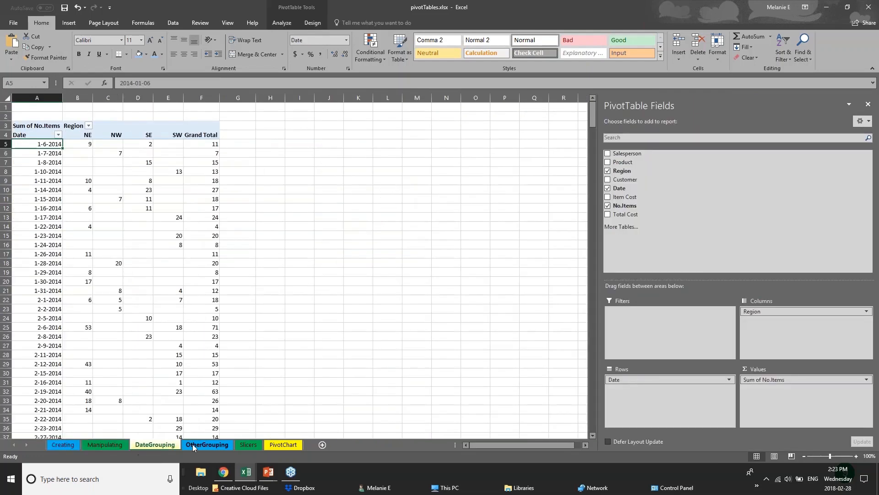
{"action": "left_click", "coordinate": [248, 444]}
{"action": "left_click", "coordinate": [273, 444]}
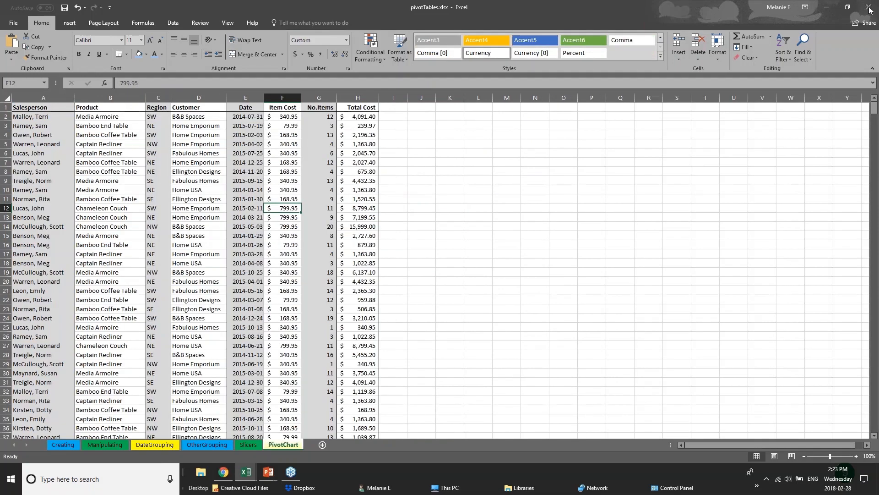
- Switch to the 01 - Examples.xlsx workbook and examine the shaded quarterly columns E, I, M and Q on the 2017 Budget sheet
{"action": "left_click", "coordinate": [870, 10]}
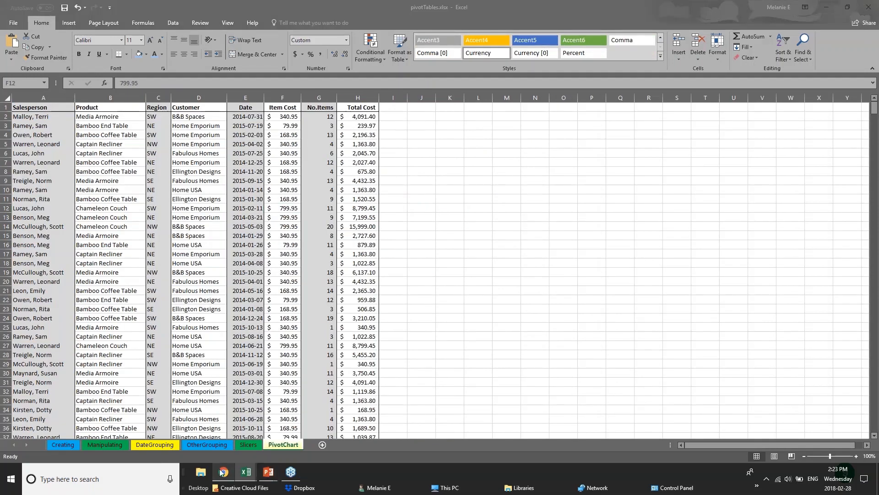
{"action": "mouse_move", "coordinate": [241, 461]}
{"action": "left_click", "coordinate": [148, 437]}
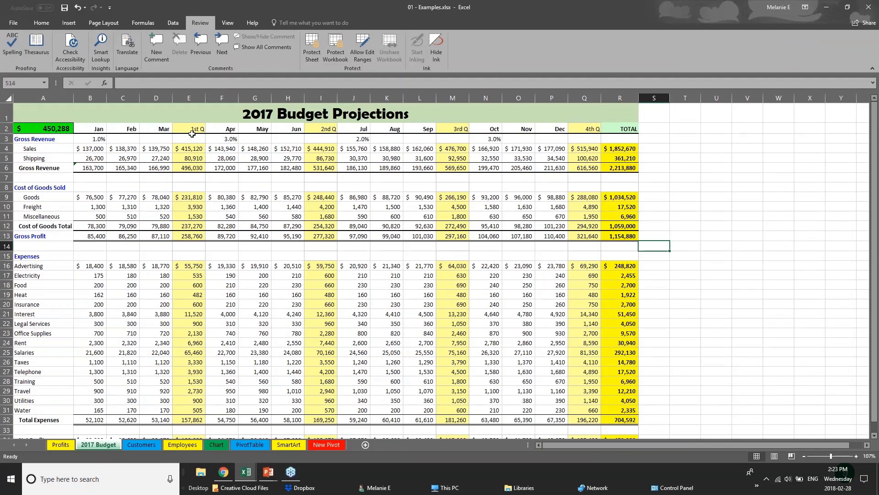
{"action": "left_click", "coordinate": [189, 97]}
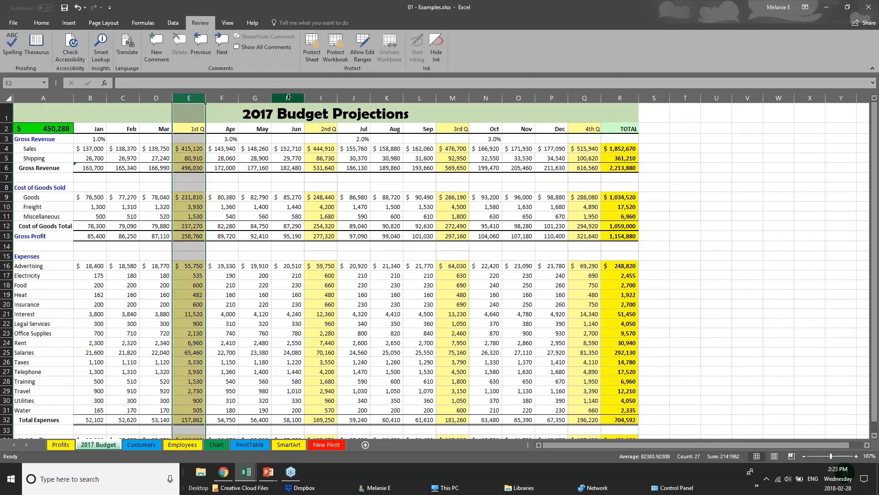
{"action": "left_click", "coordinate": [320, 97]}
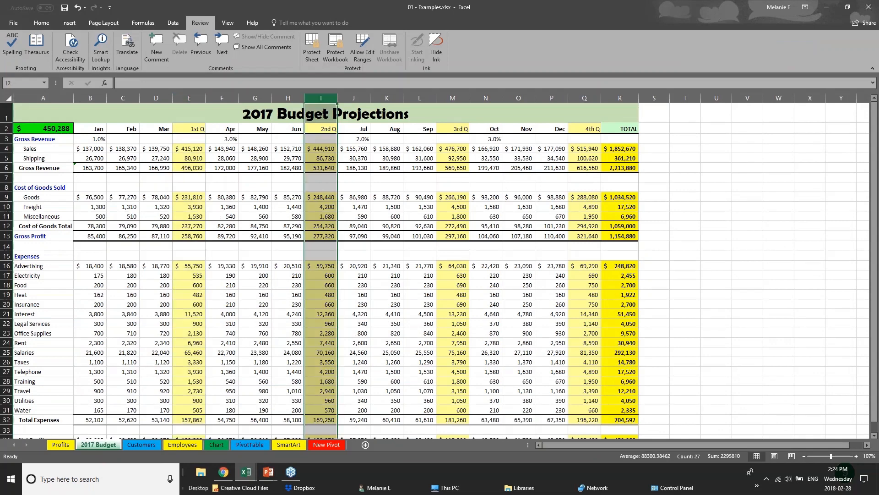
{"action": "left_click", "coordinate": [585, 97]}
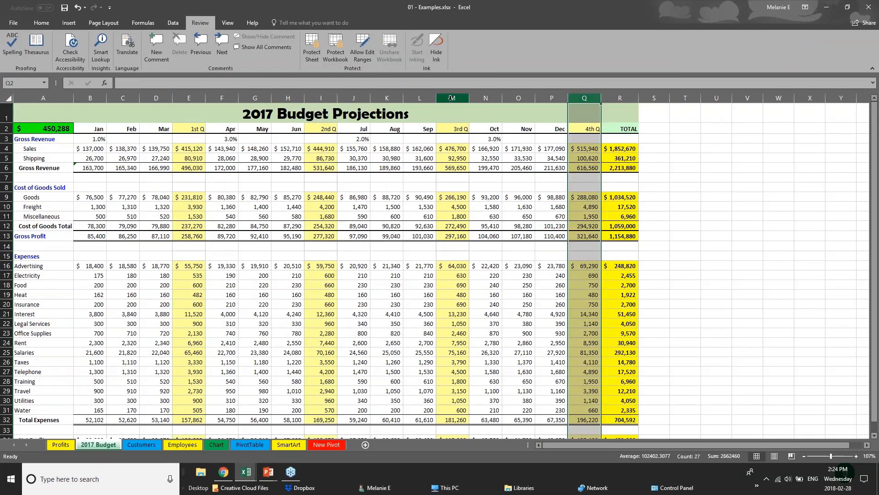
{"action": "left_click", "coordinate": [452, 98]}
- Examine the borders of the Gross Revenue row B6:R6 and the month header row B2:R2
{"action": "left_click_drag", "start_coordinate": [92, 168], "coordinate": [633, 168]}
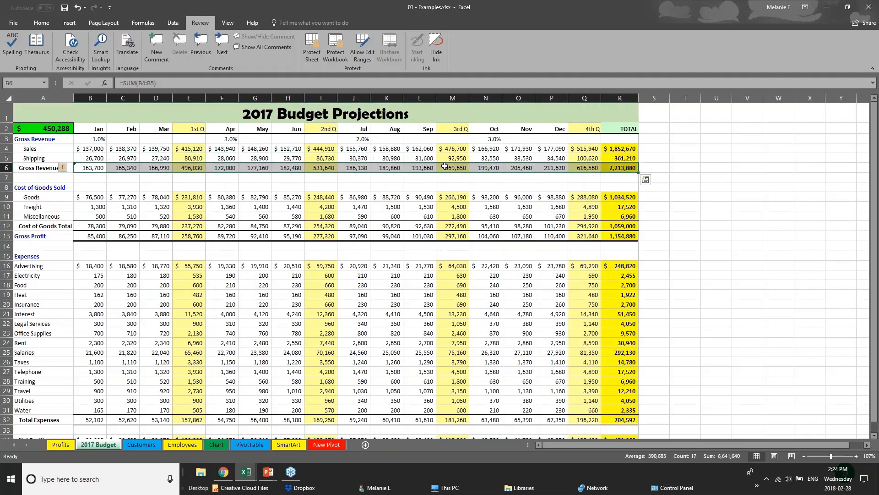
{"action": "left_click_drag", "start_coordinate": [103, 129], "coordinate": [631, 129]}
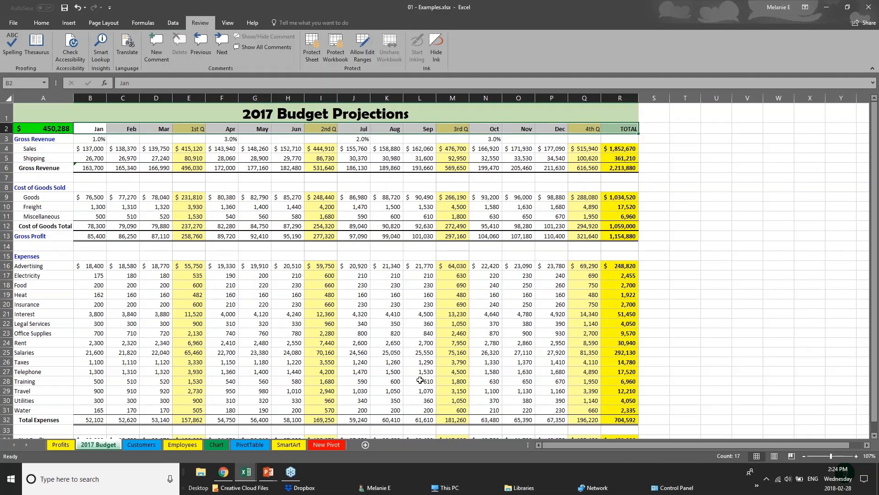
{"action": "scroll", "coordinate": [417, 380], "scroll_direction": "down", "scroll_amount": 1}
{"action": "scroll", "coordinate": [416, 383], "scroll_direction": "up", "scroll_amount": 1}
- Remove all borders from the entire 2017 Budget sheet using the No Border option
{"action": "left_click", "coordinate": [9, 99]}
{"action": "left_click", "coordinate": [31, 24]}
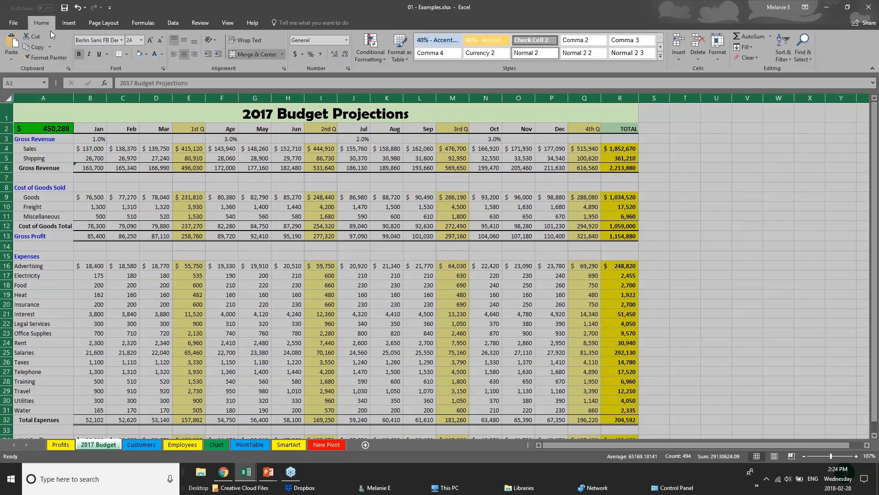
{"action": "left_click", "coordinate": [125, 54]}
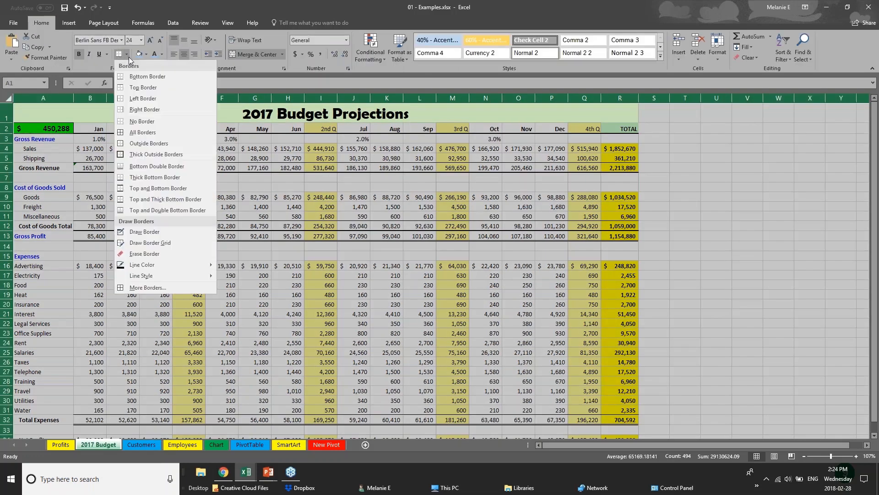
{"action": "left_click", "coordinate": [151, 121]}
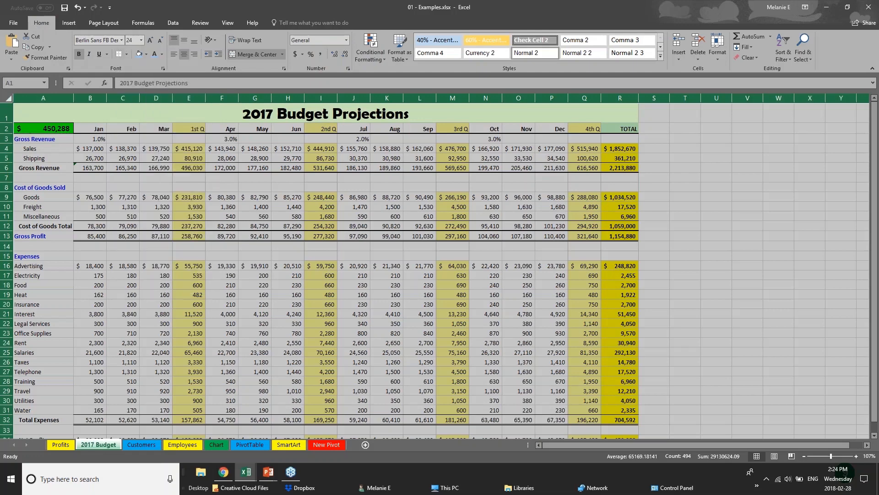
{"action": "left_click", "coordinate": [338, 250]}
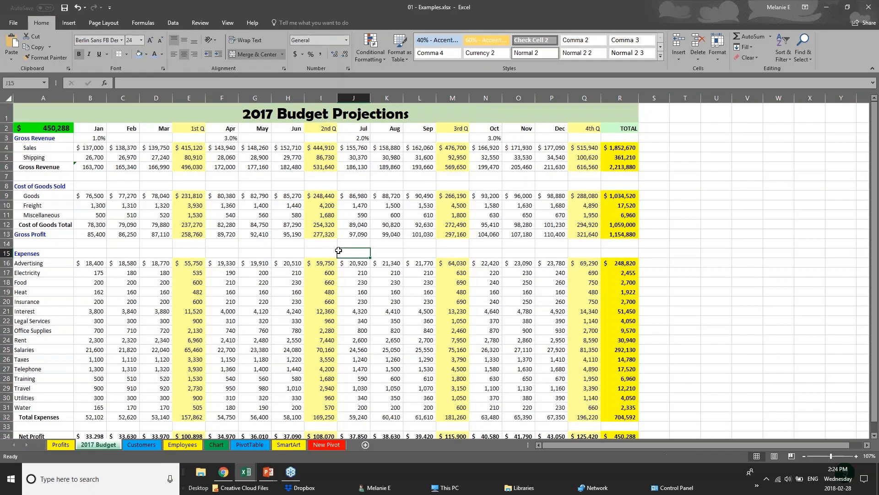
- Apply top and bottom borders and a light blue fill to the month header row B2:R2
{"action": "left_click", "coordinate": [99, 130]}
{"action": "left_click_drag", "start_coordinate": [133, 132], "coordinate": [622, 131]}
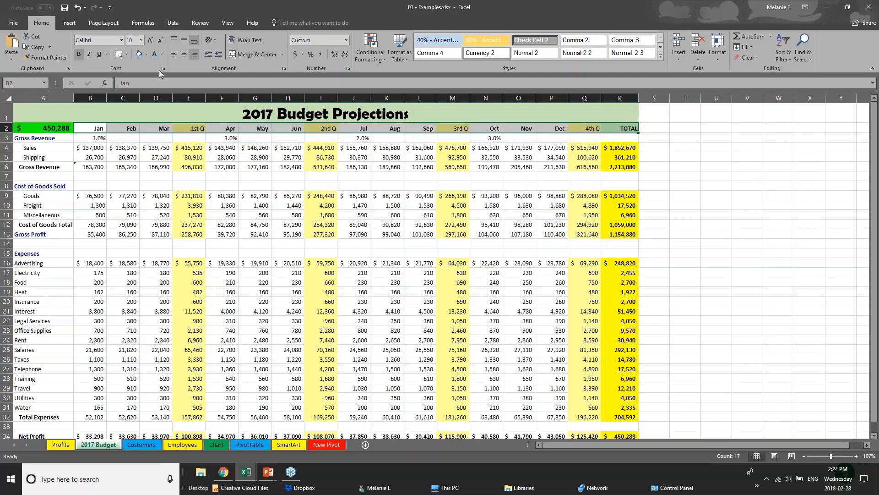
{"action": "left_click", "coordinate": [127, 54]}
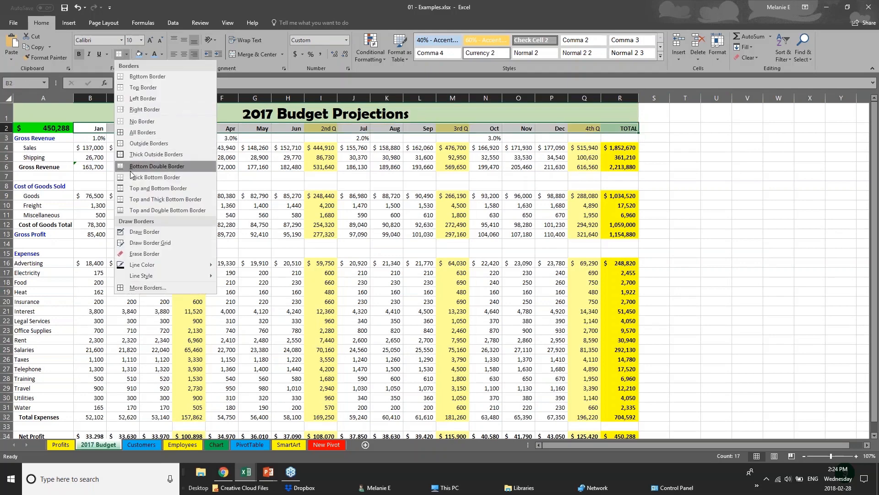
{"action": "left_click", "coordinate": [136, 188]}
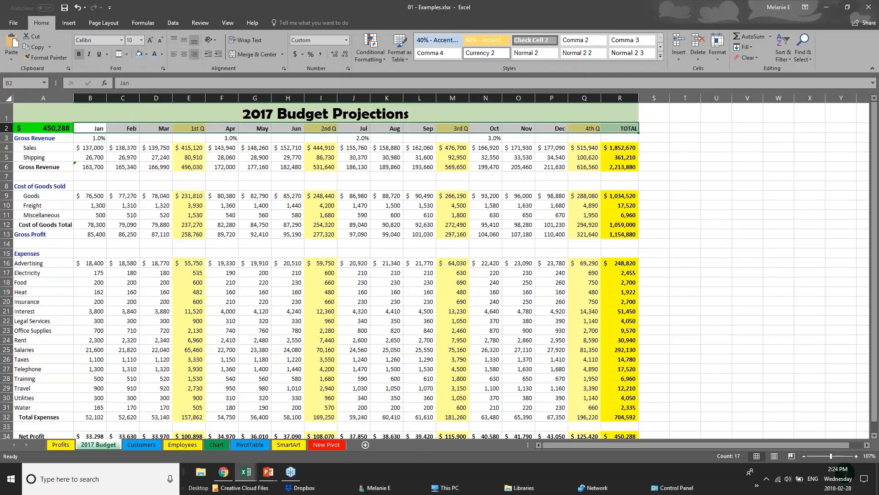
{"action": "left_click", "coordinate": [142, 58]}
{"action": "left_click", "coordinate": [132, 215]}
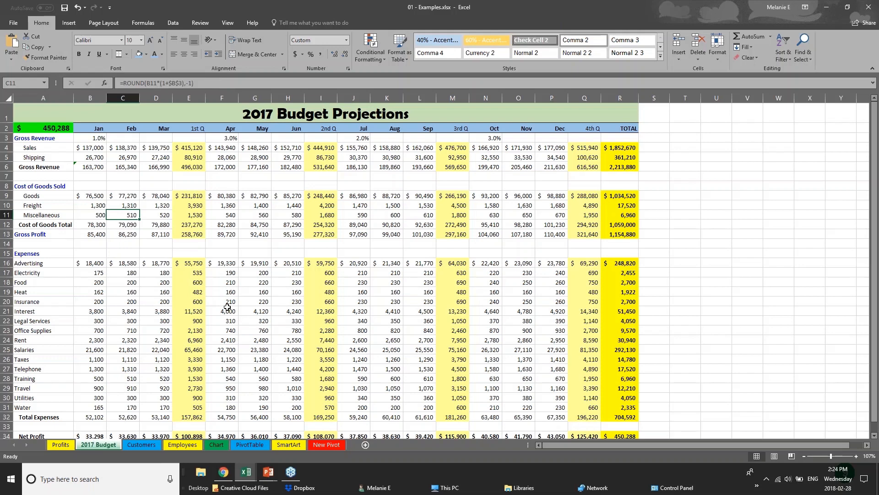
{"action": "left_click", "coordinate": [136, 166]}
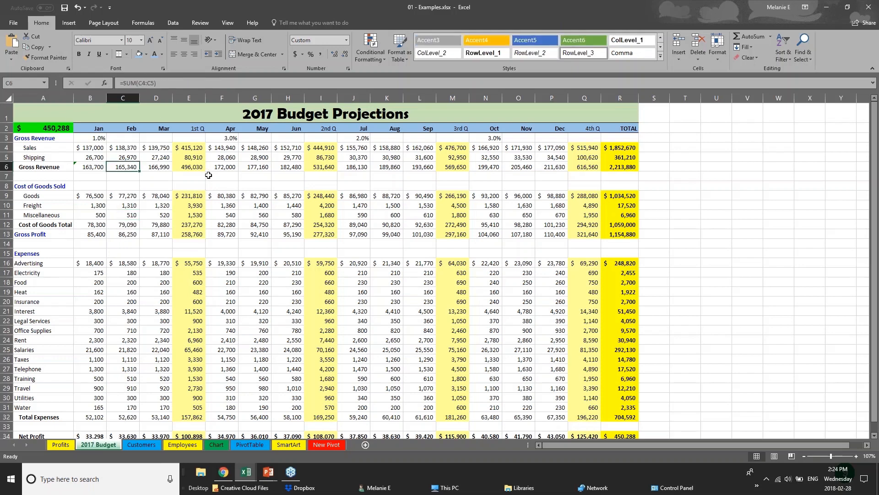
{"action": "left_click", "coordinate": [83, 148]}
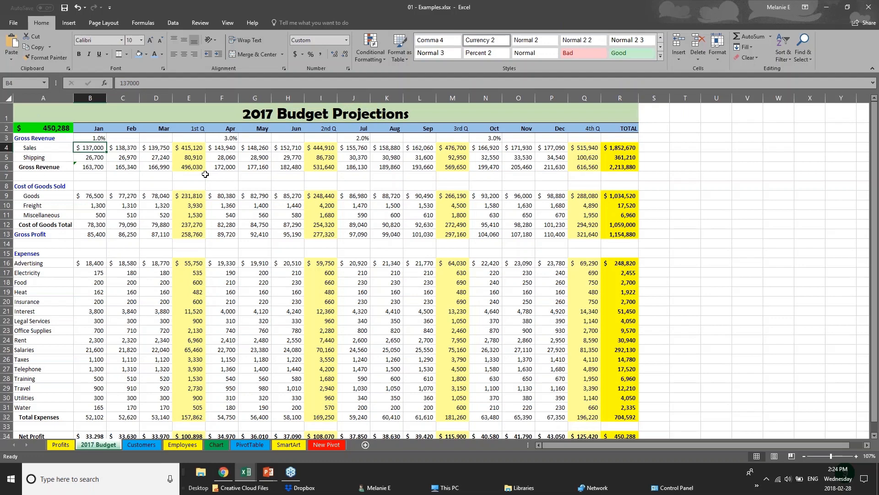
- Set the font of the 2017 Budget Projections title text in row 1 to Arial
{"action": "left_click", "coordinate": [7, 114]}
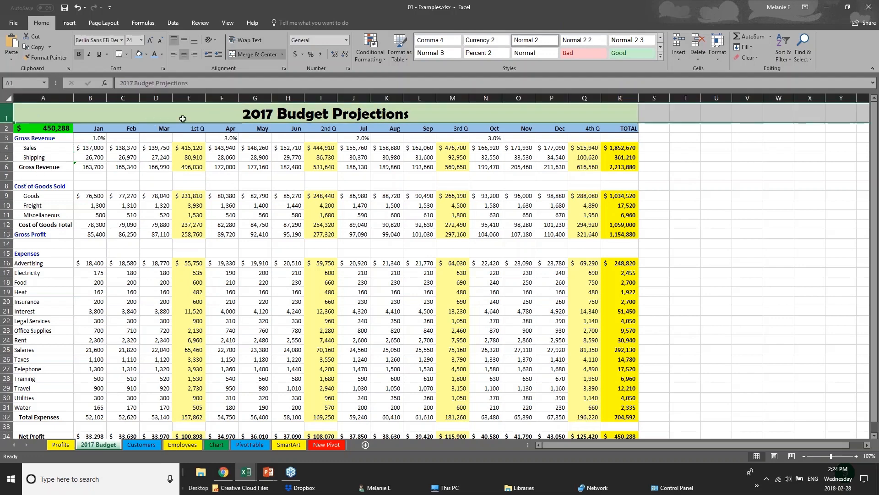
{"action": "left_click", "coordinate": [243, 113]}
{"action": "double_click", "coordinate": [243, 113]}
{"action": "left_click_drag", "start_coordinate": [243, 113], "coordinate": [409, 113]}
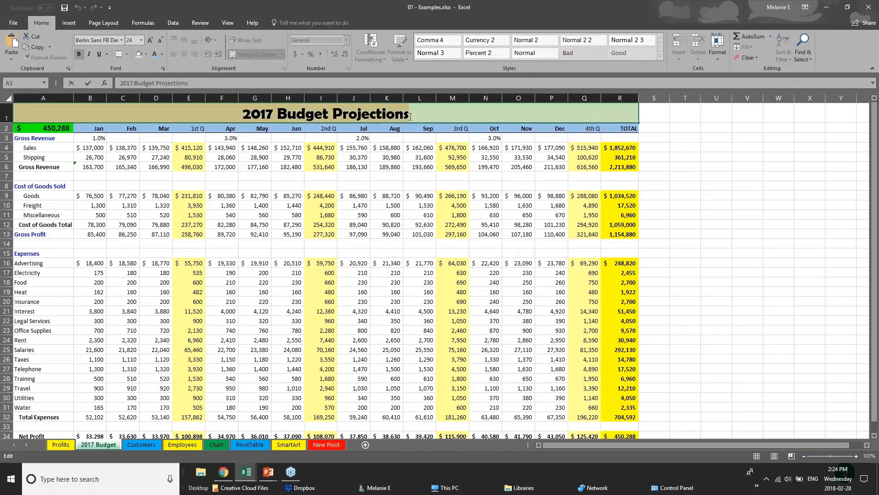
{"action": "left_click", "coordinate": [123, 41]}
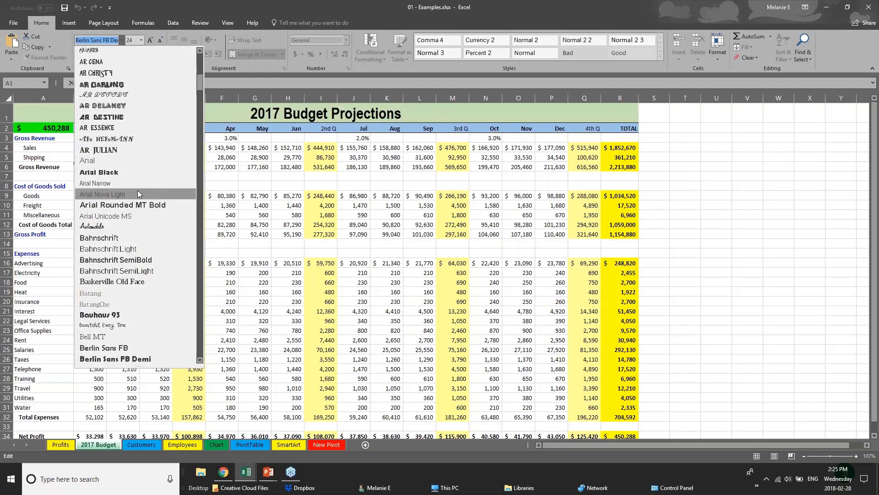
{"action": "left_click", "coordinate": [139, 162]}
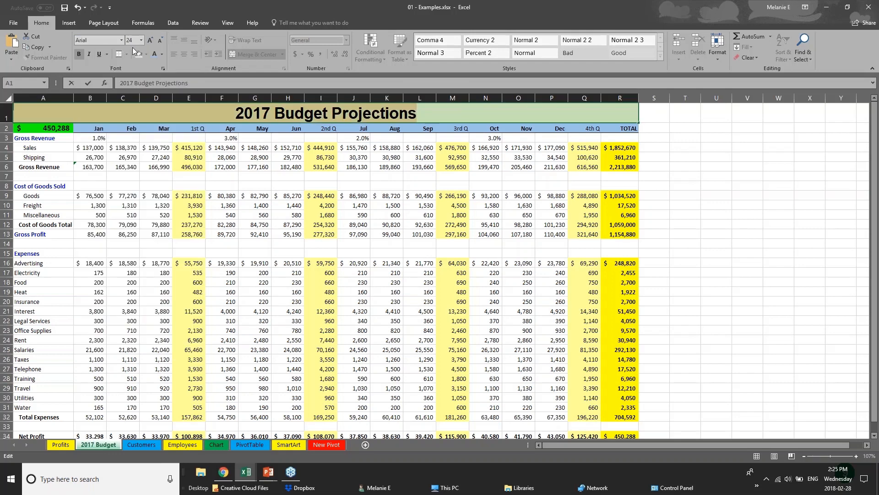
{"action": "right_click", "coordinate": [312, 115]}
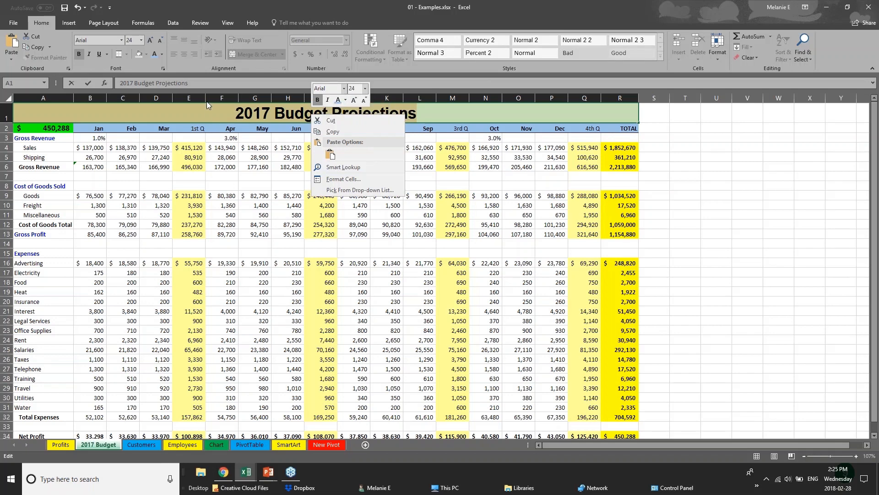
{"action": "left_click", "coordinate": [215, 132]}
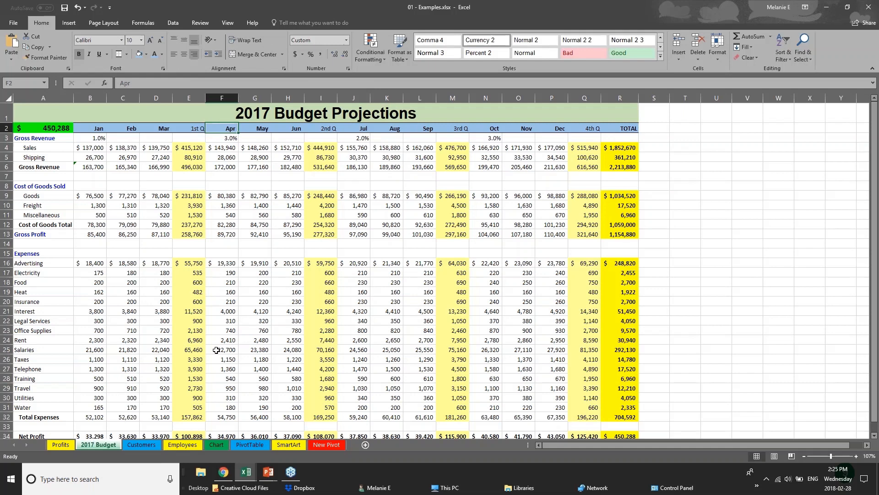
- Give the Net Profit row A34:R34 a dark gray fill and white font color
{"action": "left_click", "coordinate": [233, 376]}
{"action": "scroll", "coordinate": [232, 376], "scroll_direction": "down", "scroll_amount": 2}
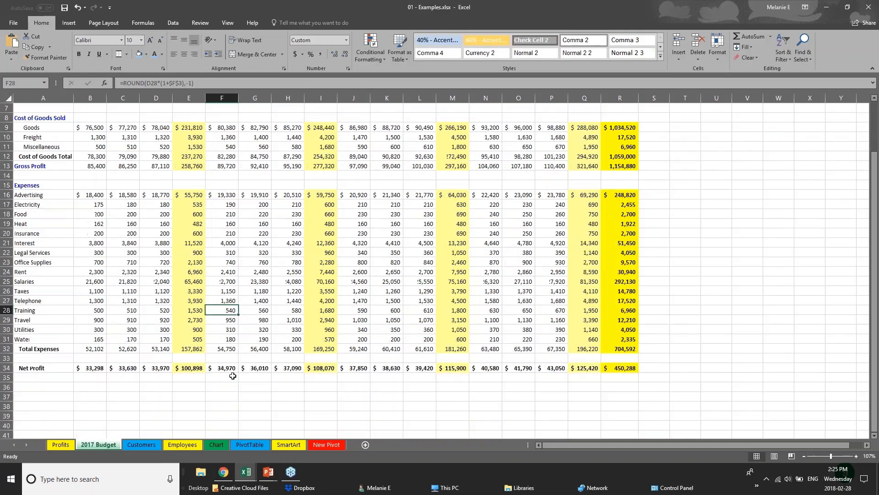
{"action": "scroll", "coordinate": [232, 376], "scroll_direction": "down", "scroll_amount": 1}
{"action": "left_click_drag", "start_coordinate": [622, 339], "coordinate": [18, 339]}
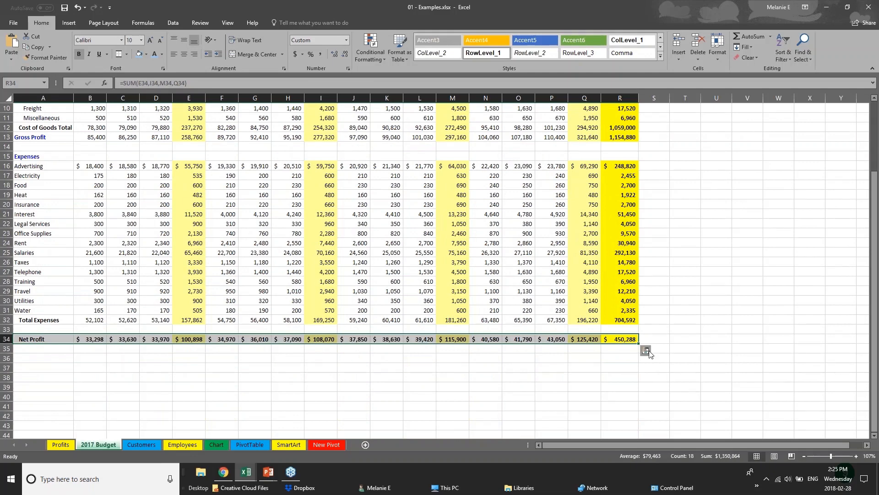
{"action": "left_click", "coordinate": [146, 54]}
{"action": "left_click", "coordinate": [145, 86]}
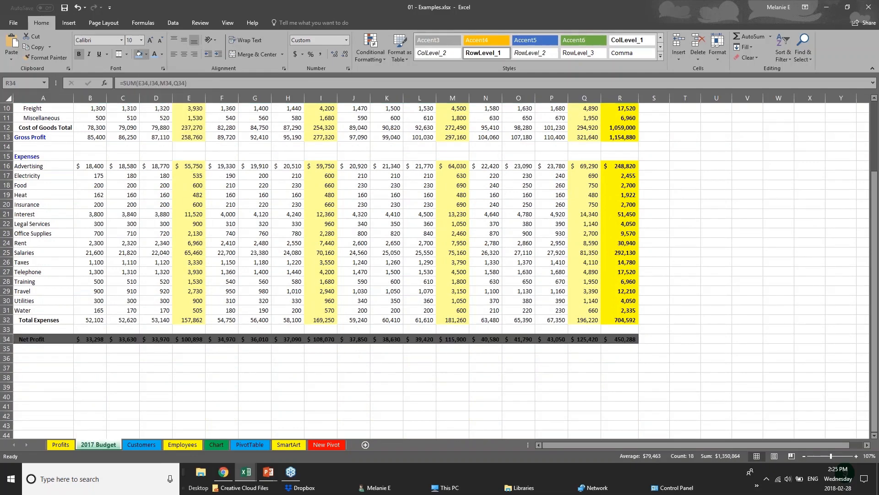
{"action": "left_click", "coordinate": [162, 54]}
{"action": "left_click", "coordinate": [155, 87]}
{"action": "left_click", "coordinate": [345, 359]}
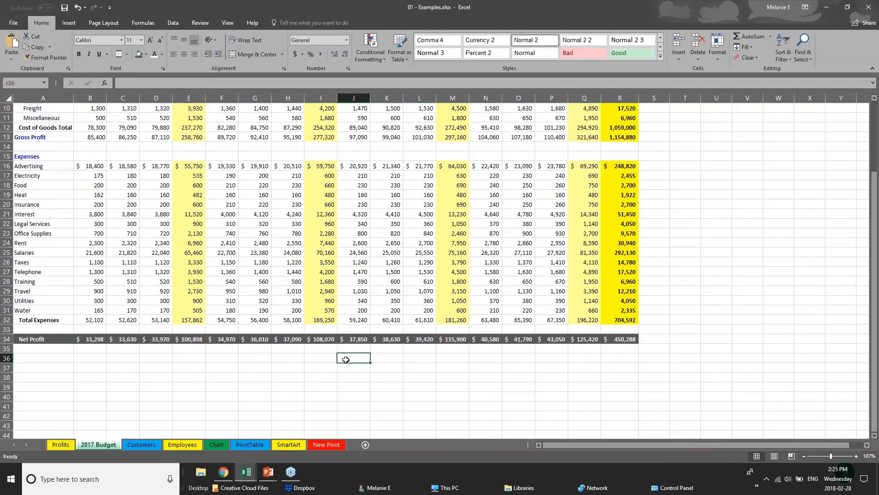
{"action": "scroll", "coordinate": [346, 360], "scroll_direction": "up", "scroll_amount": 1}
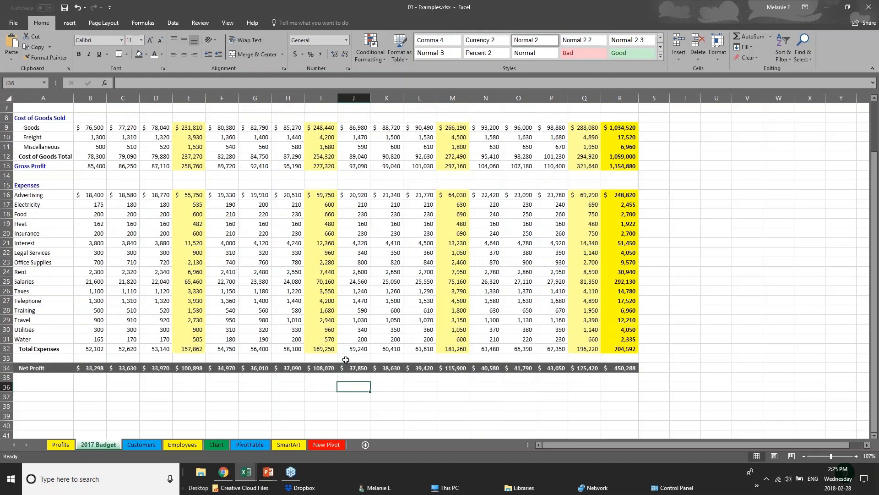
{"action": "scroll", "coordinate": [346, 359], "scroll_direction": "up", "scroll_amount": 2}
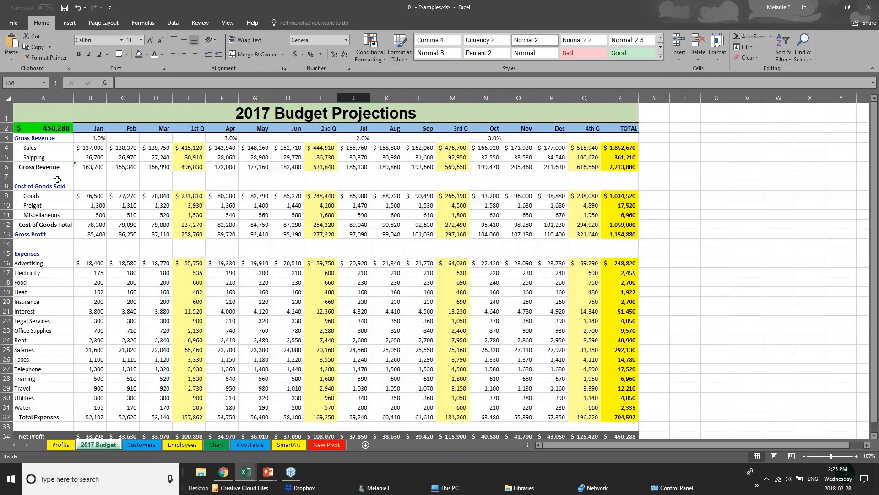
- View the Creating Charts slide in PowerPoint, and examine the USA values and TOTAL formulas on the Sales Data sheet of Webinar Sample Workbook v1.xlsx
{"action": "left_click", "coordinate": [268, 473]}
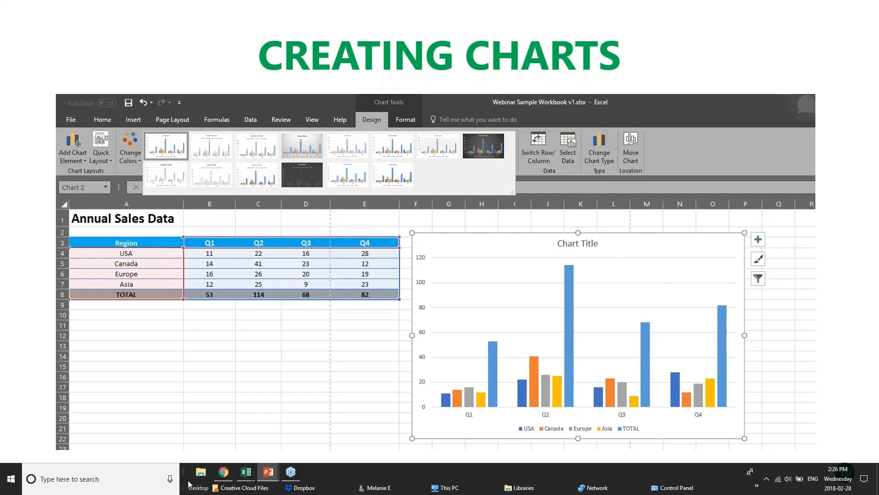
{"action": "left_click", "coordinate": [246, 472]}
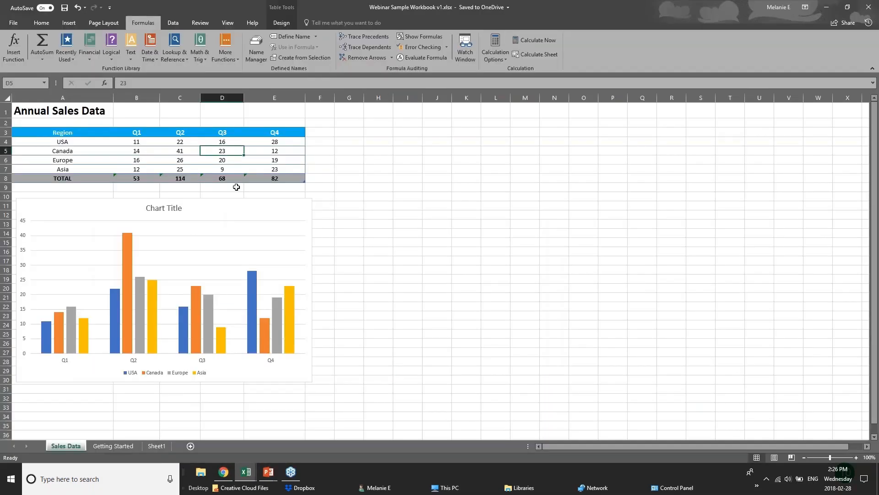
{"action": "left_click", "coordinate": [153, 143]}
{"action": "left_click", "coordinate": [188, 144]}
{"action": "left_click", "coordinate": [230, 143]}
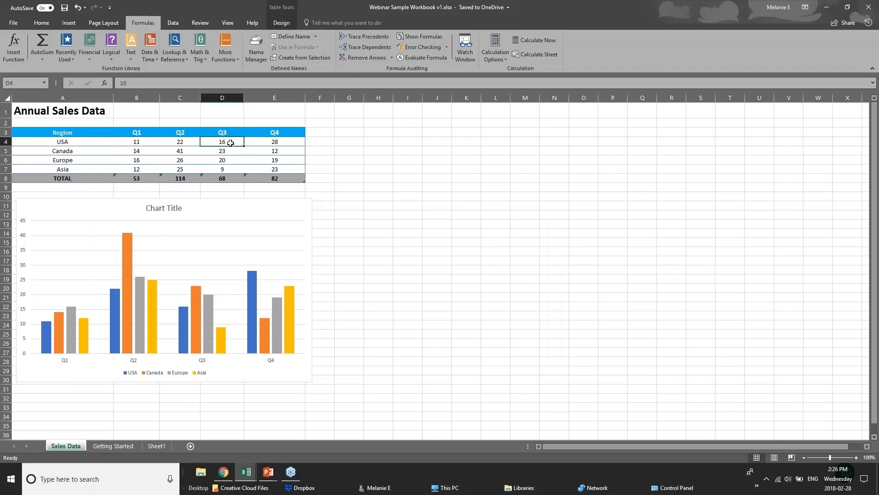
{"action": "left_click", "coordinate": [273, 141]}
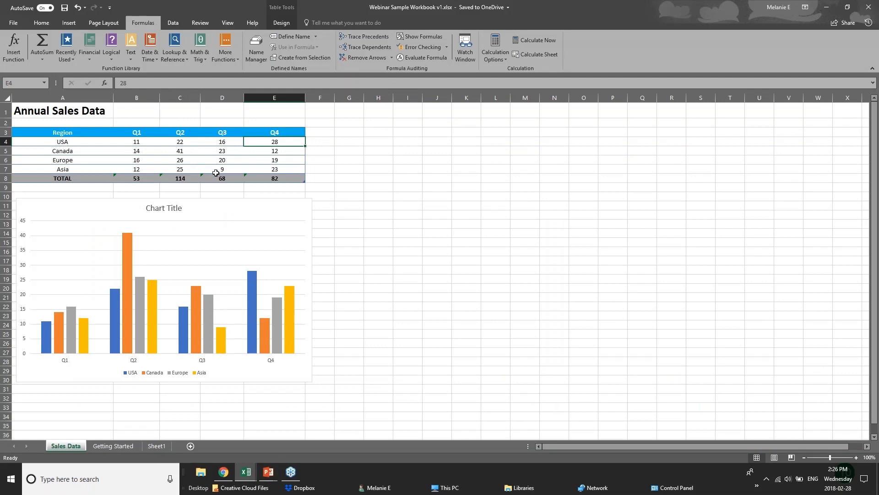
{"action": "left_click", "coordinate": [288, 179]}
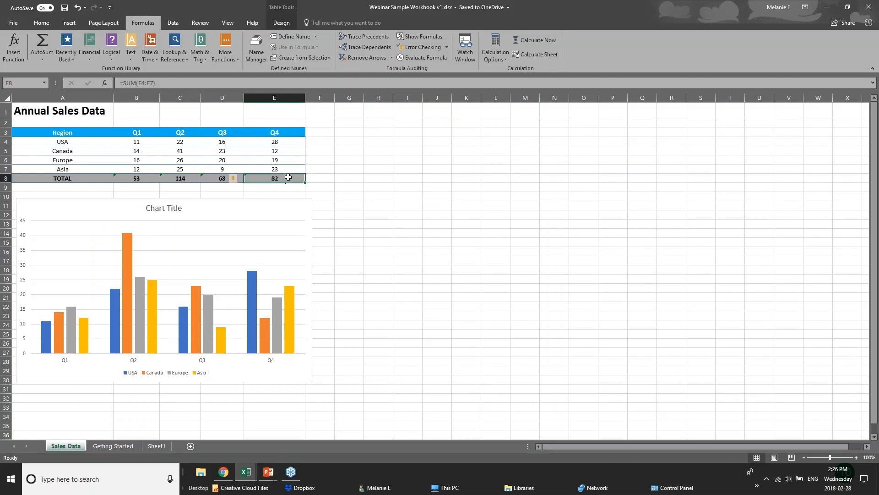
{"action": "left_click", "coordinate": [138, 178]}
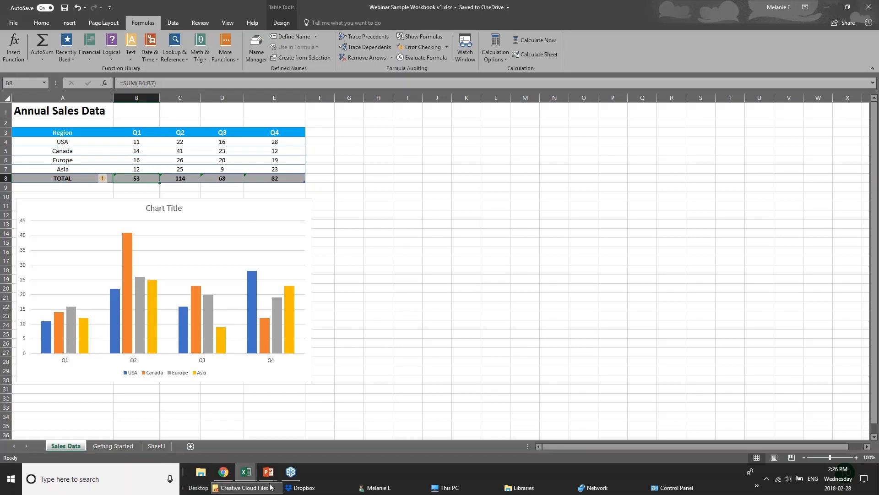
- Switch to the 01 - Examples.xlsx workbook and open its Chart sheet
{"action": "left_click", "coordinate": [244, 474]}
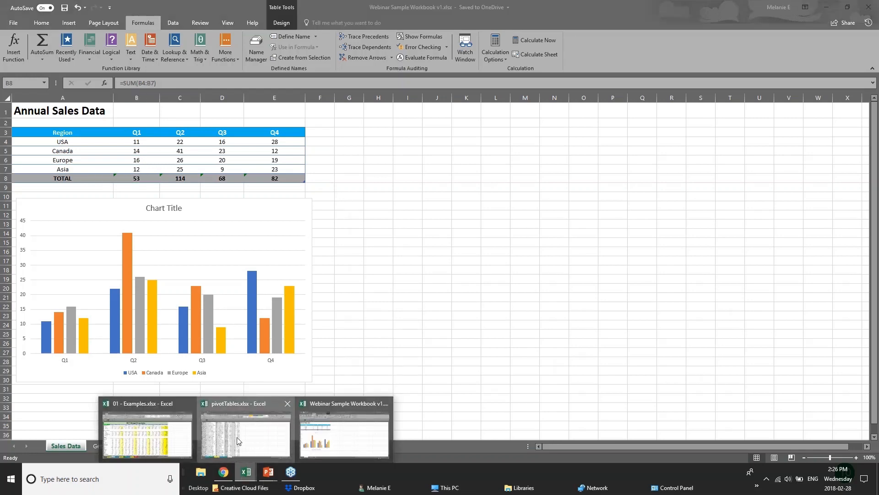
{"action": "left_click", "coordinate": [238, 441]}
{"action": "mouse_move", "coordinate": [245, 479]}
{"action": "left_click", "coordinate": [192, 443]}
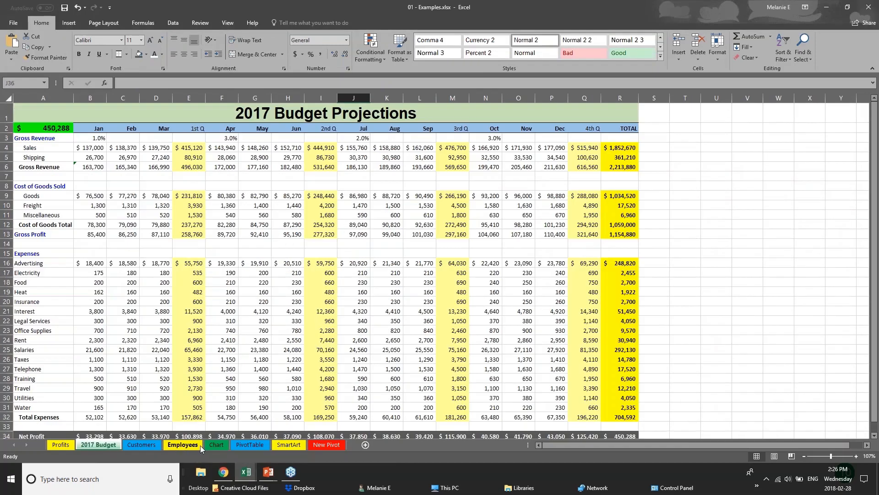
{"action": "left_click", "coordinate": [216, 443]}
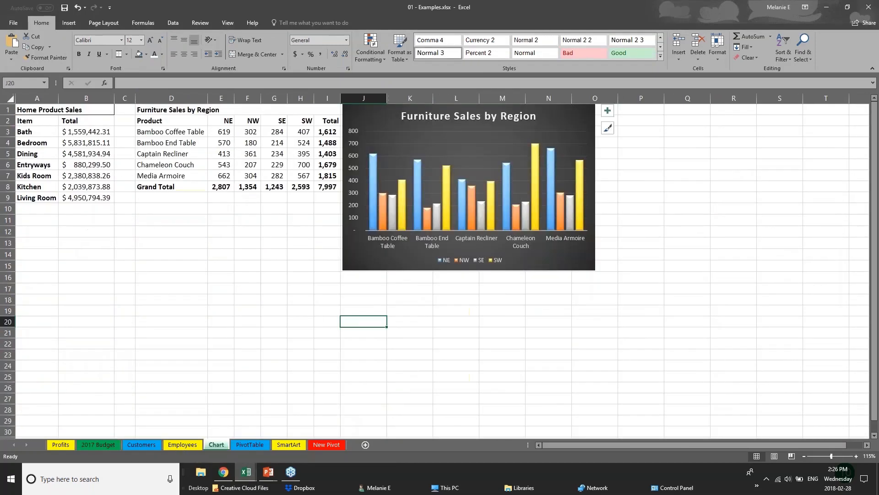
- Move the Furniture Sales by Region chart away from the data table and delete it
{"action": "left_click_drag", "start_coordinate": [573, 257], "coordinate": [694, 288]}
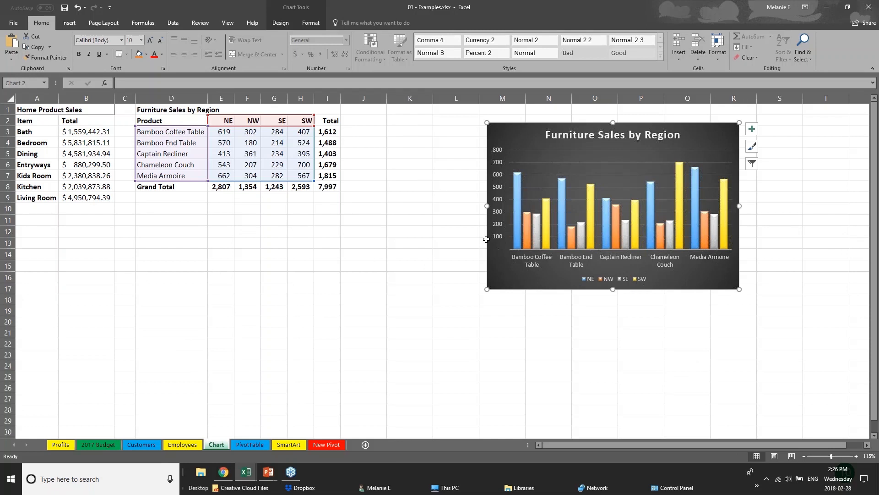
{"action": "left_click_drag", "start_coordinate": [568, 290], "coordinate": [659, 283]}
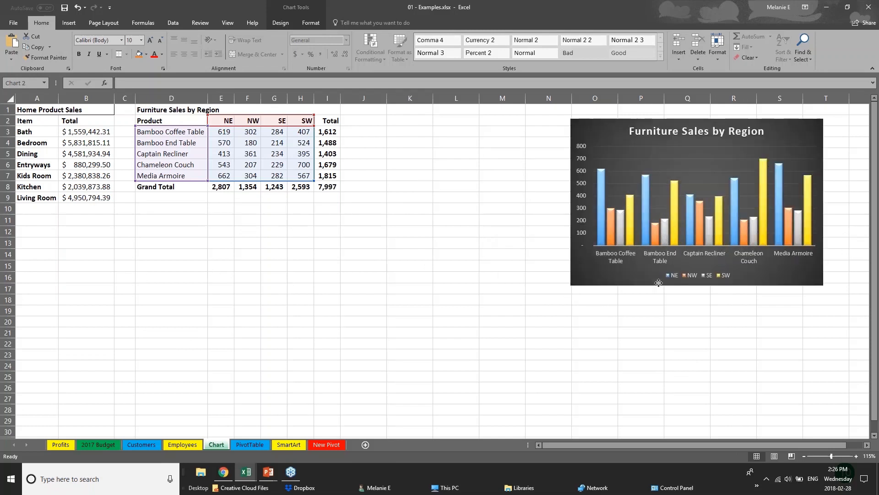
{"action": "key", "text": "Delete"}
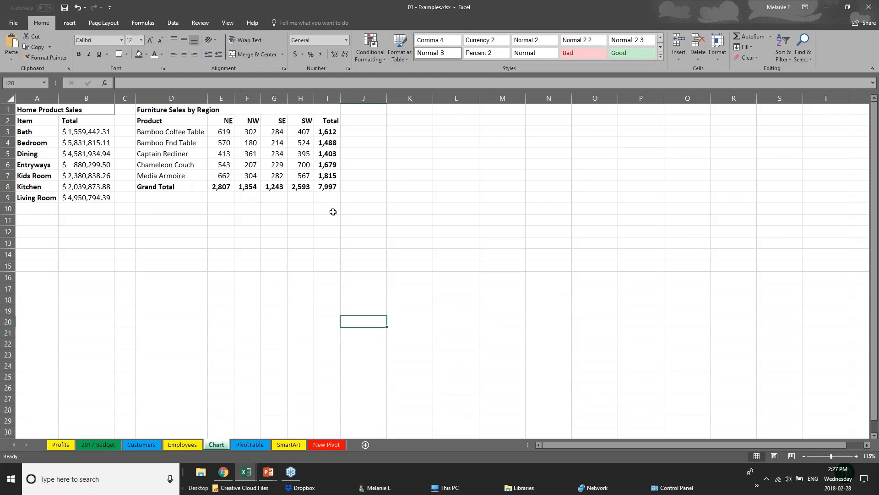
- Examine the Product header, the Total column and the Grand Total row of the Furniture Sales by Region table
{"action": "left_click", "coordinate": [161, 119]}
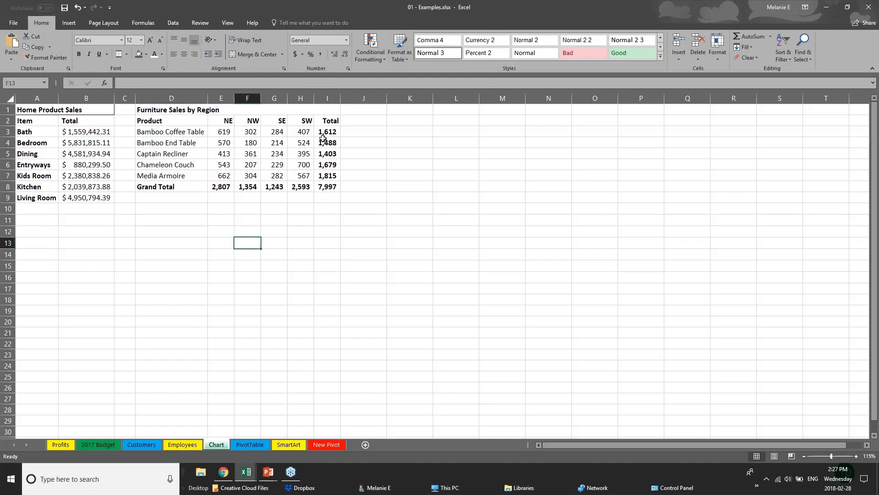
{"action": "left_click_drag", "start_coordinate": [327, 134], "coordinate": [347, 197]}
{"action": "left_click_drag", "start_coordinate": [176, 185], "coordinate": [332, 187]}
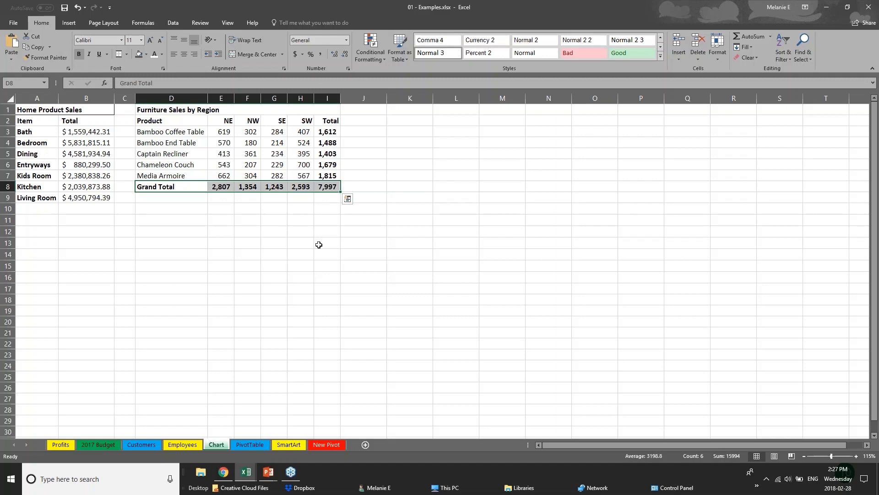
{"action": "left_click", "coordinate": [221, 232]}
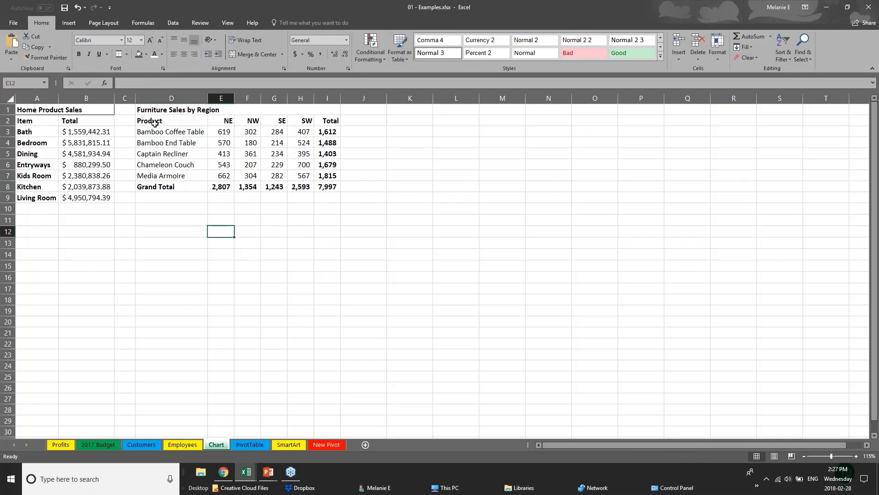
- Open the recommended charts for the furniture sales range D2:H7, leaving out the Total column and the Grand Total row
{"action": "left_click_drag", "start_coordinate": [154, 123], "coordinate": [311, 176]}
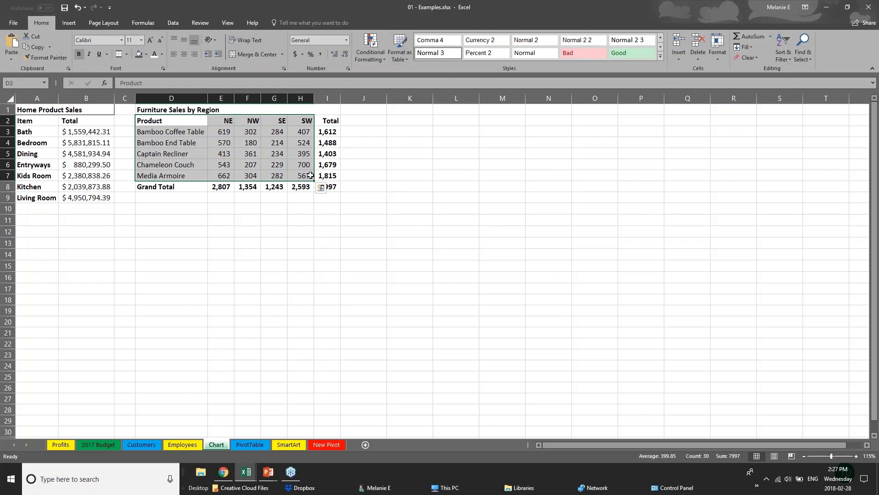
{"action": "left_click", "coordinate": [69, 23]}
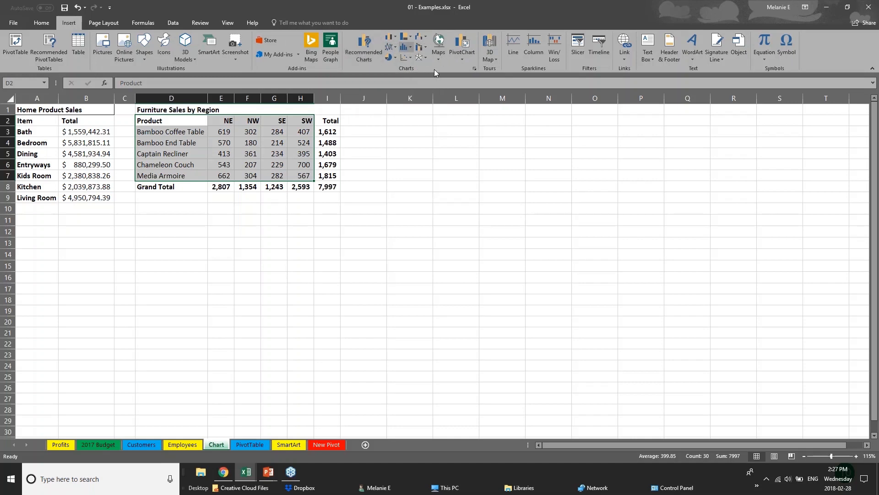
{"action": "left_click", "coordinate": [411, 38]}
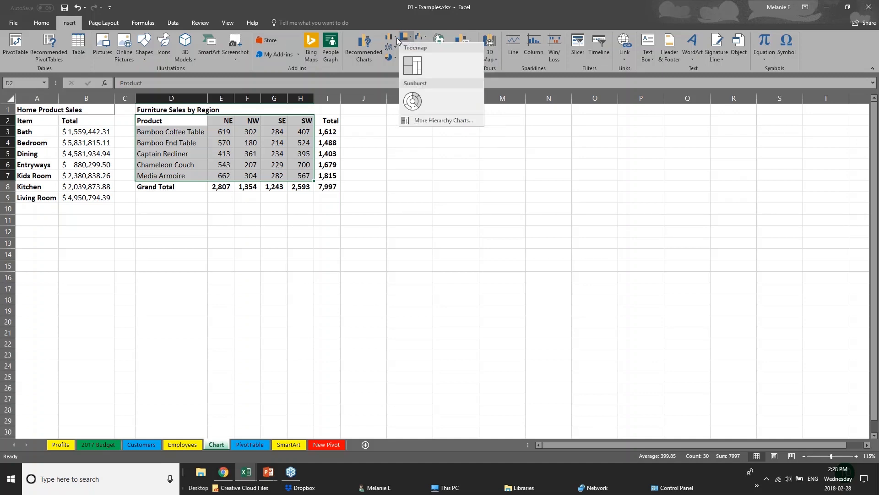
{"action": "left_click", "coordinate": [397, 38]}
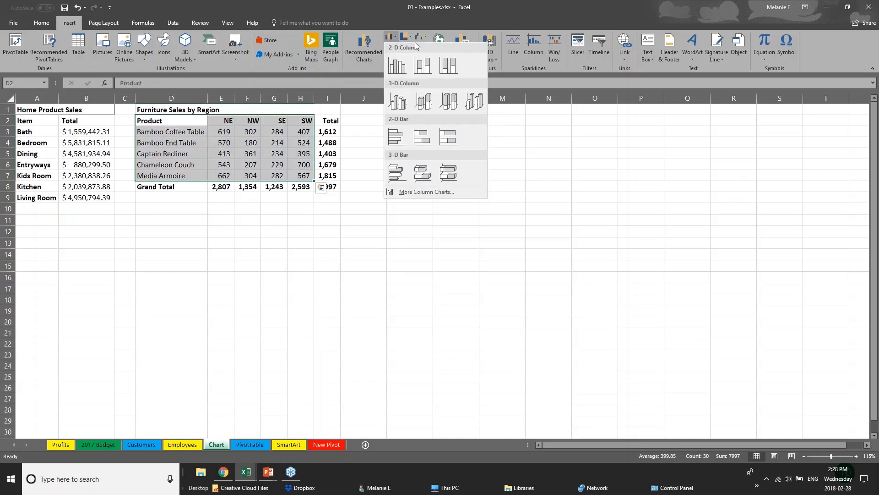
{"action": "left_click", "coordinate": [360, 54]}
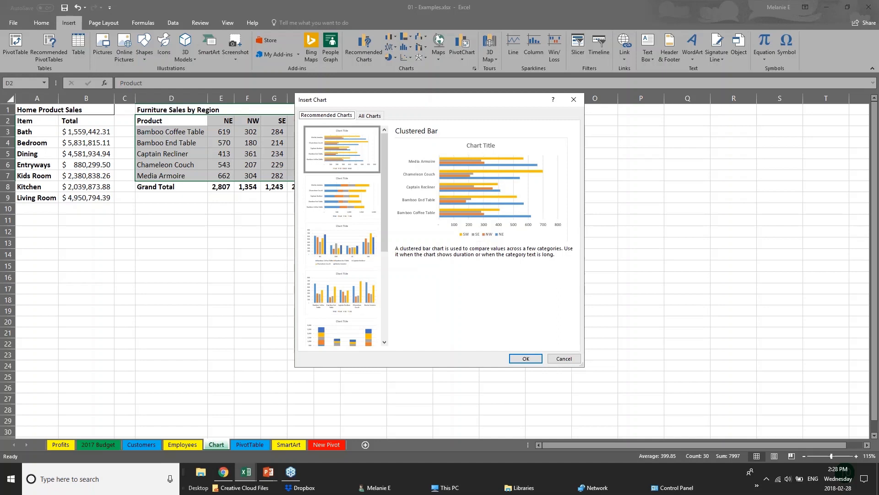
- Preview the recommended chart types for the furniture data, including Clustered Column, Stacked Column and Stacked Bar
{"action": "left_click", "coordinate": [344, 209]}
{"action": "left_click", "coordinate": [353, 265]}
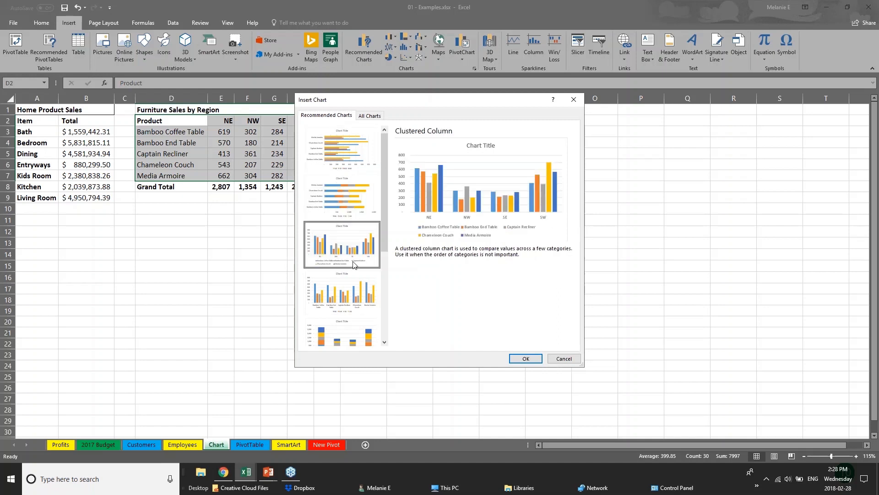
{"action": "left_click", "coordinate": [368, 306]}
{"action": "left_click", "coordinate": [369, 339]}
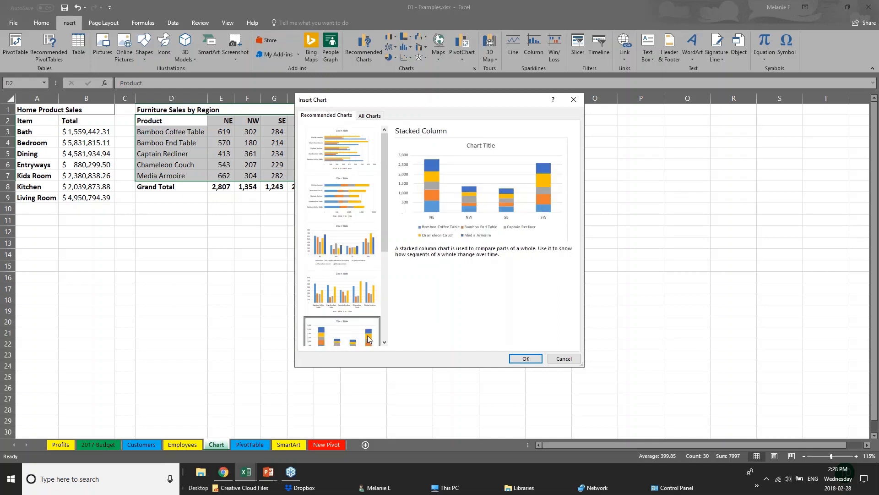
{"action": "left_click_drag", "start_coordinate": [383, 227], "coordinate": [394, 320]}
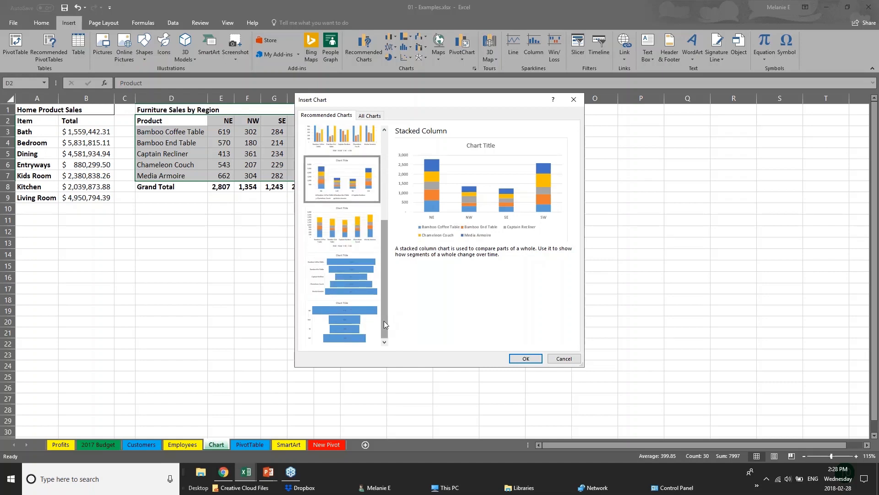
{"action": "left_click_drag", "start_coordinate": [382, 303], "coordinate": [373, 215]}
{"action": "left_click", "coordinate": [369, 147]}
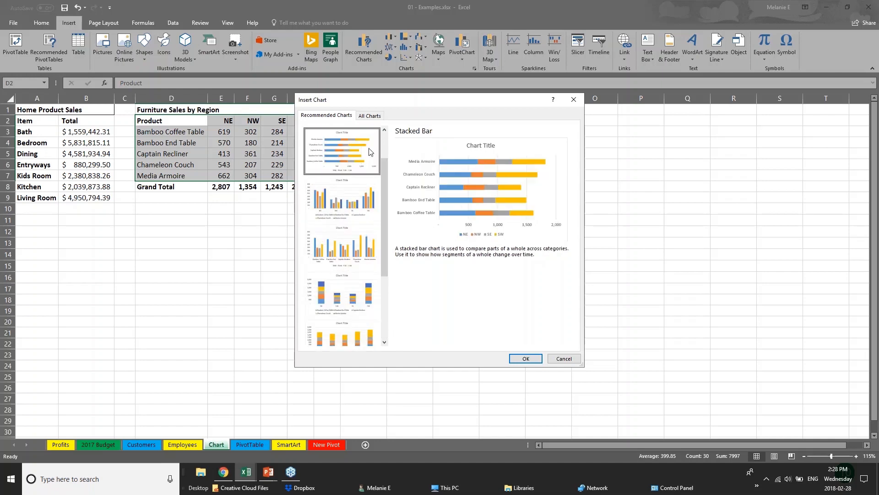
{"action": "left_click_drag", "start_coordinate": [384, 169], "coordinate": [387, 141]}
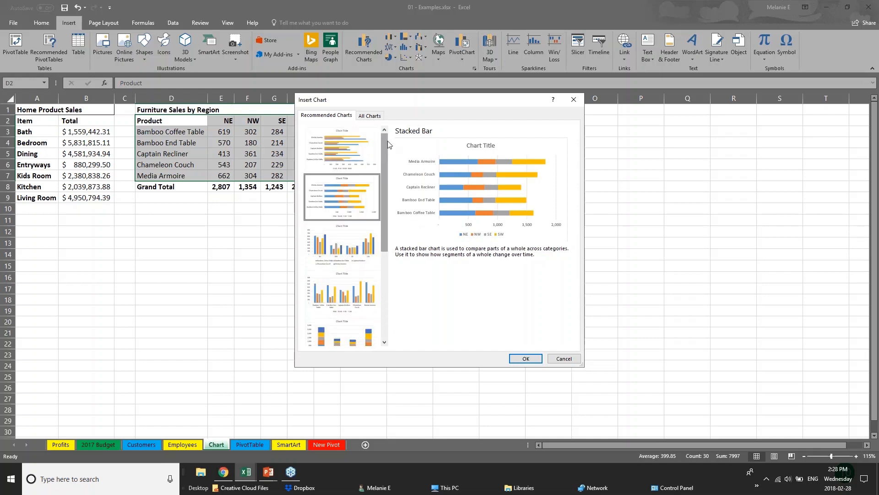
- Insert the recommended Clustered Bar chart and place it beside the Furniture Sales by Region table, enlarged to about J2:R23
{"action": "left_click", "coordinate": [334, 152]}
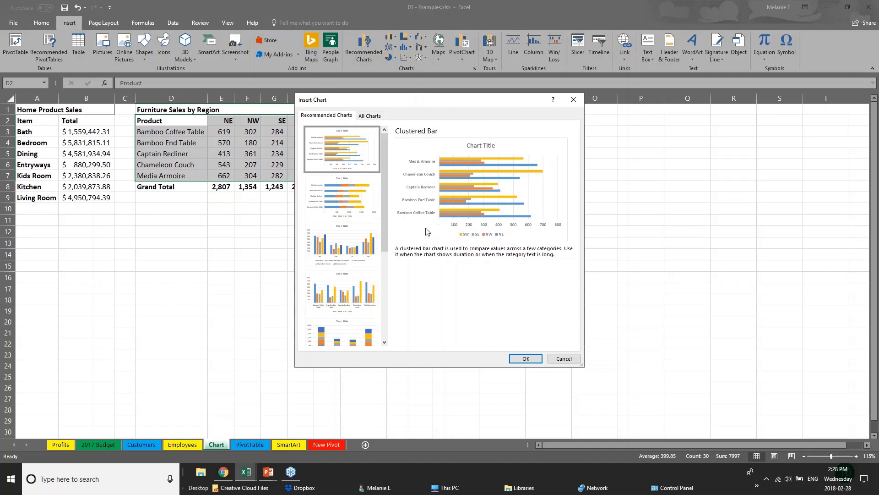
{"action": "left_click", "coordinate": [527, 358]}
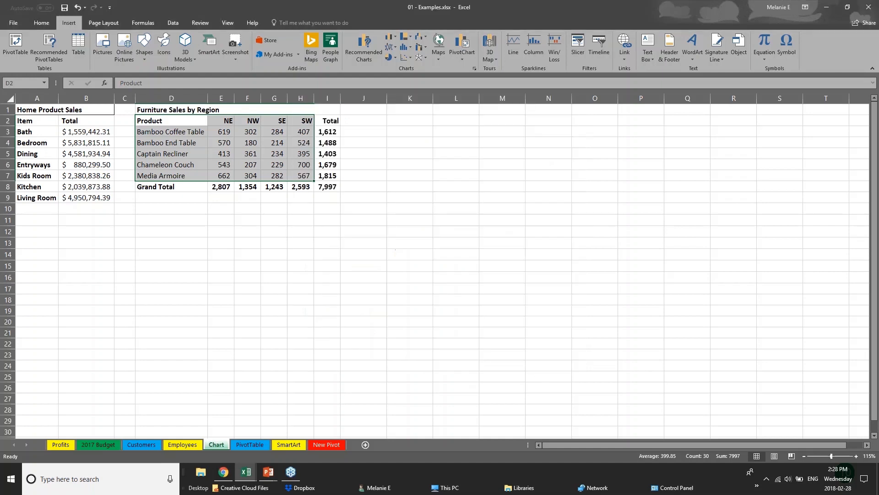
{"action": "left_click_drag", "start_coordinate": [483, 203], "coordinate": [524, 130]}
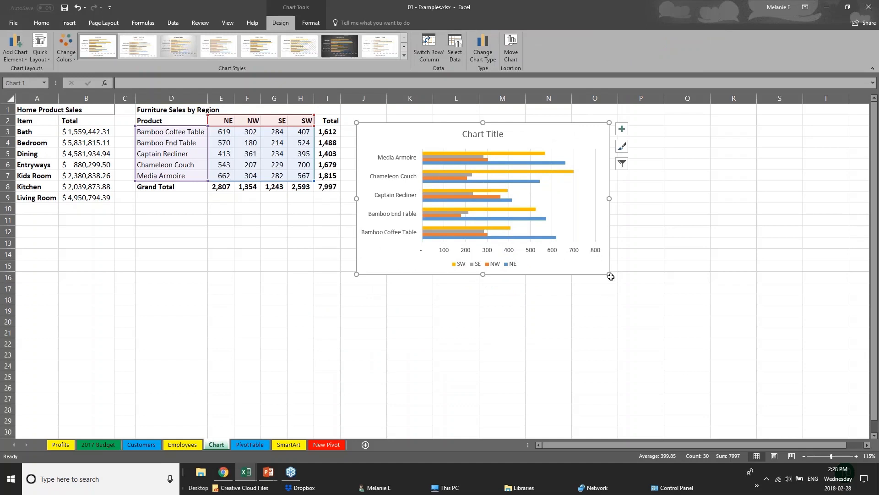
{"action": "left_click_drag", "start_coordinate": [610, 275], "coordinate": [727, 358]}
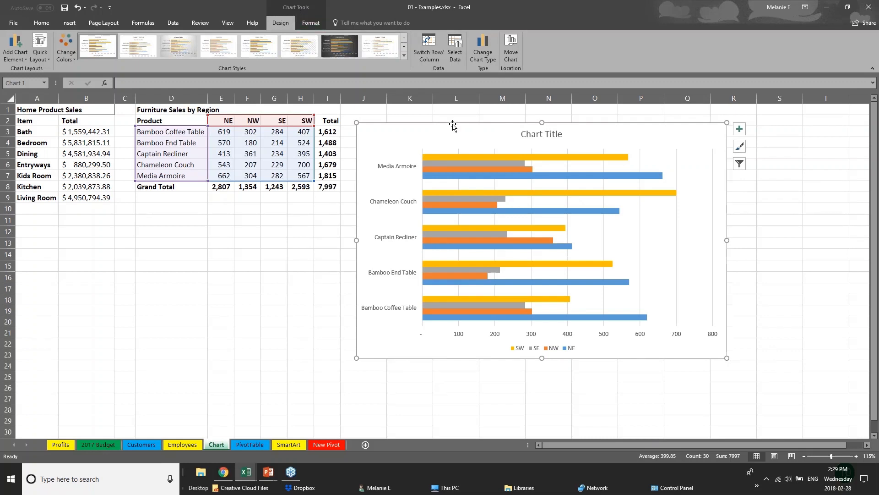
{"action": "left_click", "coordinate": [229, 319]}
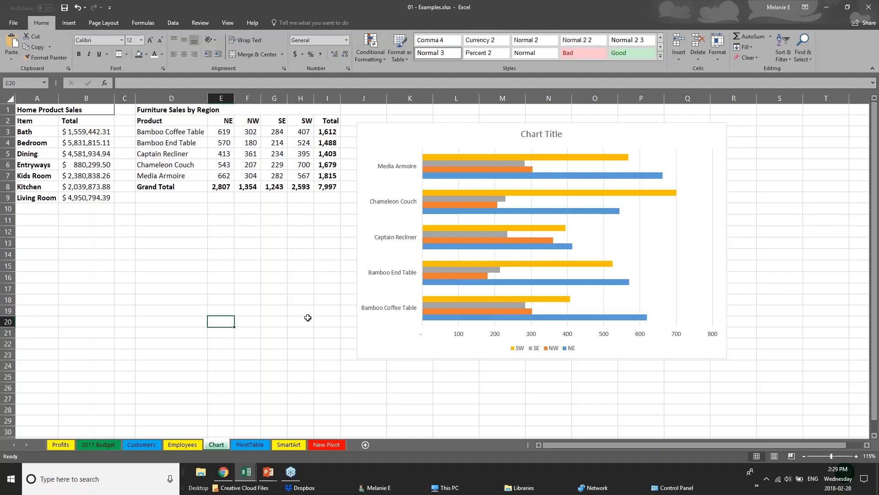
- Compare colour palettes for the bar chart and apply the Colorful palette of green, blue, gold and dark green
{"action": "left_click", "coordinate": [408, 355]}
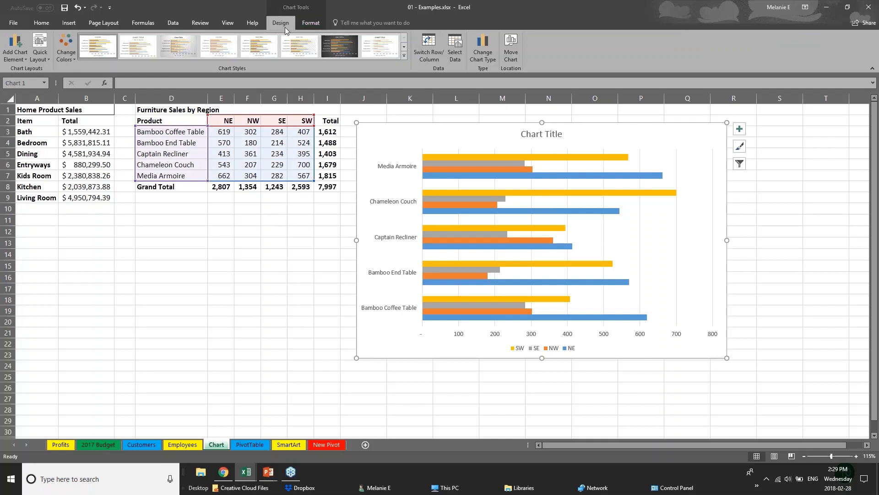
{"action": "left_click", "coordinate": [66, 47]}
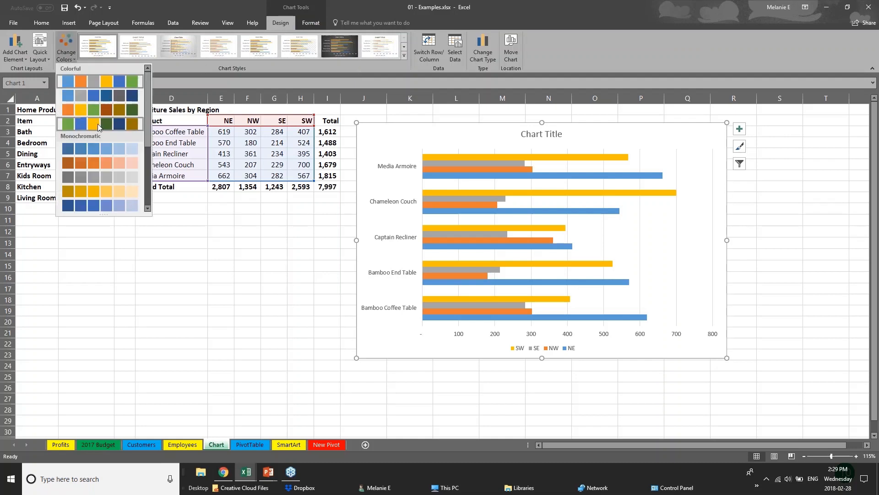
{"action": "left_click", "coordinate": [98, 123]}
{"action": "left_click", "coordinate": [99, 165]}
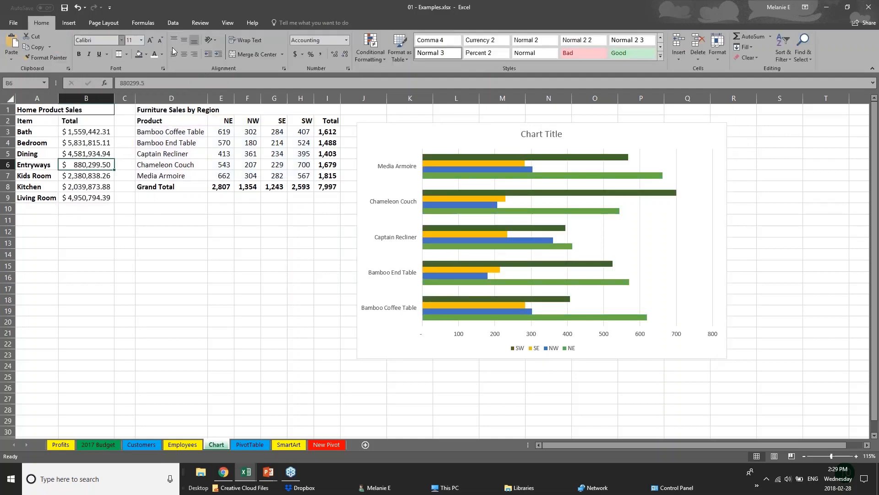
{"action": "left_click", "coordinate": [458, 204]}
{"action": "left_click", "coordinate": [66, 48]}
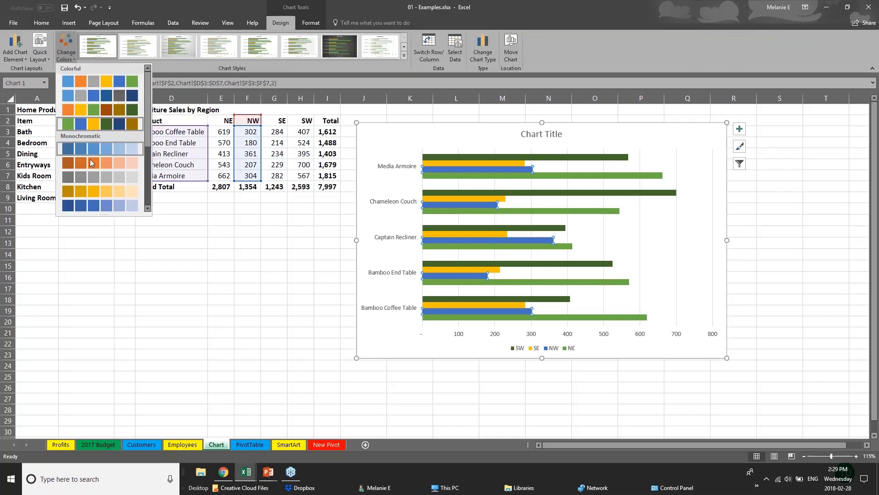
{"action": "left_click", "coordinate": [99, 150]}
{"action": "left_click", "coordinate": [66, 48]}
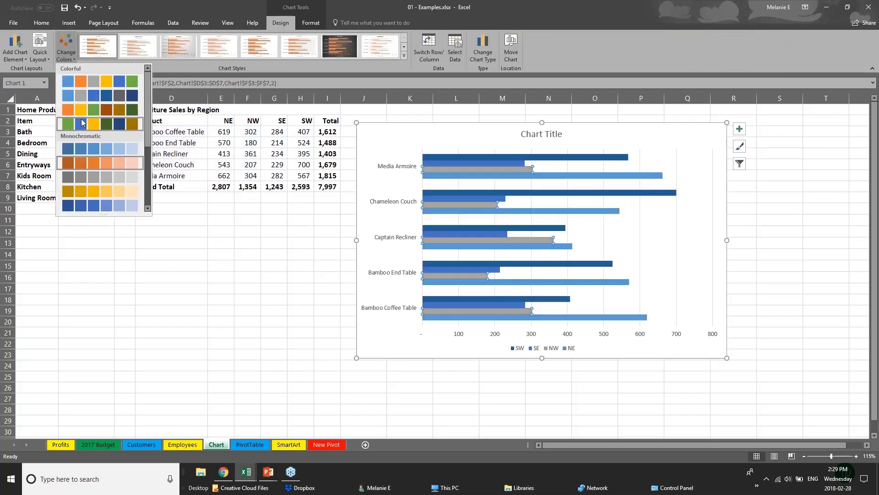
{"action": "left_click", "coordinate": [98, 112]}
- Try several chart styles on the bar chart and apply the one with gradient bars and an uppercase bold title
{"action": "left_click", "coordinate": [404, 55]}
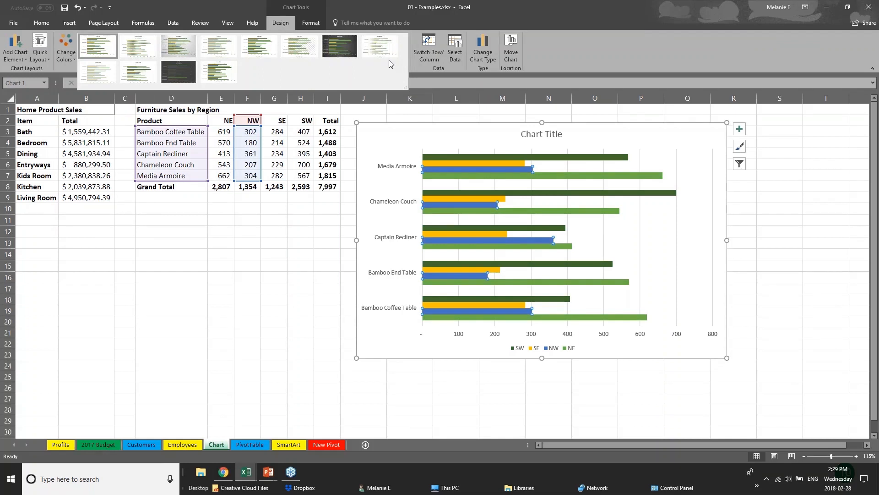
{"action": "left_click", "coordinate": [178, 45]}
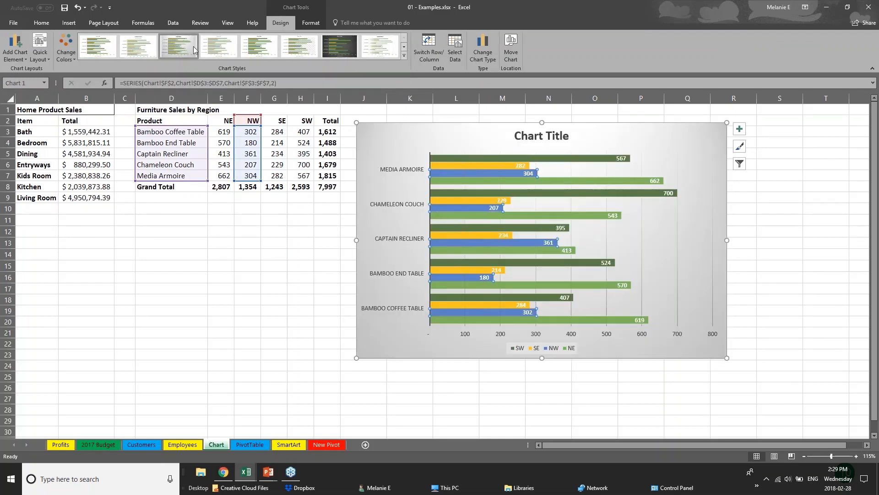
{"action": "left_click", "coordinate": [261, 47]}
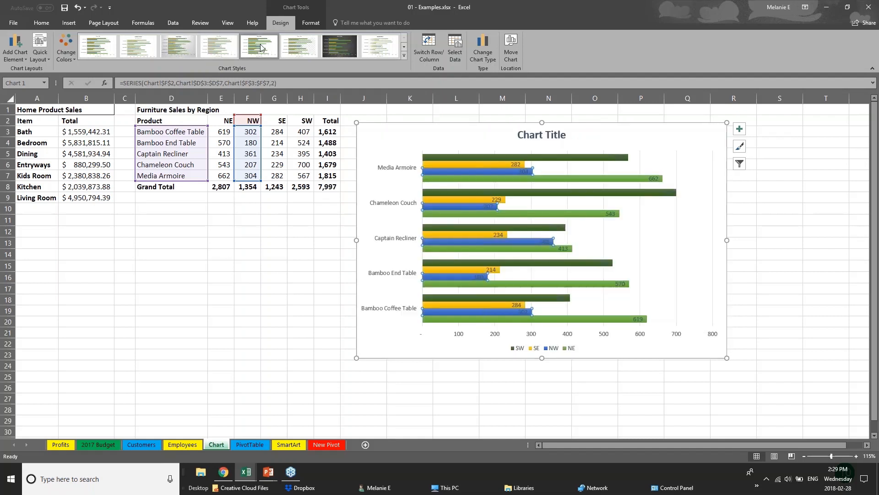
{"action": "left_click", "coordinate": [381, 45]}
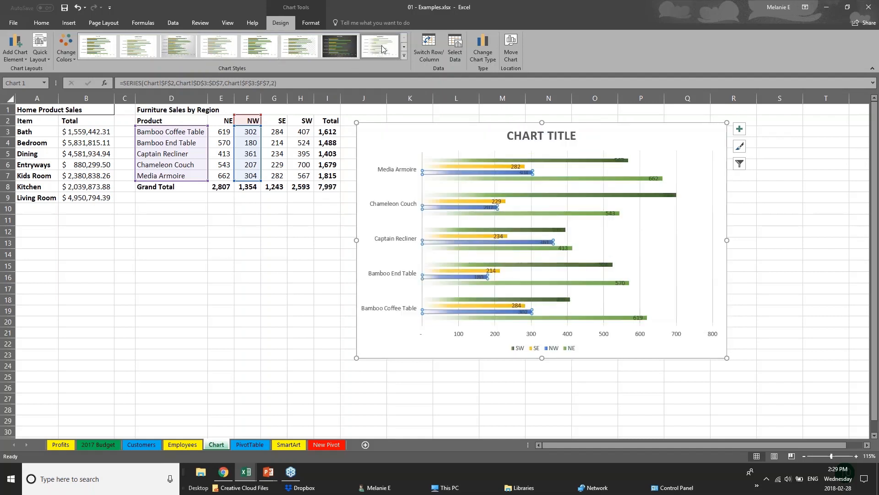
{"action": "left_click", "coordinate": [404, 55]}
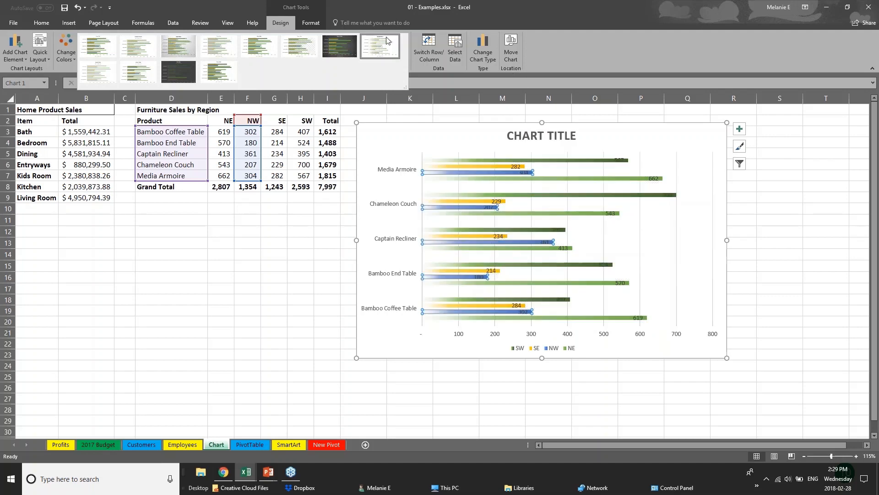
- Fill the bars of the SW series with solid dark orange
{"action": "left_click", "coordinate": [310, 23]}
{"action": "left_click", "coordinate": [312, 21]}
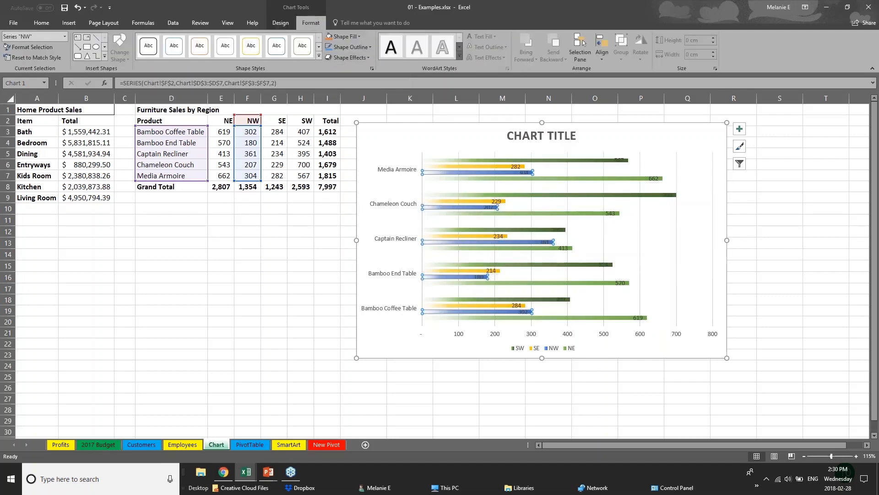
{"action": "left_click", "coordinate": [466, 166]}
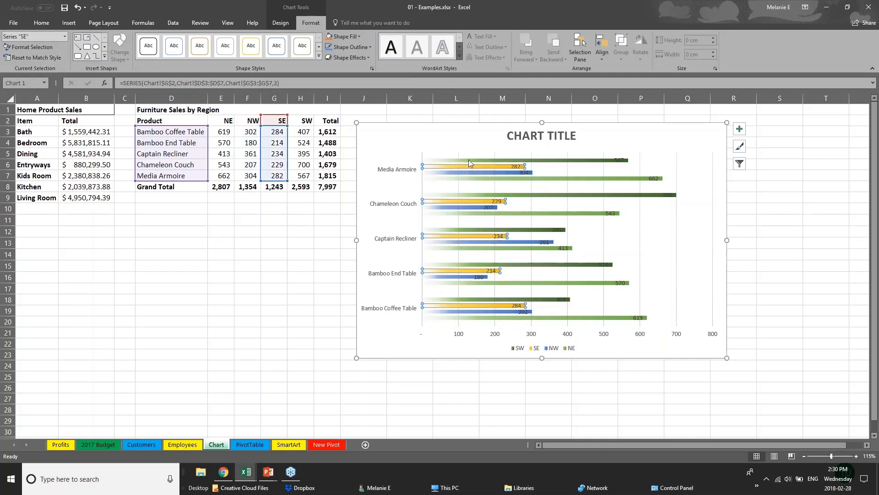
{"action": "left_click", "coordinate": [468, 160]}
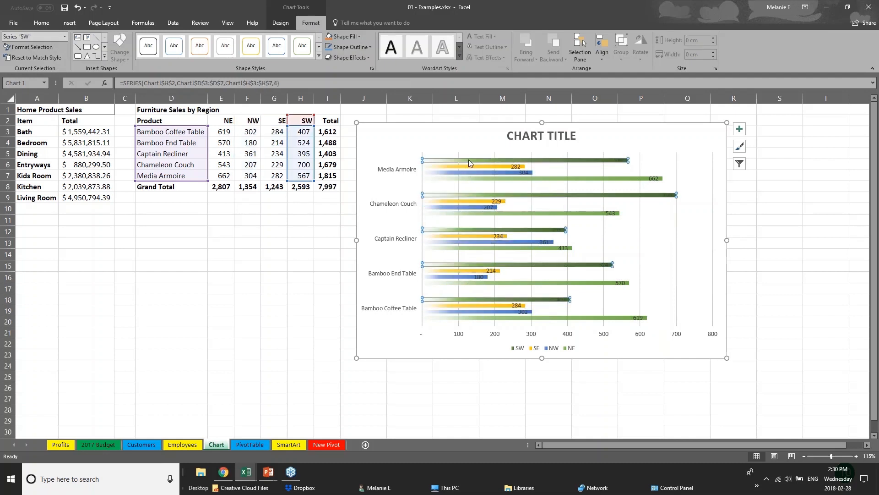
{"action": "left_click", "coordinate": [345, 36]}
{"action": "left_click", "coordinate": [370, 90]}
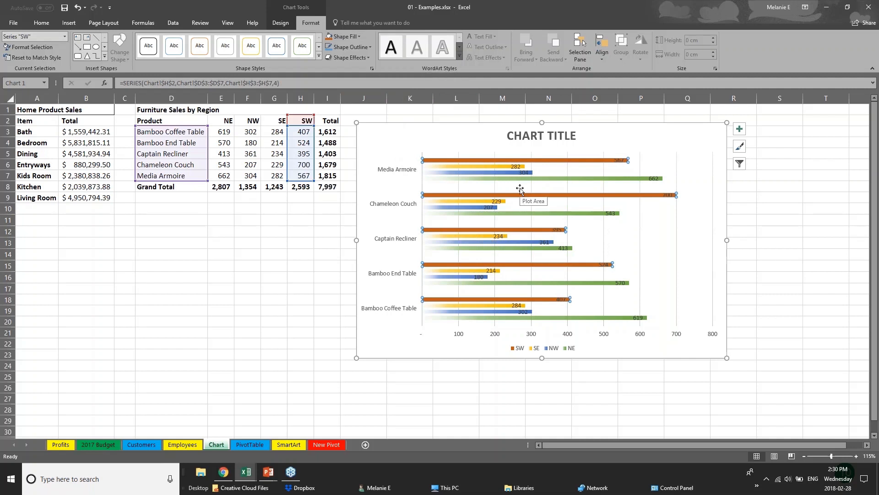
- Replace the placeholder chart title with "Sales Data"
{"action": "left_click", "coordinate": [527, 136]}
{"action": "left_click_drag", "start_coordinate": [507, 136], "coordinate": [580, 136]}
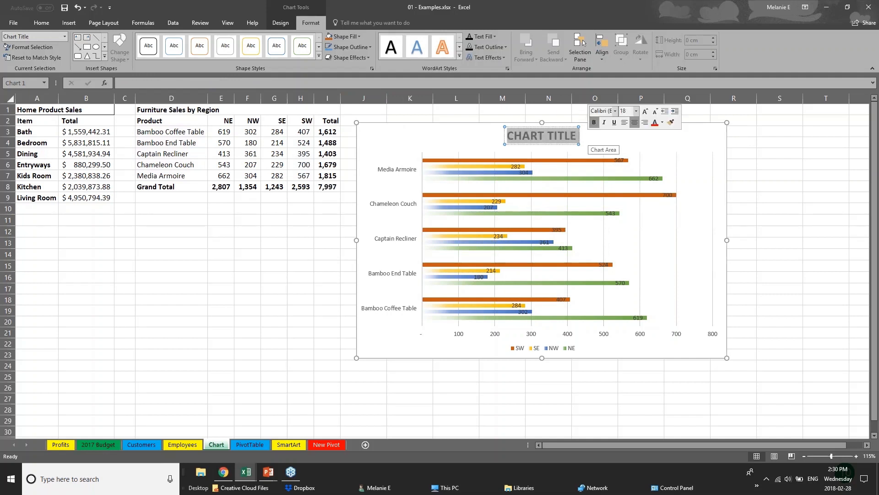
{"action": "type", "text": "Sales D"}
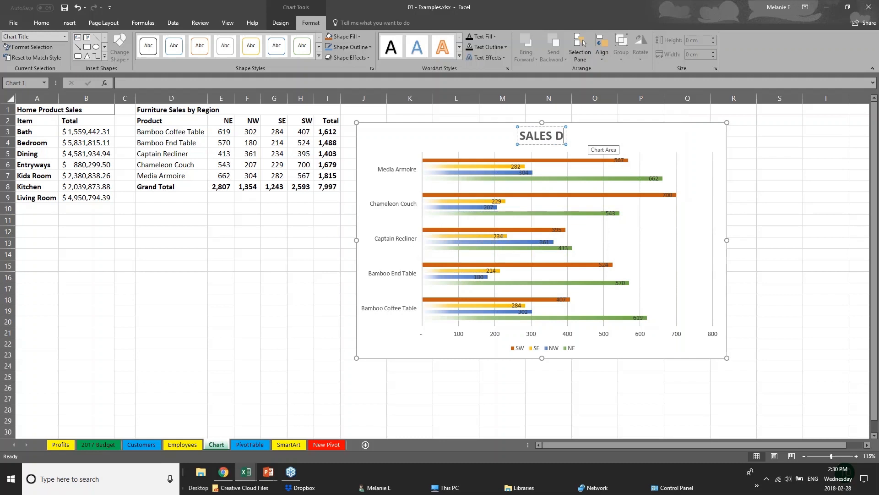
{"action": "type", "text": "ata"}
- Increase the font size of the product labels on the chart's vertical category axis by two increments
{"action": "left_click", "coordinate": [462, 338]}
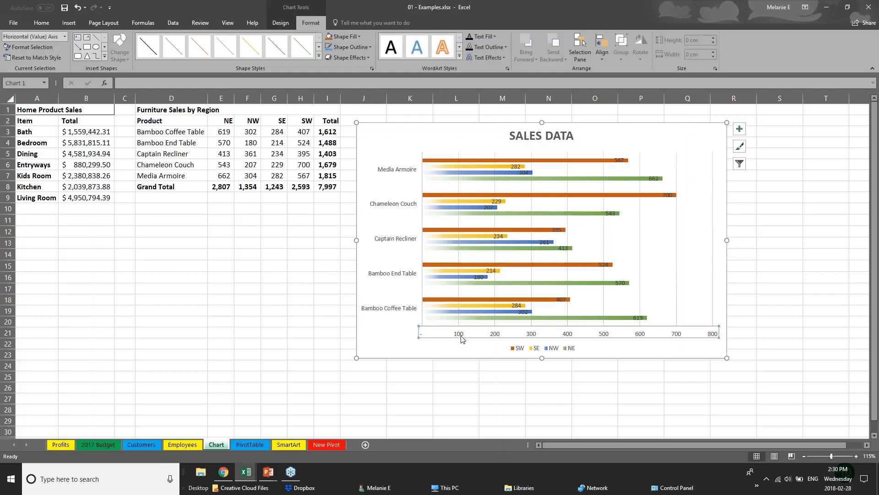
{"action": "left_click", "coordinate": [414, 274]}
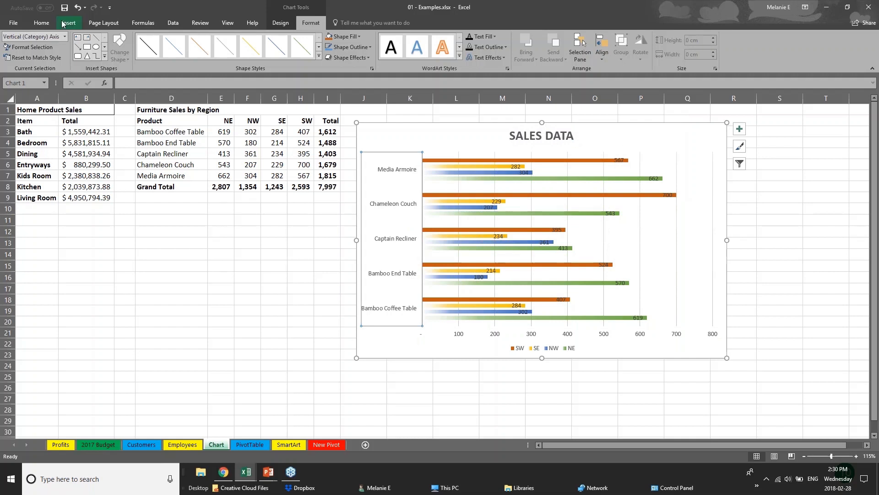
{"action": "left_click", "coordinate": [41, 23]}
{"action": "left_click", "coordinate": [150, 40]}
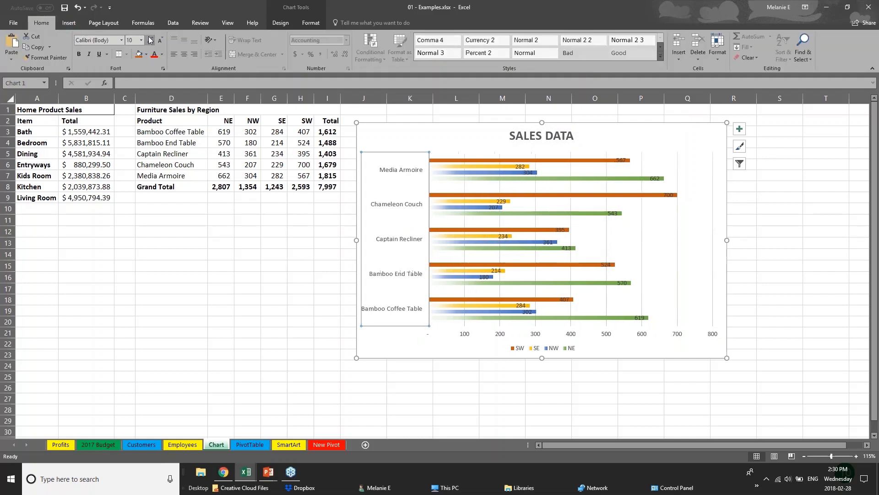
{"action": "left_click", "coordinate": [150, 40]}
{"action": "left_click", "coordinate": [479, 334]}
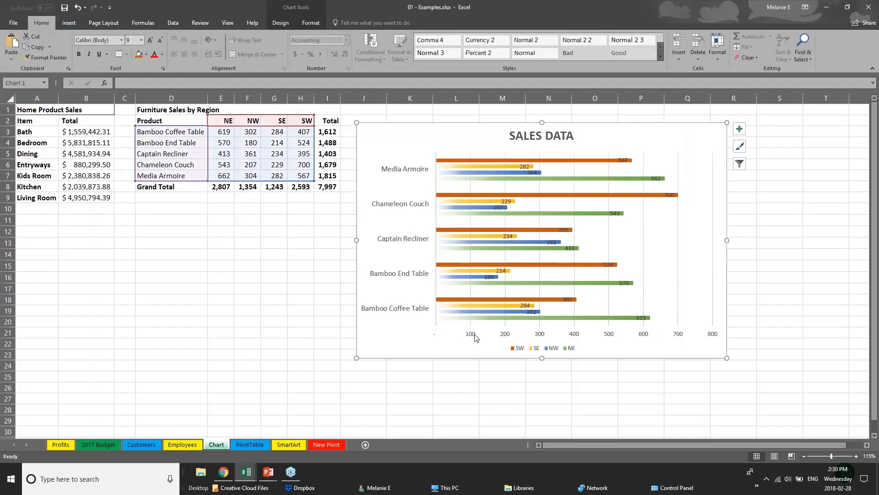
- Move the SW series data label for Chameleon Couch just past the end of its bar
{"action": "left_click", "coordinate": [473, 336]}
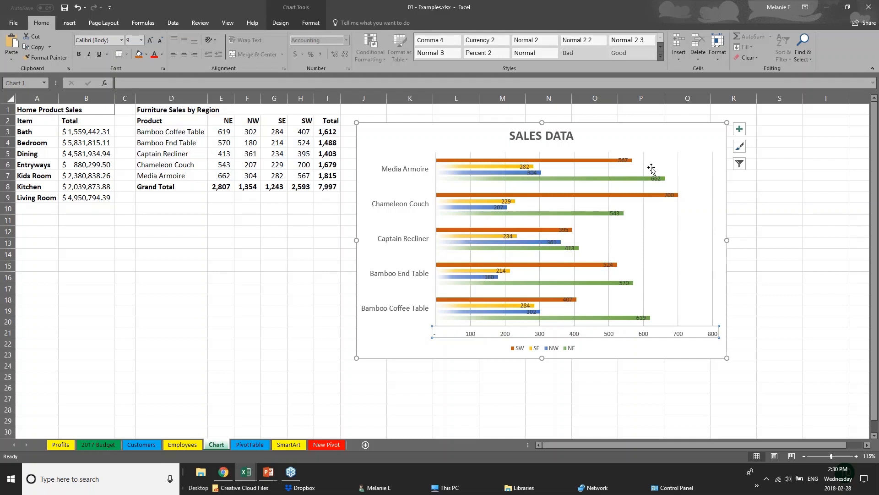
{"action": "left_click", "coordinate": [623, 159]}
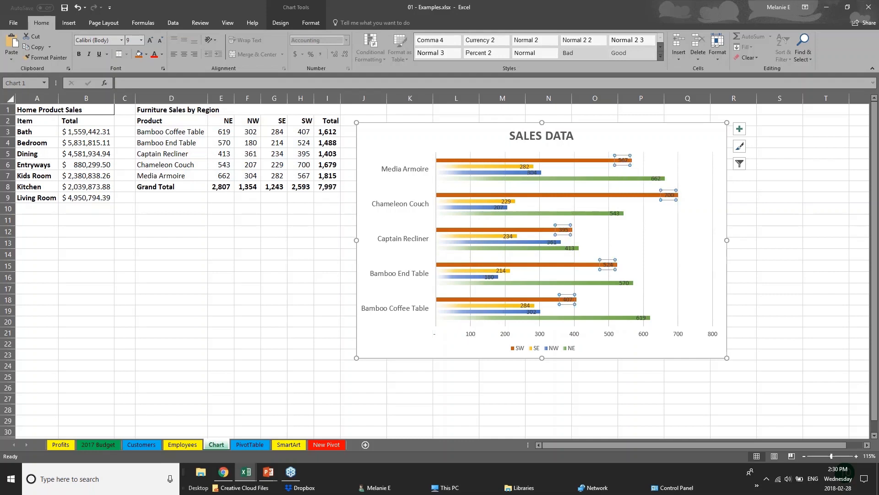
{"action": "left_click", "coordinate": [669, 195]}
{"action": "left_click_drag", "start_coordinate": [668, 195], "coordinate": [689, 195]}
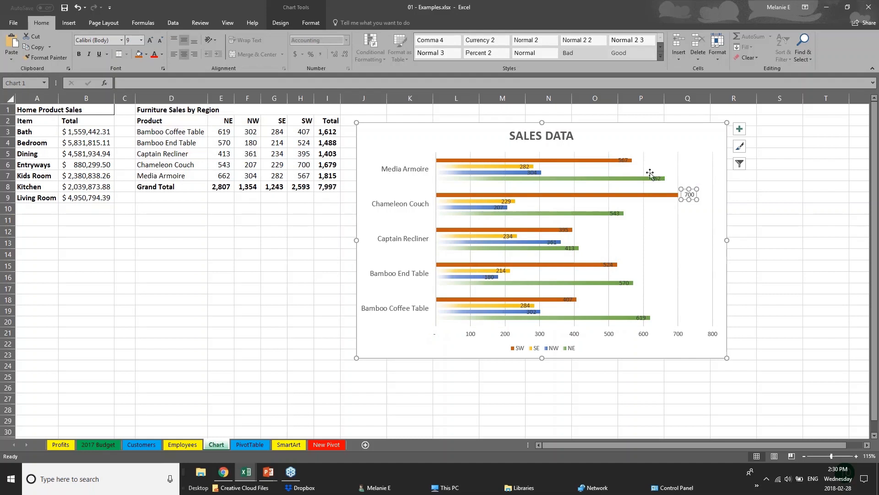
- Delete the horizontal value axis from the sales data chart
{"action": "left_click", "coordinate": [624, 163]}
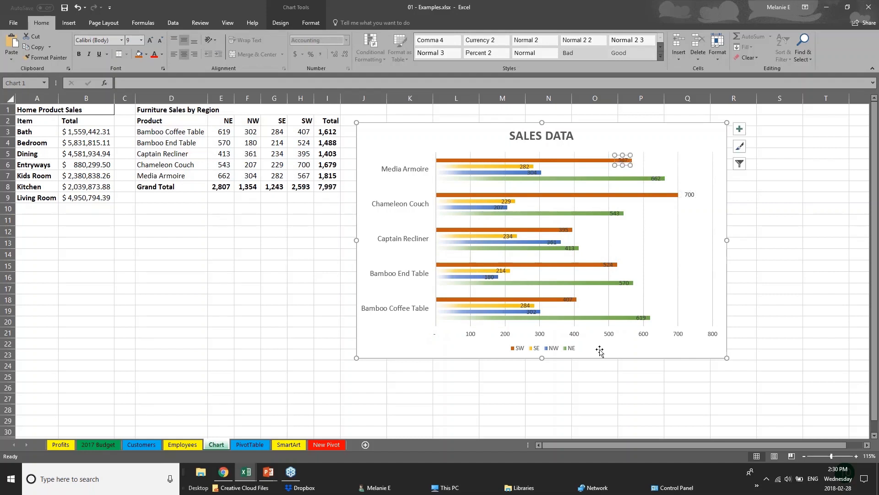
{"action": "left_click", "coordinate": [574, 338]}
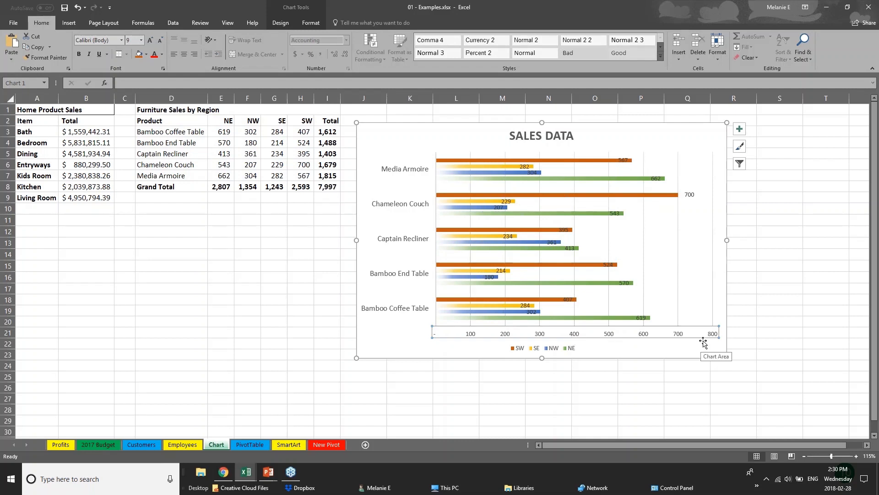
{"action": "key", "text": "Delete"}
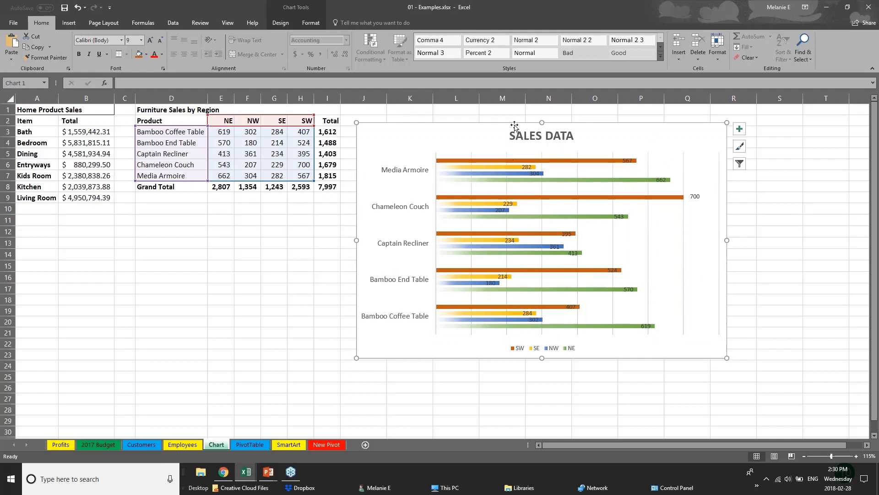
- Review the chart design and format tools, and examine which worksheet cells feed the SW, SE and NW bars
{"action": "left_click", "coordinate": [280, 23]}
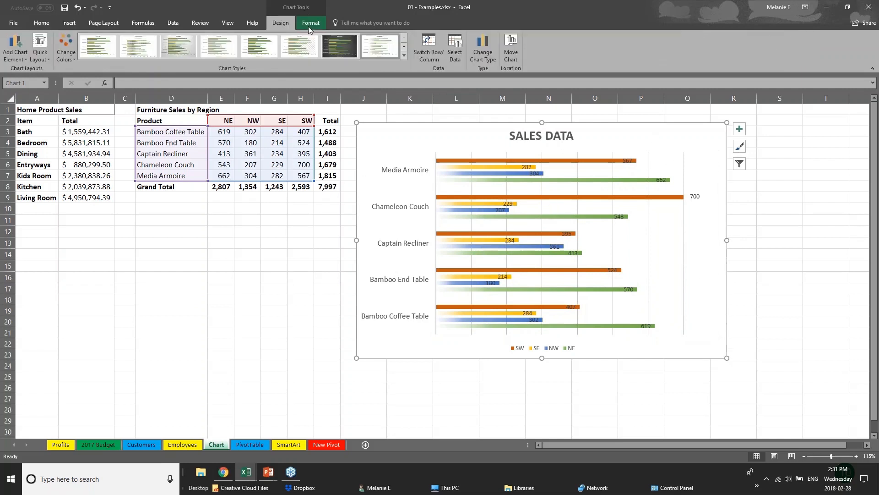
{"action": "left_click", "coordinate": [311, 24]}
{"action": "left_click", "coordinate": [292, 22]}
{"action": "left_click", "coordinate": [279, 133]}
{"action": "left_click", "coordinate": [435, 159]}
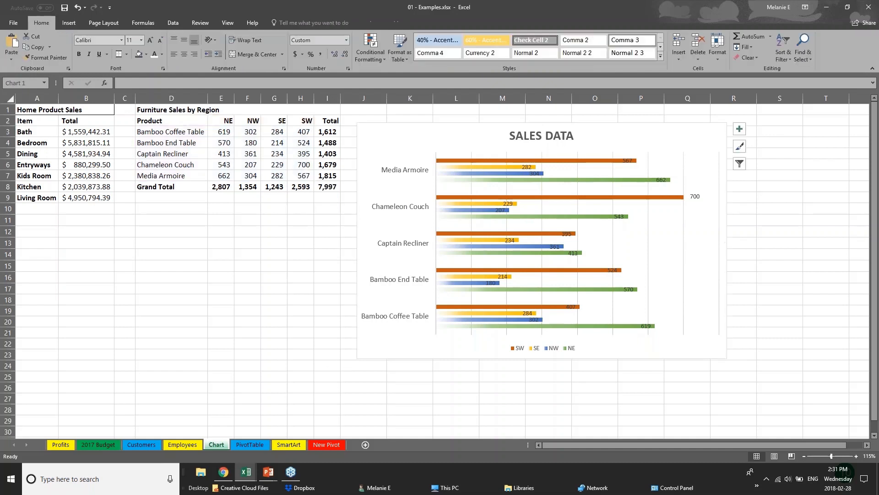
{"action": "left_click", "coordinate": [493, 161]}
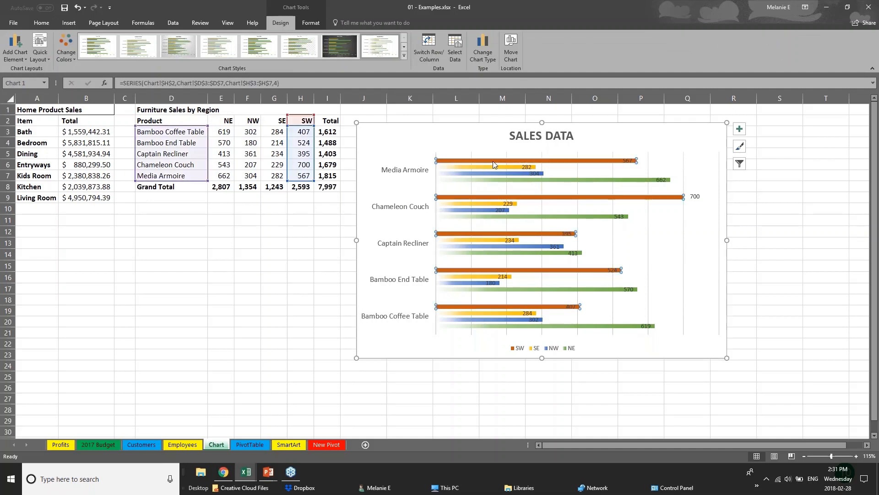
{"action": "left_click", "coordinate": [502, 168]}
{"action": "left_click", "coordinate": [504, 174]}
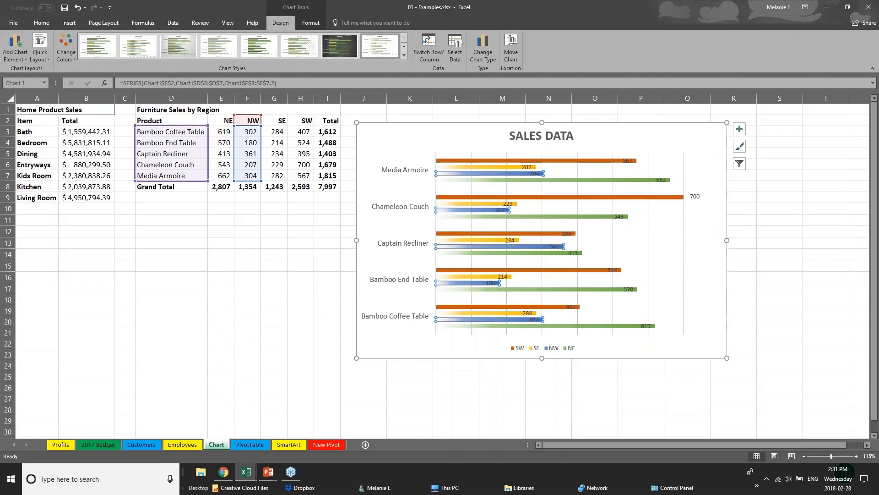
- Set the NW sales value for Bamboo End Table in cell F4 to 181
{"action": "left_click", "coordinate": [243, 142]}
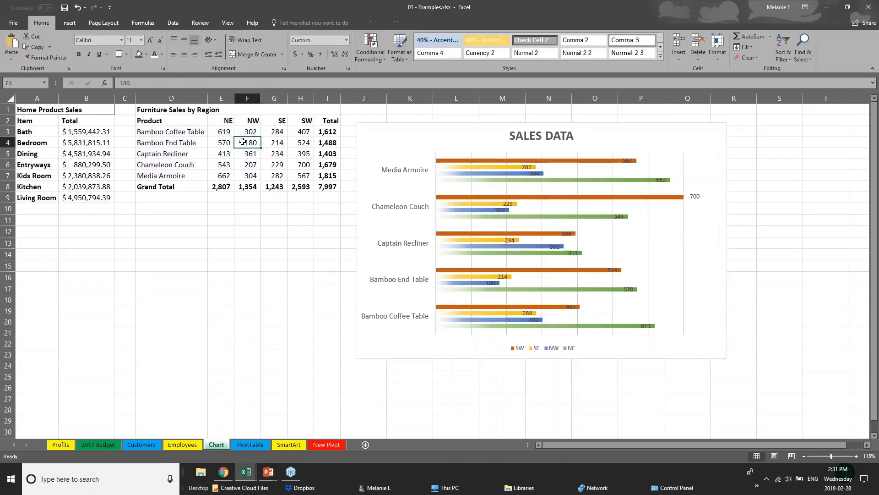
{"action": "double_click", "coordinate": [243, 141]}
{"action": "double_click", "coordinate": [250, 143]}
{"action": "type", "text": "181"}
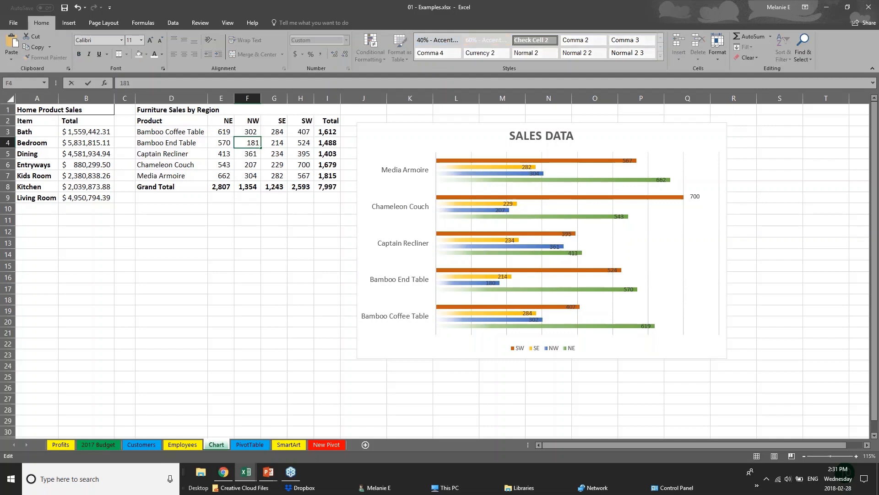
{"action": "key", "text": "Return"}
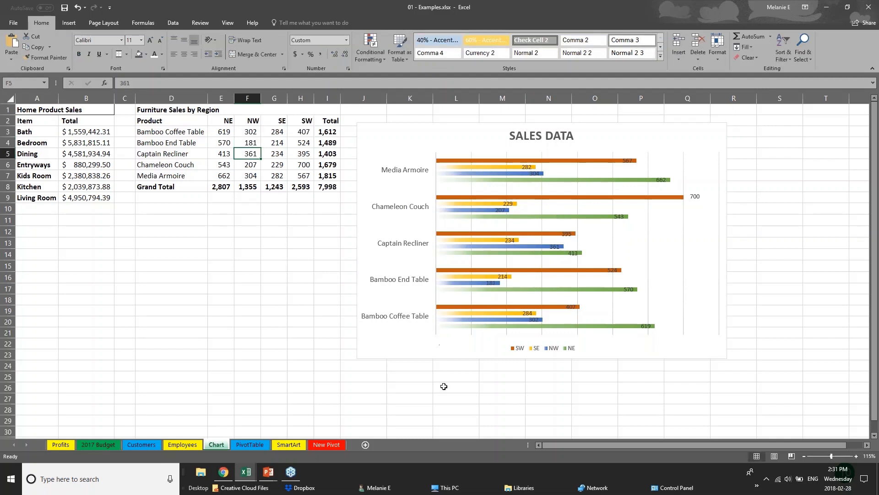
- Switch to the PowerPoint slide show and advance to the Creating Tables slide
{"action": "left_click", "coordinate": [269, 473]}
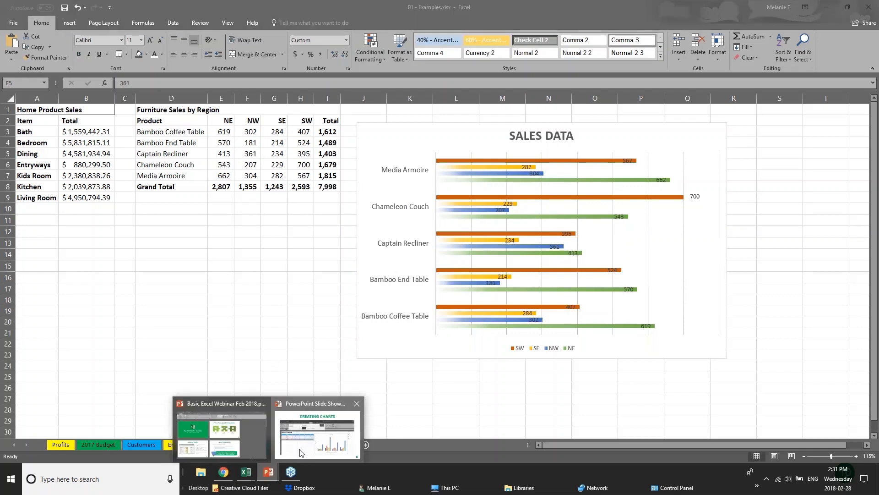
{"action": "left_click", "coordinate": [304, 437]}
{"action": "key", "text": "Right"}
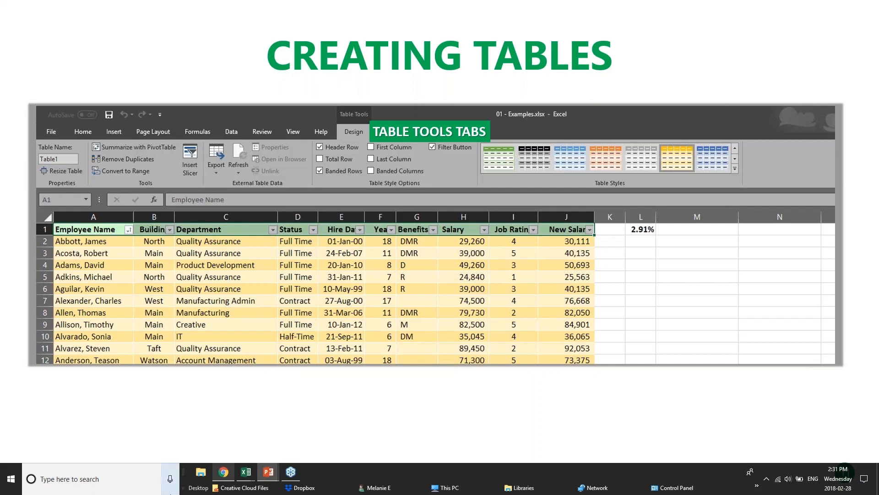
- Return to the 01 - Examples.xlsx workbook in Excel and open the Customers sheet
{"action": "mouse_move", "coordinate": [241, 482]}
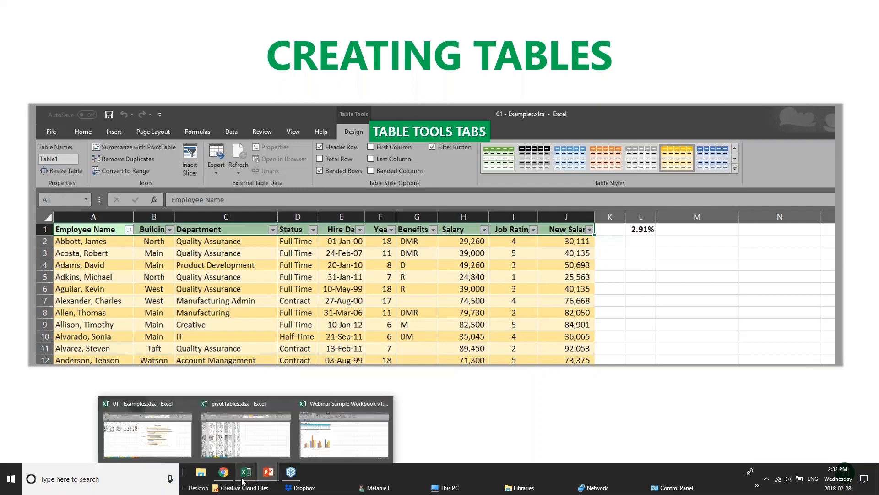
{"action": "left_click", "coordinate": [344, 432]}
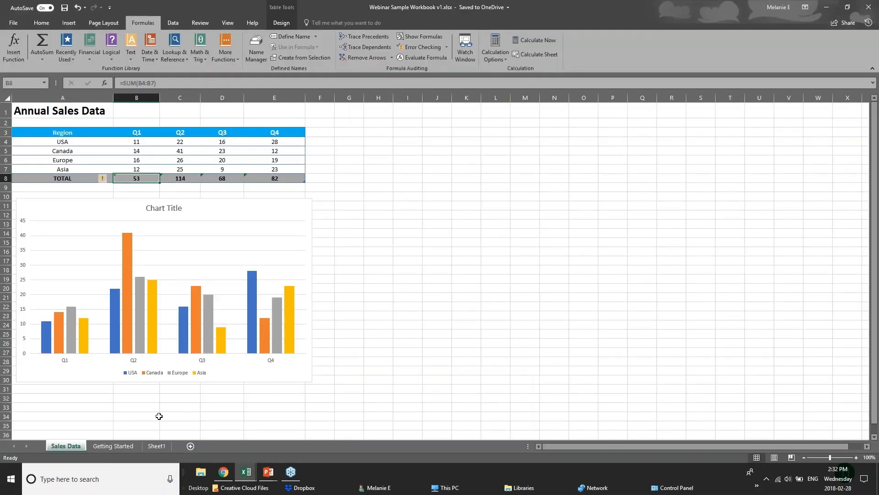
{"action": "mouse_move", "coordinate": [246, 473]}
{"action": "left_click", "coordinate": [203, 450]}
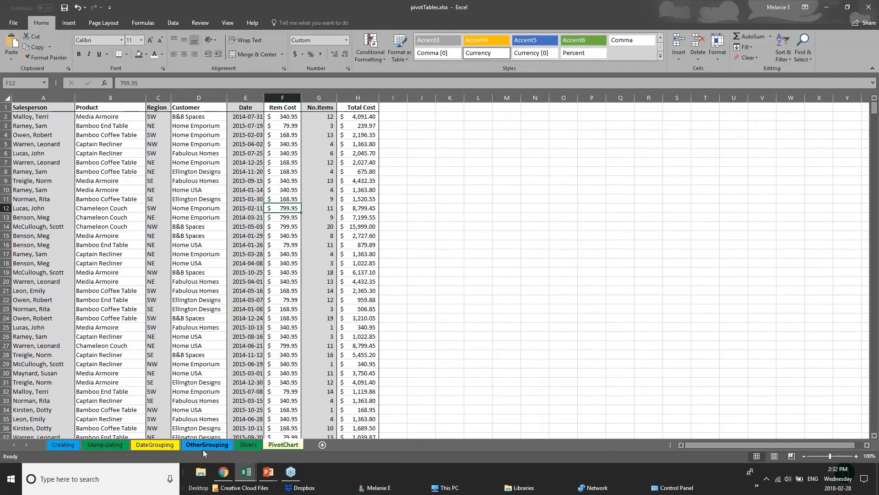
{"action": "left_click", "coordinate": [246, 472]}
{"action": "left_click", "coordinate": [169, 435]}
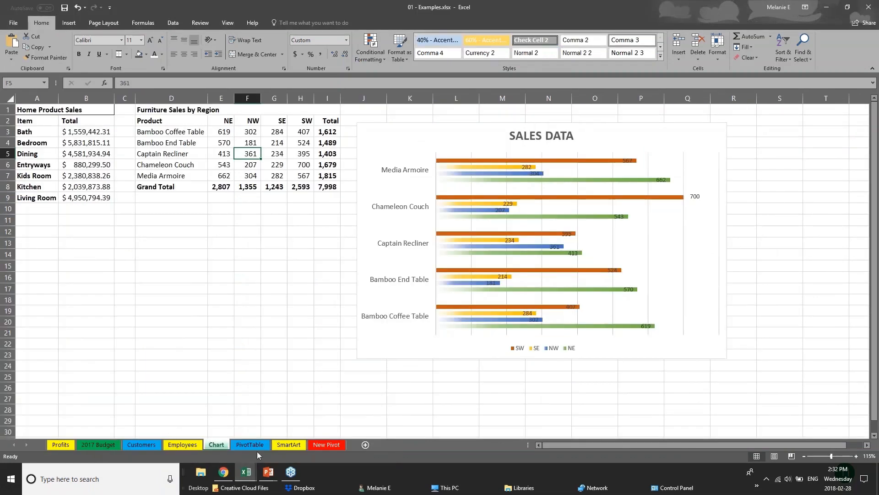
{"action": "left_click", "coordinate": [142, 444]}
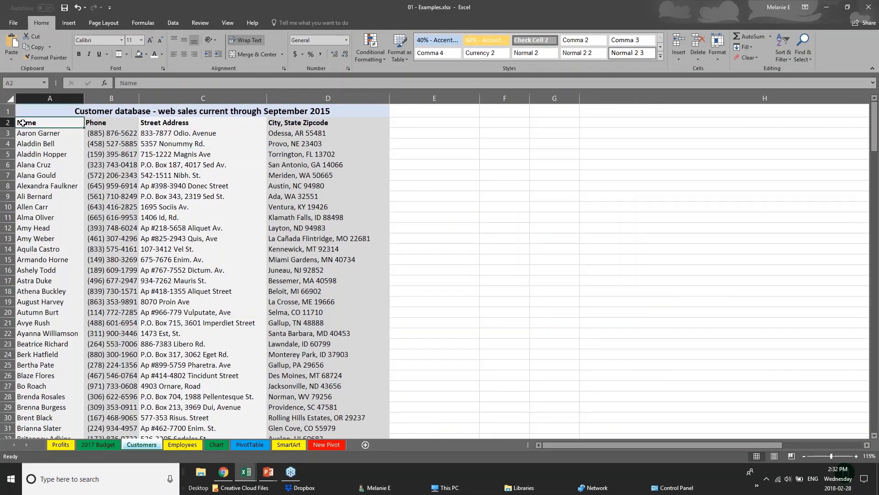
- Look through the customer list to its last rows and return to the beginning of the sheet
{"action": "scroll", "coordinate": [96, 209], "scroll_direction": "down", "scroll_amount": 20}
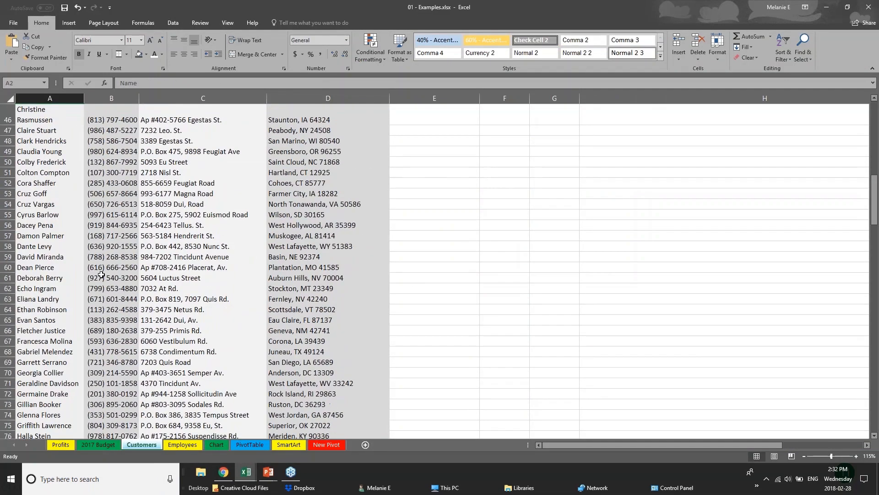
{"action": "scroll", "coordinate": [102, 275], "scroll_direction": "down", "scroll_amount": 20}
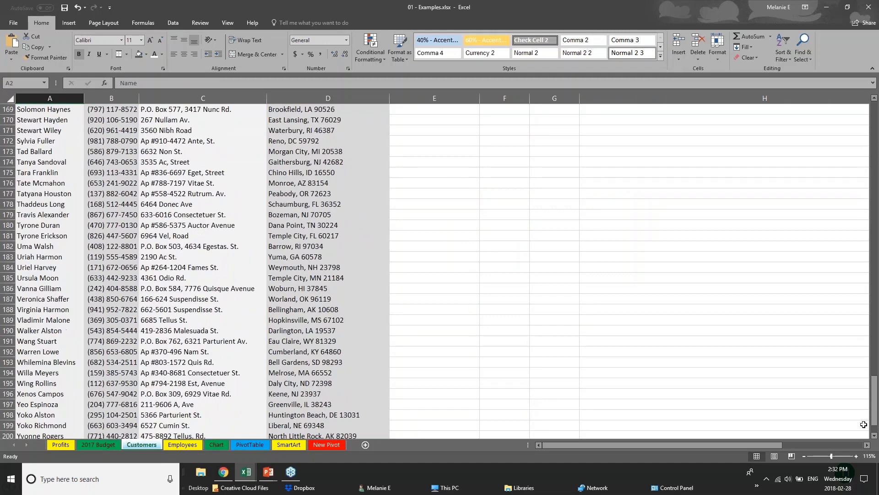
{"action": "left_click_drag", "start_coordinate": [874, 413], "coordinate": [874, 119]}
{"action": "left_click", "coordinate": [99, 144]}
{"action": "left_click", "coordinate": [63, 157]}
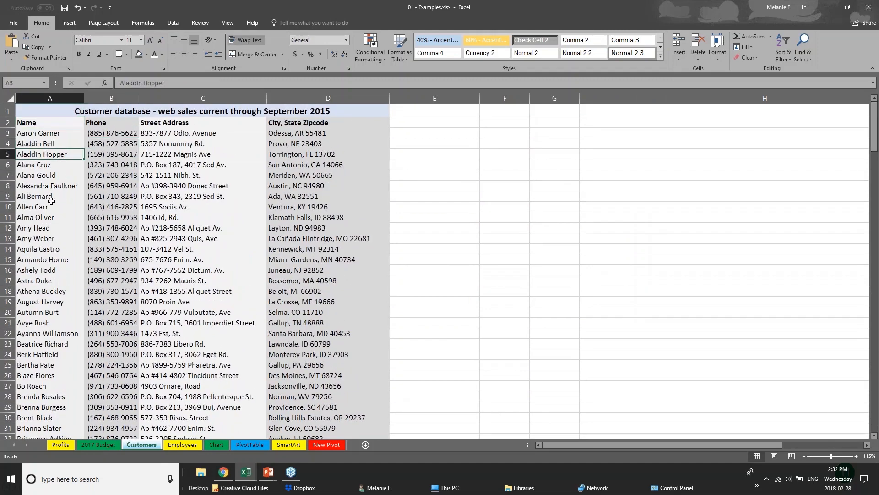
{"action": "scroll", "coordinate": [35, 304], "scroll_direction": "down", "scroll_amount": 2}
{"action": "scroll", "coordinate": [37, 228], "scroll_direction": "up", "scroll_amount": 2}
- Try to convert the entire Customers sheet into a table with headers
{"action": "left_click", "coordinate": [10, 100]}
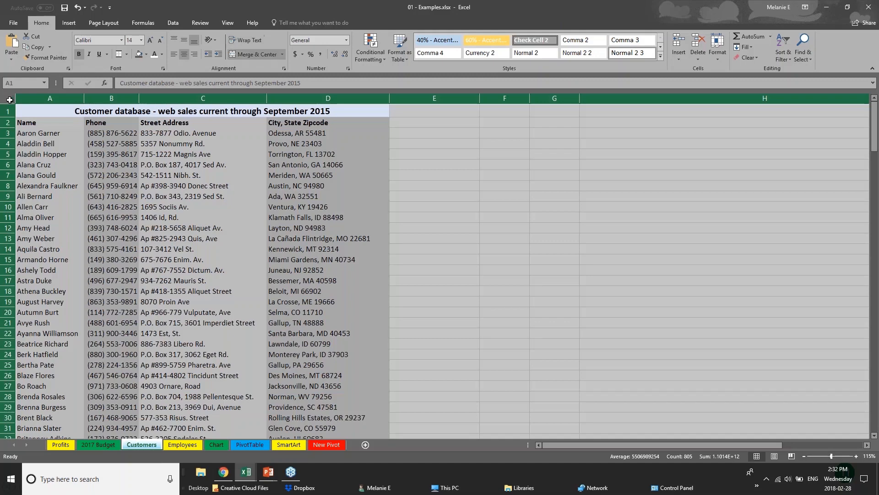
{"action": "left_click", "coordinate": [62, 23]}
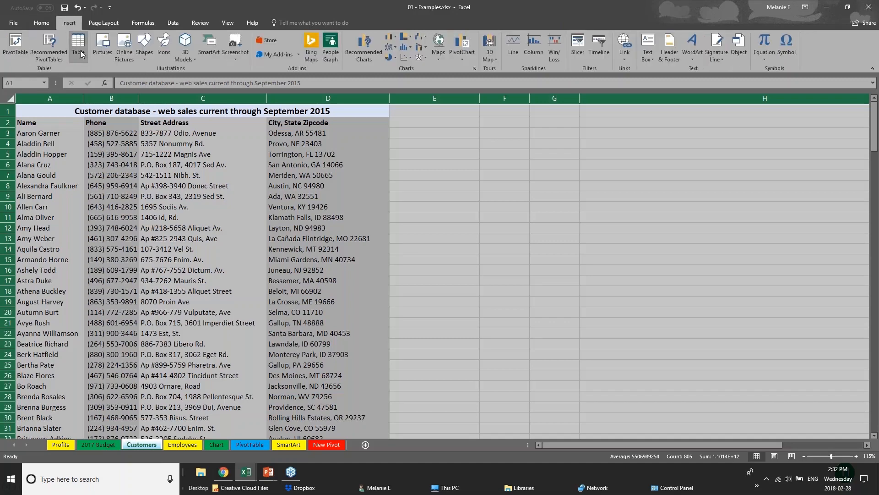
{"action": "left_click", "coordinate": [79, 46]}
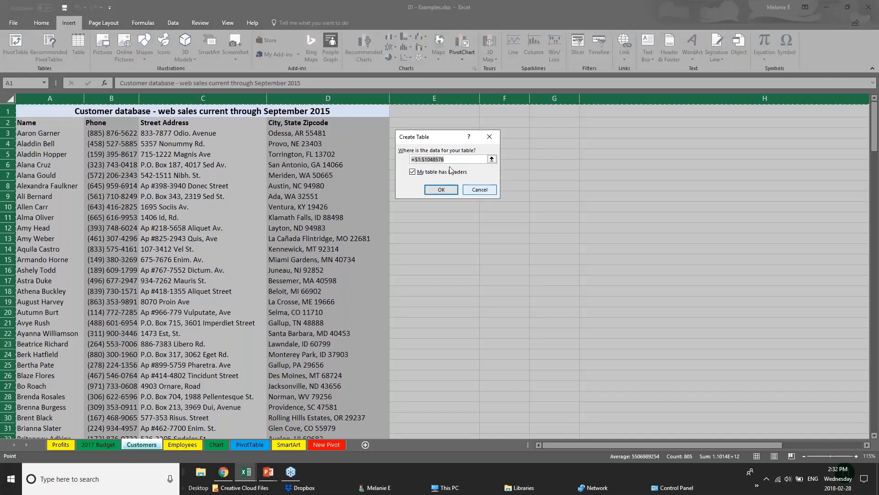
{"action": "left_click", "coordinate": [445, 194]}
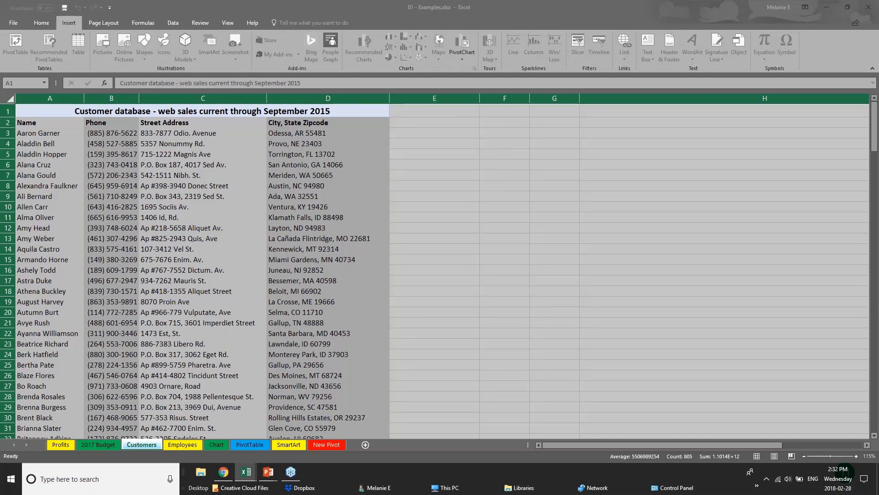
{"action": "left_click", "coordinate": [426, 190]}
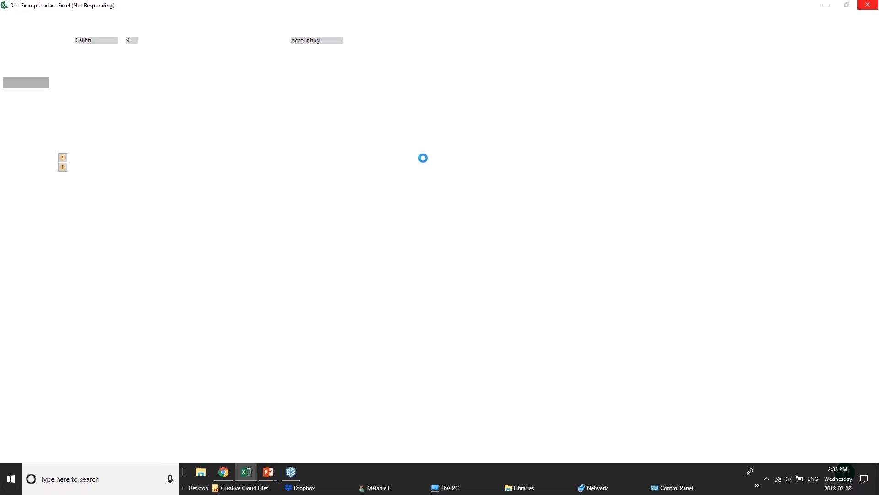
- Switch to the Creating Tables slide show in PowerPoint and back to the Customers sheet of 01 - Examples.xlsx in Excel
{"action": "mouse_move", "coordinate": [268, 471]}
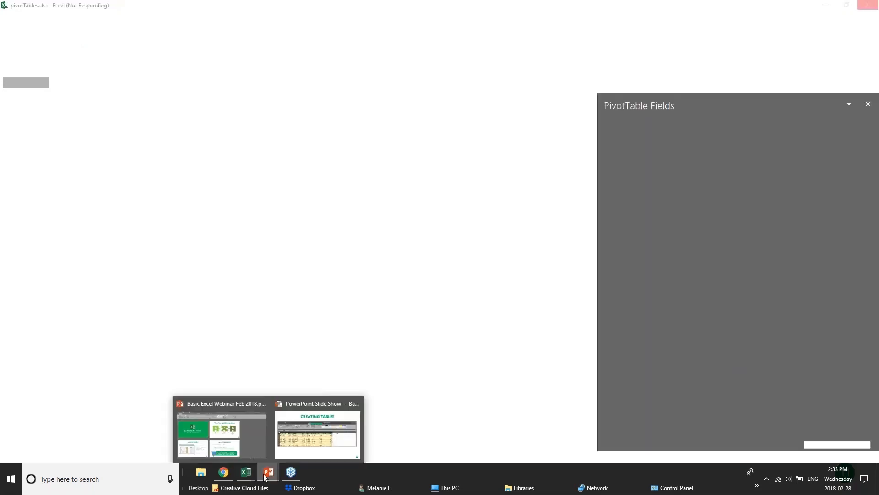
{"action": "left_click", "coordinate": [343, 441]}
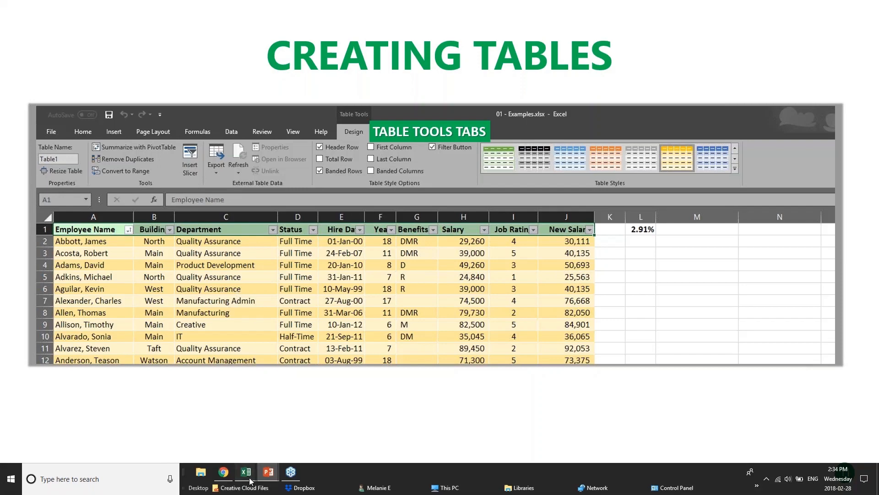
{"action": "mouse_move", "coordinate": [250, 479]}
{"action": "left_click", "coordinate": [212, 431]}
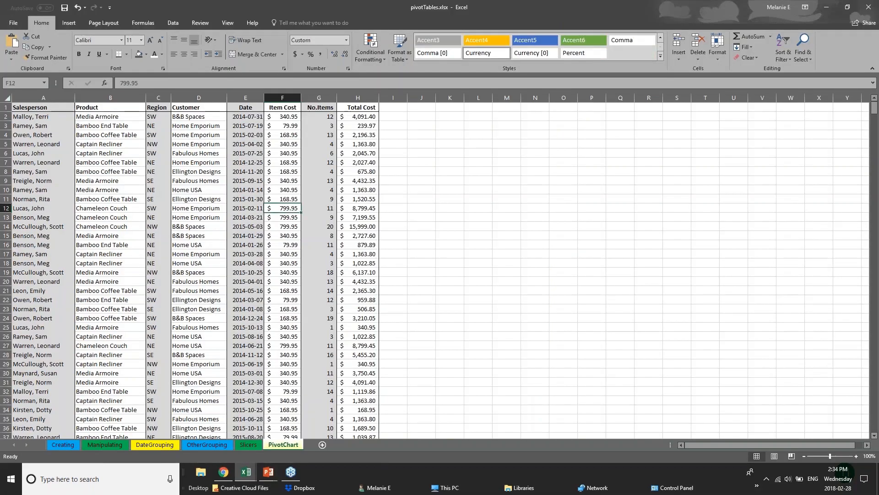
{"action": "left_click", "coordinate": [156, 434]}
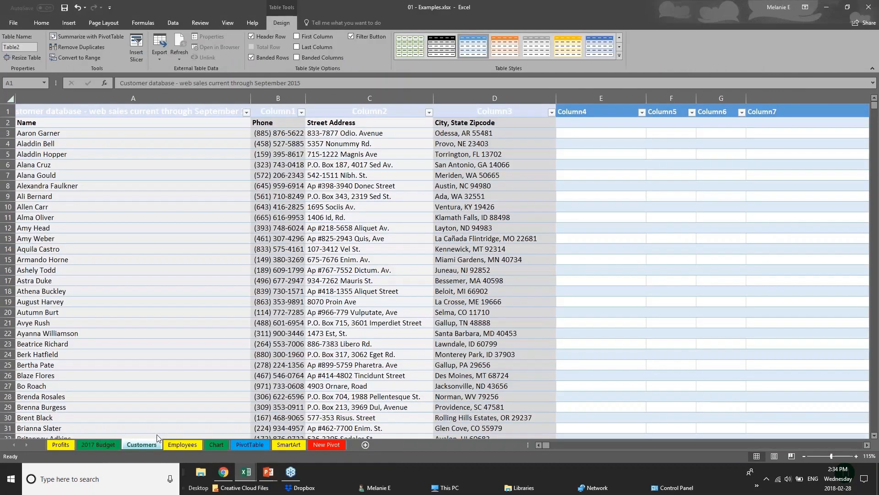
- Undo the table creation on the whole Customers sheet and select the title cell A1
{"action": "left_click", "coordinate": [8, 98]}
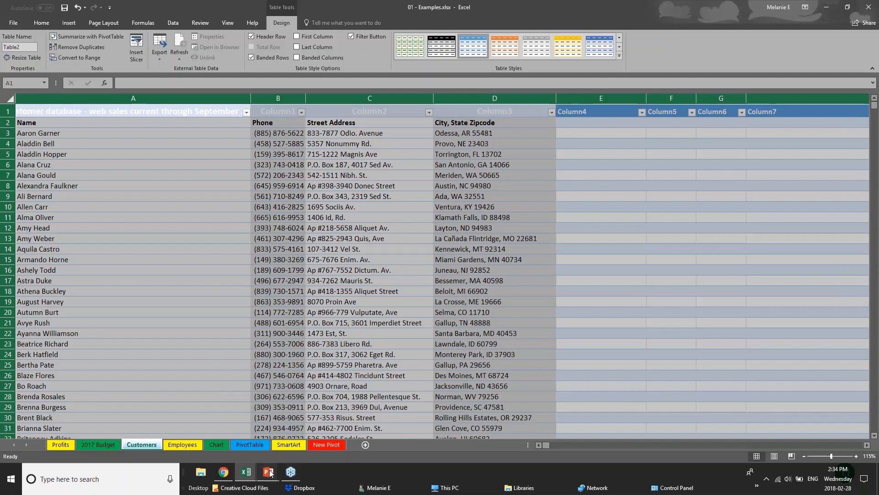
{"action": "key", "text": "ctrl+z"}
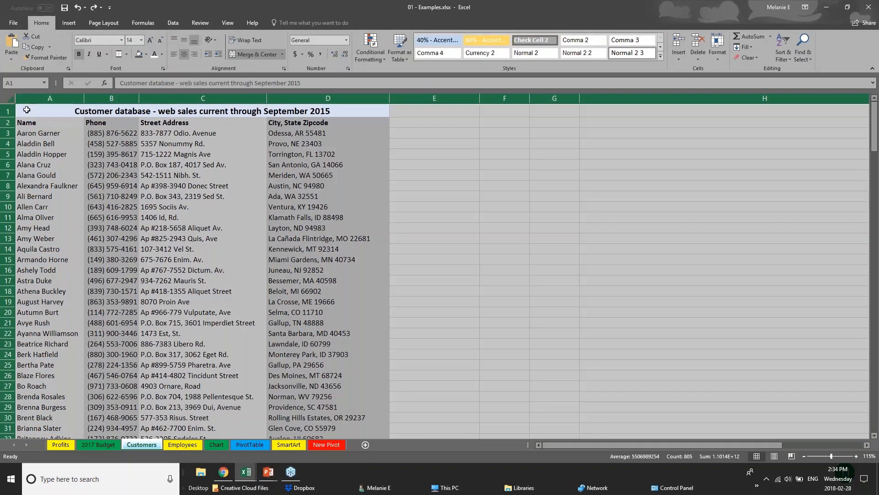
{"action": "left_click", "coordinate": [43, 112]}
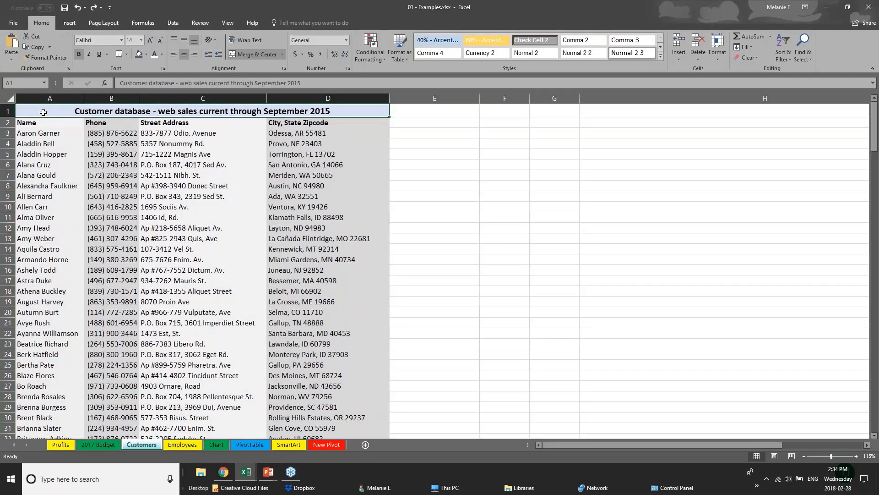
- Try to create a table without headers from the title row A1:D1 of the Customers sheet, and undo it
{"action": "left_click", "coordinate": [9, 99]}
{"action": "left_click", "coordinate": [43, 116]}
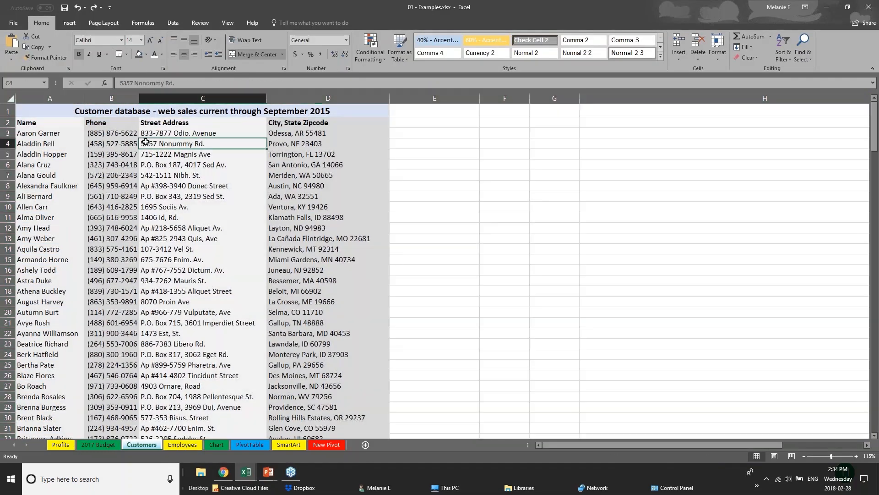
{"action": "left_click", "coordinate": [69, 23]}
{"action": "left_click", "coordinate": [76, 48]}
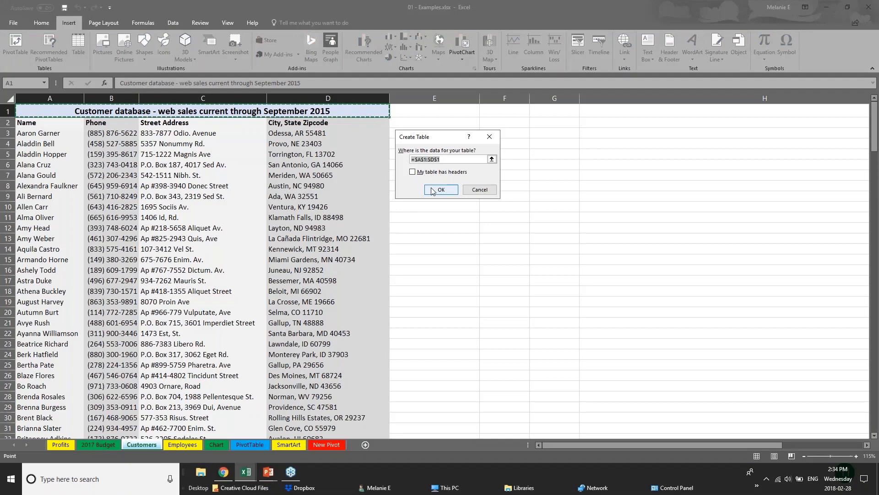
{"action": "left_click", "coordinate": [435, 190]}
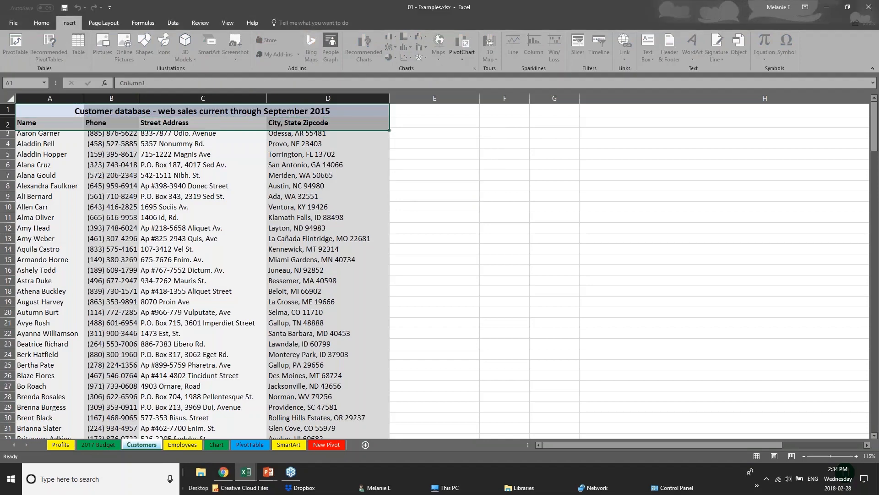
{"action": "key", "text": "ctrl+z"}
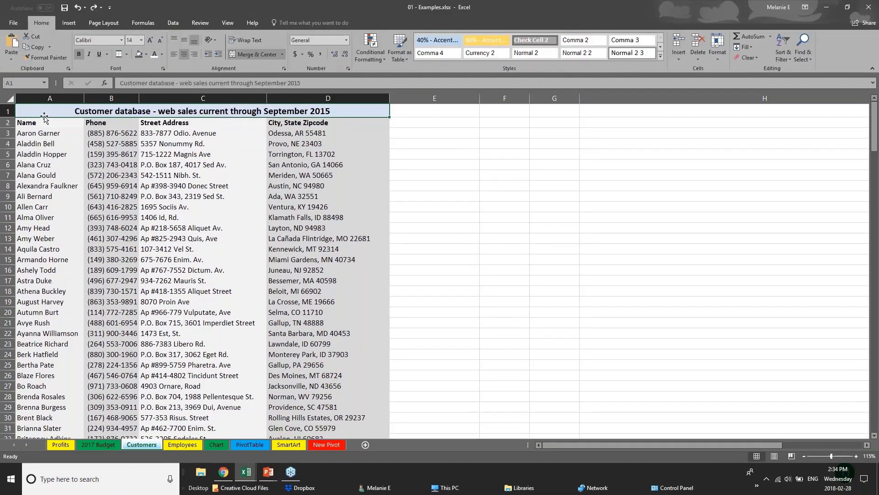
{"action": "left_click", "coordinate": [13, 100]}
{"action": "left_click", "coordinate": [197, 342]}
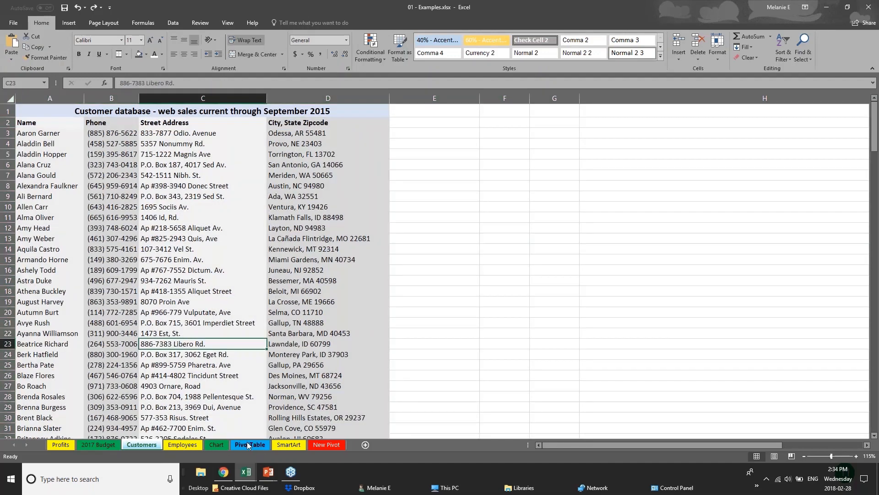
- Convert the Furniture Sales by Region range D1:I8 on the Chart sheet into a table with headers
{"action": "left_click", "coordinate": [219, 446]}
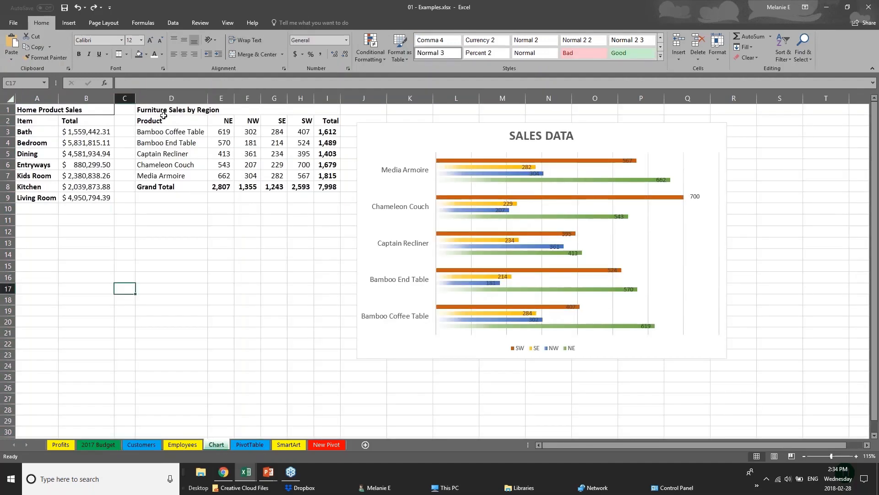
{"action": "left_click", "coordinate": [164, 112]}
{"action": "left_click_drag", "start_coordinate": [176, 119], "coordinate": [329, 187]}
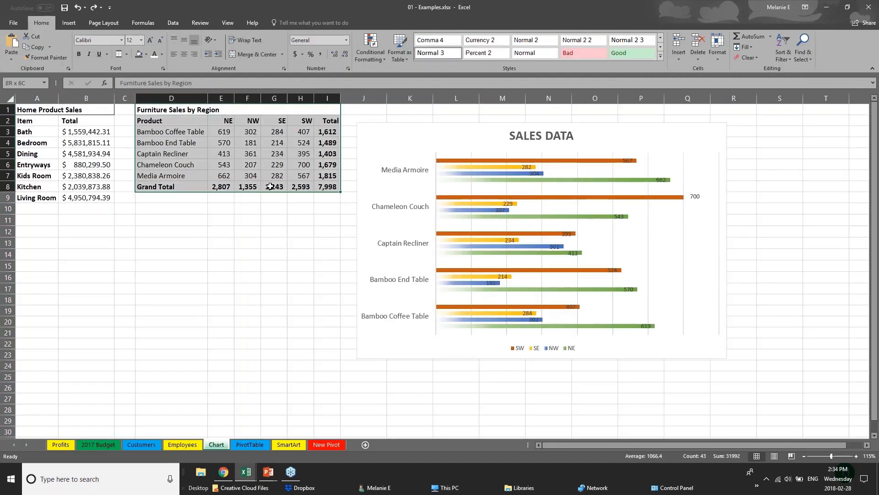
{"action": "left_click", "coordinate": [68, 24]}
{"action": "left_click", "coordinate": [78, 45]}
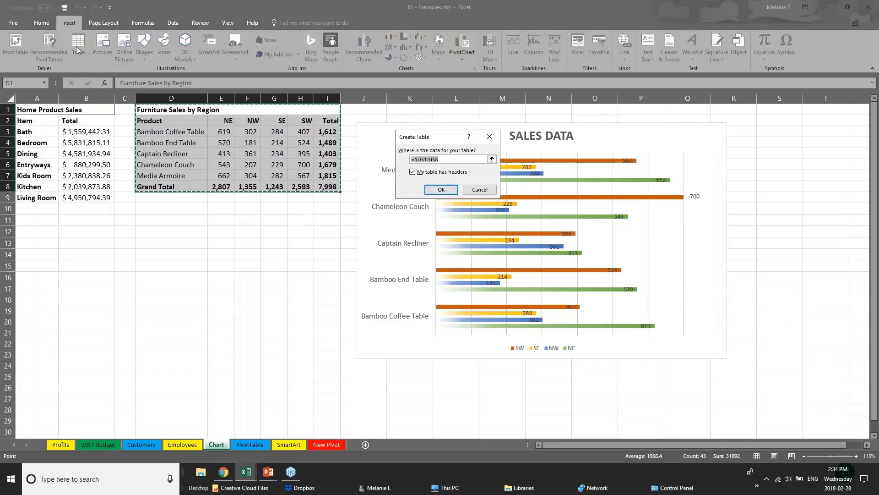
{"action": "left_click", "coordinate": [442, 191]}
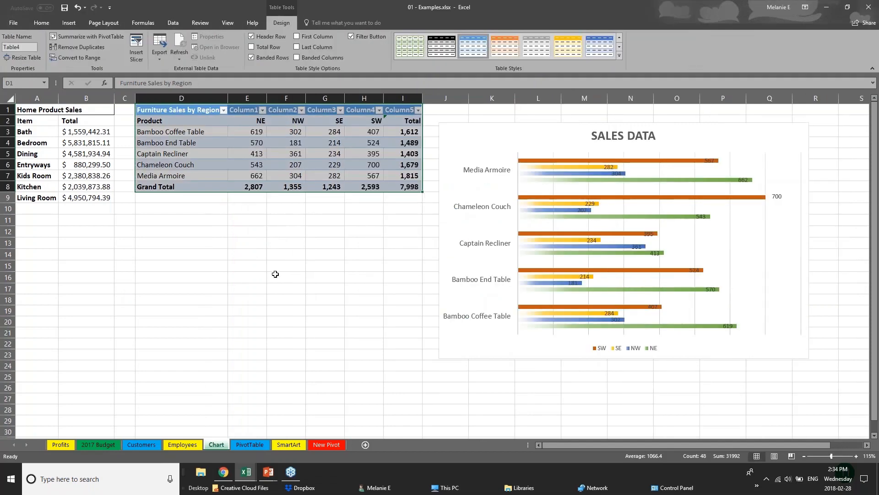
- Apply an orange Medium table style with gray banded rows to the Furniture Sales by Region table
{"action": "left_click", "coordinate": [275, 274]}
{"action": "left_click_drag", "start_coordinate": [179, 110], "coordinate": [415, 188]}
{"action": "left_click", "coordinate": [619, 56]}
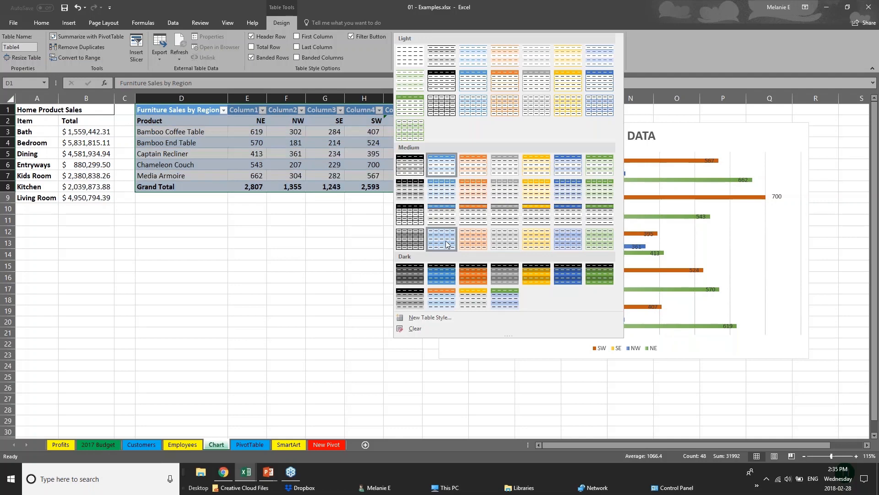
{"action": "left_click", "coordinate": [479, 221]}
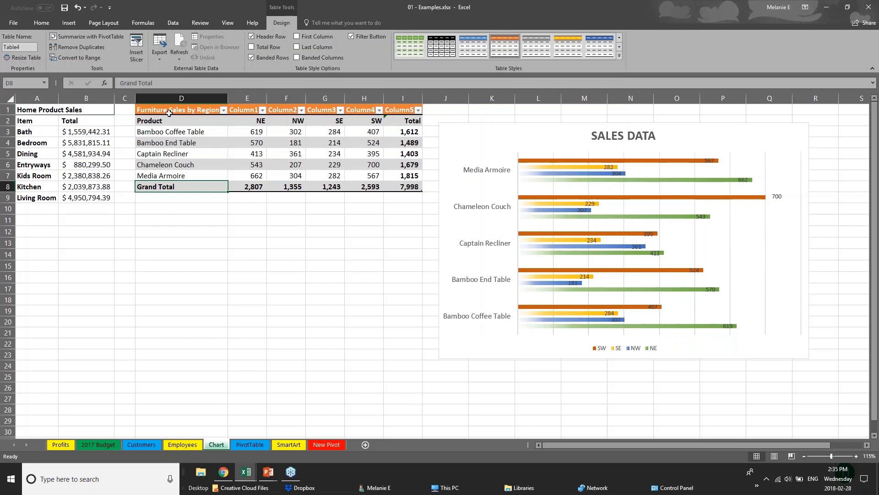
- Turn on First Column emphasis for the Furniture Sales by Region table and select its header cell D1
{"action": "left_click", "coordinate": [169, 118]}
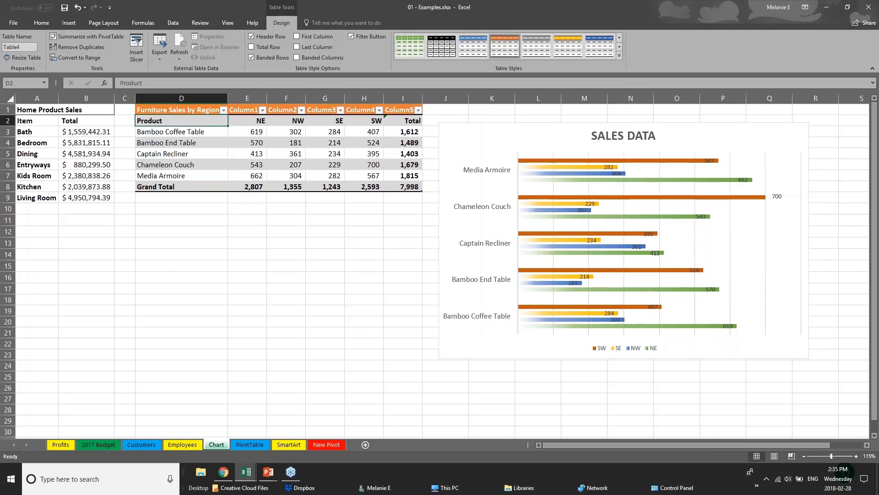
{"action": "left_click_drag", "start_coordinate": [192, 120], "coordinate": [191, 176]}
{"action": "left_click", "coordinate": [297, 37]}
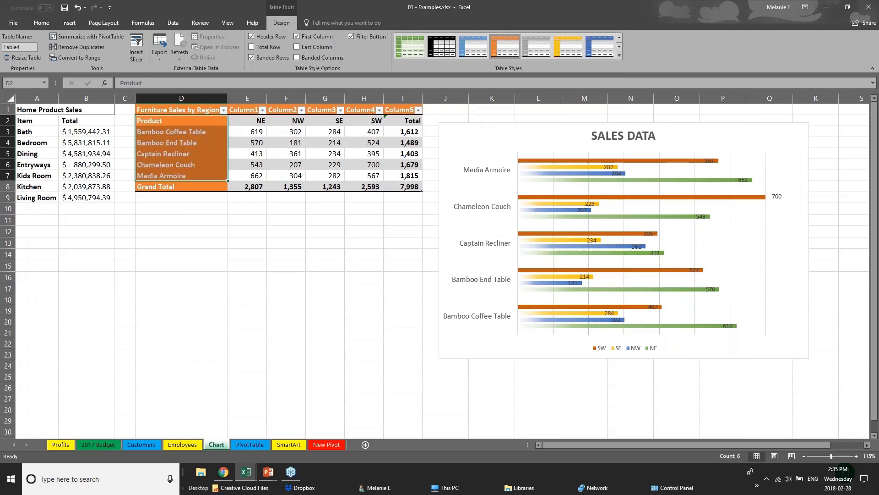
{"action": "left_click", "coordinate": [231, 257]}
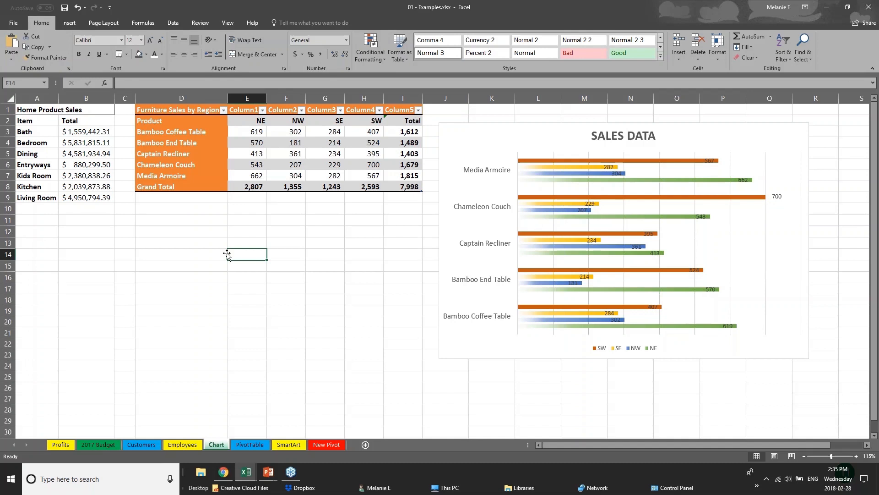
{"action": "left_click", "coordinate": [167, 114]}
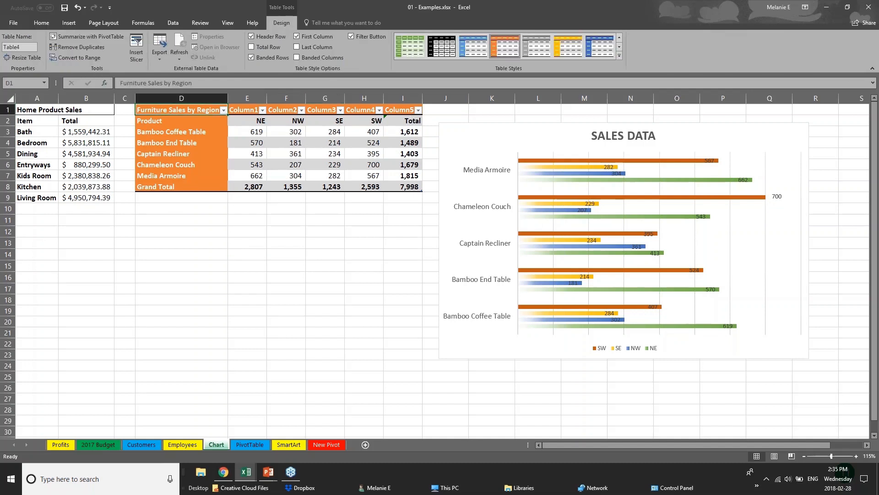
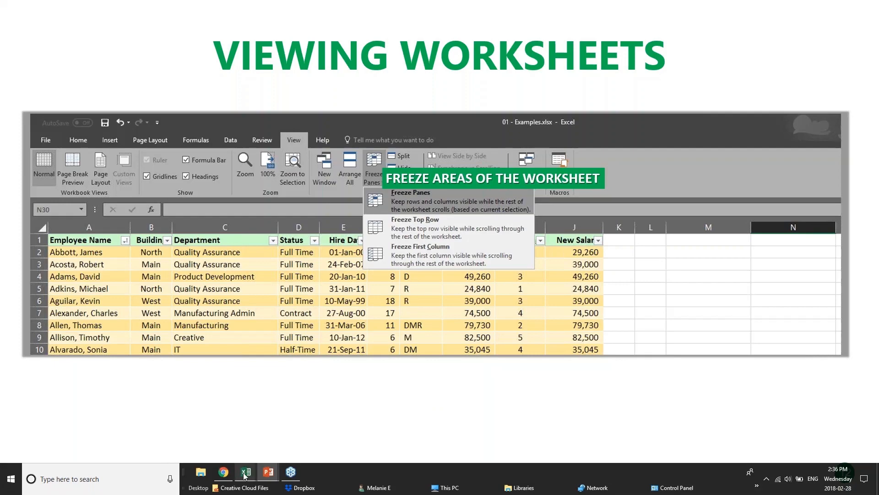
- Switch to the pivotTables.xlsx workbook in Excel and look through the sales records on the PivotChart sheet
{"action": "mouse_move", "coordinate": [245, 476]}
{"action": "left_click", "coordinate": [236, 441]}
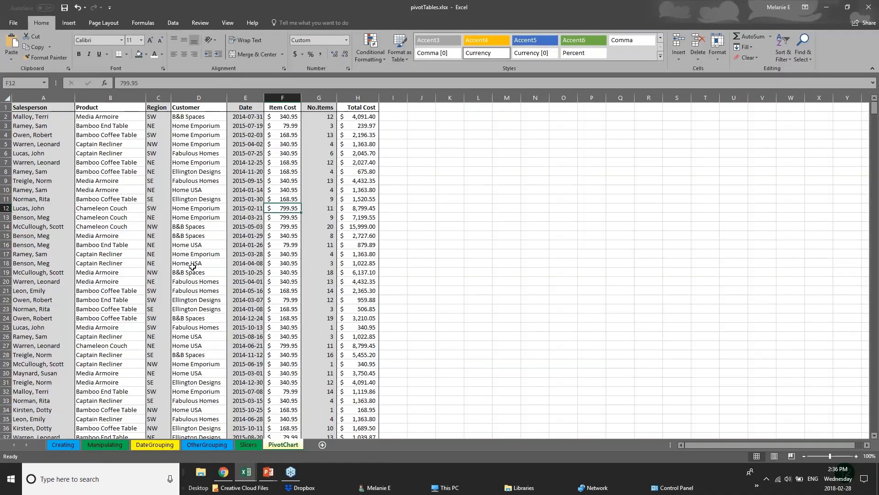
{"action": "scroll", "coordinate": [192, 266], "scroll_direction": "down", "scroll_amount": 20}
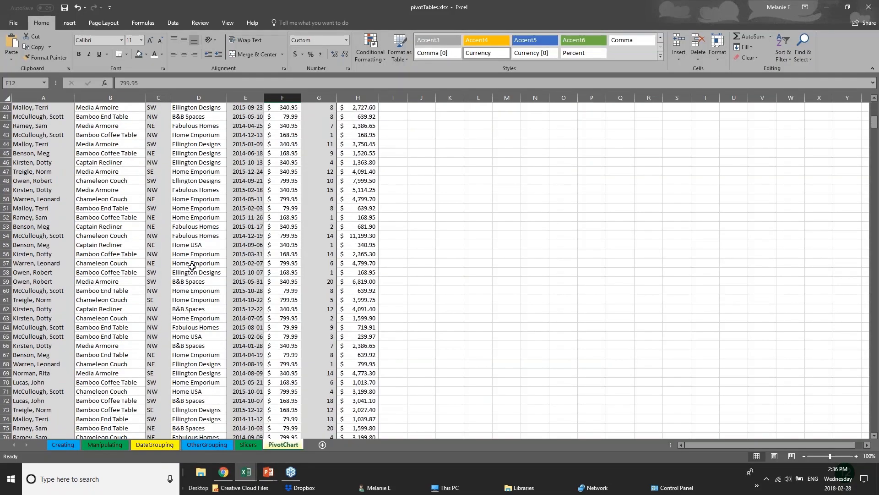
{"action": "scroll", "coordinate": [191, 267], "scroll_direction": "up", "scroll_amount": 4}
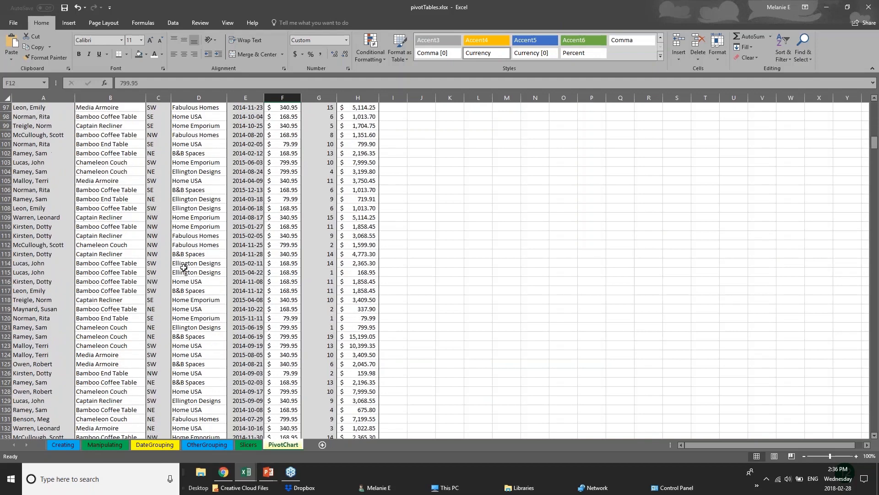
{"action": "scroll", "coordinate": [183, 267], "scroll_direction": "up", "scroll_amount": 6}
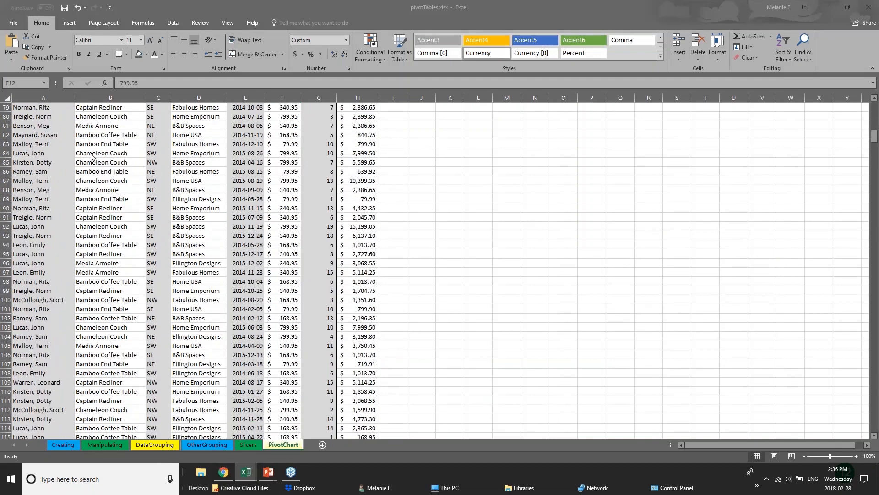
{"action": "left_click_drag", "start_coordinate": [875, 137], "coordinate": [874, 109]}
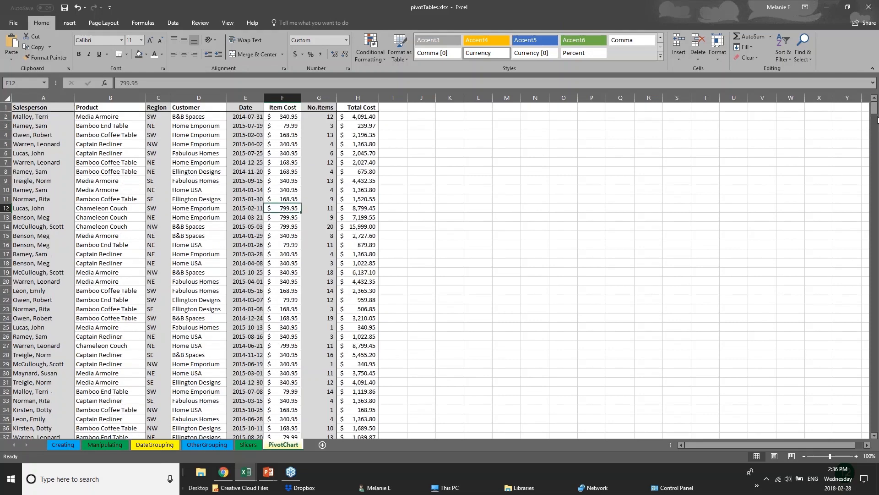
- Examine the Salesperson, Product and Customer entries around row 368, far below the headings, and return to the top of the sheet
{"action": "scroll", "coordinate": [874, 137], "scroll_direction": "down", "scroll_amount": 3}
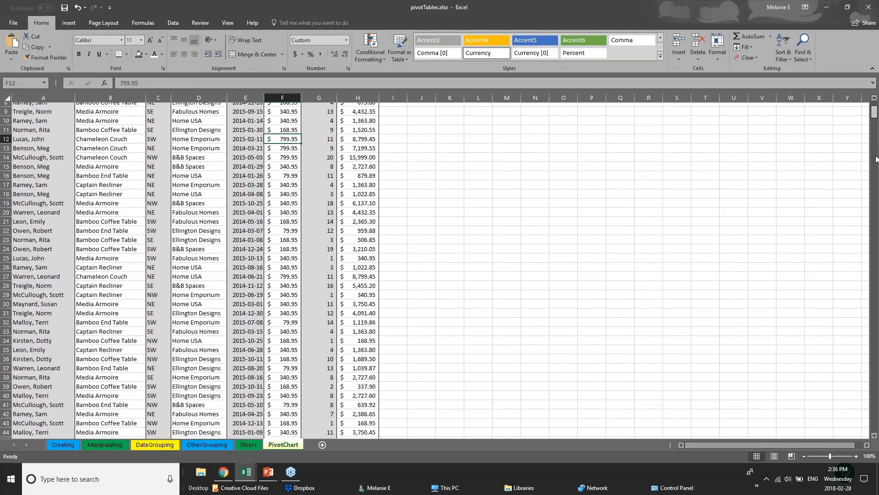
{"action": "left_click_drag", "start_coordinate": [876, 160], "coordinate": [875, 237]}
{"action": "left_click", "coordinate": [51, 207]}
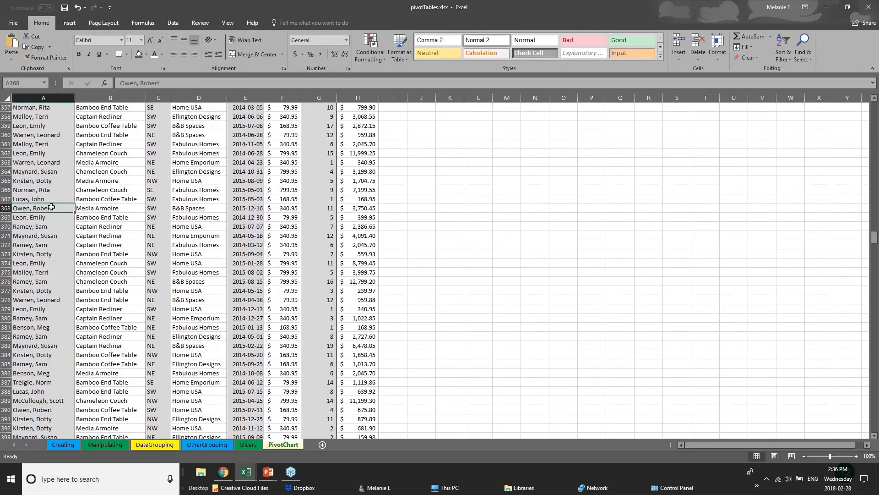
{"action": "left_click", "coordinate": [126, 201]}
{"action": "left_click", "coordinate": [134, 219]}
{"action": "left_click", "coordinate": [217, 225]}
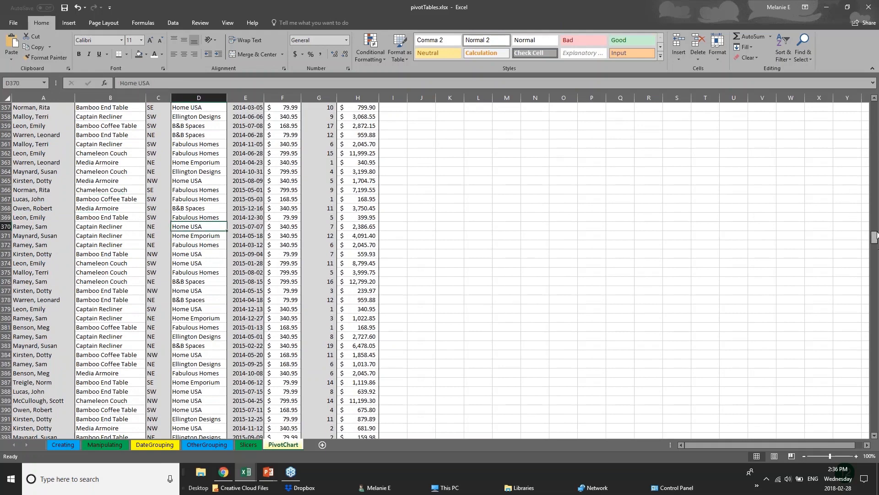
{"action": "scroll", "coordinate": [877, 217], "scroll_direction": "up", "scroll_amount": 1}
{"action": "left_click_drag", "start_coordinate": [877, 217], "coordinate": [875, 106]}
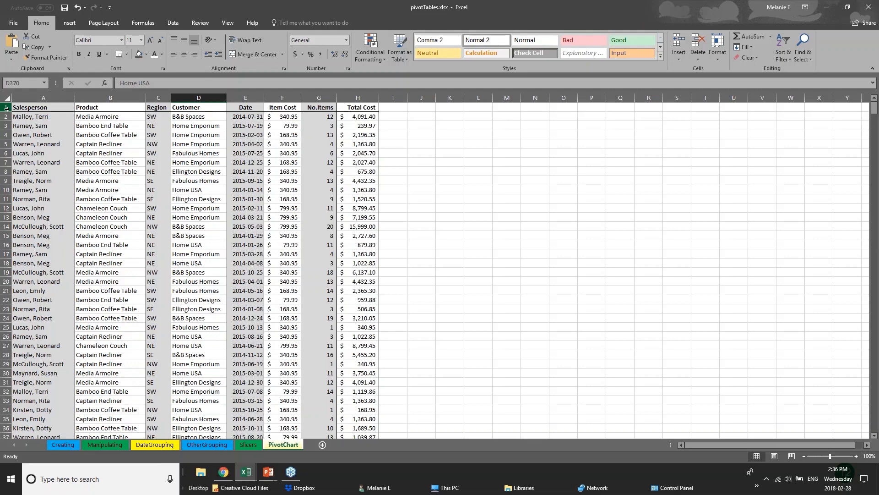
- Review the Freeze Panes options with header row 1 selected, and close them without choosing one
{"action": "left_click", "coordinate": [6, 108]}
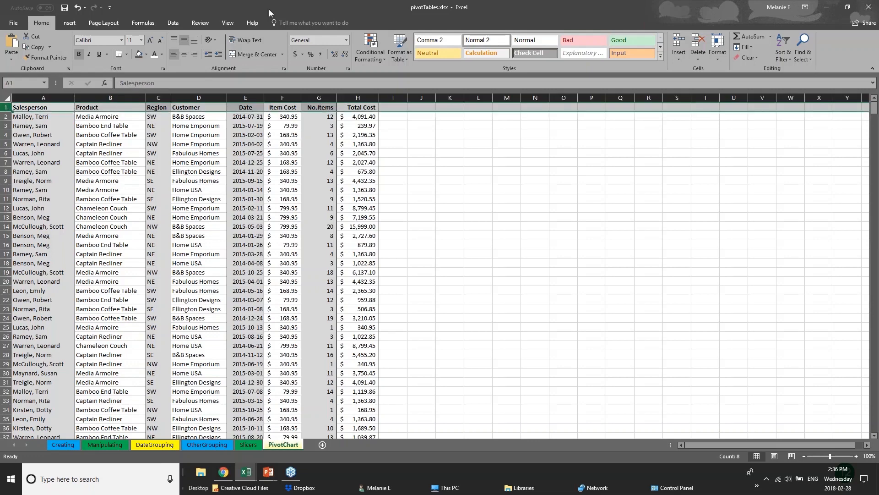
{"action": "left_click", "coordinate": [228, 23]}
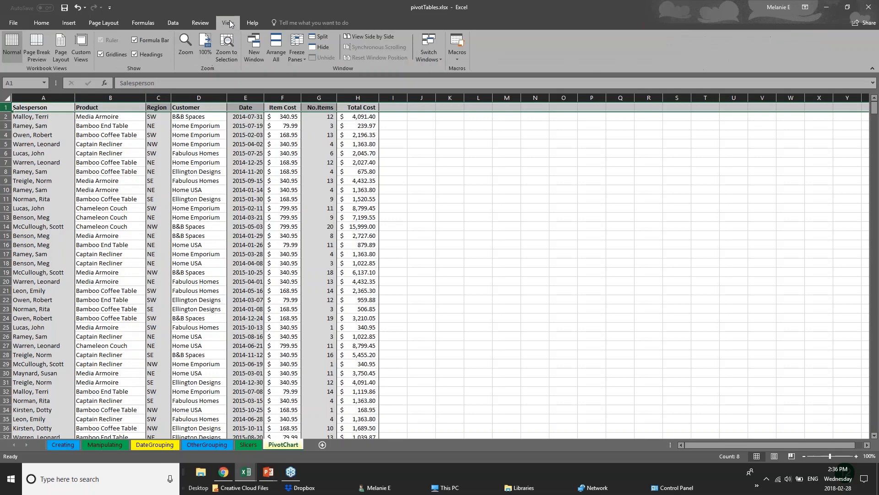
{"action": "left_click", "coordinate": [298, 56]}
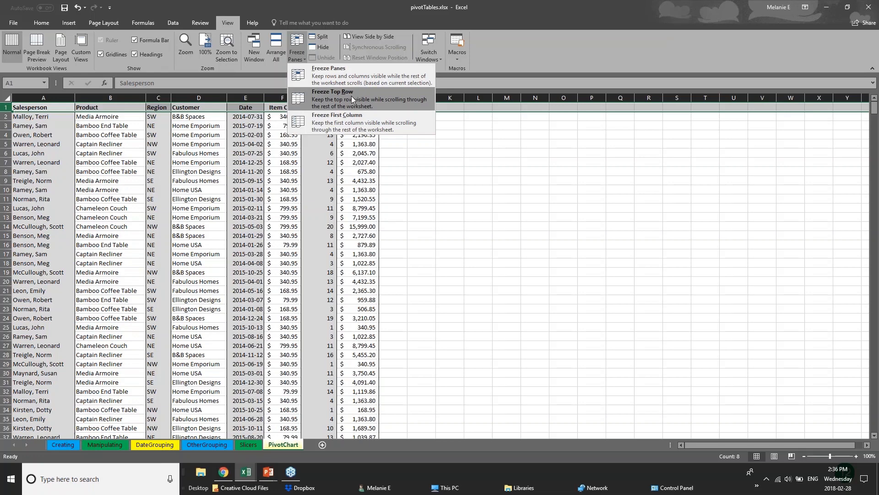
{"action": "left_click", "coordinate": [7, 153]}
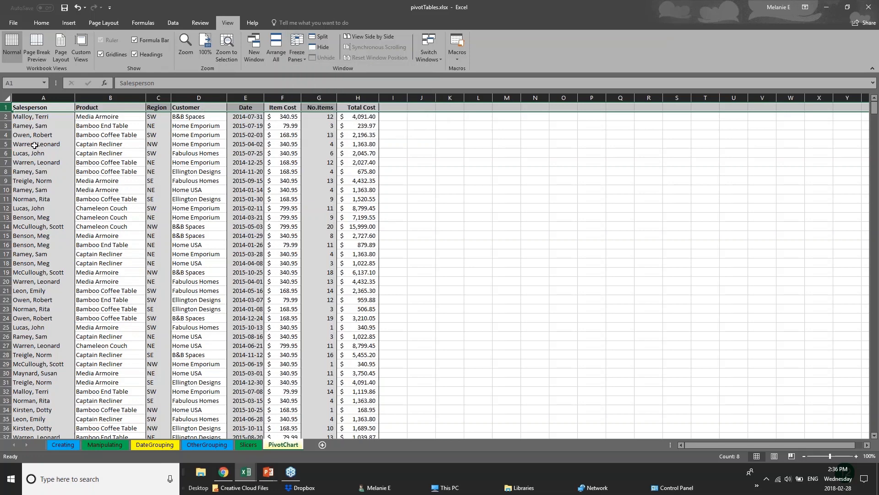
{"action": "left_click", "coordinate": [34, 145]}
- Freeze the first column of the PivotChart sheet, which holds the Salesperson entries
{"action": "left_click", "coordinate": [45, 97]}
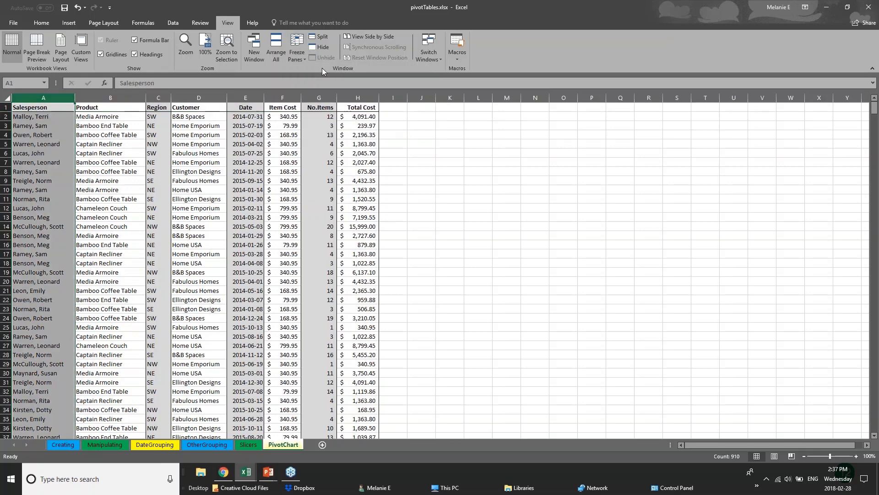
{"action": "left_click", "coordinate": [296, 51]}
{"action": "left_click", "coordinate": [329, 120]}
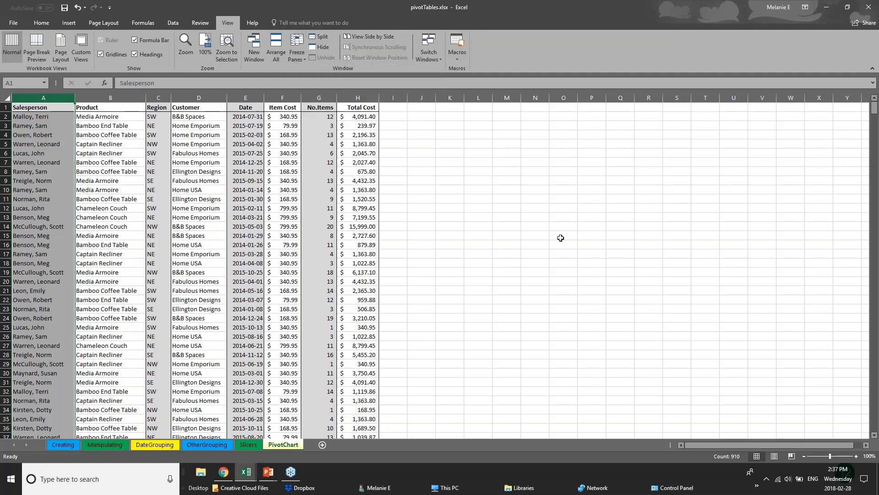
- Widen the Total Cost, No.Items and Item Cost columns so that the data extends beyond the visible window
{"action": "left_click_drag", "start_coordinate": [405, 102], "coordinate": [777, 102]}
{"action": "left_click_drag", "start_coordinate": [337, 98], "coordinate": [550, 100]}
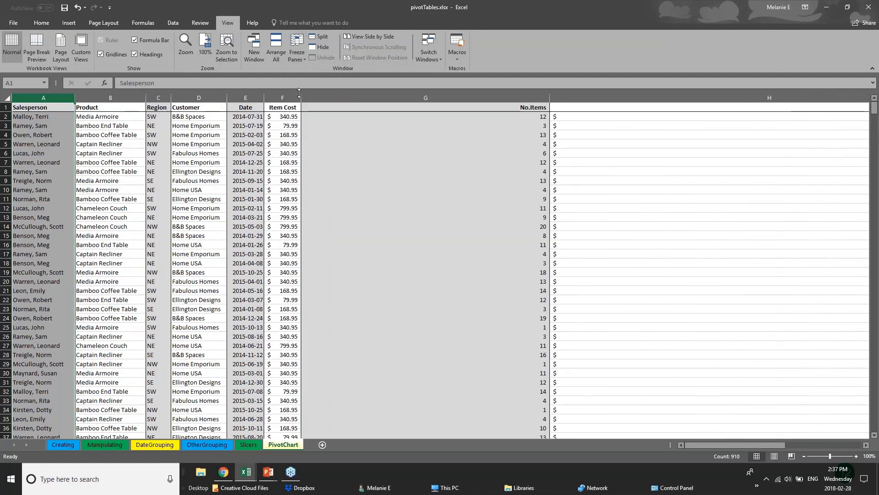
{"action": "left_click_drag", "start_coordinate": [301, 98], "coordinate": [373, 98]}
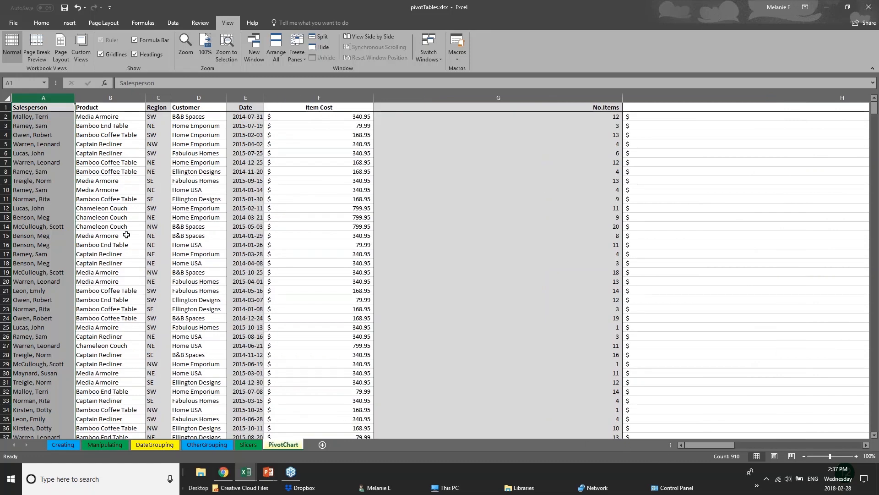
- Freeze the top row of the PivotChart sheet and check the headings while viewing records further down
{"action": "left_click", "coordinate": [6, 107]}
{"action": "left_click", "coordinate": [296, 52]}
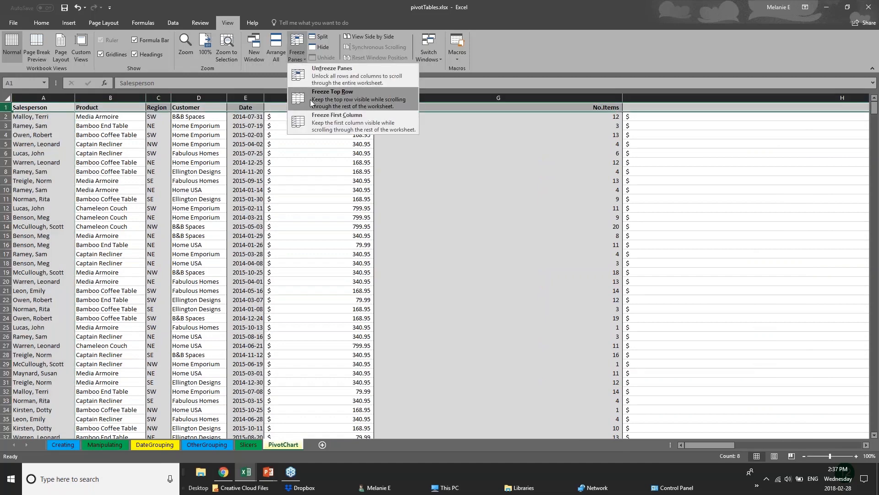
{"action": "left_click", "coordinate": [329, 98]}
{"action": "left_click", "coordinate": [409, 271]}
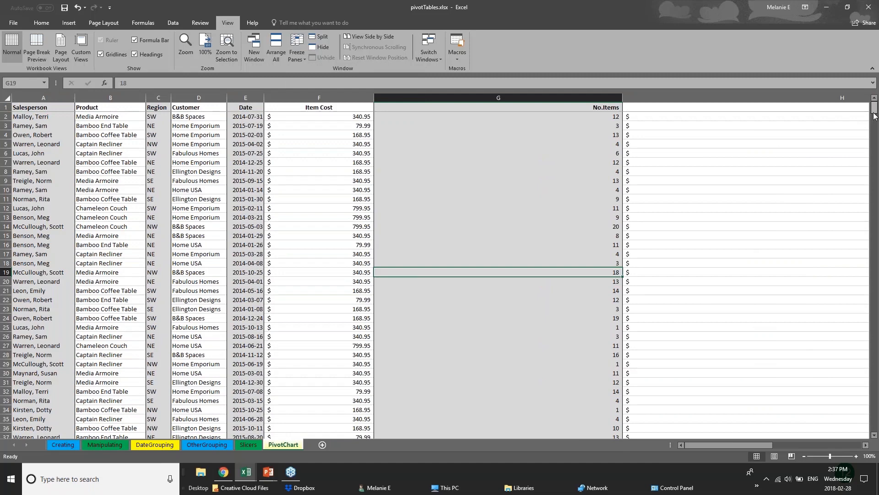
{"action": "left_click_drag", "start_coordinate": [873, 107], "coordinate": [874, 137]}
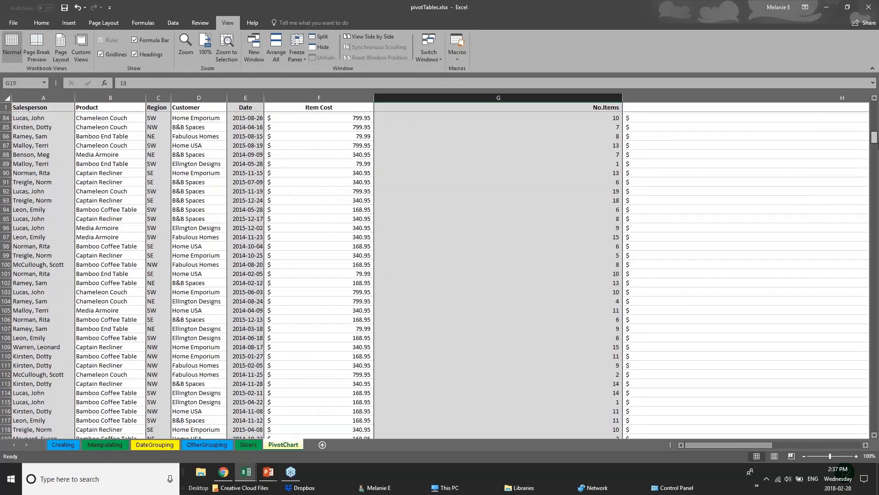
{"action": "scroll", "coordinate": [91, 371], "scroll_direction": "up", "scroll_amount": 20}
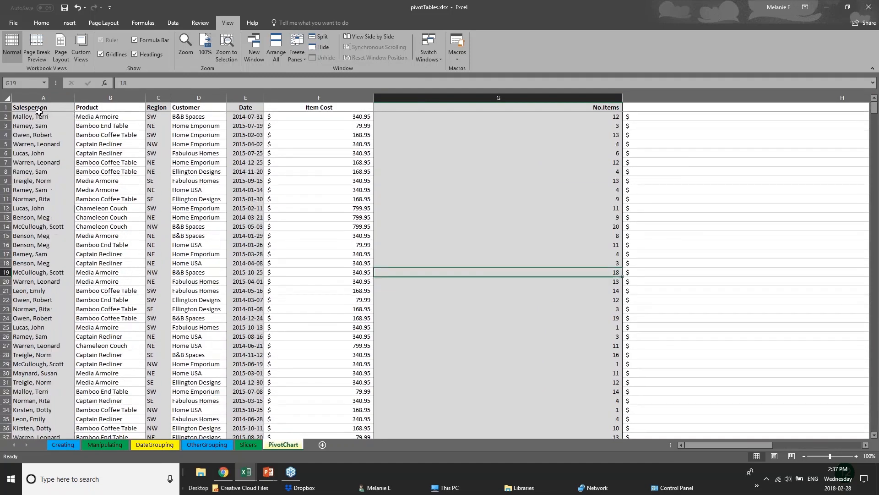
- Examine the records further down the PivotChart sheet against the frozen column headings in row 1
{"action": "left_click", "coordinate": [39, 108]}
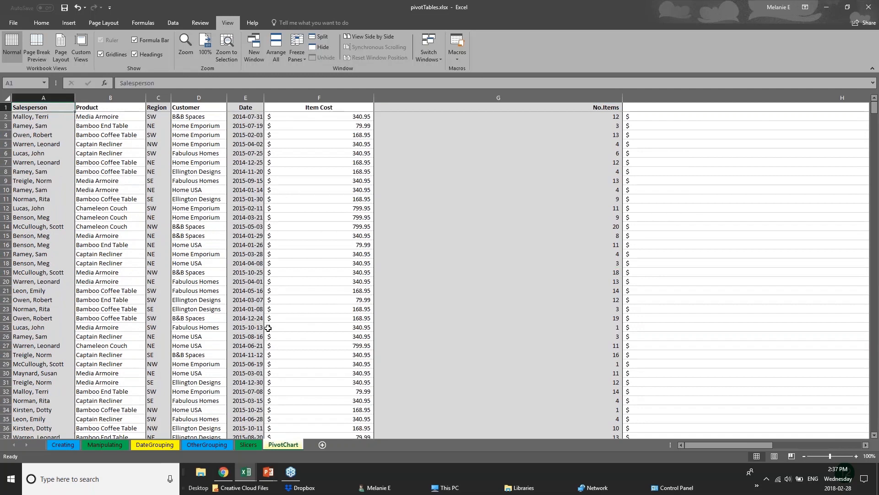
{"action": "left_click", "coordinate": [282, 281]}
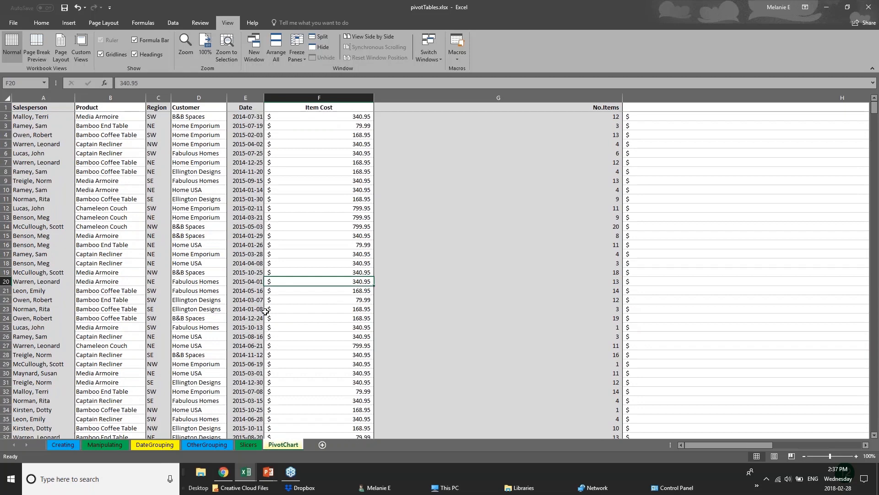
{"action": "scroll", "coordinate": [265, 311], "scroll_direction": "down", "scroll_amount": 2}
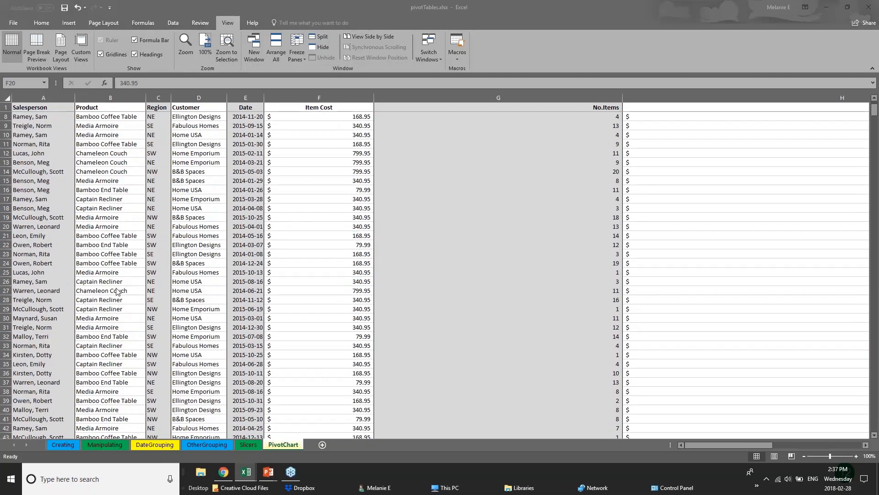
{"action": "left_click", "coordinate": [159, 303]}
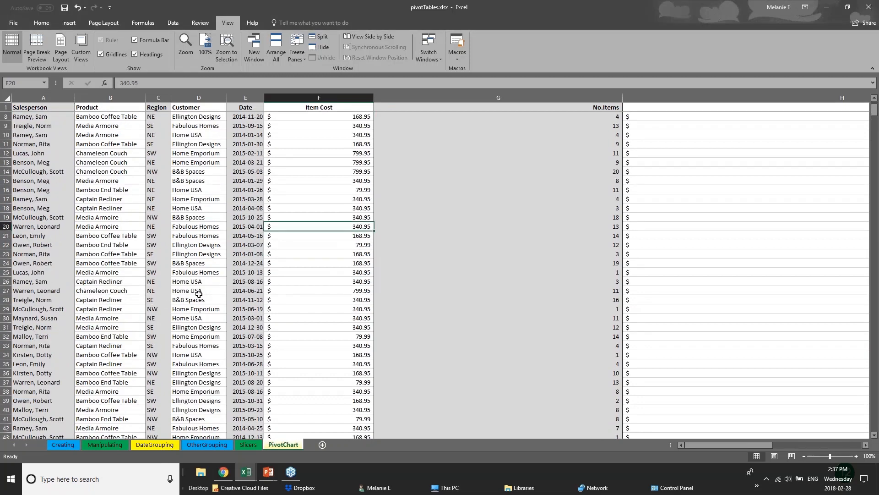
{"action": "left_click", "coordinate": [200, 310]}
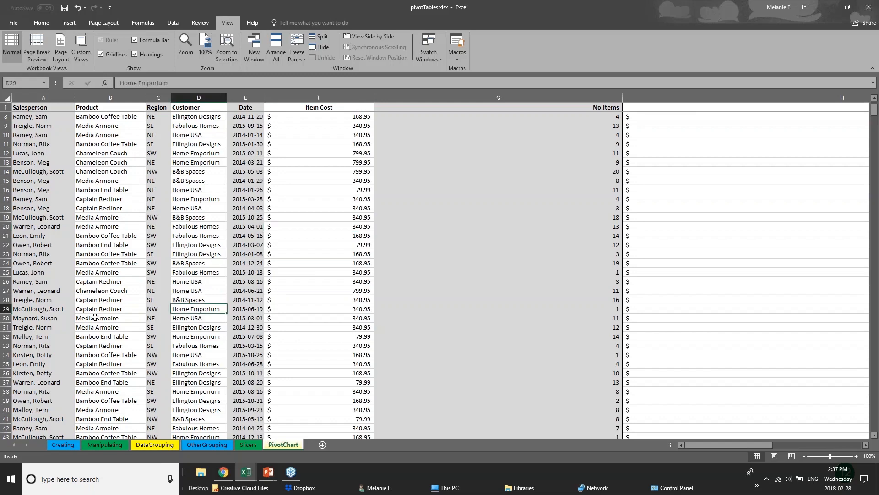
{"action": "scroll", "coordinate": [95, 317], "scroll_direction": "down", "scroll_amount": 12}
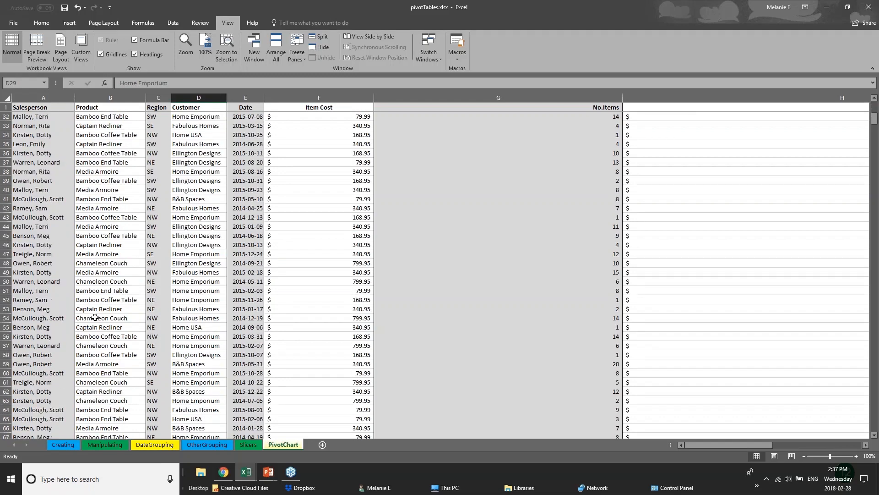
{"action": "scroll", "coordinate": [94, 317], "scroll_direction": "down", "scroll_amount": 3}
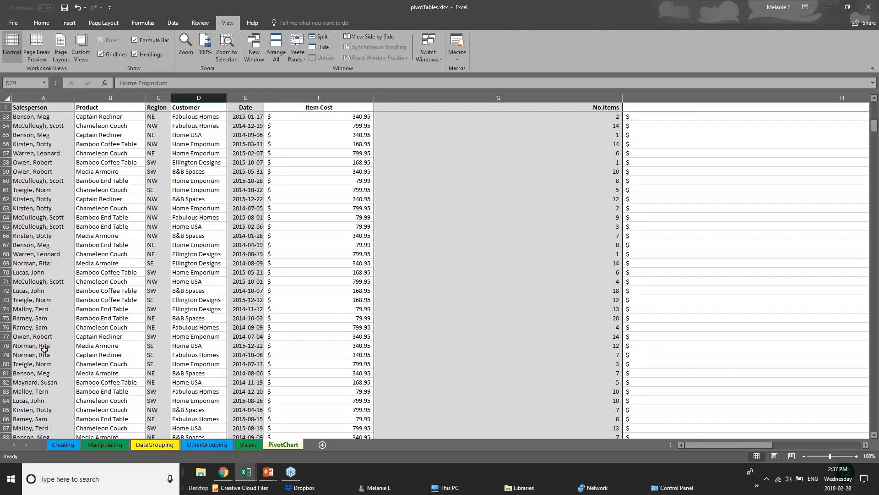
- Narrow the Item Cost and No.Items columns so that the whole Total Cost column fits in view
{"action": "scroll", "coordinate": [45, 349], "scroll_direction": "up", "scroll_amount": 1}
{"action": "scroll", "coordinate": [45, 349], "scroll_direction": "up", "scroll_amount": 4}
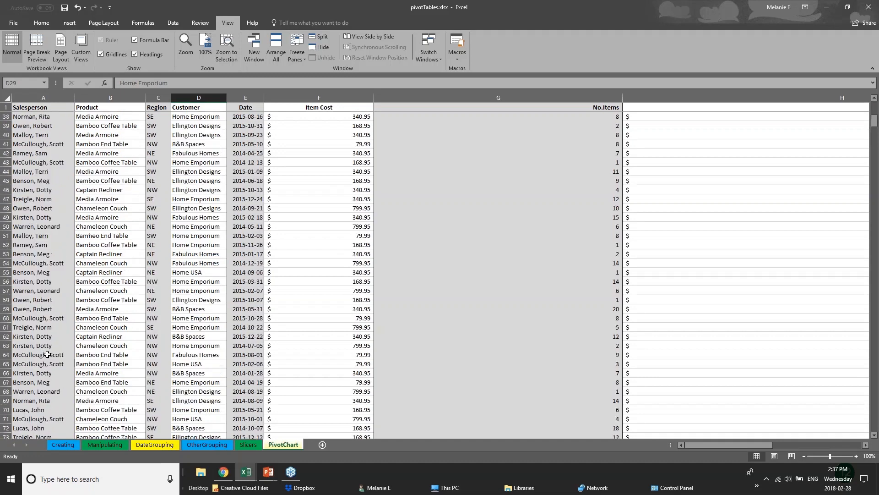
{"action": "scroll", "coordinate": [47, 354], "scroll_direction": "up", "scroll_amount": 7}
{"action": "left_click_drag", "start_coordinate": [373, 97], "coordinate": [327, 98]}
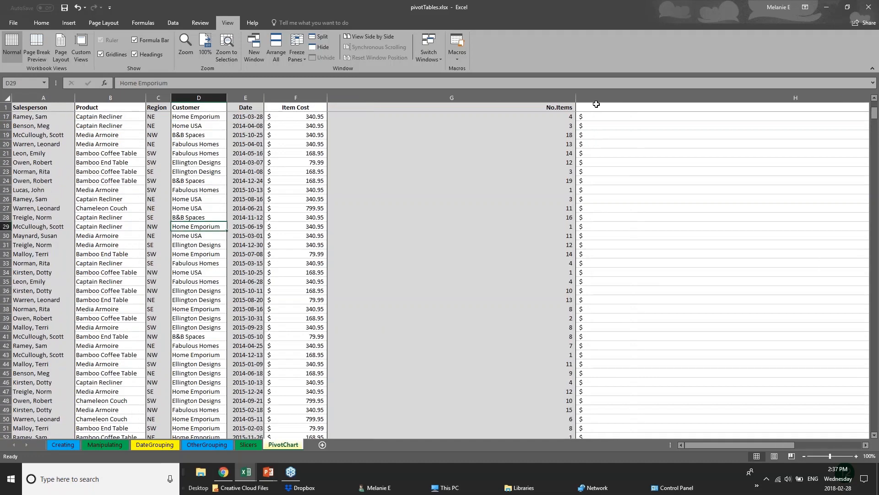
{"action": "left_click_drag", "start_coordinate": [576, 97], "coordinate": [403, 97]}
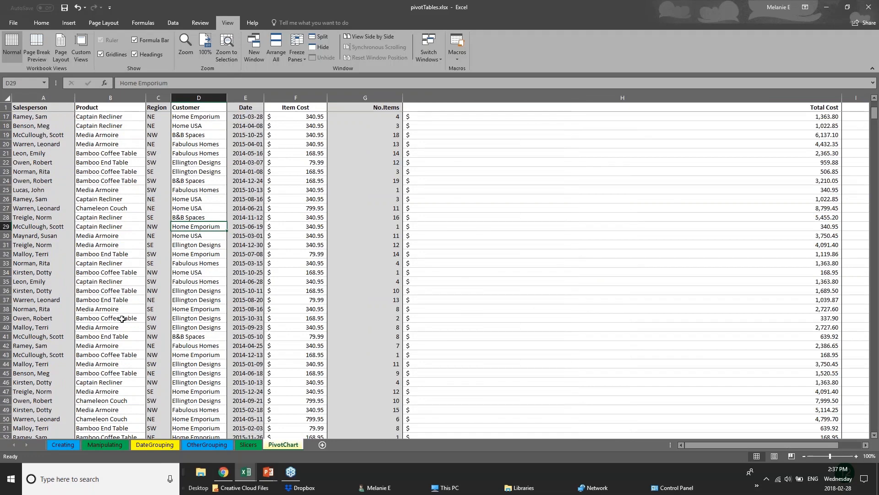
- Select row 110 of the PivotChart sheet and turn on Split for the worksheet window
{"action": "scroll", "coordinate": [76, 365], "scroll_direction": "down", "scroll_amount": 20}
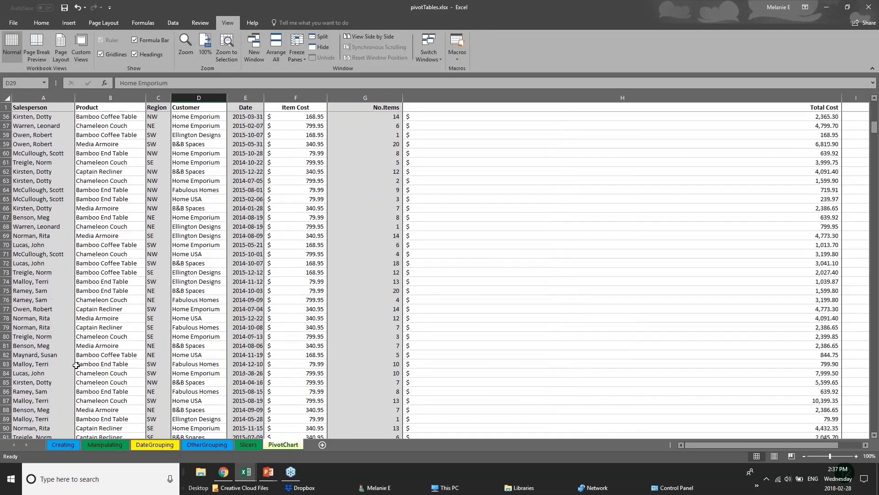
{"action": "scroll", "coordinate": [87, 401], "scroll_direction": "down", "scroll_amount": 2}
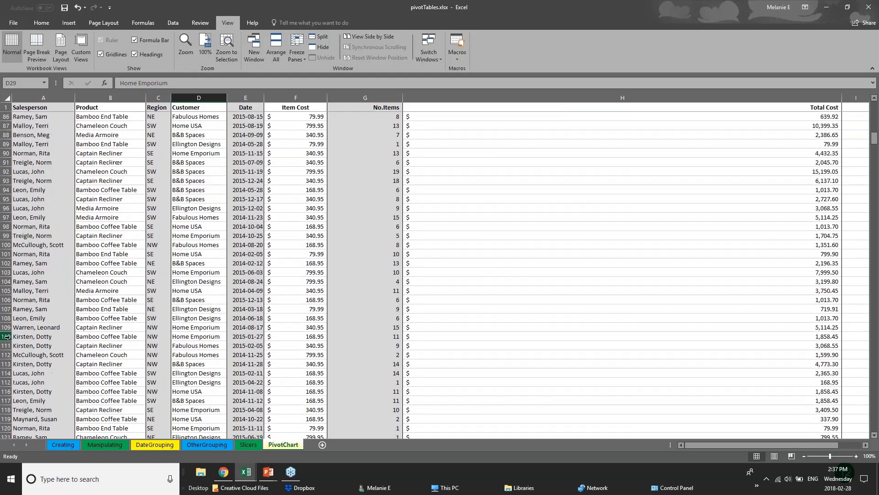
{"action": "left_click", "coordinate": [6, 336]}
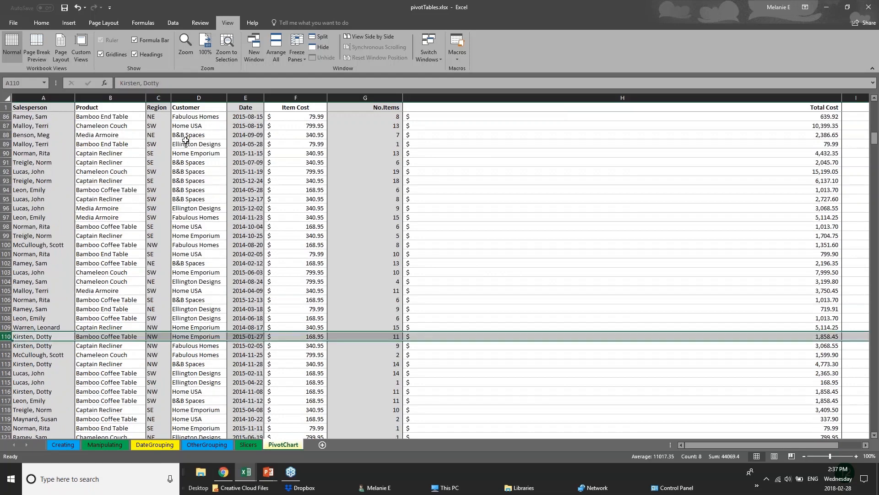
{"action": "left_click", "coordinate": [314, 39]}
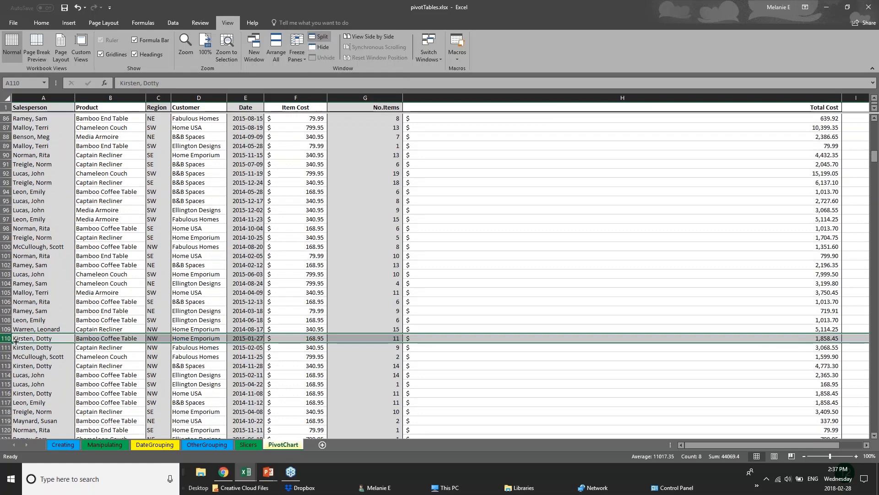
- Select row 106 of the PivotChart sheet and apply Split so the window divides into separate panes instead of the frozen top row
{"action": "left_click", "coordinate": [380, 298]}
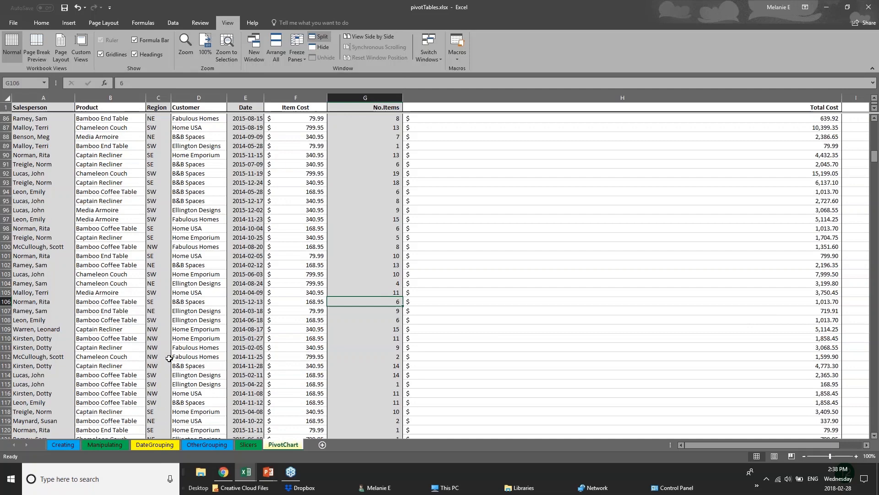
{"action": "scroll", "coordinate": [169, 358], "scroll_direction": "down", "scroll_amount": 1}
{"action": "scroll", "coordinate": [169, 358], "scroll_direction": "down", "scroll_amount": 6}
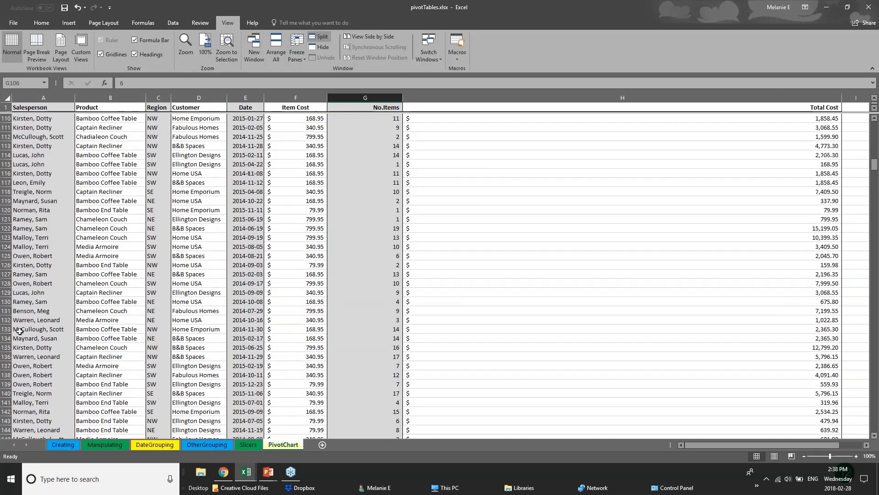
{"action": "scroll", "coordinate": [169, 358], "scroll_direction": "up", "scroll_amount": 6}
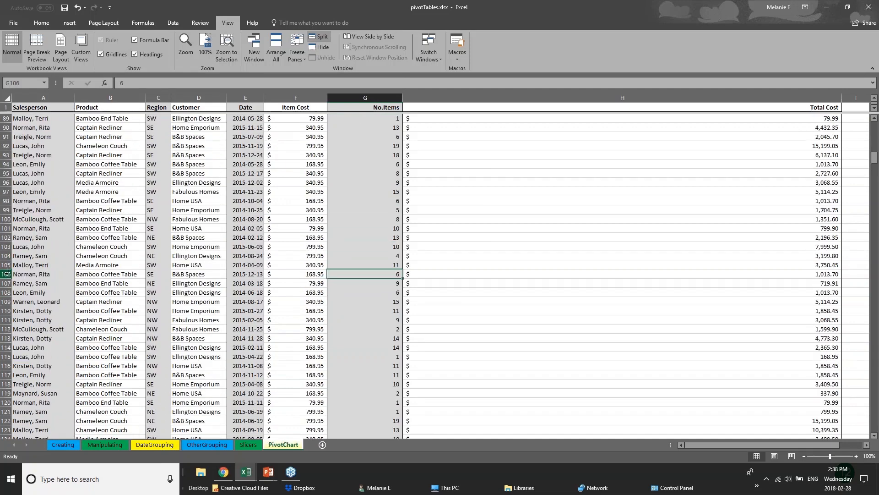
{"action": "left_click", "coordinate": [6, 274]}
{"action": "left_click", "coordinate": [319, 38]}
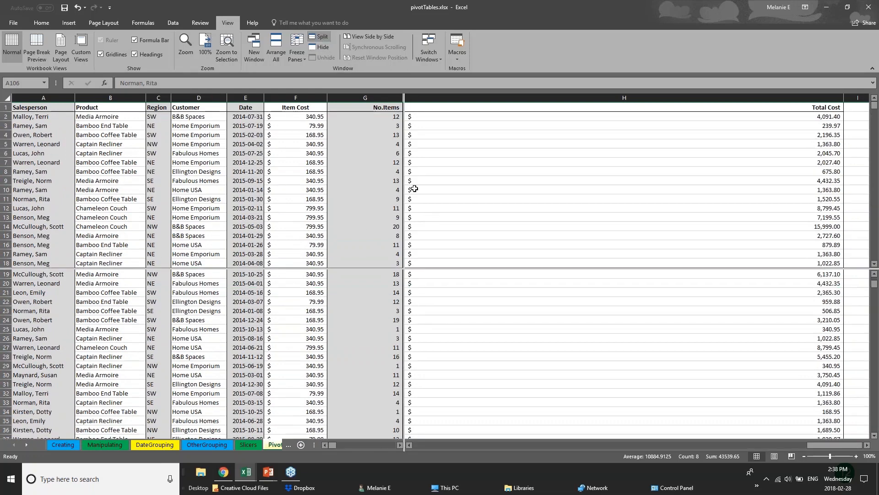
- Check the freeze options, and examine records further down in the lower pane against the first records in the upper pane
{"action": "left_click", "coordinate": [379, 273]}
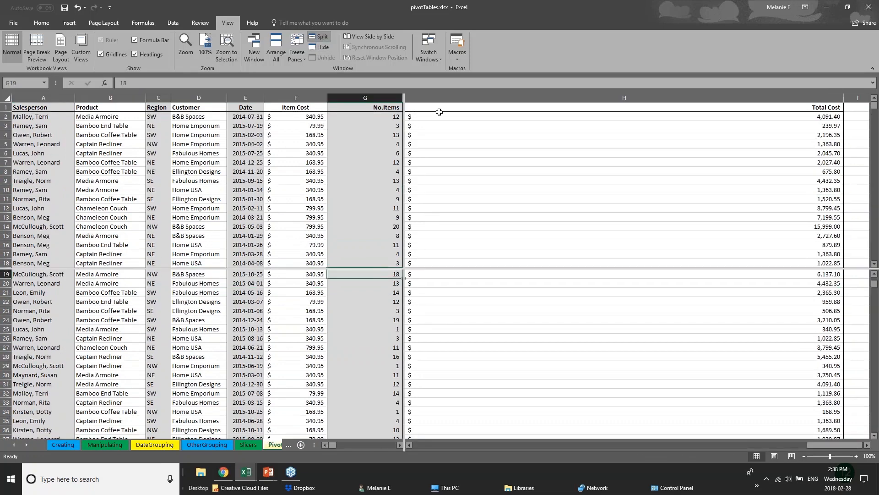
{"action": "left_click", "coordinate": [298, 53]}
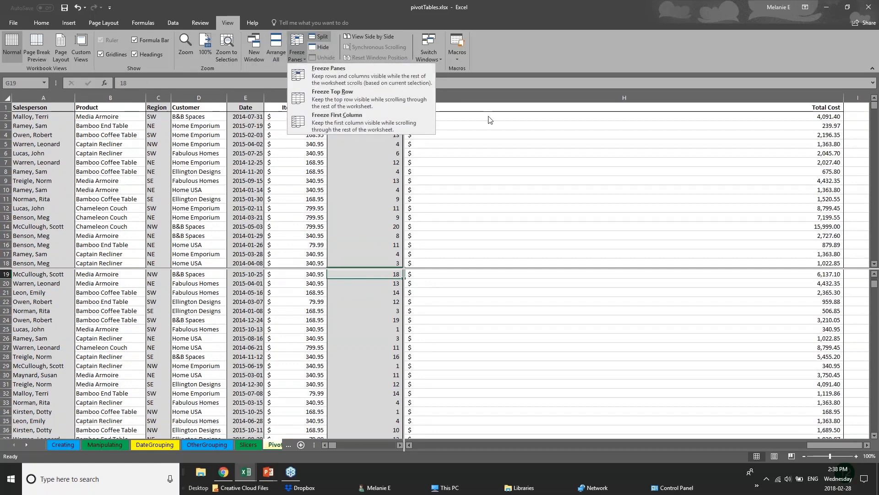
{"action": "left_click", "coordinate": [321, 95]}
{"action": "scroll", "coordinate": [365, 341], "scroll_direction": "up", "scroll_amount": 6}
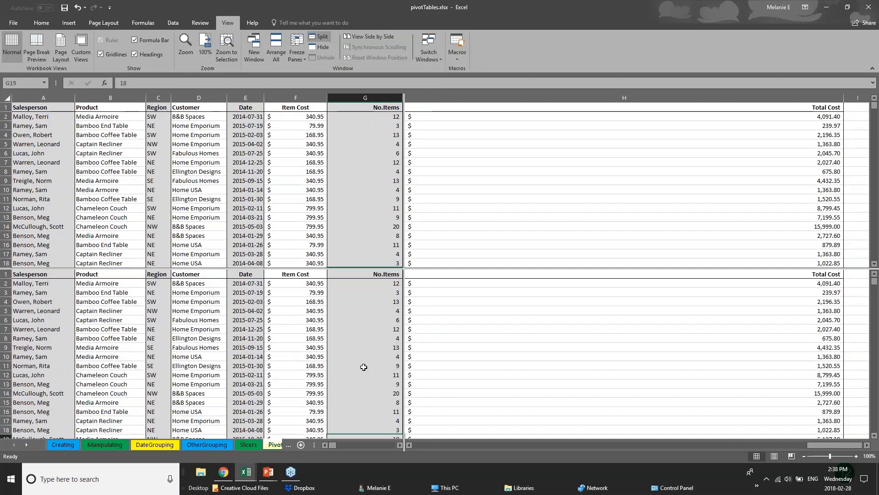
{"action": "scroll", "coordinate": [363, 367], "scroll_direction": "down", "scroll_amount": 7}
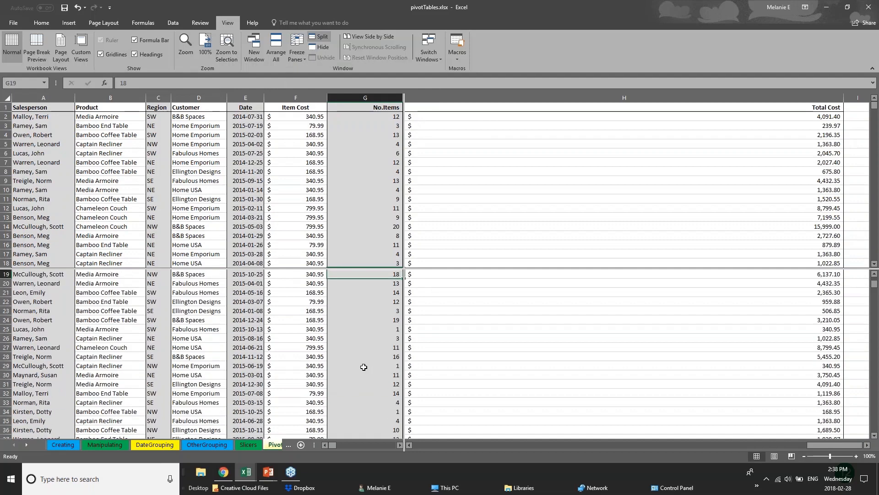
{"action": "scroll", "coordinate": [364, 367], "scroll_direction": "up", "scroll_amount": 6}
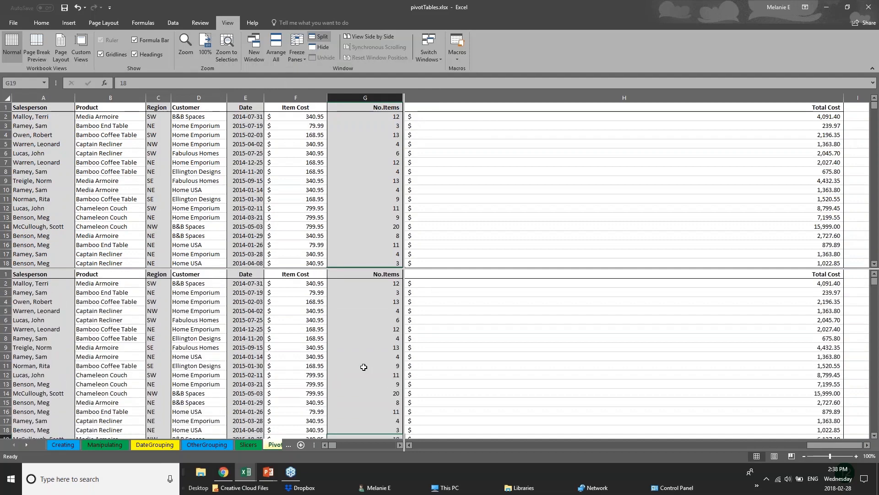
{"action": "scroll", "coordinate": [364, 367], "scroll_direction": "down", "scroll_amount": 18}
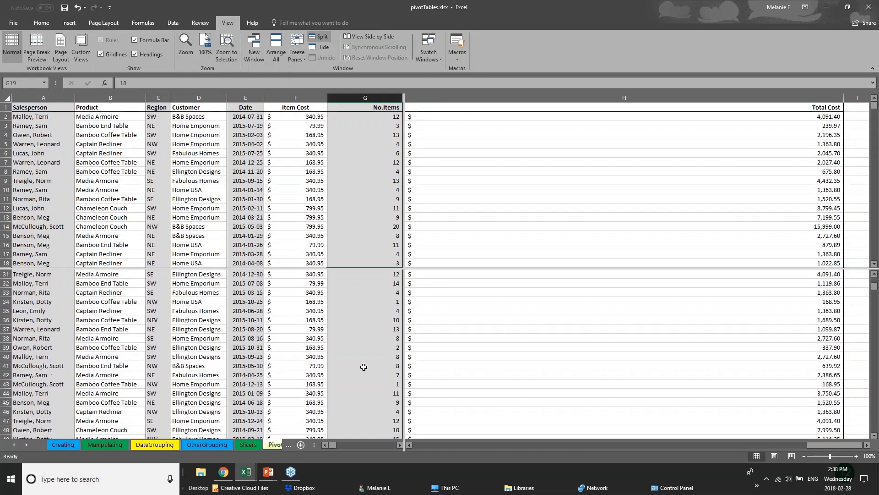
{"action": "scroll", "coordinate": [363, 367], "scroll_direction": "down", "scroll_amount": 15}
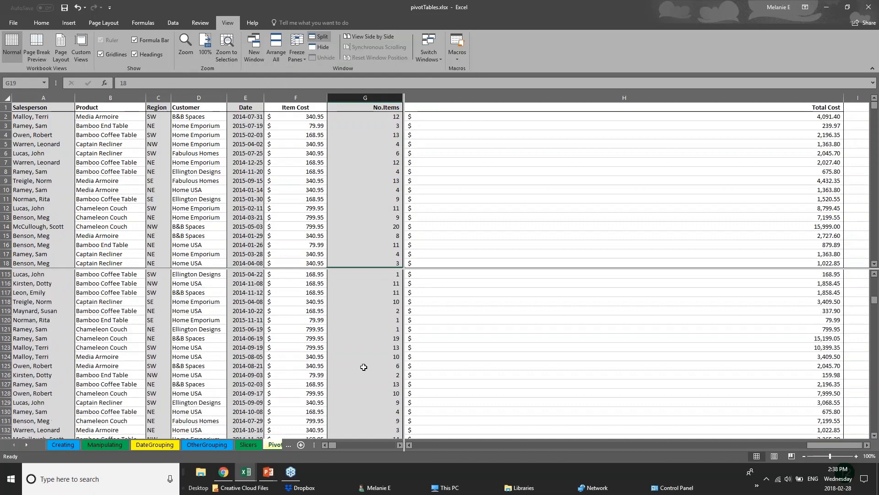
{"action": "scroll", "coordinate": [364, 367], "scroll_direction": "up", "scroll_amount": 4}
- Examine records further down in the upper pane independently of those in the lower pane, selecting cells in both panes
{"action": "left_click", "coordinate": [249, 206]}
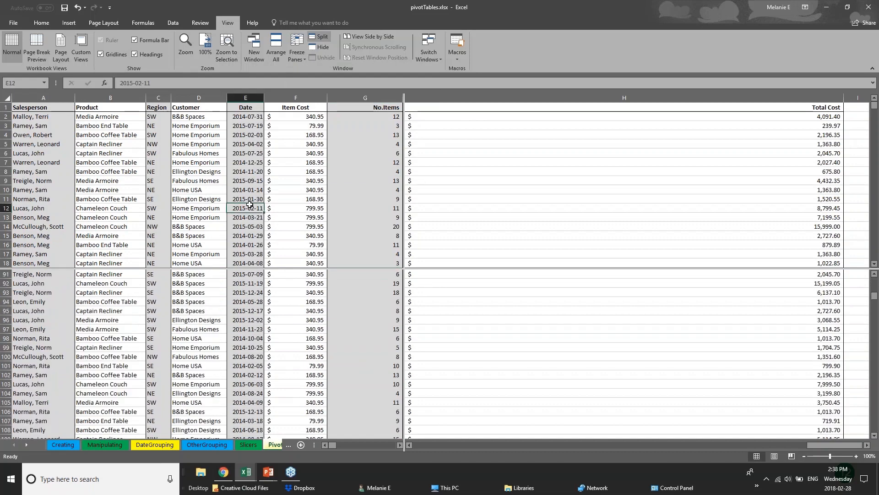
{"action": "scroll", "coordinate": [249, 203], "scroll_direction": "down", "scroll_amount": 15}
{"action": "left_click", "coordinate": [158, 181]}
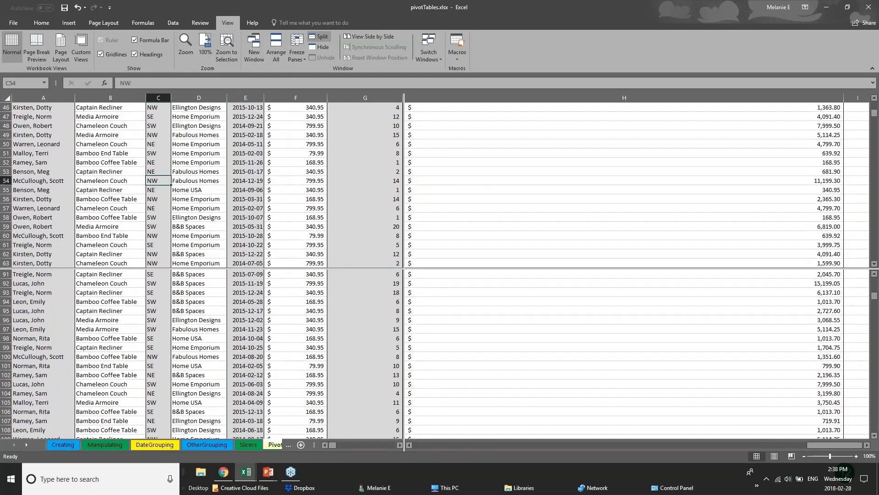
{"action": "left_click", "coordinate": [16, 185]}
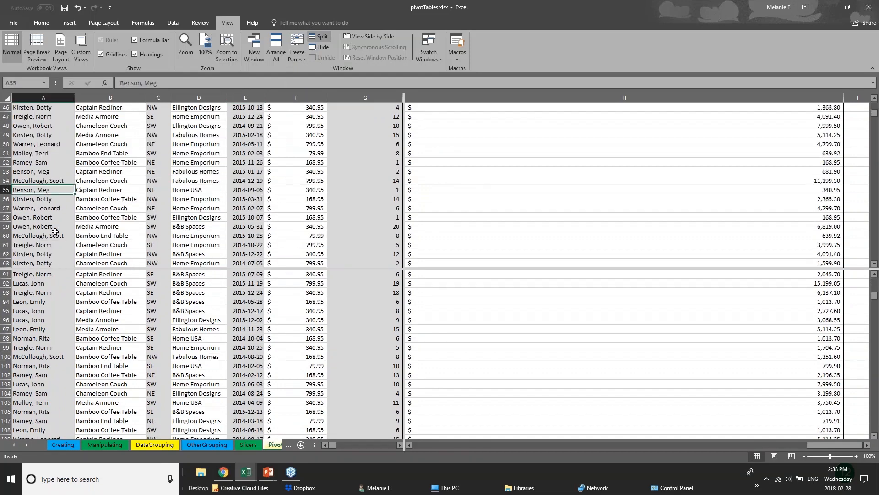
{"action": "scroll", "coordinate": [55, 231], "scroll_direction": "up", "scroll_amount": 1}
{"action": "scroll", "coordinate": [55, 231], "scroll_direction": "up", "scroll_amount": 3}
{"action": "left_click", "coordinate": [57, 328]}
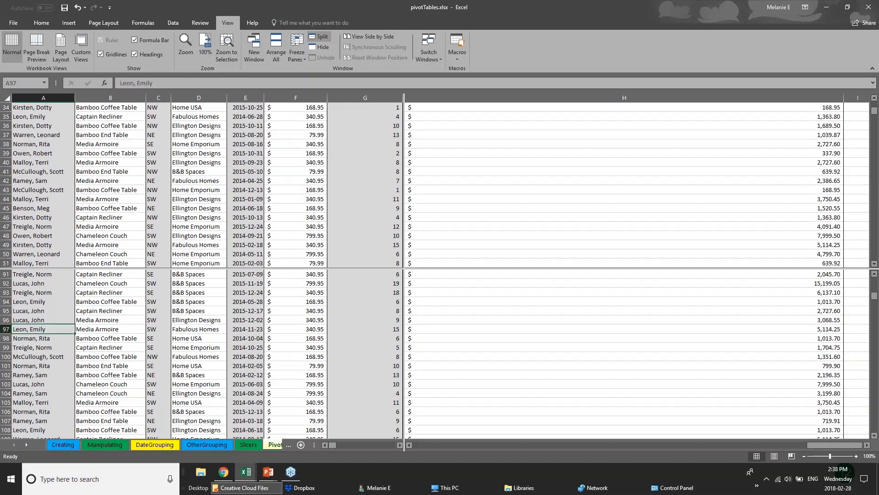
- View the OtherGrouping sheet without a split, and return to the PivotChart sheet to review records in its lower pane
{"action": "left_click", "coordinate": [275, 446]}
{"action": "left_click", "coordinate": [190, 447]}
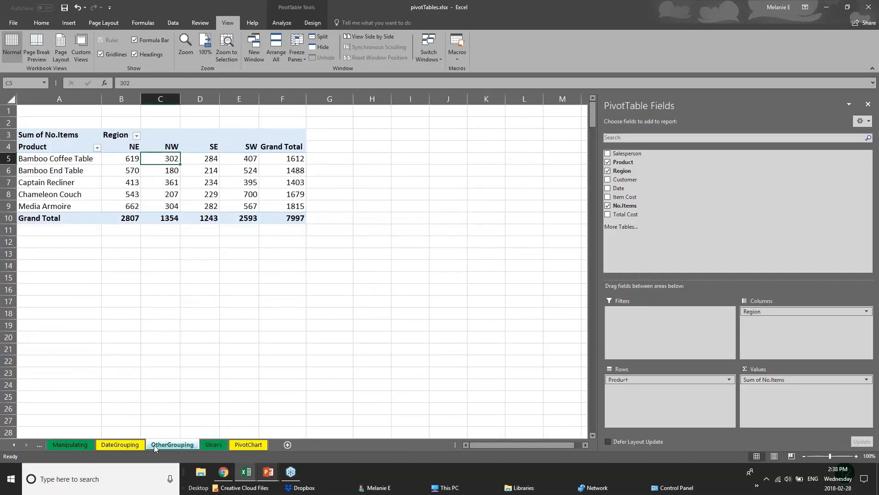
{"action": "left_click", "coordinate": [130, 445]}
{"action": "left_click", "coordinate": [172, 445]}
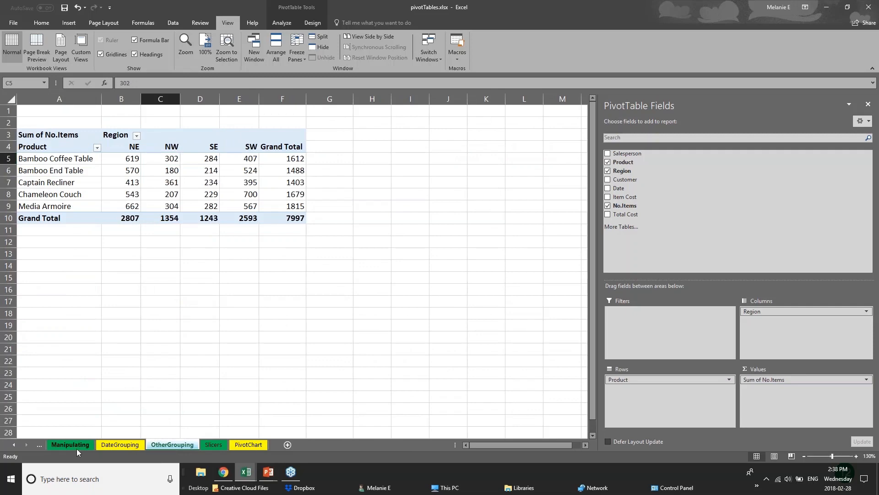
{"action": "left_click", "coordinate": [98, 445]}
{"action": "left_click", "coordinate": [163, 448]}
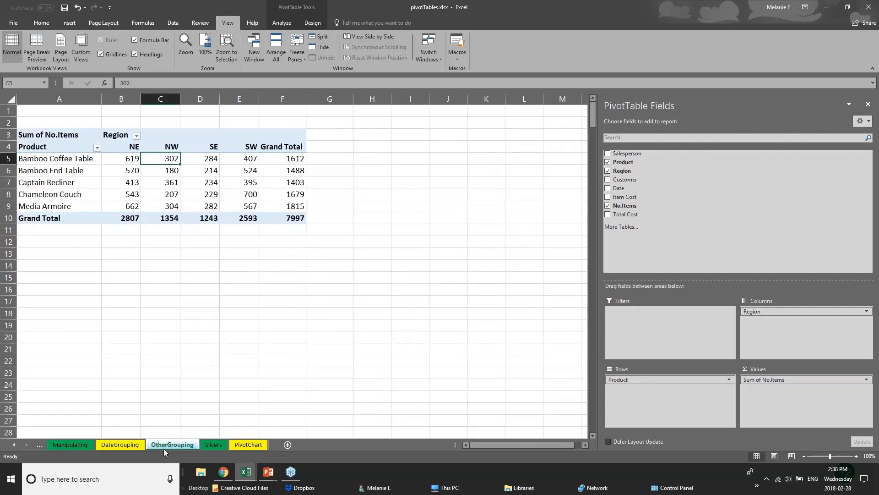
{"action": "left_click", "coordinate": [246, 446]}
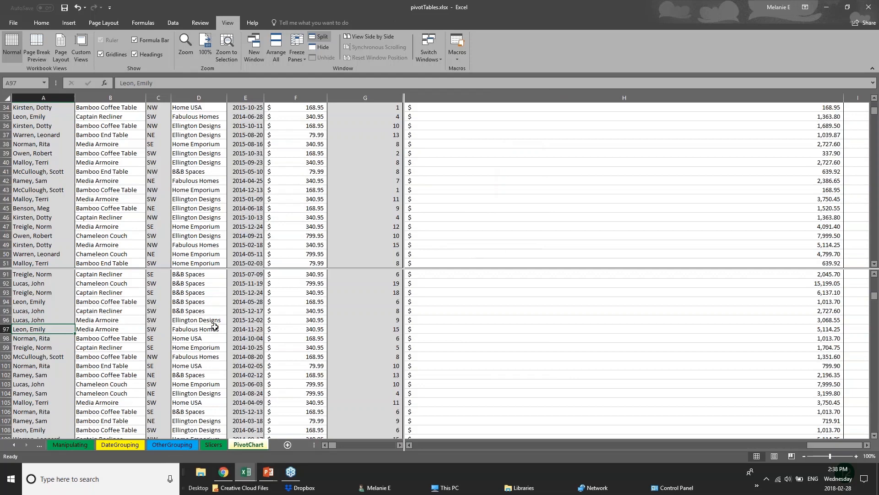
{"action": "scroll", "coordinate": [215, 327], "scroll_direction": "down", "scroll_amount": 3}
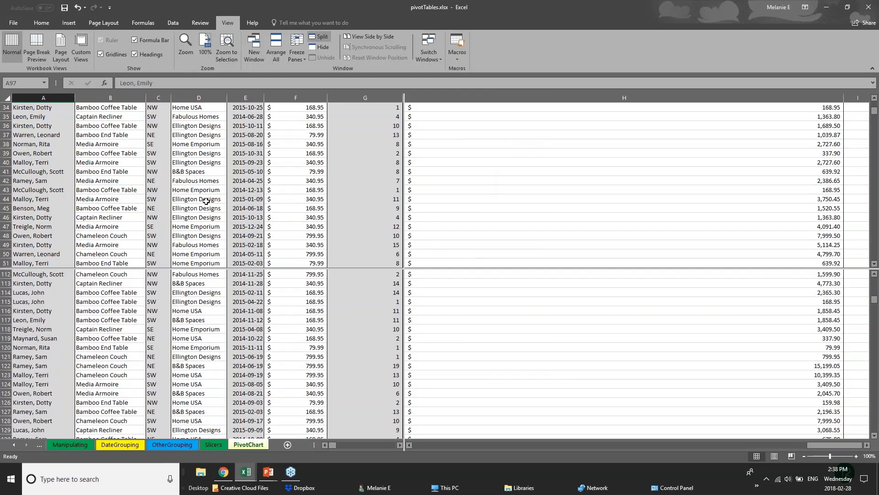
{"action": "scroll", "coordinate": [203, 215], "scroll_direction": "up", "scroll_amount": 3}
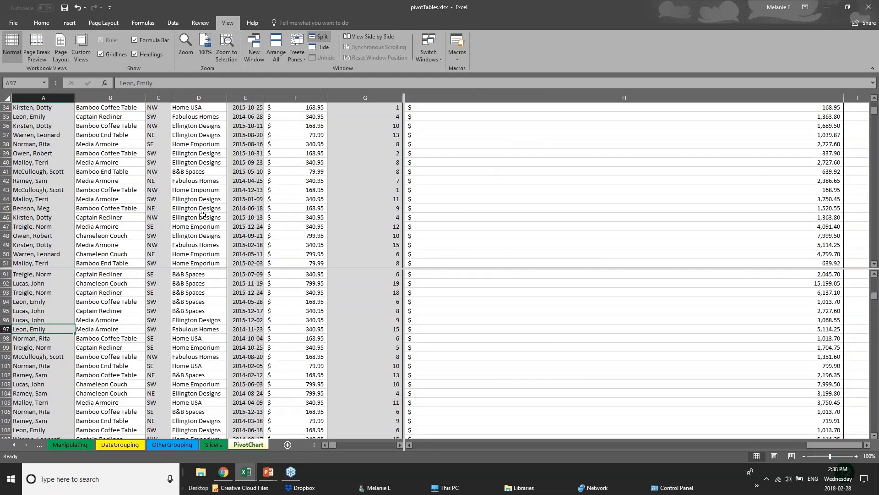
{"action": "scroll", "coordinate": [213, 310], "scroll_direction": "up", "scroll_amount": 5}
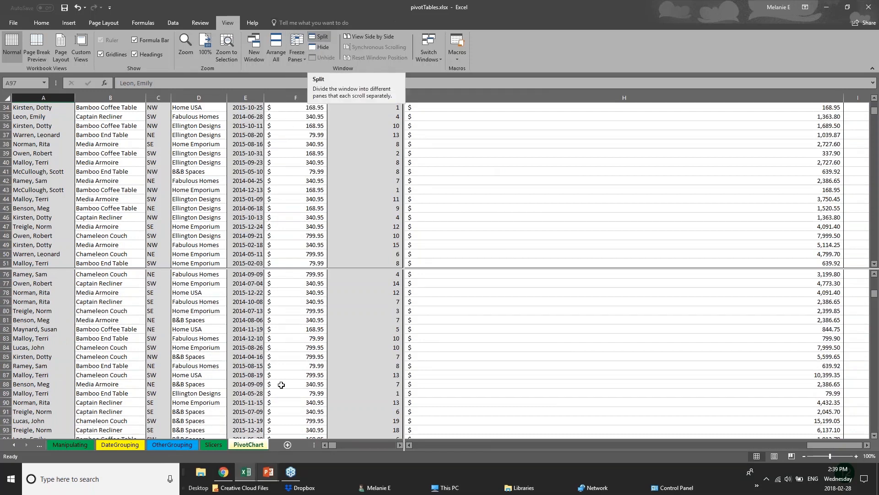
- Switch to the PowerPoint presentation and show the Saving & Printing slide
{"action": "left_click", "coordinate": [269, 472]}
{"action": "left_click", "coordinate": [317, 432]}
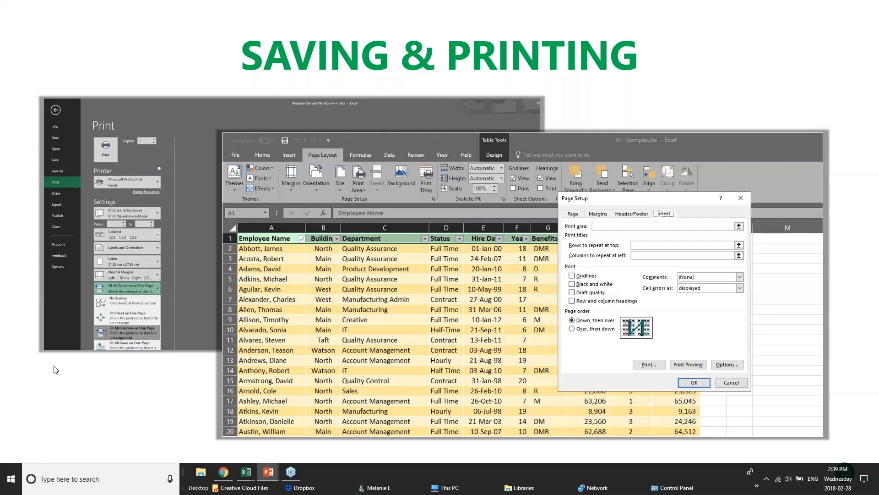
- Return to the pivotTables.xlsx workbook in Excel and look through its sheets, ending on Manipulating
{"action": "mouse_move", "coordinate": [246, 471]}
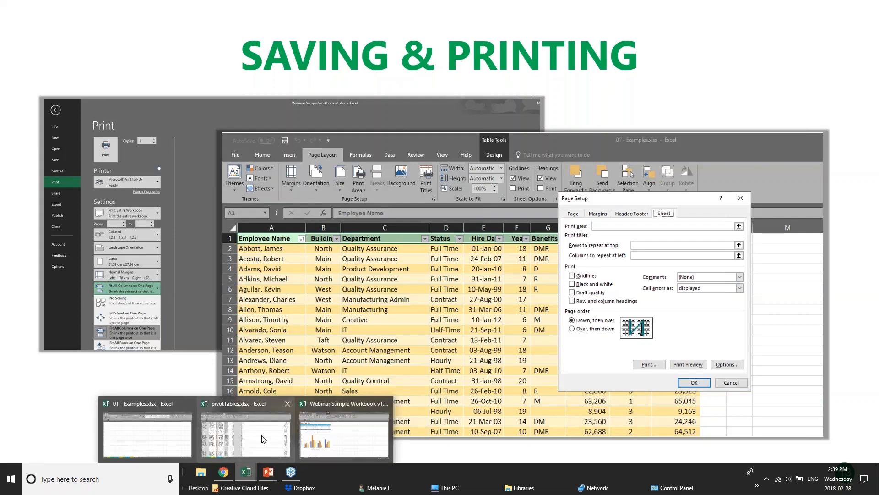
{"action": "left_click", "coordinate": [275, 442]}
{"action": "scroll", "coordinate": [421, 355], "scroll_direction": "down", "scroll_amount": 11}
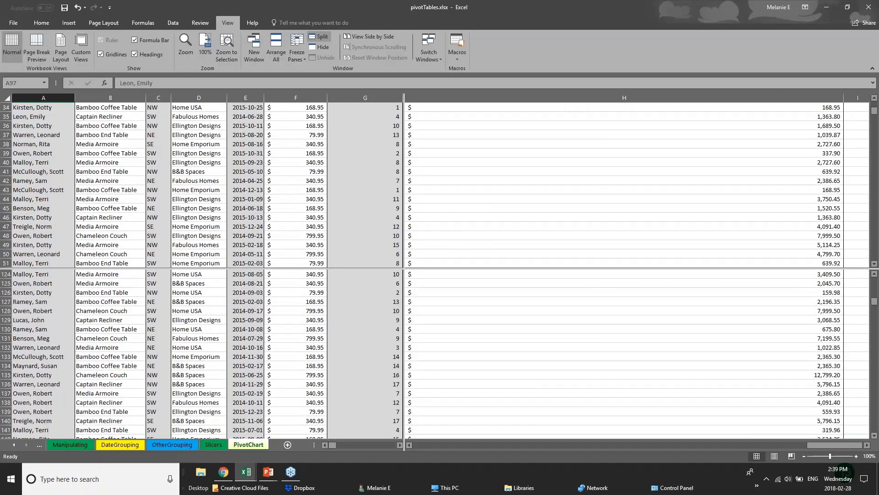
{"action": "left_click", "coordinate": [176, 447]}
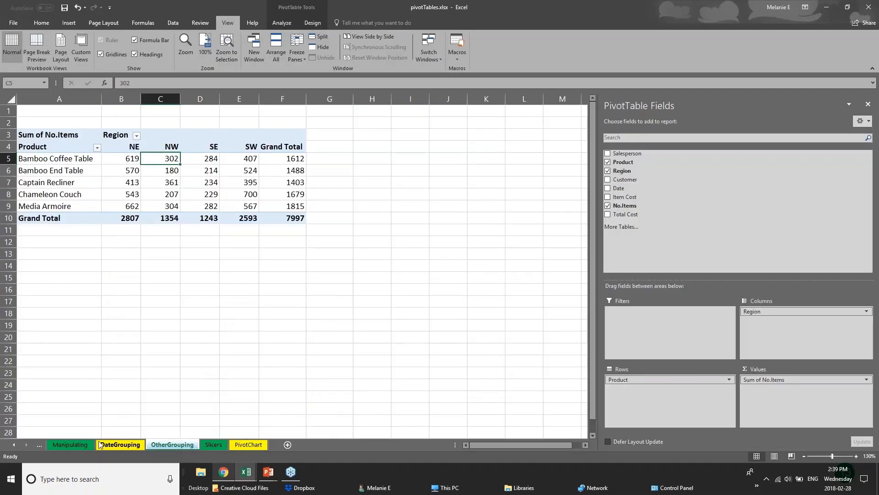
{"action": "left_click", "coordinate": [103, 445]}
{"action": "left_click", "coordinate": [80, 445]}
- Switch to the 01 - Examples.xlsx workbook and display its 2017 Budget sheet
{"action": "left_click", "coordinate": [246, 477]}
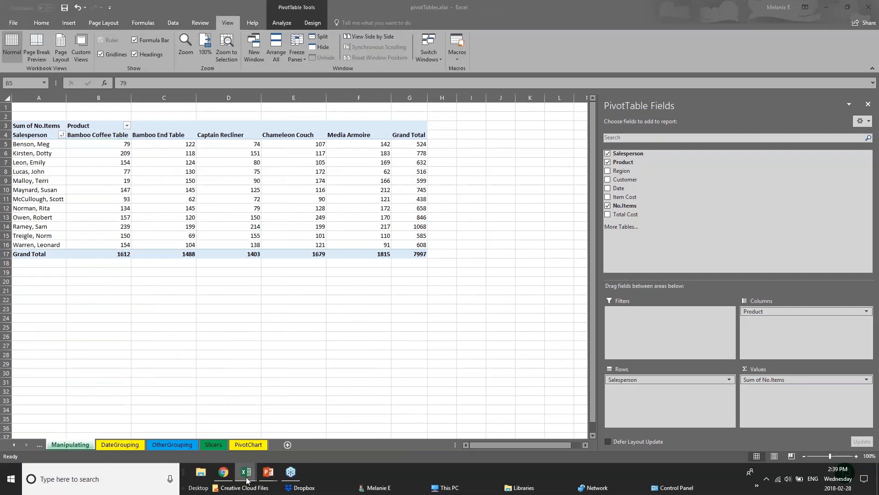
{"action": "left_click", "coordinate": [136, 444]}
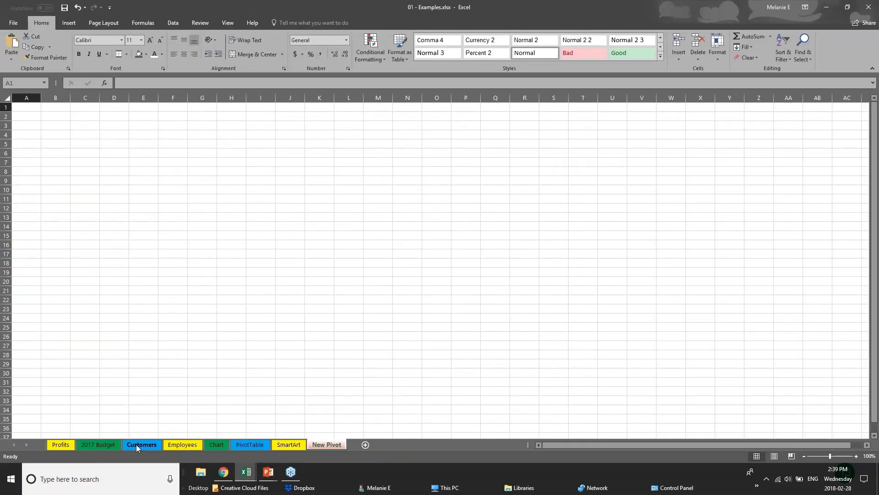
{"action": "left_click", "coordinate": [136, 444]}
{"action": "left_click", "coordinate": [98, 444]}
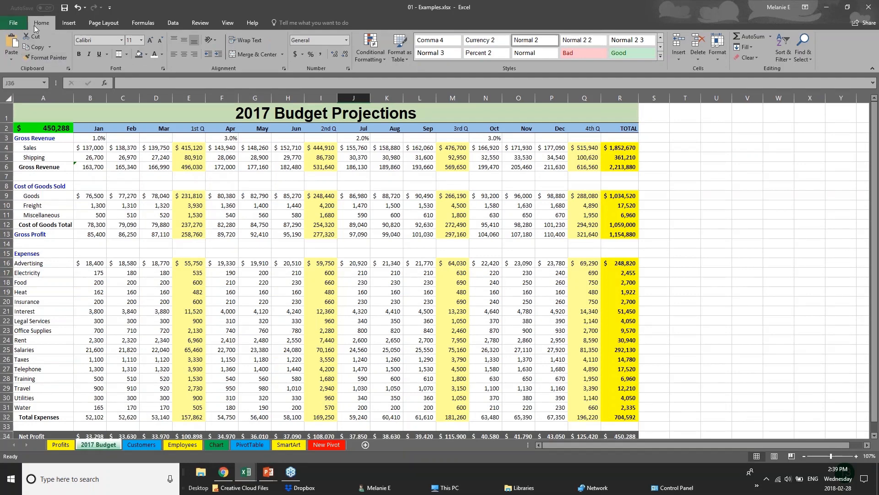
- Save the 01 - Examples workbook under its current name and view the Save As locations and file options
{"action": "left_click", "coordinate": [10, 26]}
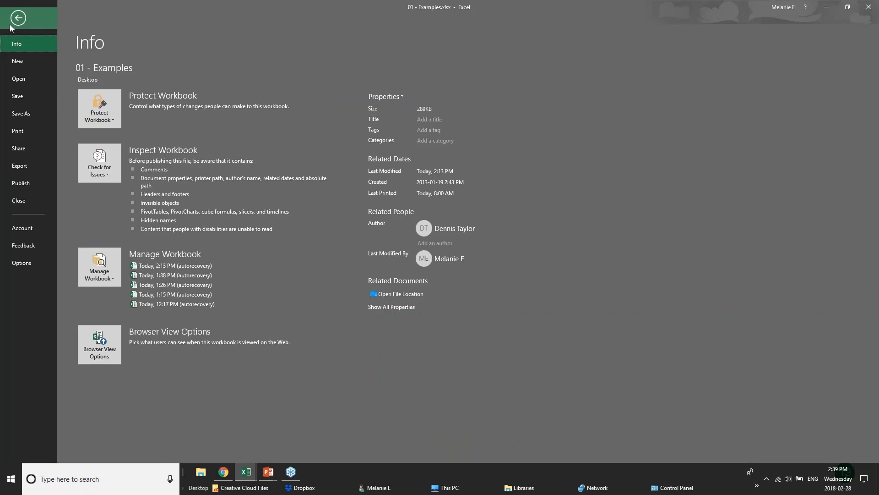
{"action": "left_click", "coordinate": [36, 98]}
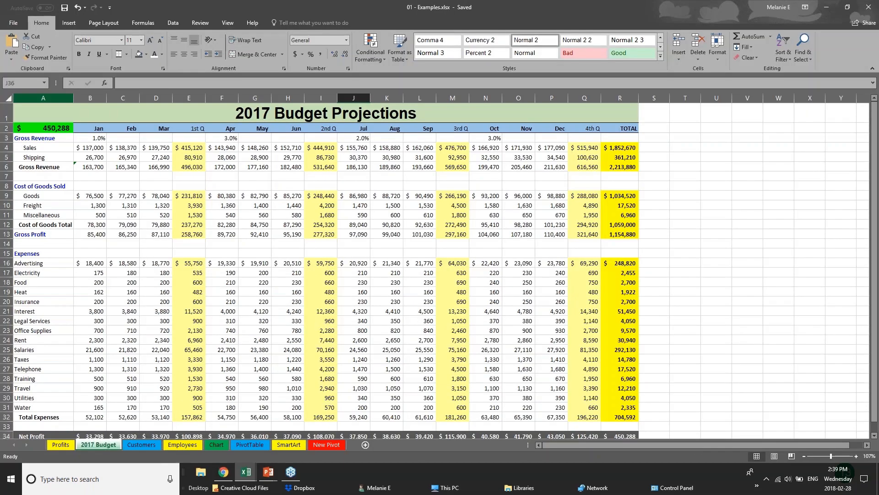
{"action": "left_click", "coordinate": [10, 21]}
{"action": "left_click", "coordinate": [22, 118]}
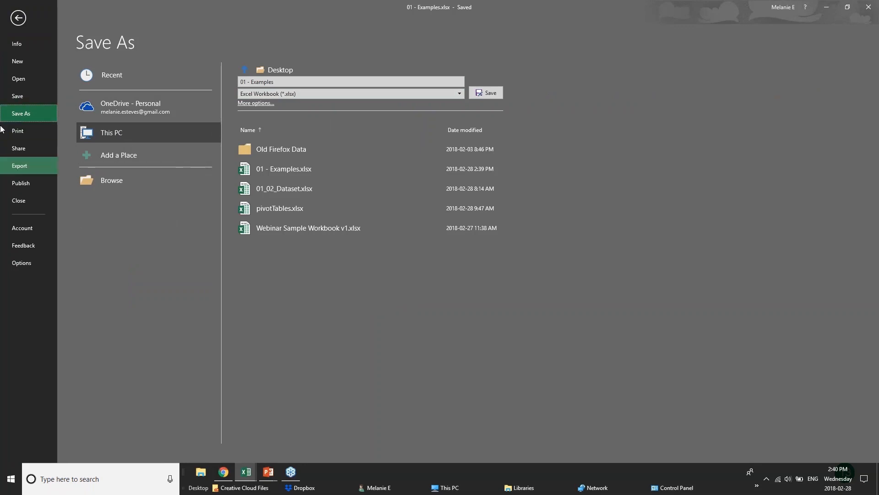
- Open the print settings for the 2017 Budget sheet and choose Microsoft Print to PDF as the printer
{"action": "left_click", "coordinate": [17, 129]}
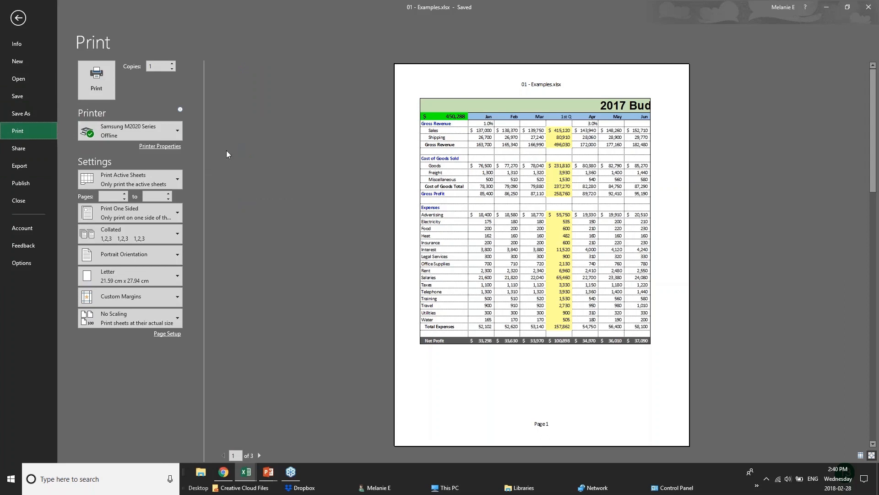
{"action": "mouse_move", "coordinate": [160, 136]}
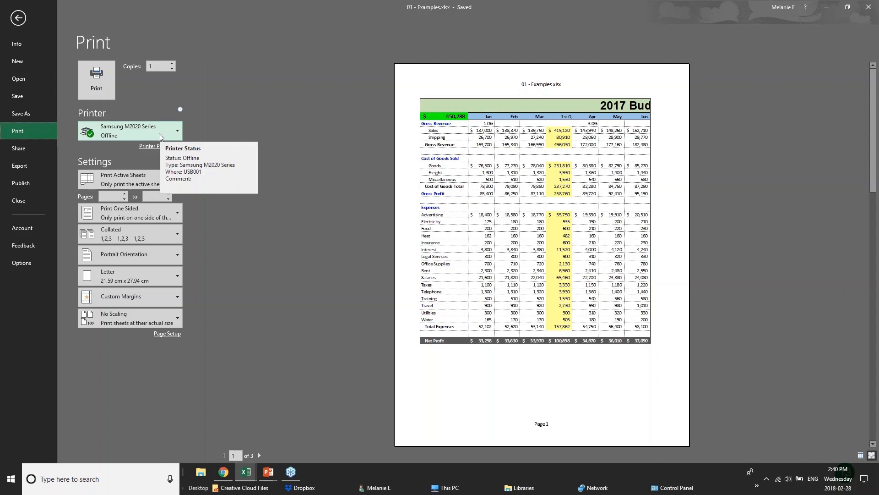
{"action": "left_click", "coordinate": [159, 133]}
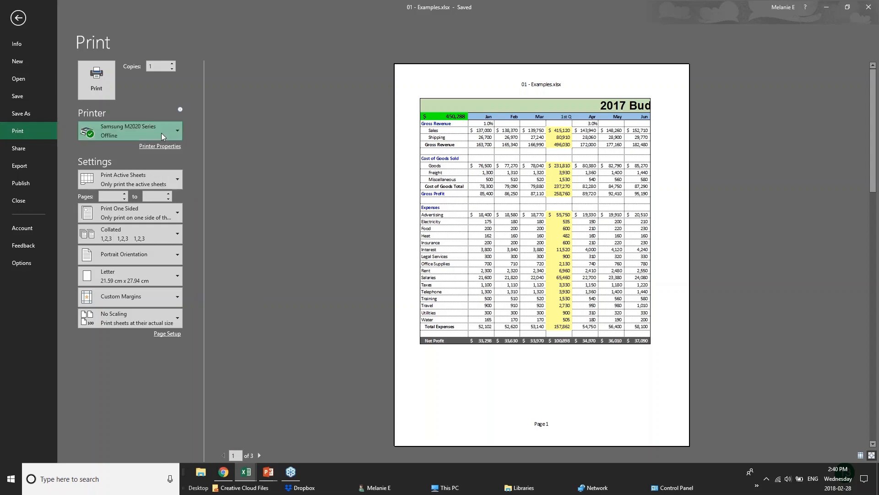
{"action": "left_click", "coordinate": [158, 174]}
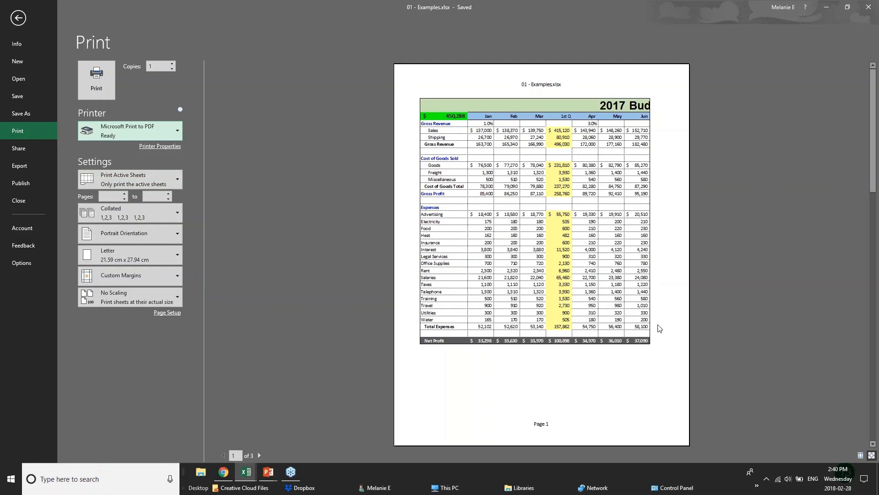
- Page through the print preview to the last page and back, and set the sheet to Landscape Orientation
{"action": "left_click", "coordinate": [260, 455]}
{"action": "left_click", "coordinate": [260, 455]}
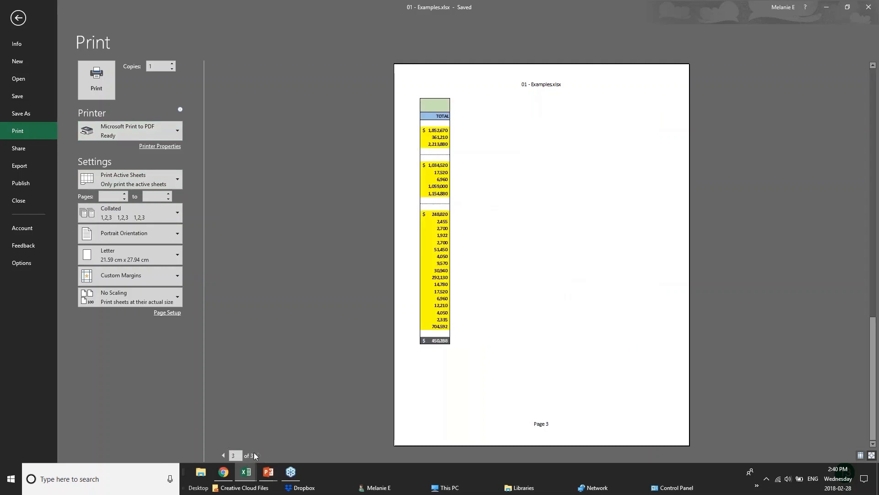
{"action": "left_click", "coordinate": [223, 456]}
{"action": "left_click", "coordinate": [223, 455]}
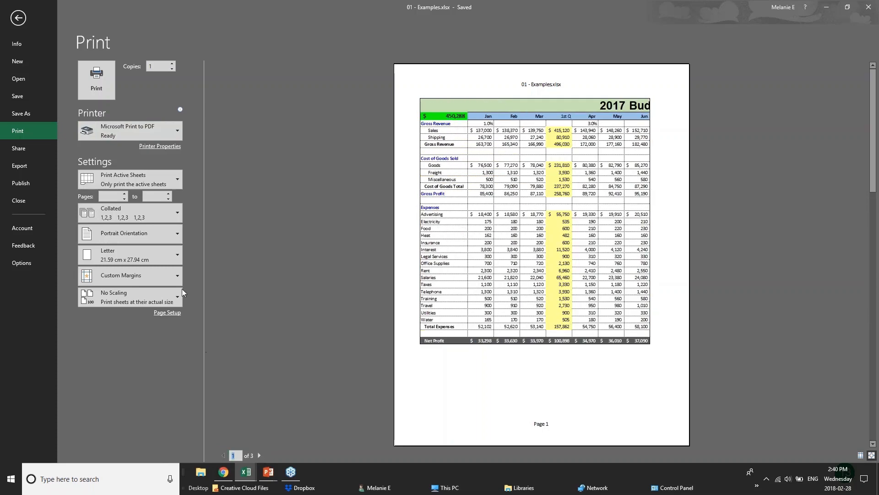
{"action": "left_click", "coordinate": [163, 238]}
{"action": "left_click", "coordinate": [133, 254]}
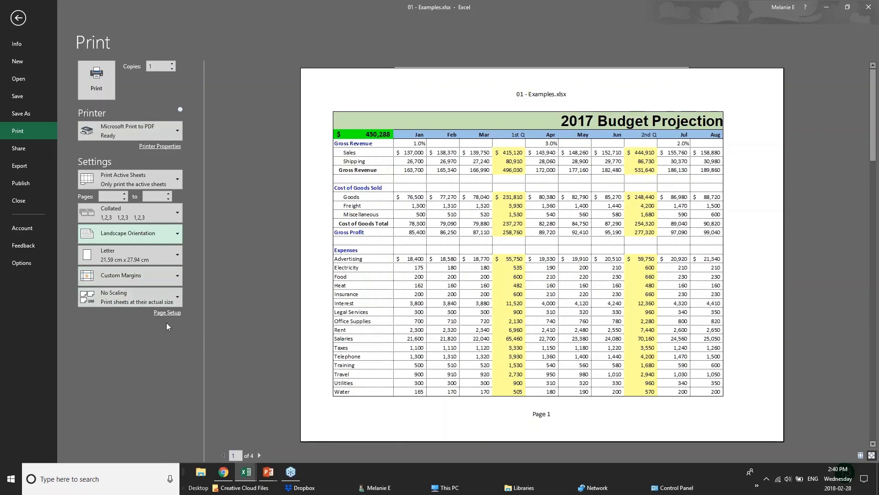
- Try the Print Selection option and return the print range to Print Active Sheets
{"action": "left_click", "coordinate": [176, 177]}
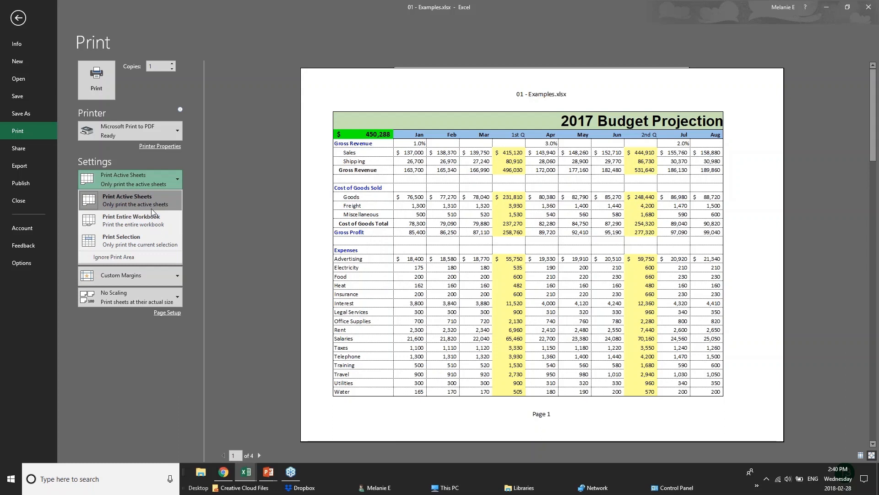
{"action": "left_click", "coordinate": [152, 239]}
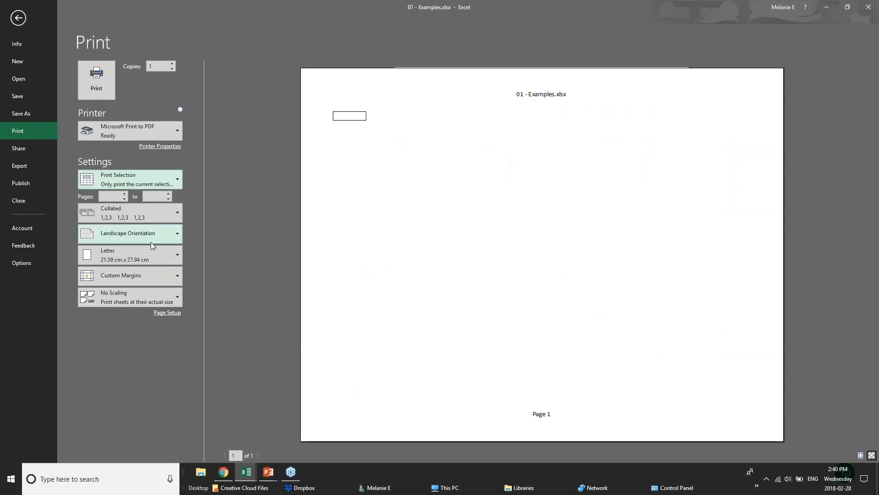
{"action": "left_click", "coordinate": [158, 175]}
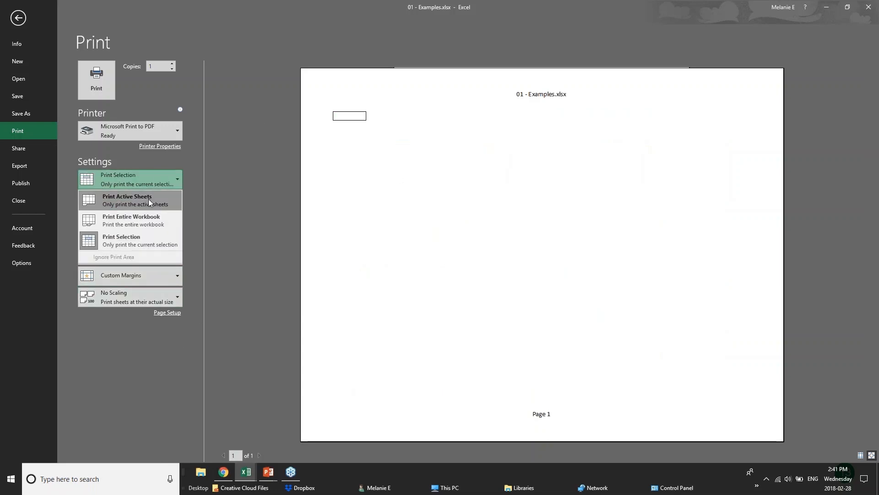
{"action": "left_click", "coordinate": [146, 207]}
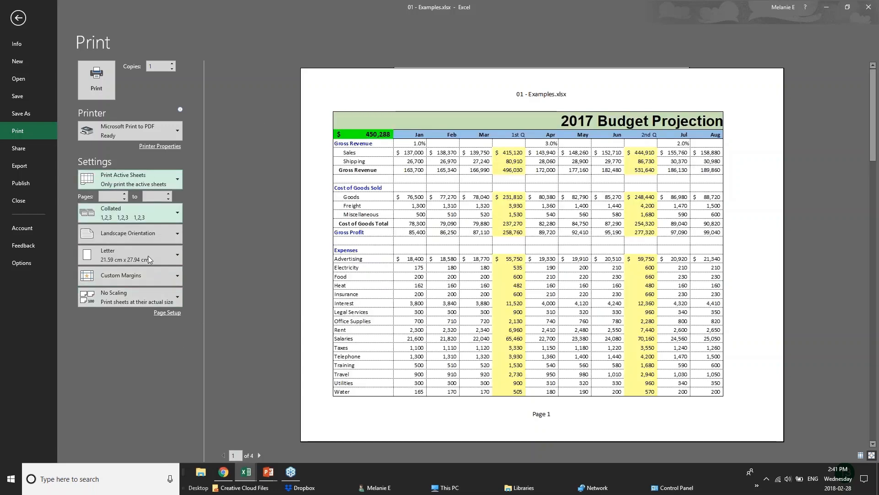
- Apply Narrow margins and, in Page Setup, scale the printout to fit 1 page wide by 1 tall
{"action": "left_click", "coordinate": [173, 276]}
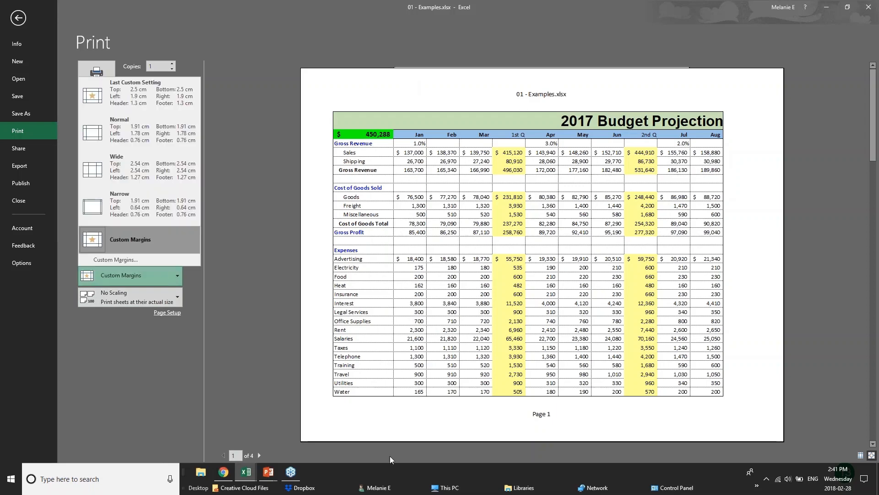
{"action": "left_click", "coordinate": [143, 209]}
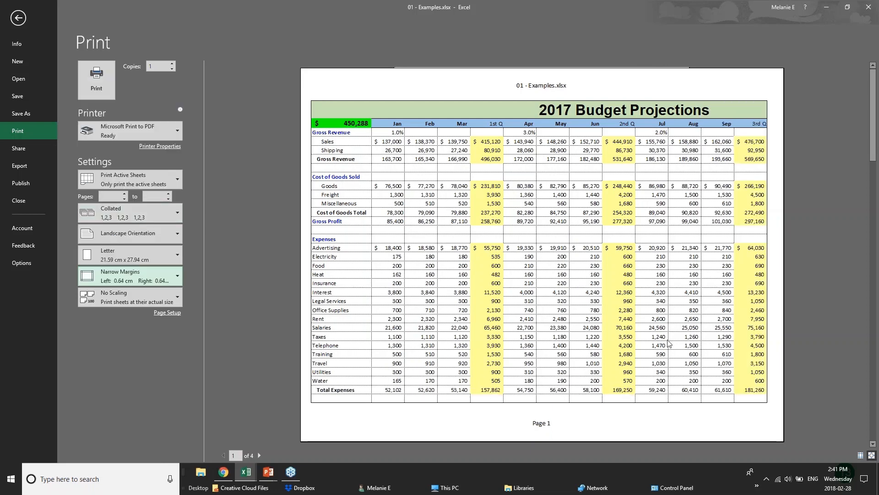
{"action": "left_click", "coordinate": [166, 313]}
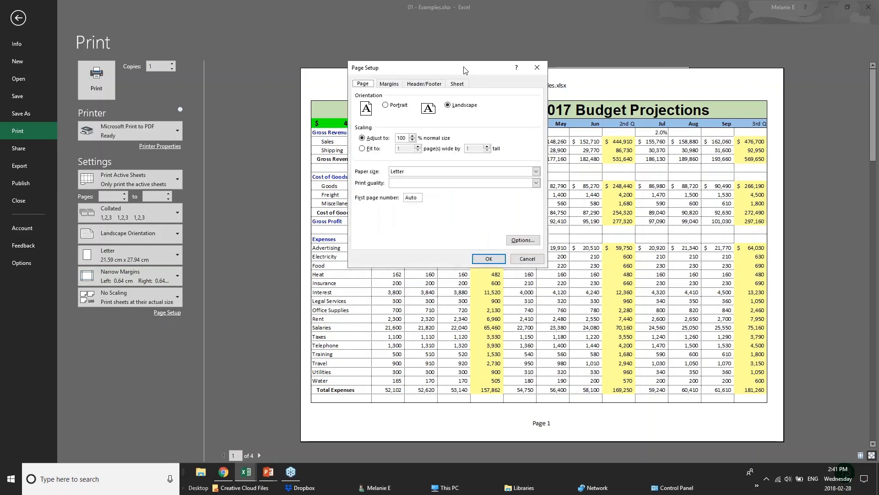
{"action": "left_click", "coordinate": [414, 139]}
{"action": "left_click", "coordinate": [414, 140]}
{"action": "left_click", "coordinate": [414, 140]}
{"action": "left_click", "coordinate": [414, 139]}
{"action": "left_click", "coordinate": [414, 136]}
{"action": "left_click", "coordinate": [368, 150]}
- View the margin settings and enter BUDGET PROJECTIONS in the left section of a custom page header
{"action": "left_click", "coordinate": [392, 85]}
{"action": "left_click", "coordinate": [423, 84]}
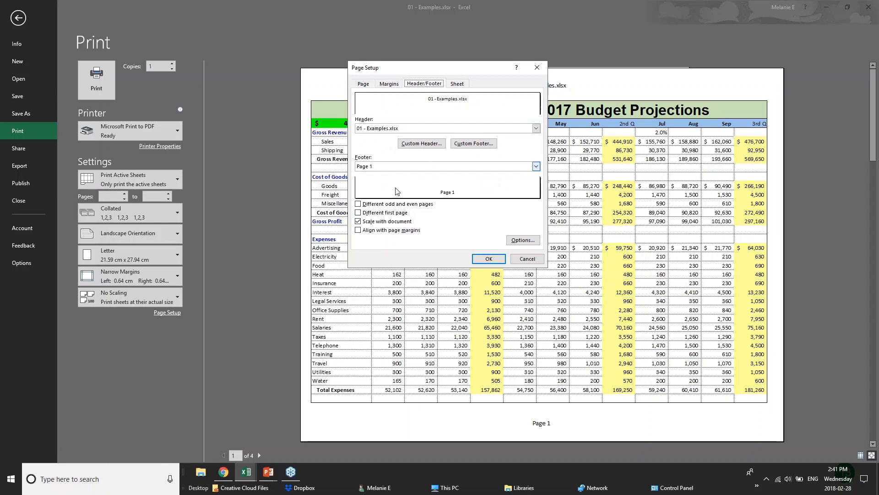
{"action": "left_click", "coordinate": [411, 129]}
{"action": "left_click", "coordinate": [411, 131]}
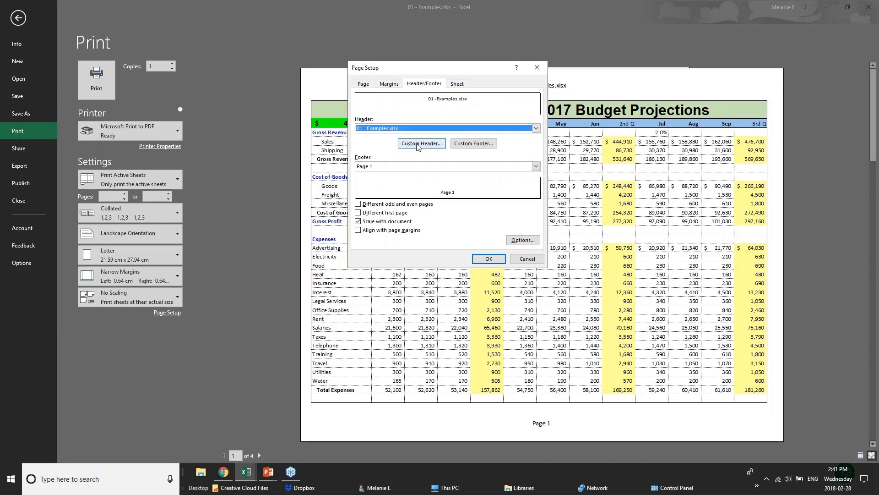
{"action": "left_click", "coordinate": [416, 144]}
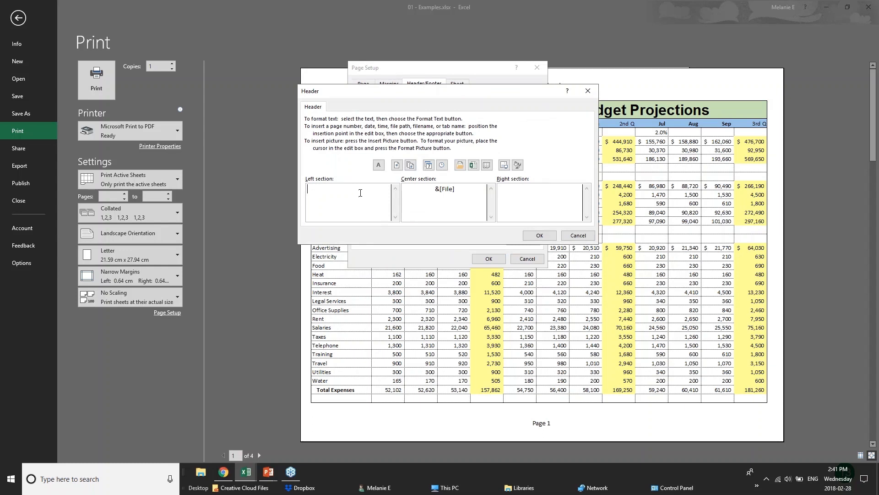
{"action": "type", "text": "BUDGET PROJECTIONS"}
- Replace the file name code in the header's center section with CONFIDENTIAL and apply the page setup
{"action": "left_click_drag", "start_coordinate": [455, 189], "coordinate": [403, 188]}
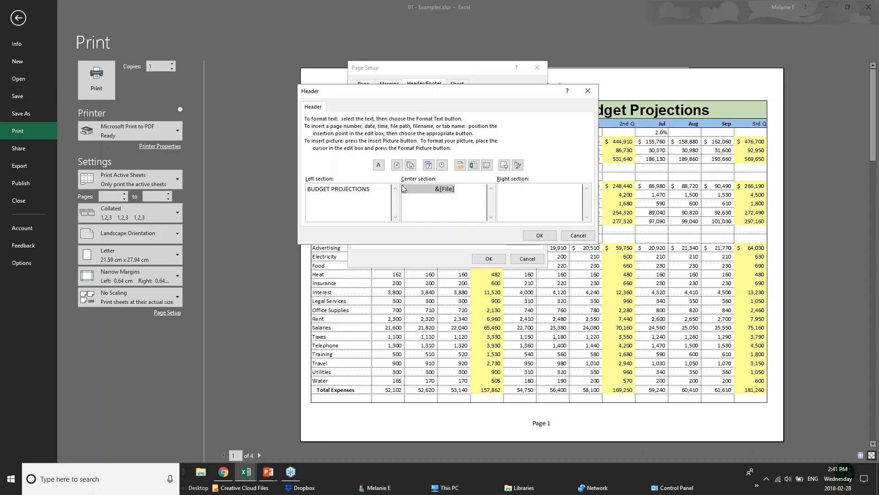
{"action": "type", "text": "CONFIDENTIAL"}
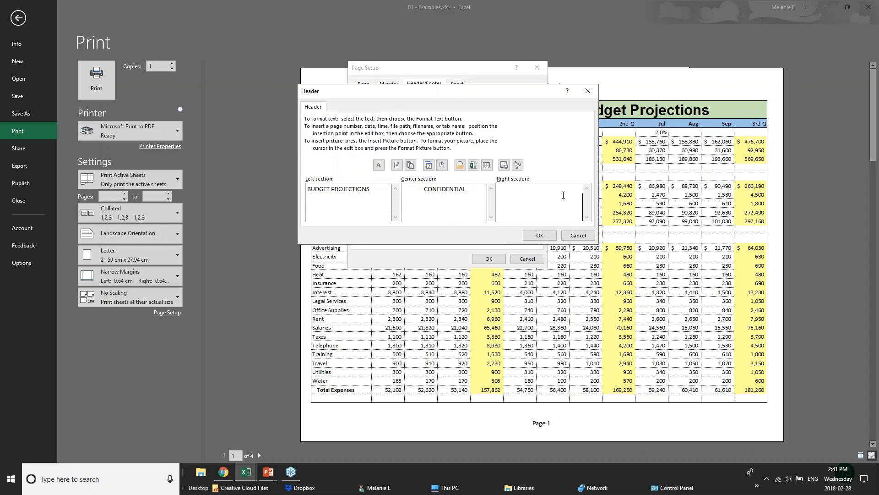
{"action": "left_click", "coordinate": [540, 235]}
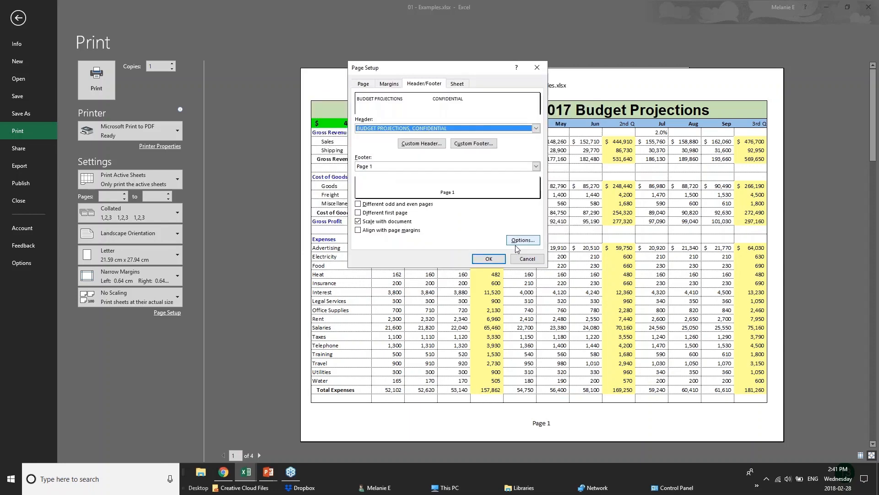
{"action": "left_click", "coordinate": [490, 259]}
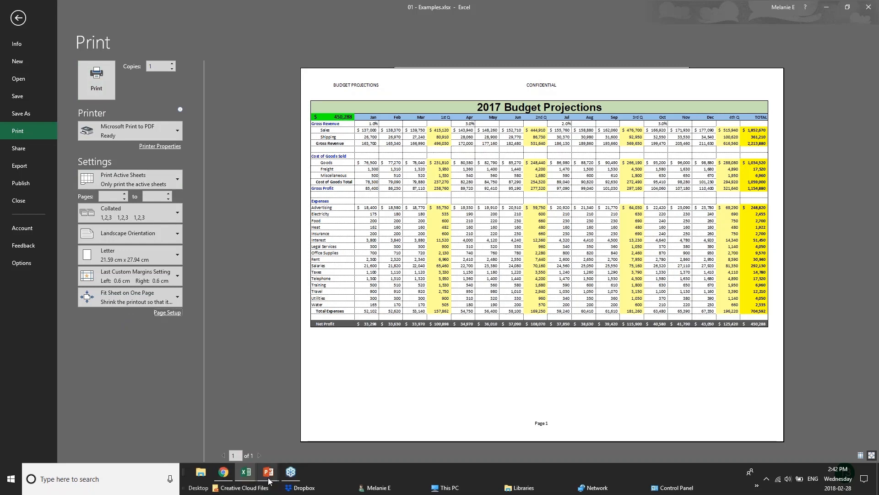
- Switch to the PowerPoint slide show and advance to the Sharing & Security slide
{"action": "mouse_move", "coordinate": [265, 479]}
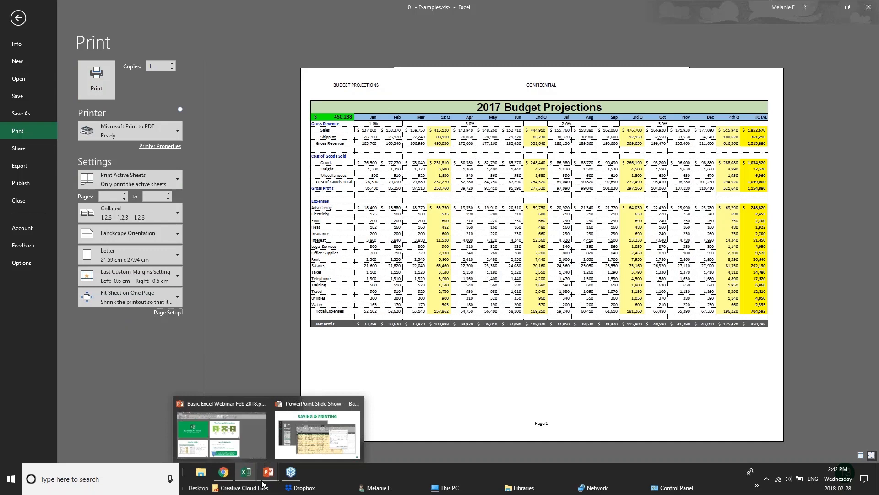
{"action": "left_click", "coordinate": [317, 435]}
{"action": "key", "text": "Right"}
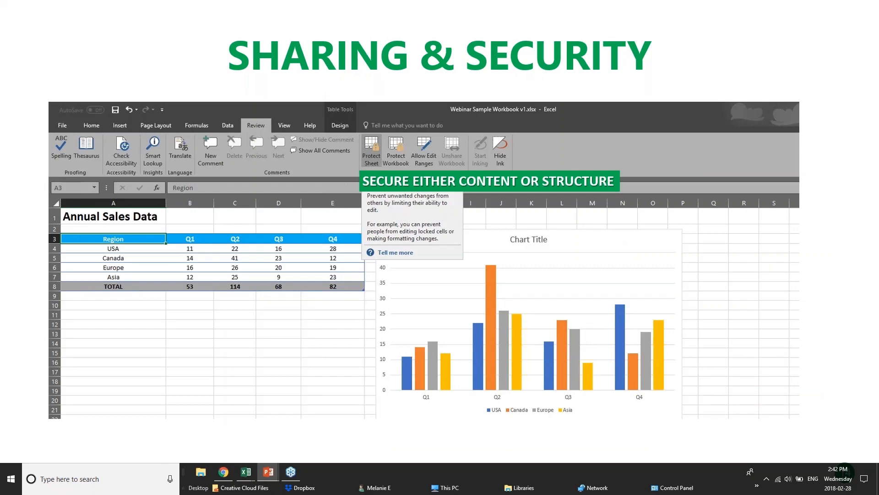
- Return to the 01 - Examples.xlsx workbook in Excel and leave its print settings
{"action": "left_click", "coordinate": [225, 473]}
{"action": "mouse_move", "coordinate": [246, 473]}
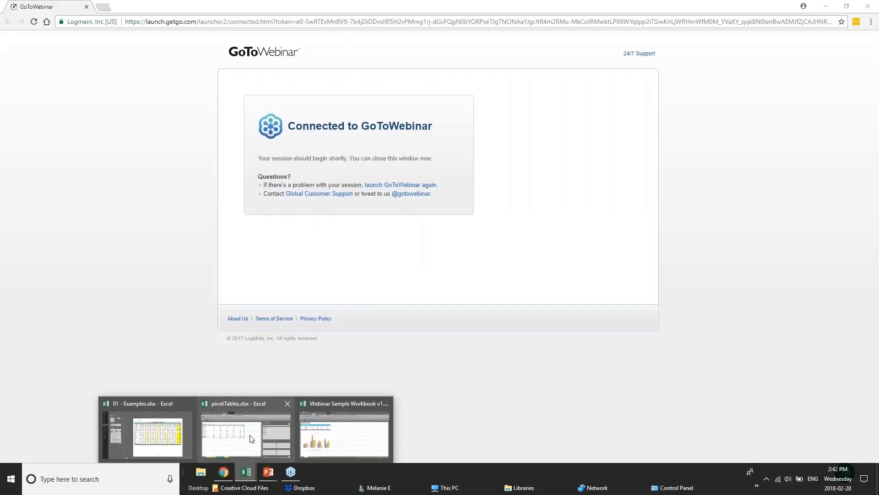
{"action": "left_click", "coordinate": [158, 439]}
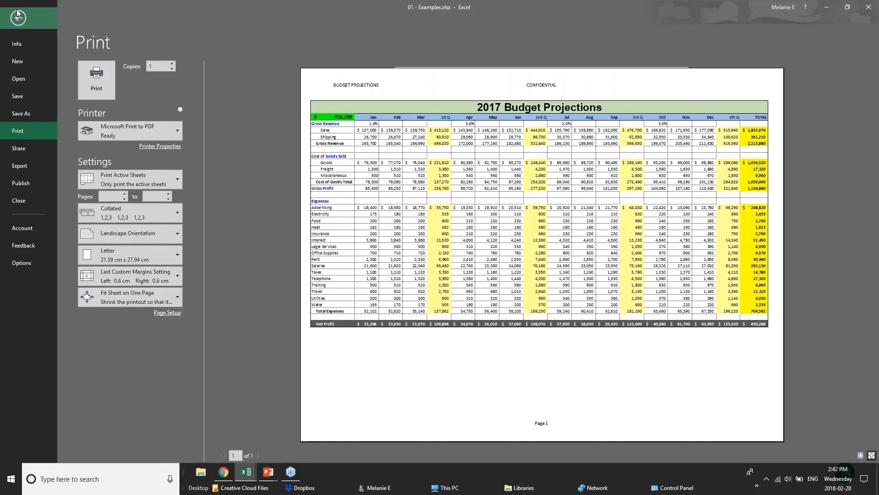
{"action": "left_click", "coordinate": [17, 17]}
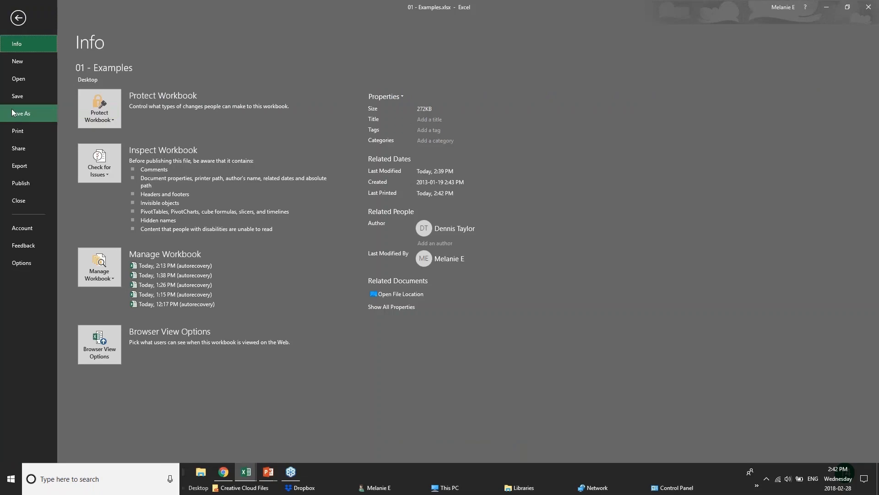
- View the file password fields in the General Options for saving, cancel without saving, and return to the worksheet
{"action": "left_click", "coordinate": [16, 113]}
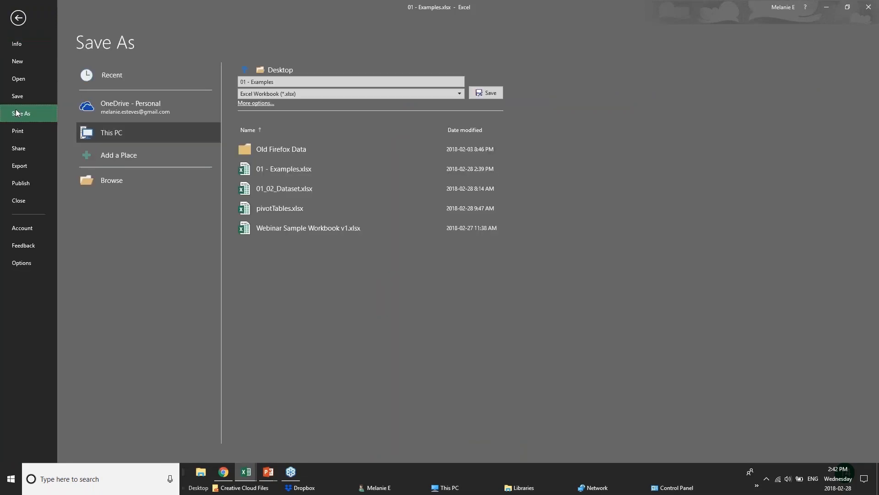
{"action": "left_click", "coordinate": [110, 112]}
{"action": "left_click", "coordinate": [119, 135]}
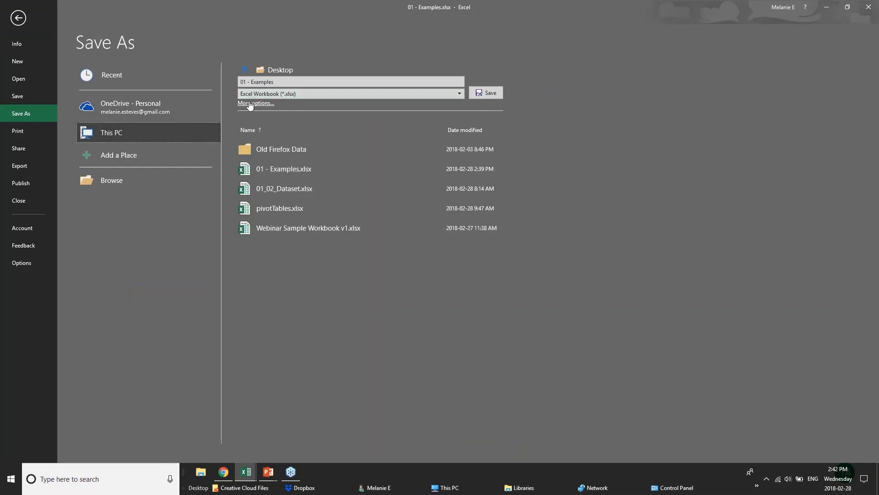
{"action": "key", "text": "F12"}
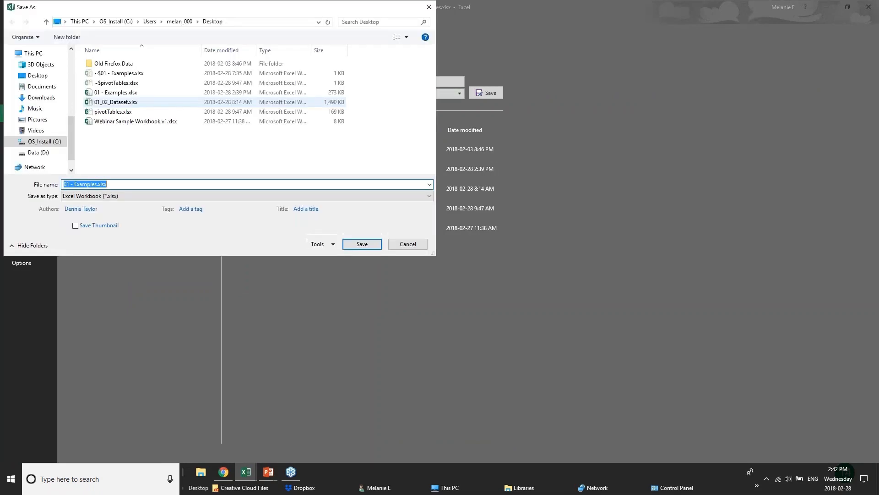
{"action": "left_click", "coordinate": [316, 244]}
{"action": "left_click", "coordinate": [339, 275]}
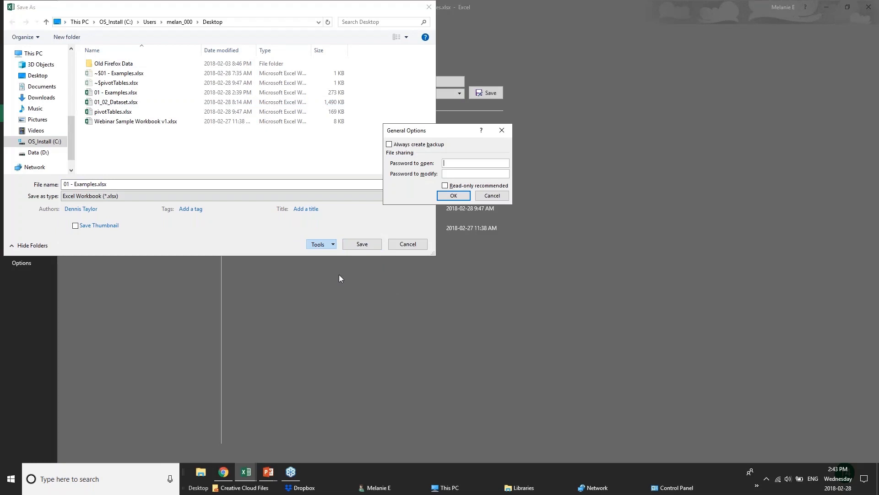
{"action": "left_click", "coordinate": [497, 198]}
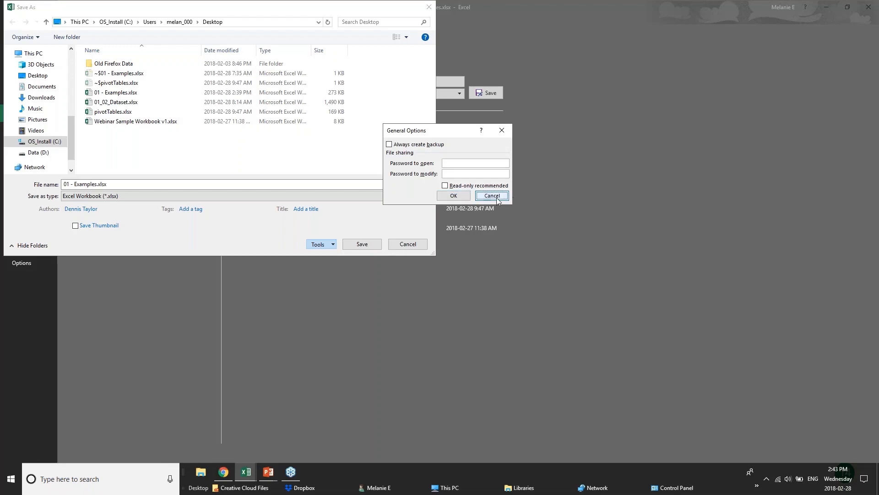
{"action": "left_click", "coordinate": [408, 245]}
{"action": "left_click", "coordinate": [18, 18]}
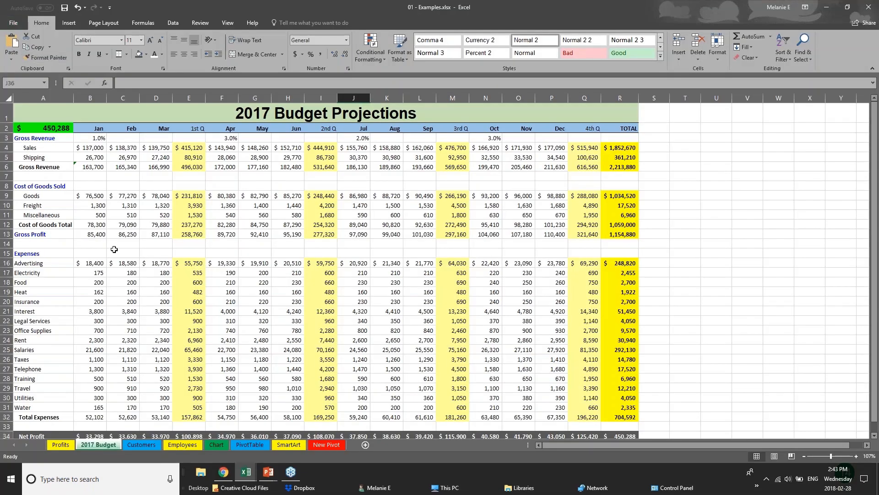
- Select a few cells on the 2017 Budget sheet, including the first-quarter Gross Profit, and display the Employees sheet
{"action": "left_click", "coordinate": [114, 249]}
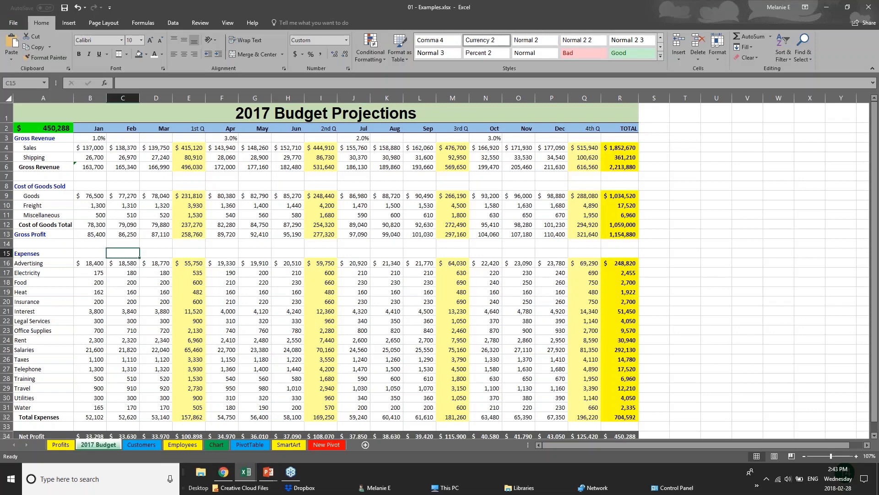
{"action": "left_click", "coordinate": [179, 221]}
{"action": "left_click", "coordinate": [195, 232]}
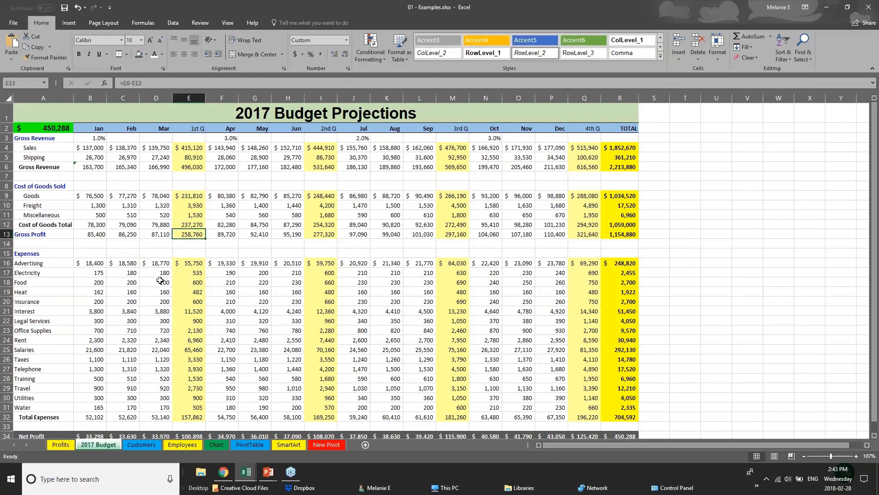
{"action": "left_click", "coordinate": [130, 442]}
{"action": "left_click", "coordinate": [191, 446]}
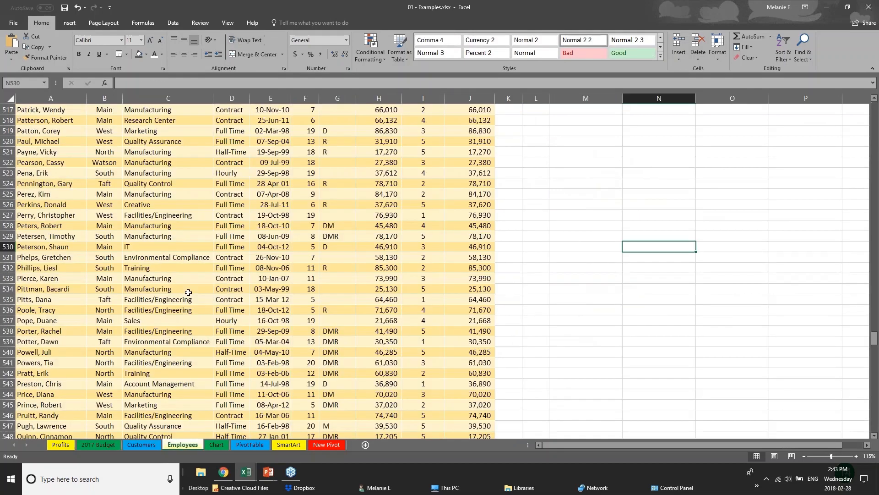
- Examine the Salary values and New Salary formulas in the first rows of the Employees list
{"action": "scroll", "coordinate": [188, 292], "scroll_direction": "up", "scroll_amount": 1}
{"action": "left_click_drag", "start_coordinate": [874, 337], "coordinate": [874, 108]}
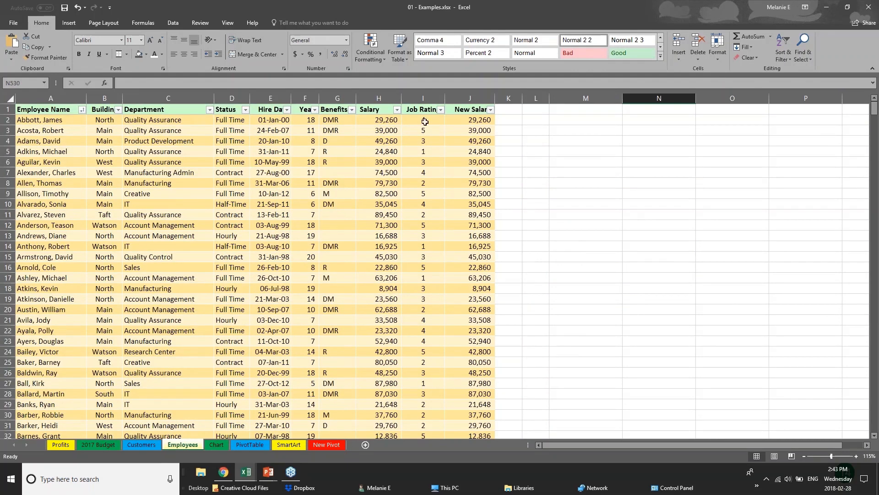
{"action": "left_click", "coordinate": [378, 110]}
{"action": "left_click", "coordinate": [378, 120]}
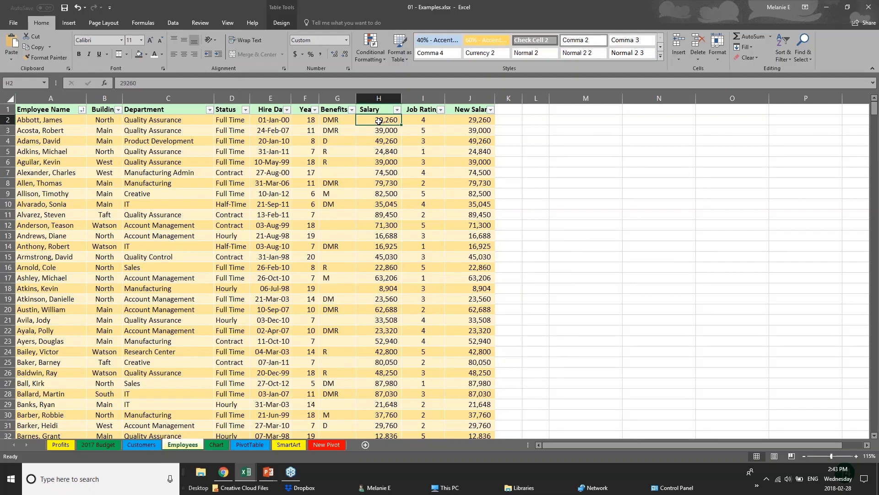
{"action": "left_click", "coordinate": [479, 120]}
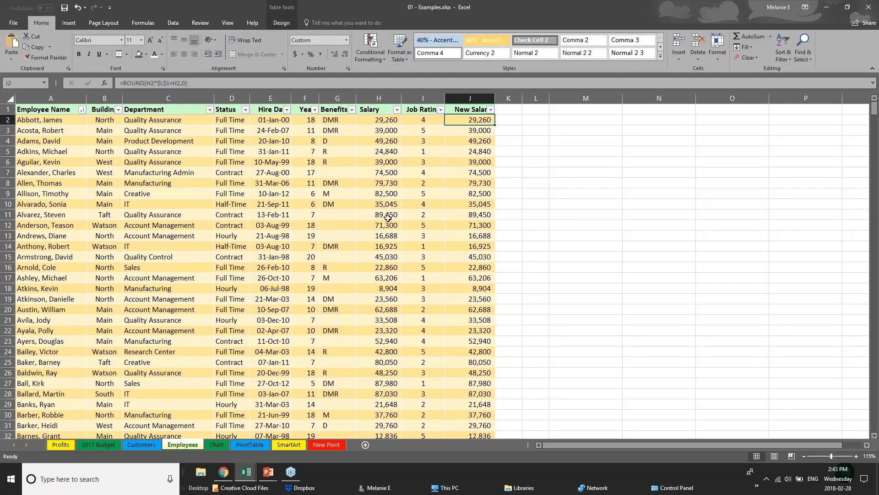
{"action": "left_click", "coordinate": [259, 290]}
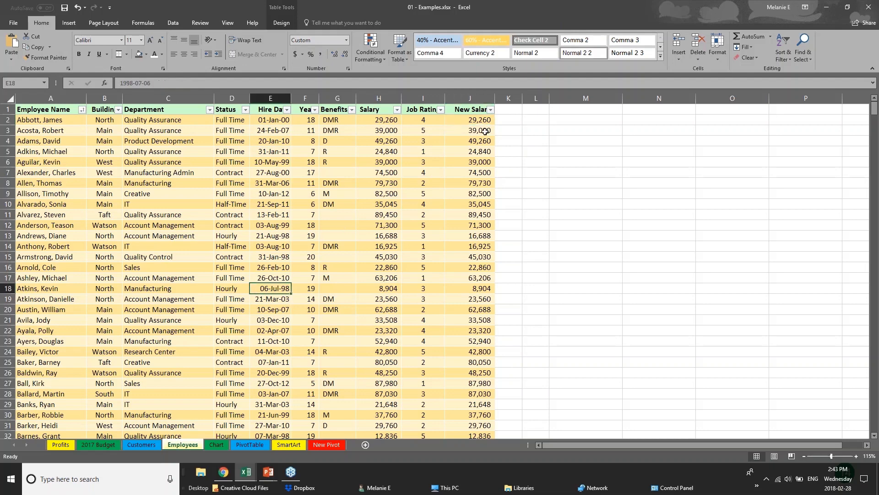
{"action": "left_click", "coordinate": [464, 110]}
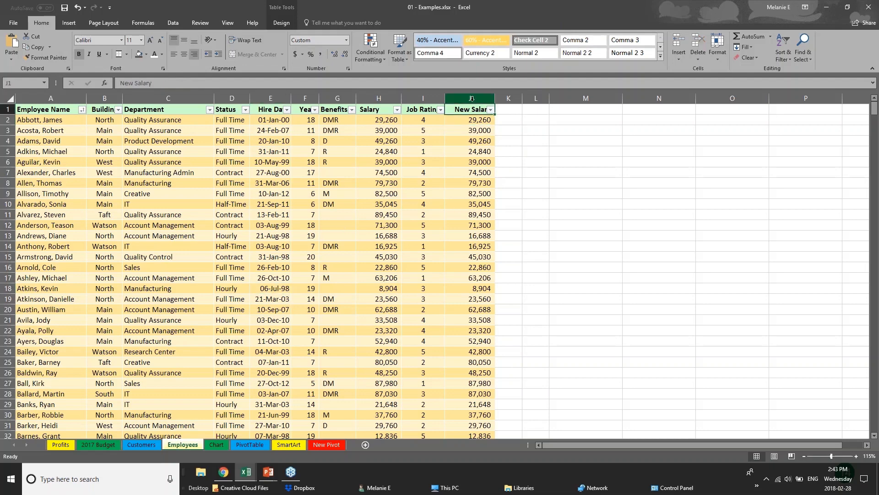
{"action": "left_click", "coordinate": [486, 120]}
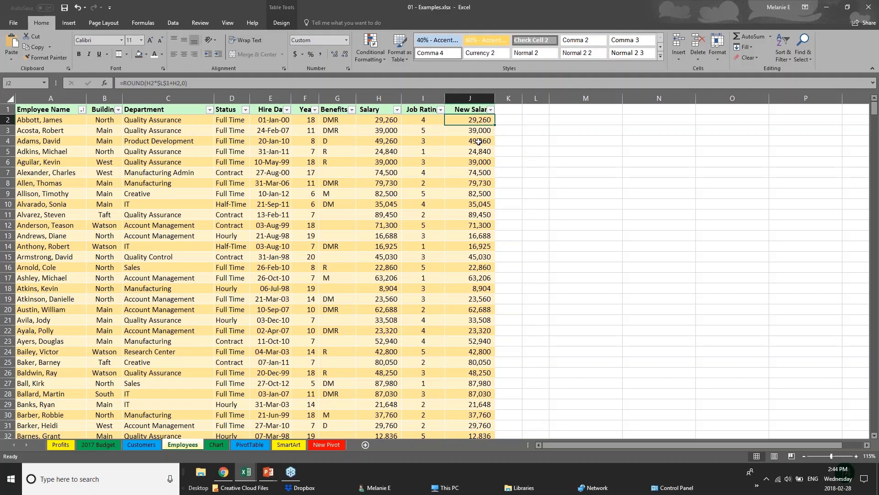
{"action": "left_click", "coordinate": [480, 138]}
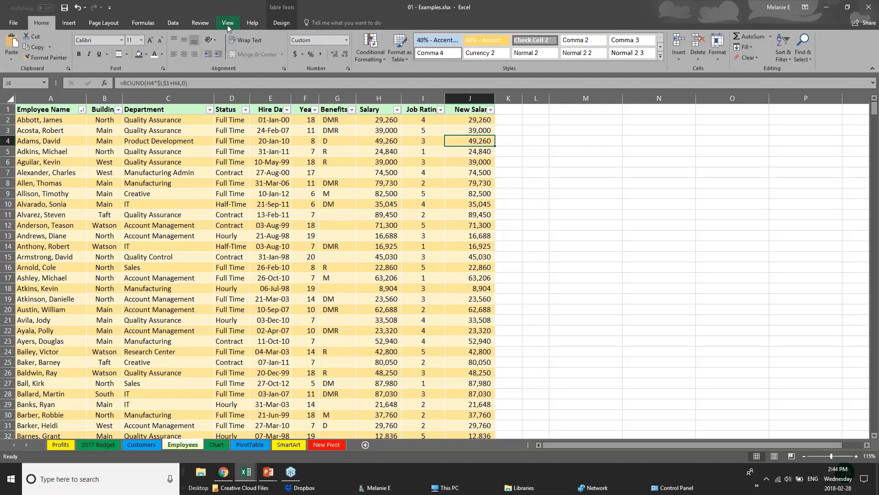
- Look over the sheet and workbook protection commands and select example cells in the Salary, Years and New Salary columns
{"action": "left_click", "coordinate": [200, 22]}
{"action": "left_click", "coordinate": [379, 203]}
{"action": "left_click", "coordinate": [380, 121]}
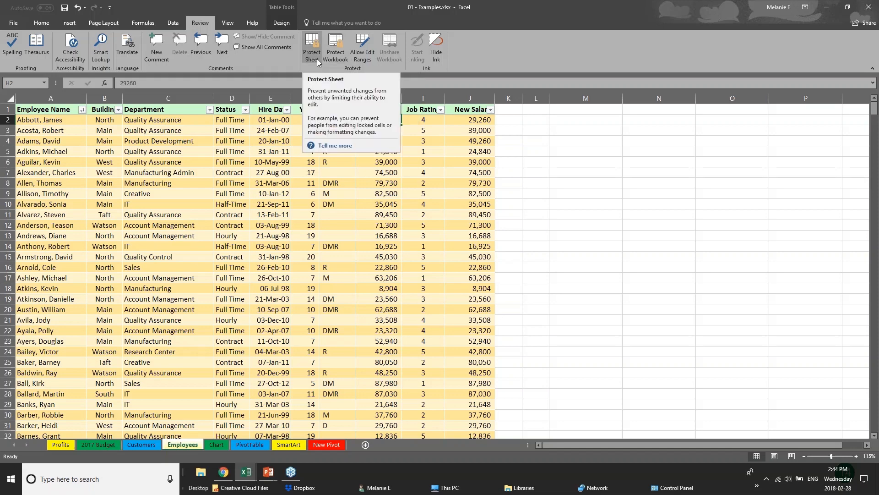
{"action": "left_click", "coordinate": [295, 197]}
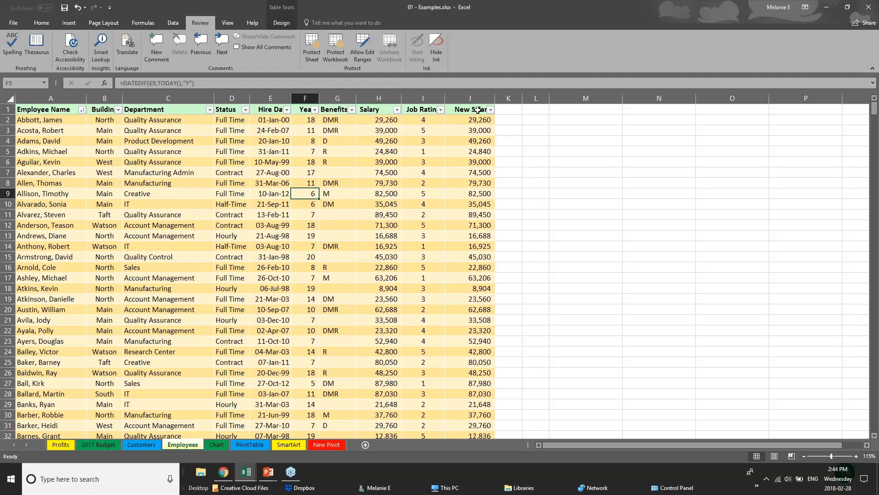
{"action": "left_click_drag", "start_coordinate": [476, 113], "coordinate": [496, 218]}
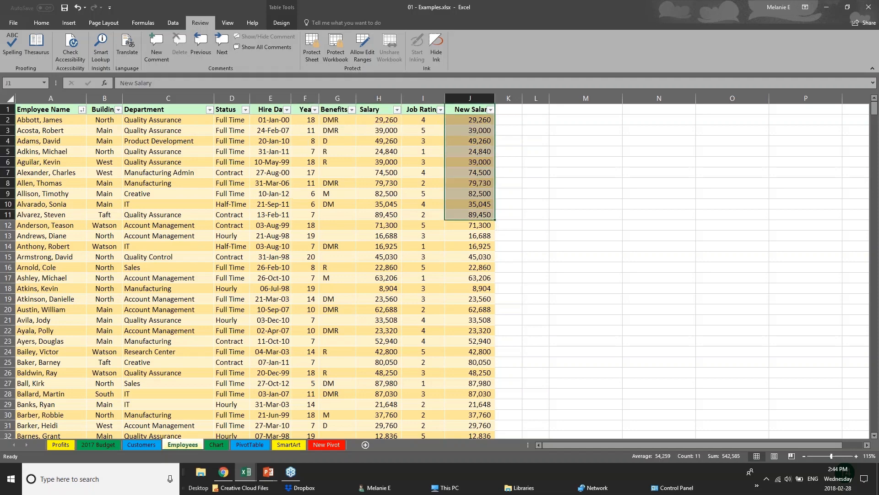
- Select the whole Salary column, try protecting the sheet with a password, and cancel
{"action": "left_click", "coordinate": [378, 98]}
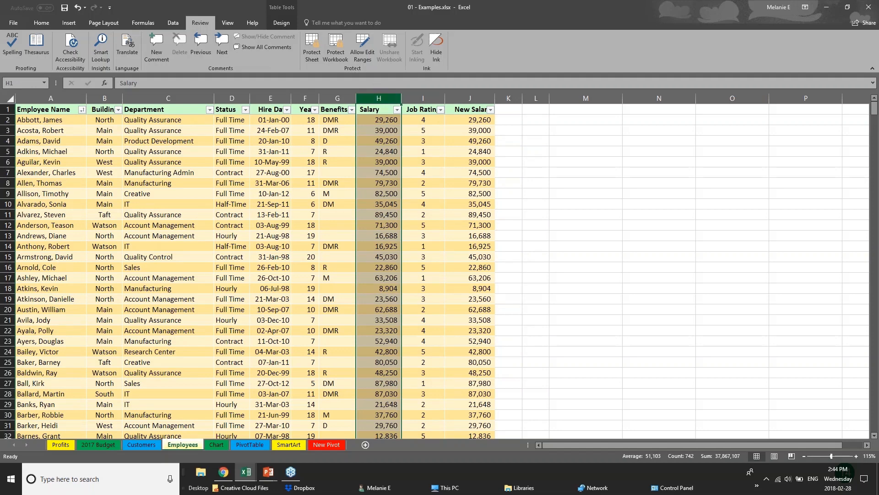
{"action": "left_click", "coordinate": [311, 55]}
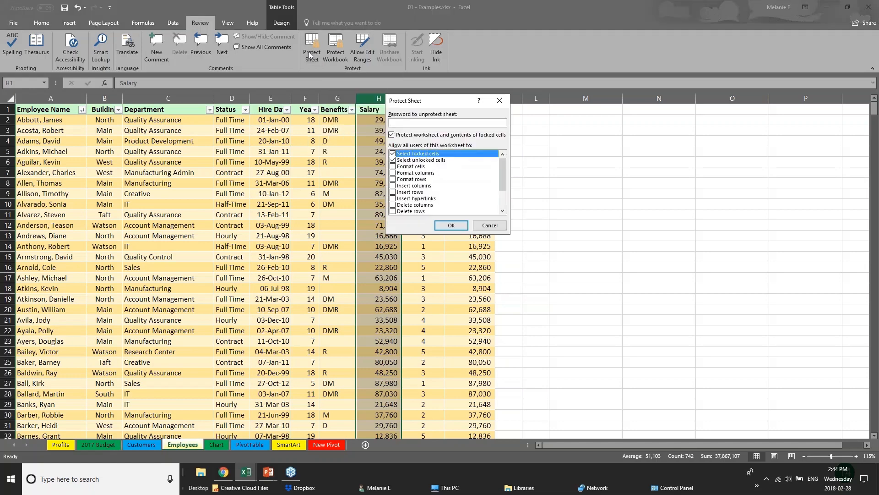
{"action": "type", "text": "••"}
{"action": "left_click", "coordinate": [481, 224]}
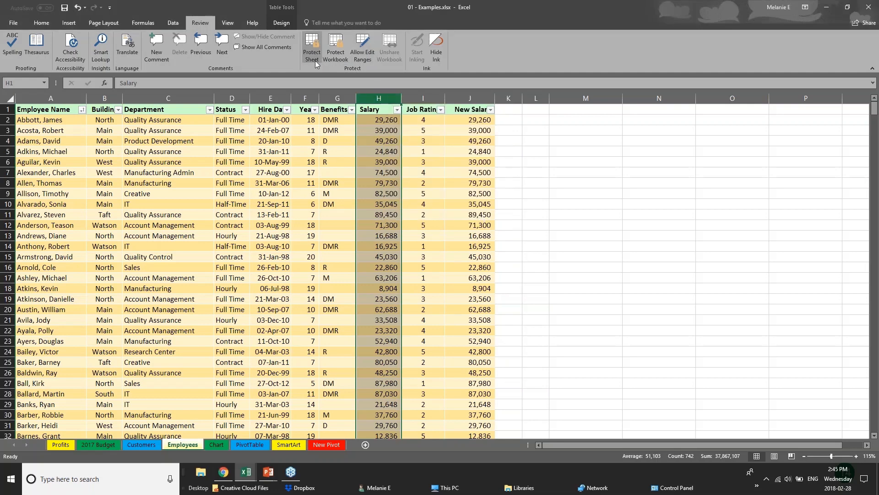
- Try protecting the sheet with a password, disallow selecting locked cells, review the remaining permissions including Edit objects, and cancel
{"action": "left_click", "coordinate": [263, 371]}
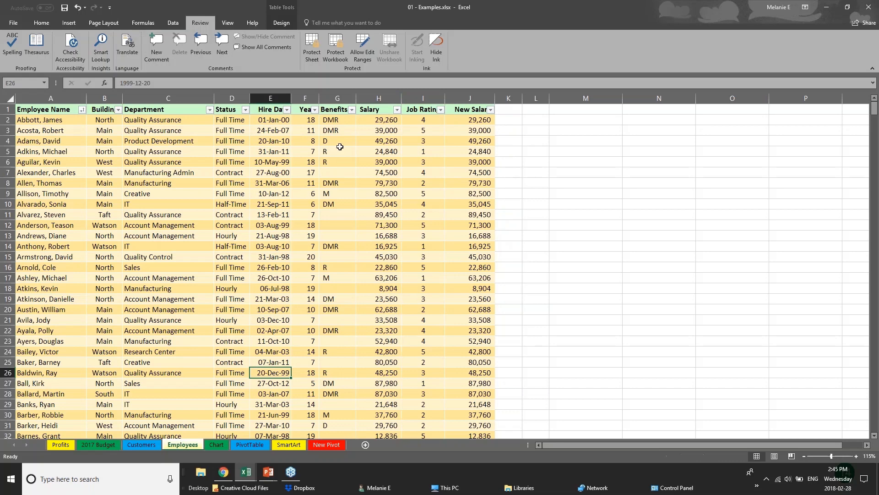
{"action": "left_click", "coordinate": [313, 60]}
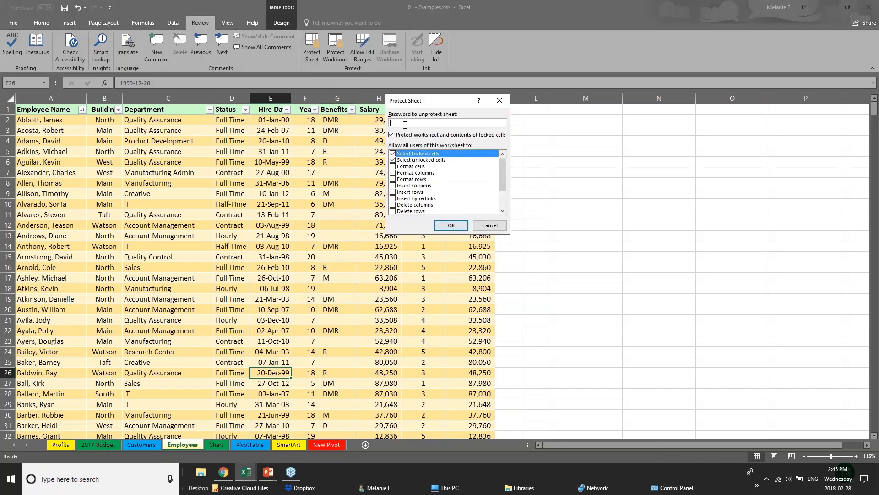
{"action": "type", "text": "p"}
{"action": "left_click", "coordinate": [392, 154]}
{"action": "left_click_drag", "start_coordinate": [502, 183], "coordinate": [502, 200]}
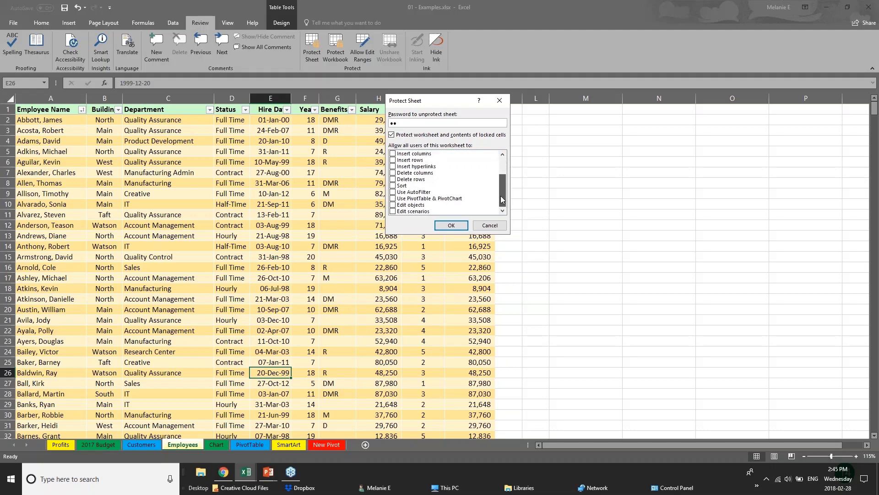
{"action": "left_click", "coordinate": [393, 205]}
{"action": "left_click_drag", "start_coordinate": [502, 185], "coordinate": [502, 166]}
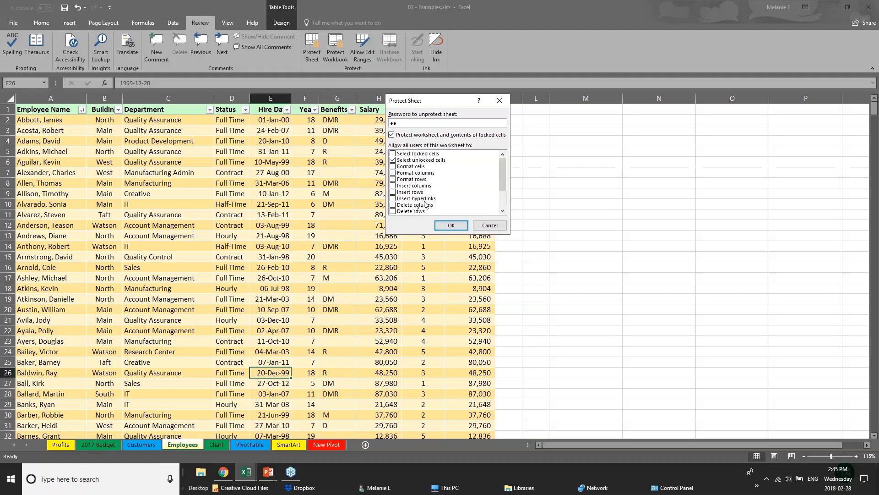
{"action": "left_click", "coordinate": [476, 226]}
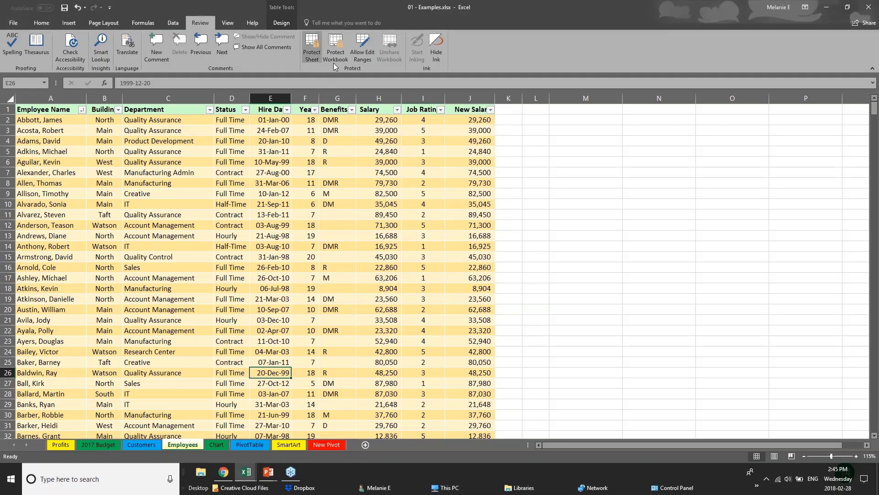
- Select a couple of Salary cells, view the Protect Workbook settings for structure and windows, and cancel
{"action": "left_click", "coordinate": [382, 201]}
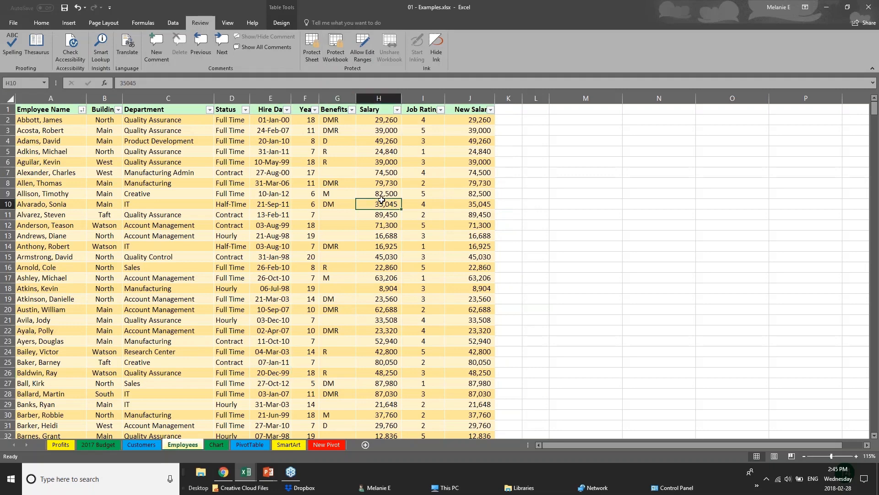
{"action": "left_click", "coordinate": [373, 166]}
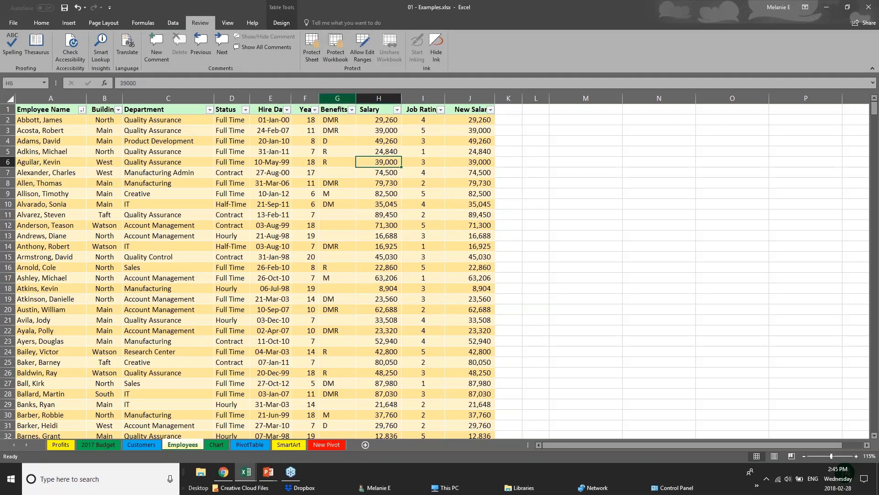
{"action": "left_click", "coordinate": [335, 59]}
{"action": "left_click", "coordinate": [489, 197]}
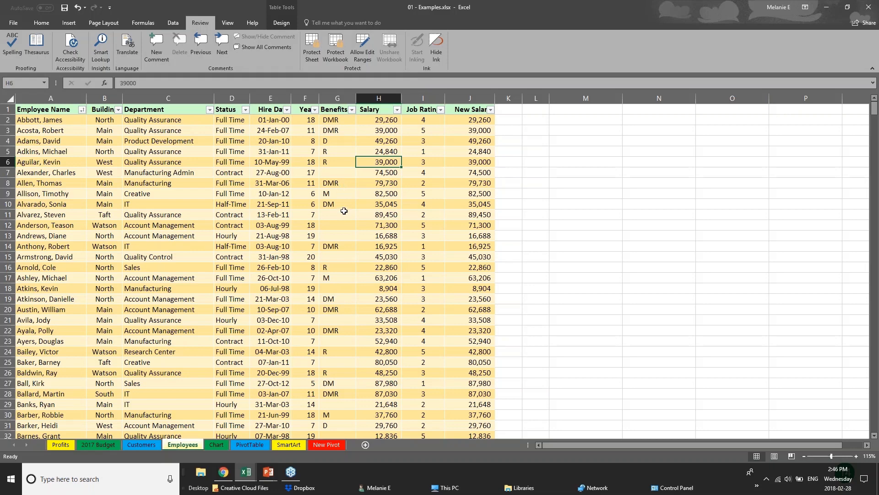
- Hide the Salary and New Salary columns on the Employees sheet
{"action": "left_click", "coordinate": [270, 98]}
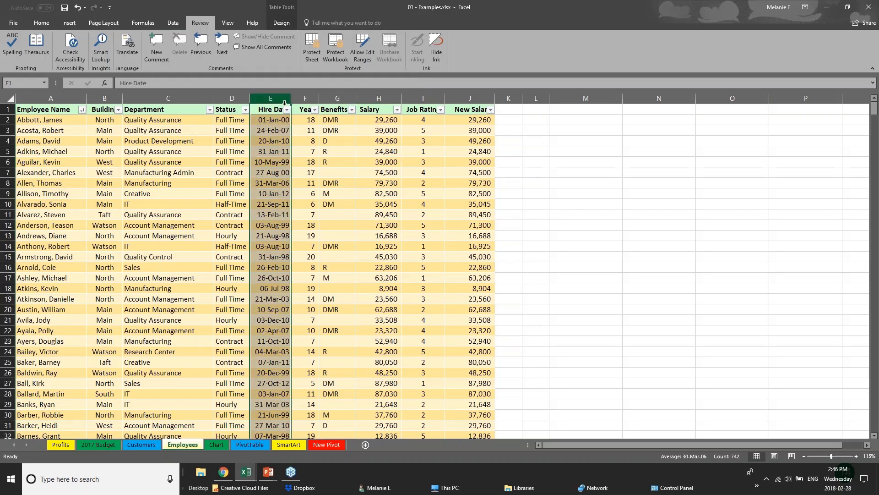
{"action": "left_click", "coordinate": [305, 99]}
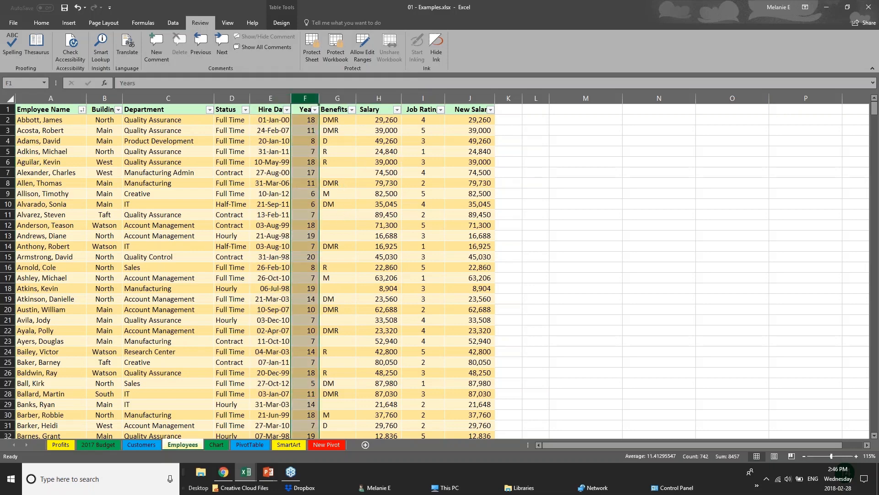
{"action": "left_click", "coordinate": [382, 98]}
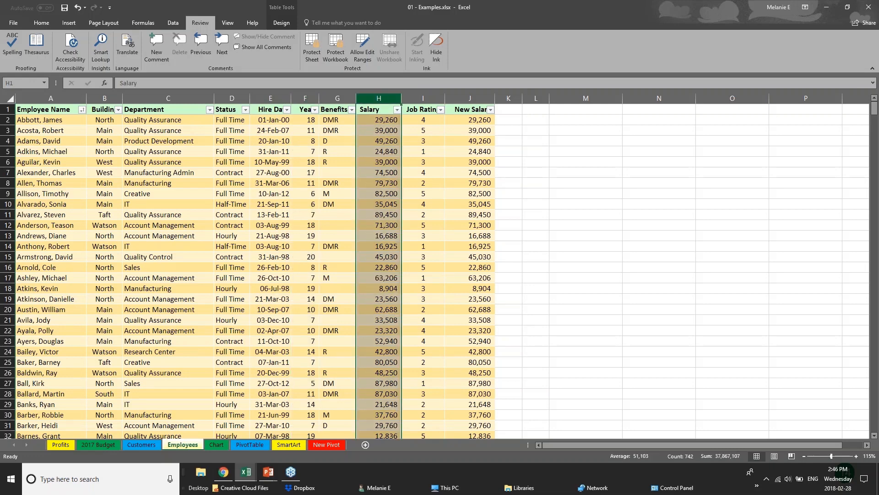
{"action": "right_click", "coordinate": [384, 99]}
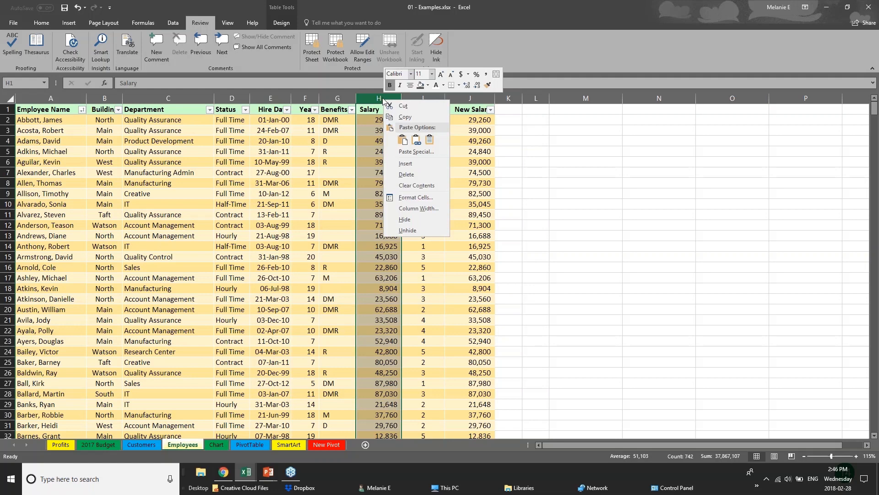
{"action": "left_click", "coordinate": [413, 220]}
{"action": "left_click", "coordinate": [424, 98]}
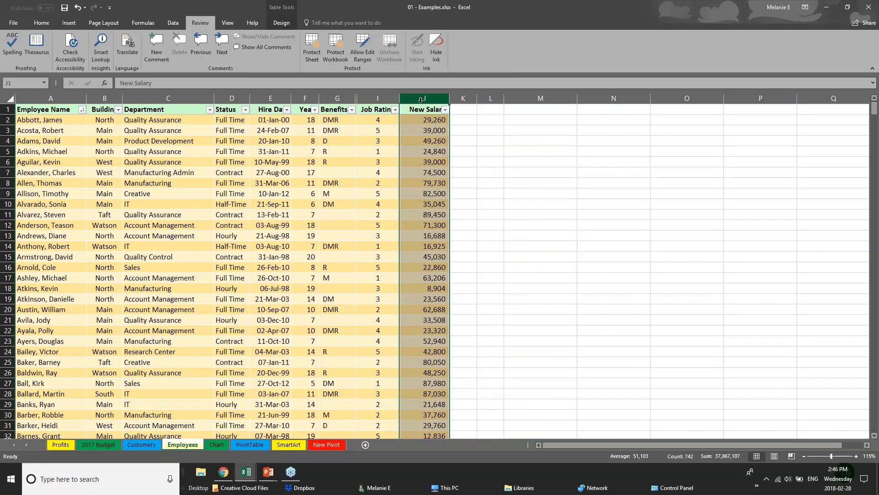
{"action": "right_click", "coordinate": [421, 100]}
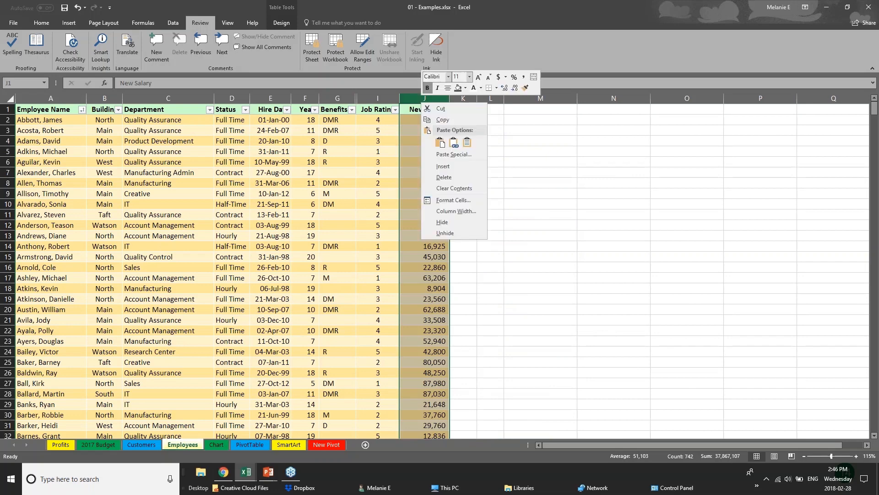
{"action": "left_click", "coordinate": [447, 222]}
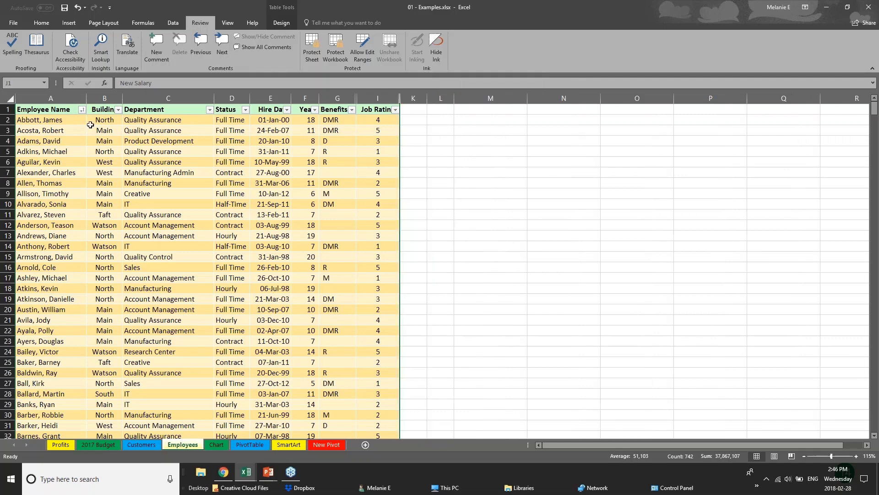
- Protect the workbook's structure with a password and re-enter the password in the confirmation field
{"action": "left_click", "coordinate": [340, 50]}
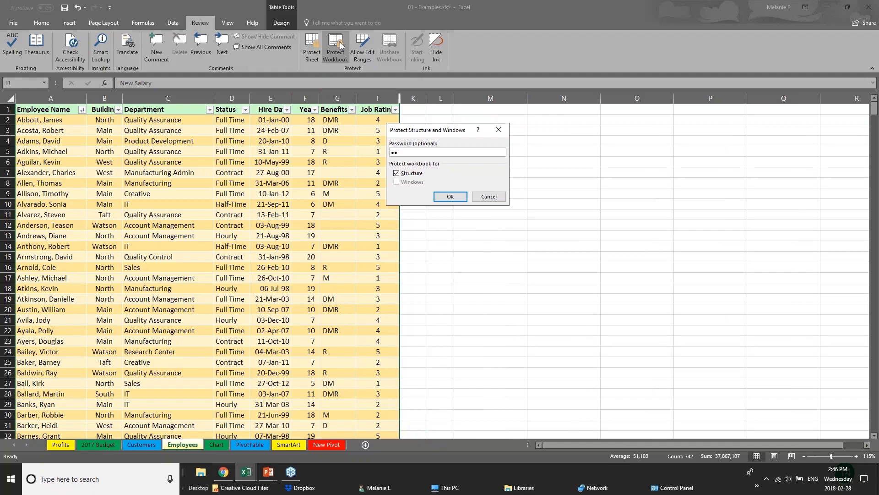
{"action": "key", "text": "Return"}
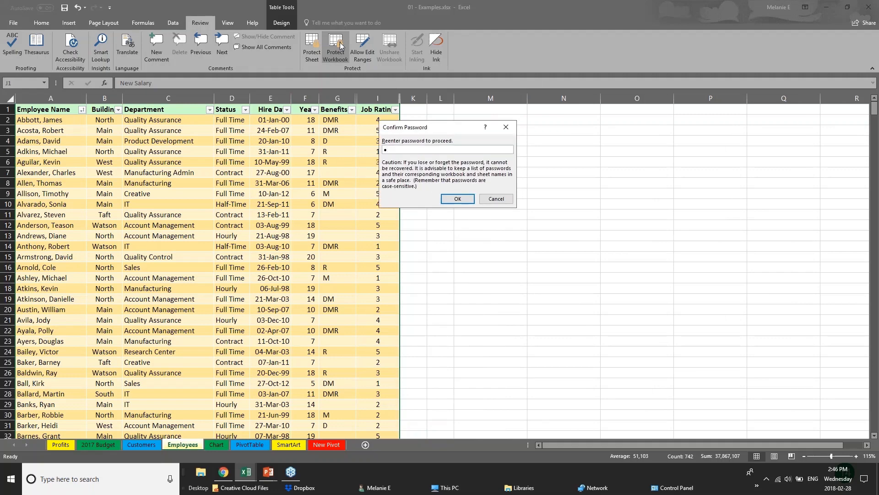
{"action": "type", "text": "1"}
{"action": "key", "text": "Return"}
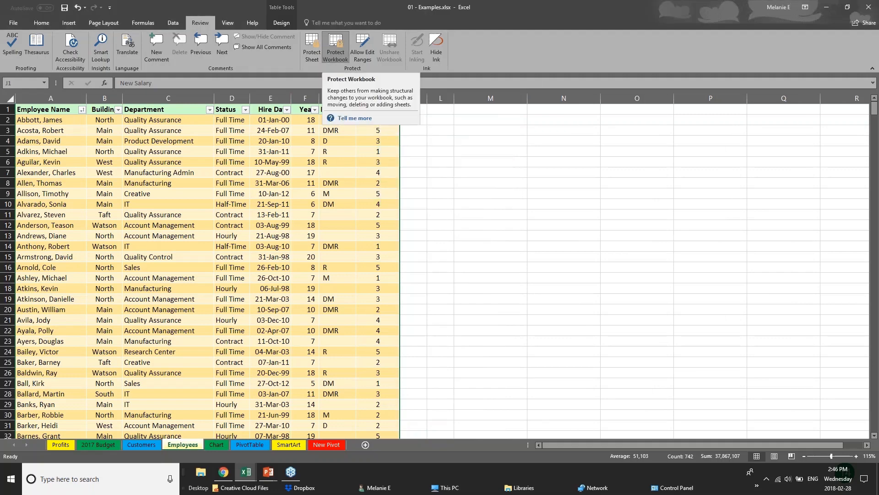
- Test selecting individual cells across the Employees list and the whole Benefits column beside the hidden Salary column
{"action": "left_click", "coordinate": [294, 193]}
{"action": "left_click", "coordinate": [341, 182]}
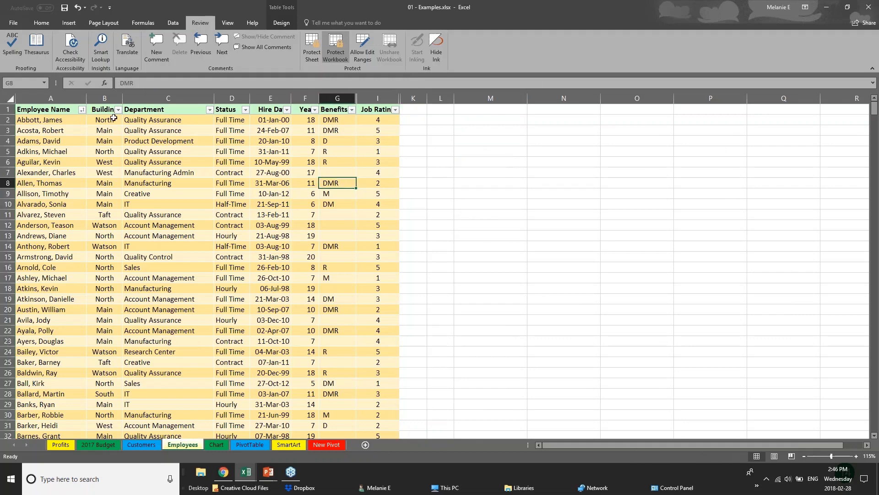
{"action": "left_click", "coordinate": [113, 118]}
{"action": "left_click", "coordinate": [110, 162]}
{"action": "left_click", "coordinate": [17, 320]}
{"action": "left_click", "coordinate": [131, 247]}
{"action": "left_click", "coordinate": [106, 204]}
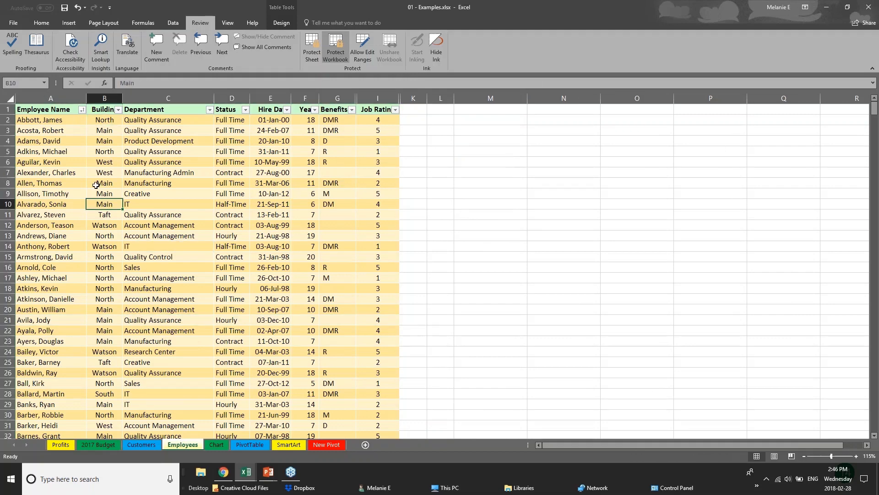
{"action": "left_click", "coordinate": [269, 257]}
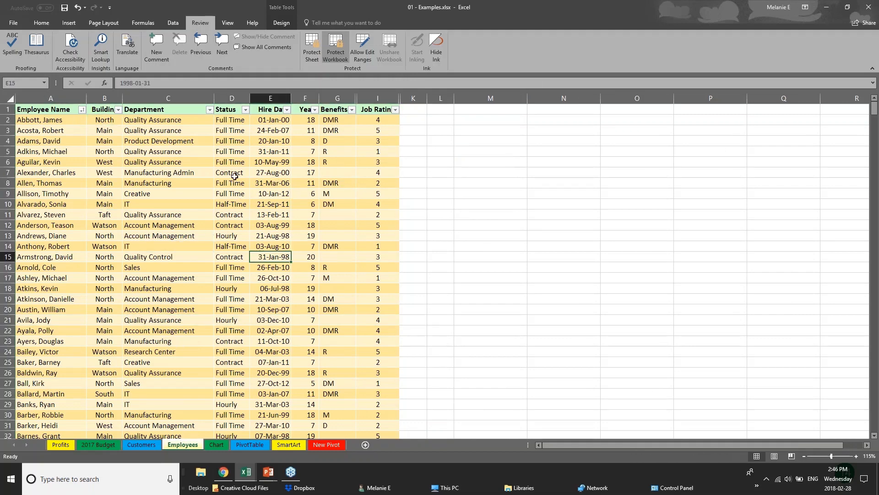
{"action": "left_click", "coordinate": [326, 98]}
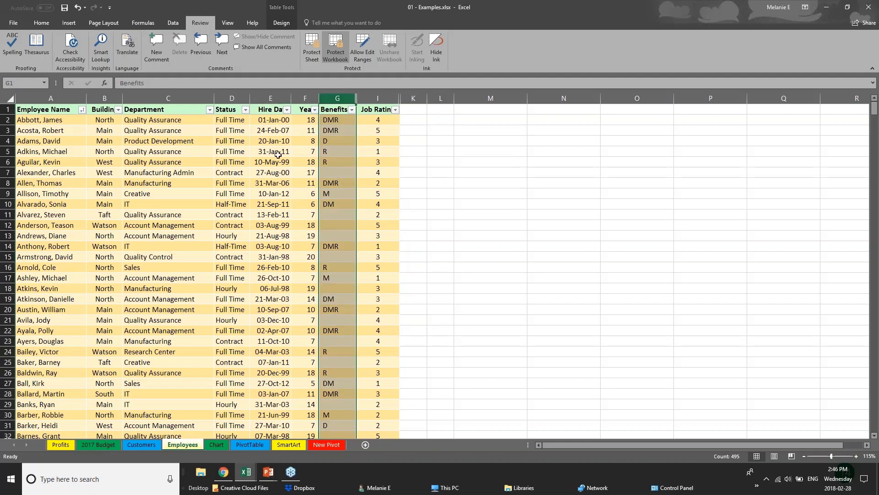
- Examine the Department cells and the column commands available for Department, and select the Status column
{"action": "left_click", "coordinate": [197, 162]}
{"action": "left_click", "coordinate": [152, 225]}
{"action": "scroll", "coordinate": [151, 233], "scroll_direction": "down", "scroll_amount": 12}
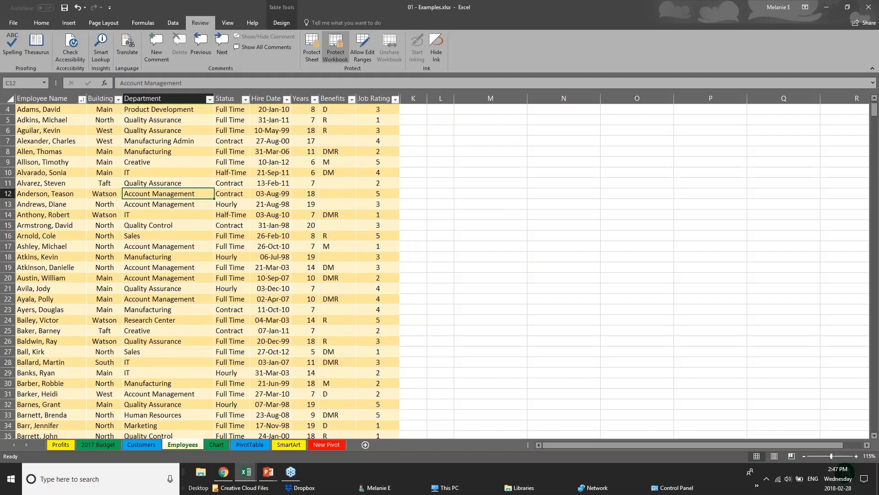
{"action": "scroll", "coordinate": [150, 241], "scroll_direction": "up", "scroll_amount": 12}
{"action": "right_click", "coordinate": [168, 98]}
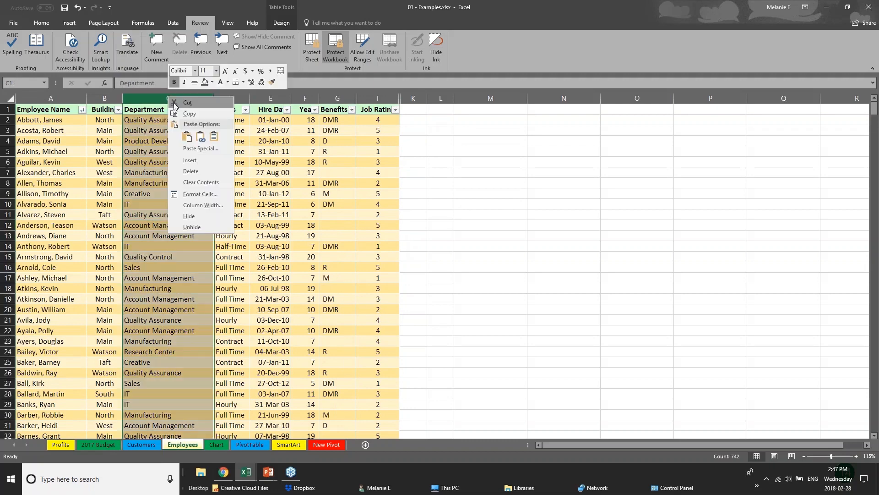
{"action": "key", "text": "Escape"}
{"action": "left_click_drag", "start_coordinate": [190, 98], "coordinate": [232, 99]}
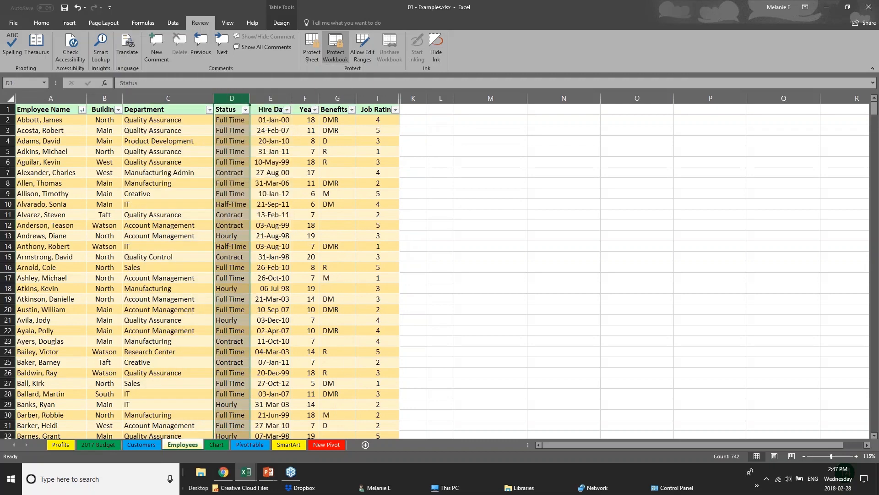
- Try to unhide the hidden salary columns from the Years and Benefits columns
{"action": "right_click", "coordinate": [312, 99]}
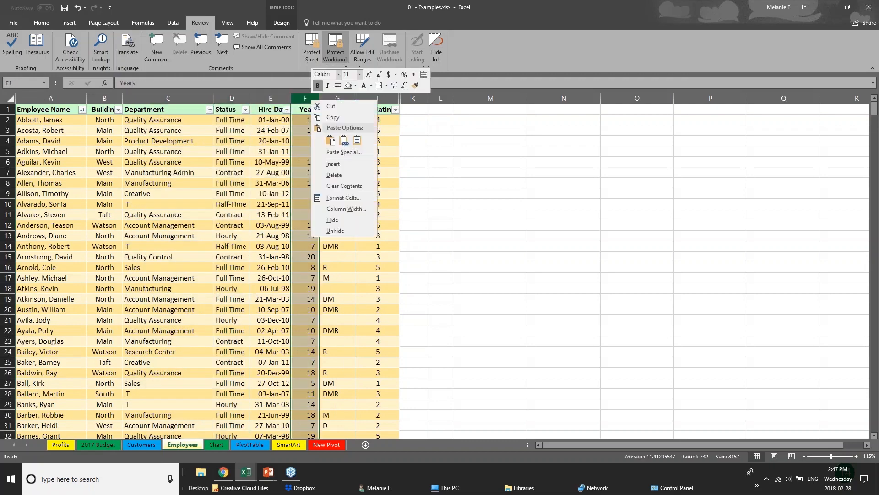
{"action": "left_click", "coordinate": [351, 231]}
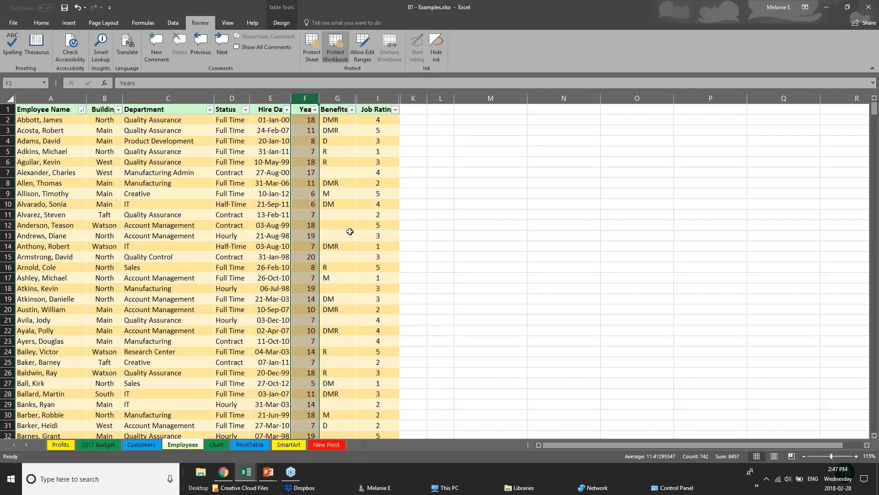
{"action": "right_click", "coordinate": [345, 99]}
{"action": "left_click", "coordinate": [380, 235]}
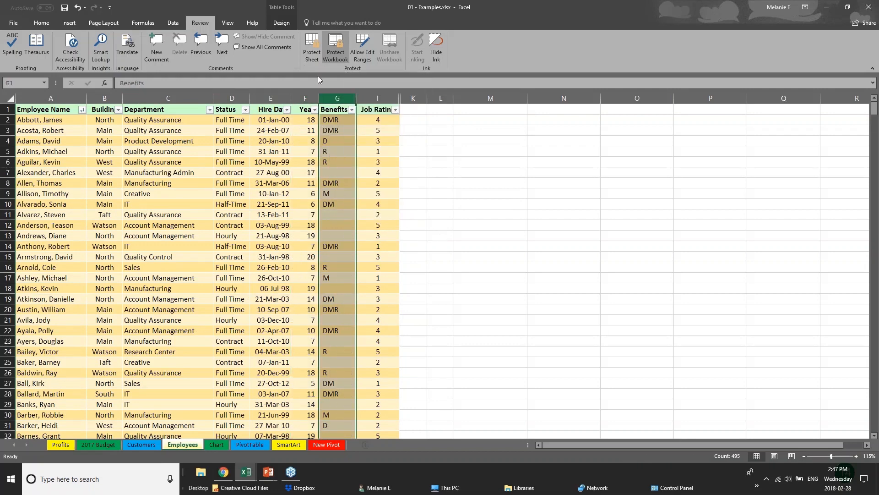
{"action": "right_click", "coordinate": [324, 102]}
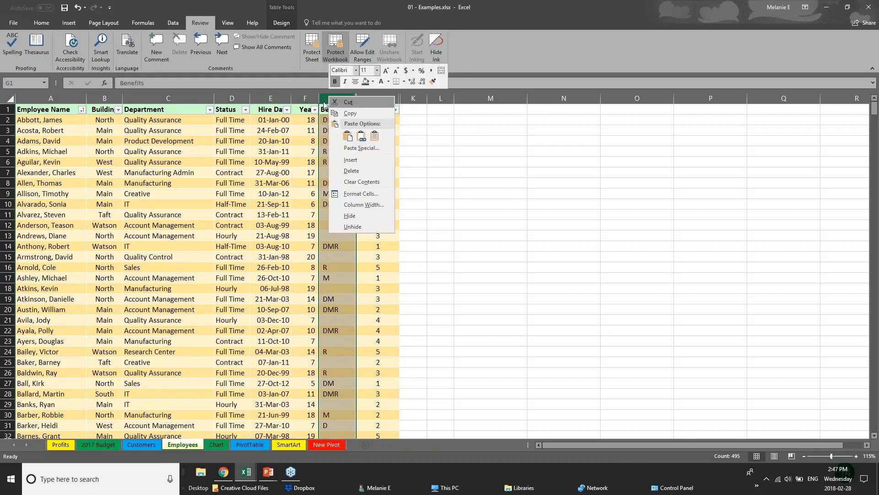
{"action": "left_click", "coordinate": [221, 102]}
- Select the whole Department, Status and Hire Date columns one after another
{"action": "left_click", "coordinate": [174, 98]}
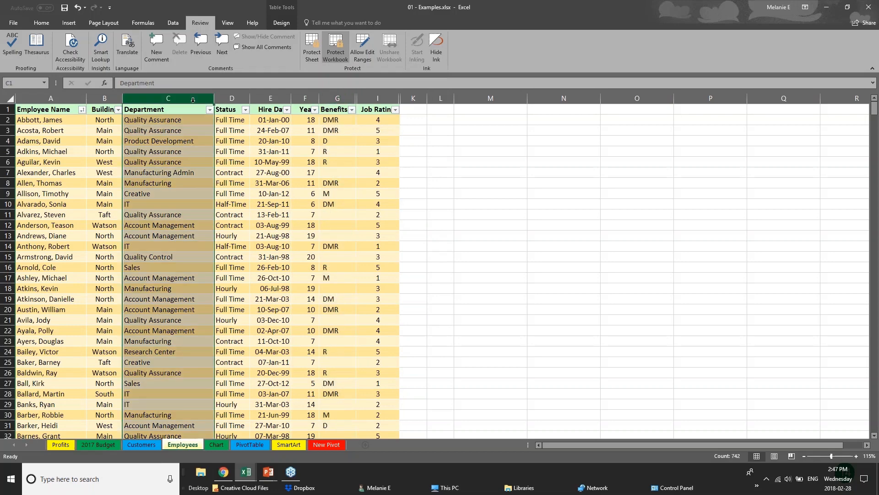
{"action": "left_click", "coordinate": [232, 98]}
{"action": "left_click", "coordinate": [277, 96]}
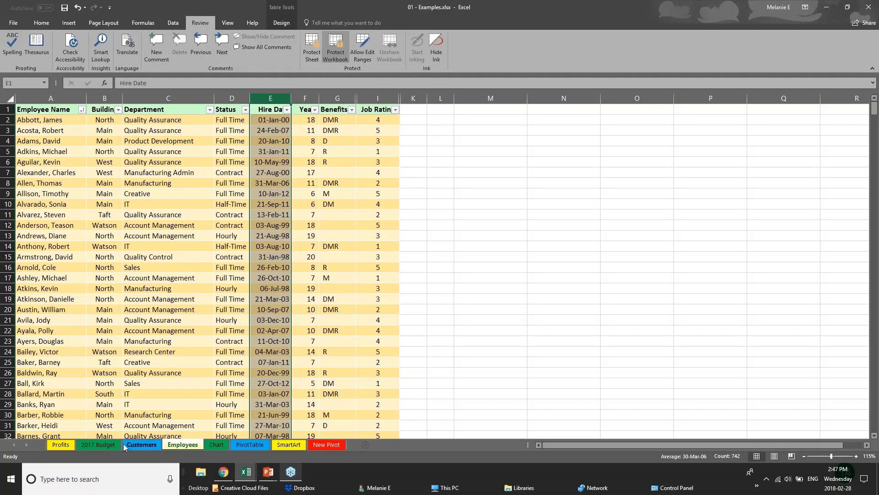
- Visit the 2017 Budget, Chart, PivotTable and Customers sheets, and check which sheet commands are available for Employees
{"action": "left_click", "coordinate": [98, 444]}
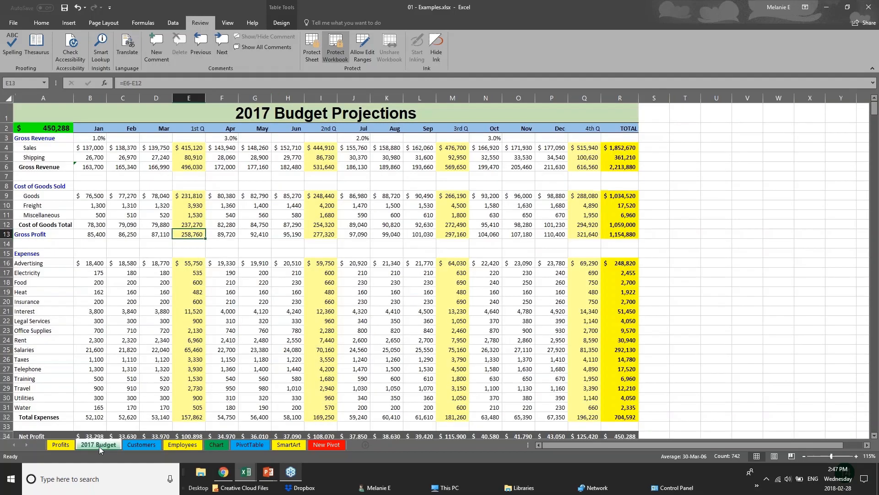
{"action": "left_click", "coordinate": [183, 444]}
{"action": "left_click", "coordinate": [215, 444]}
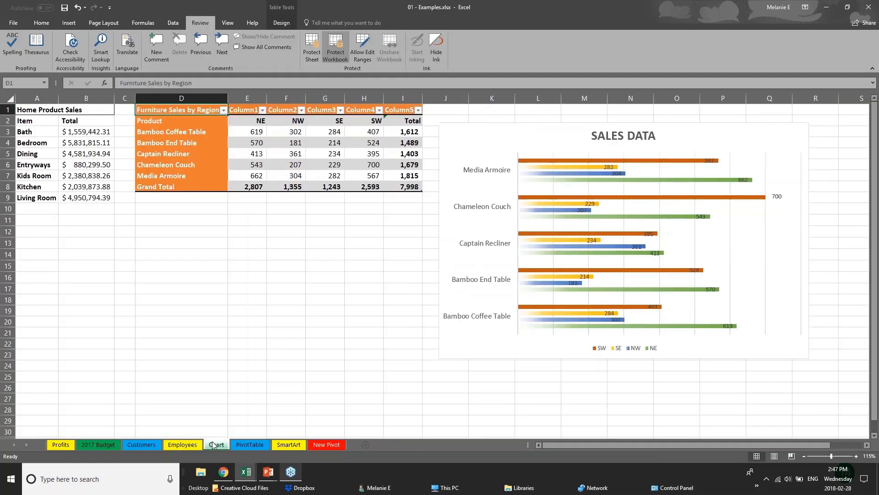
{"action": "left_click", "coordinate": [245, 445]}
{"action": "left_click", "coordinate": [136, 443]}
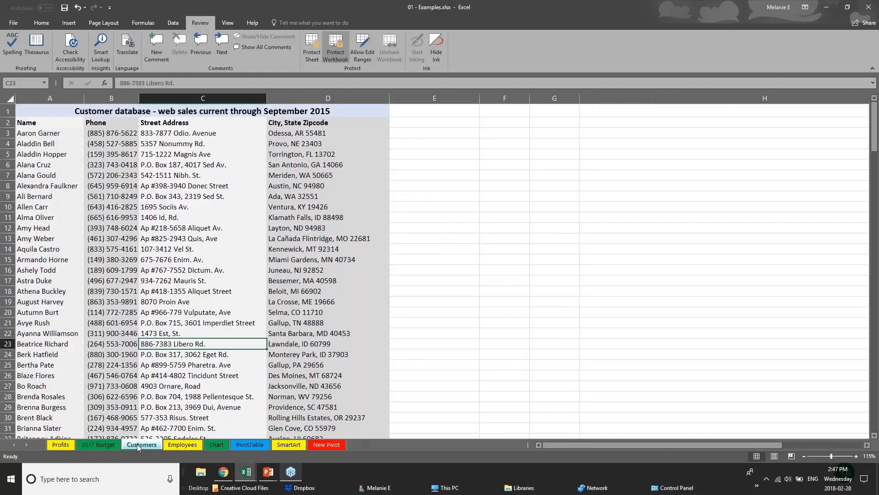
{"action": "left_click", "coordinate": [164, 445]}
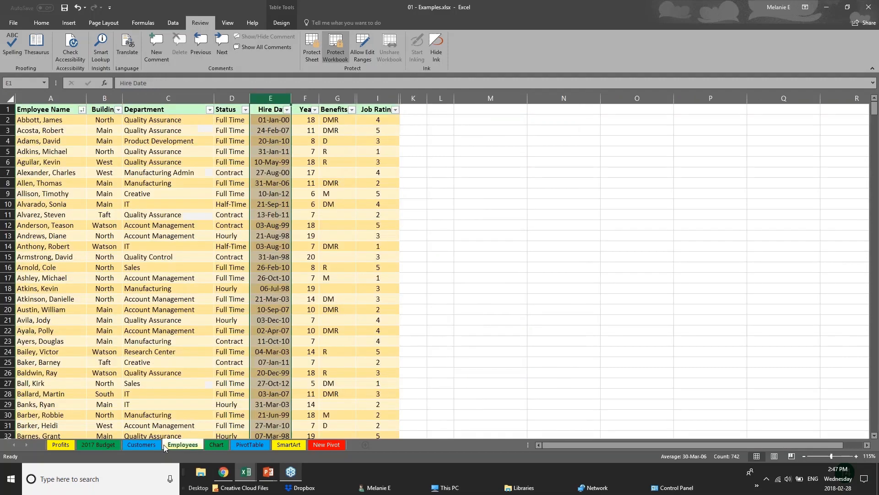
{"action": "right_click", "coordinate": [188, 446]}
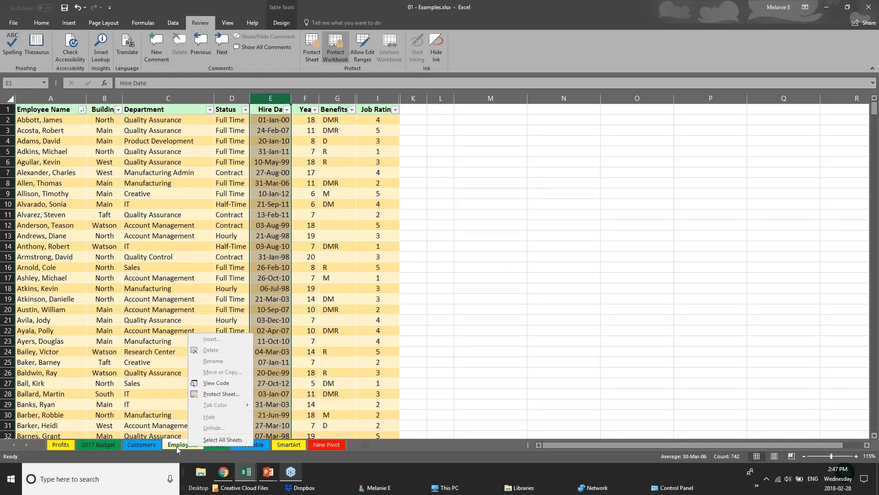
- Unprotect the workbook by entering its password, and hide the Employees sheet
{"action": "left_click", "coordinate": [340, 53]}
{"action": "type", "text": "••"}
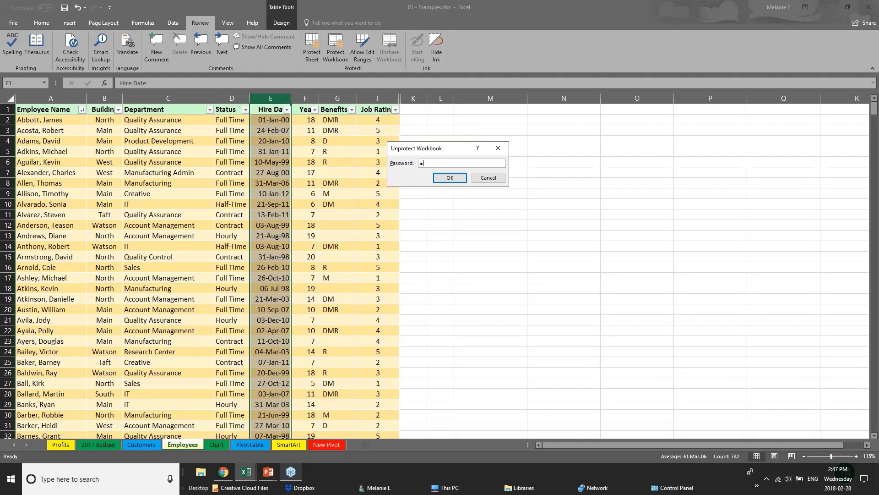
{"action": "key", "text": "Return"}
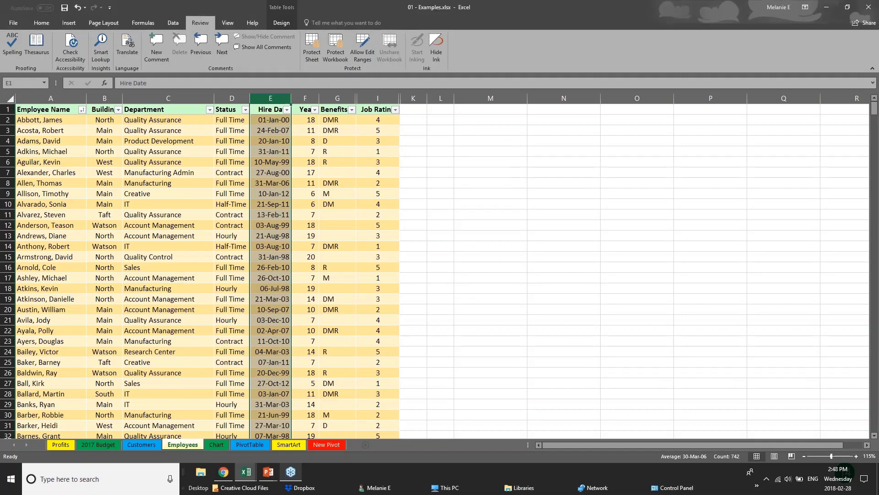
{"action": "right_click", "coordinate": [199, 448]}
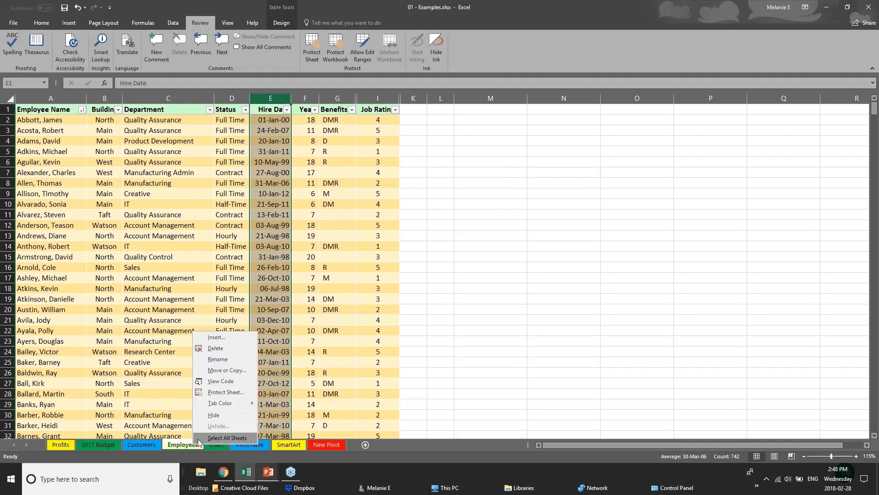
{"action": "left_click", "coordinate": [213, 415]}
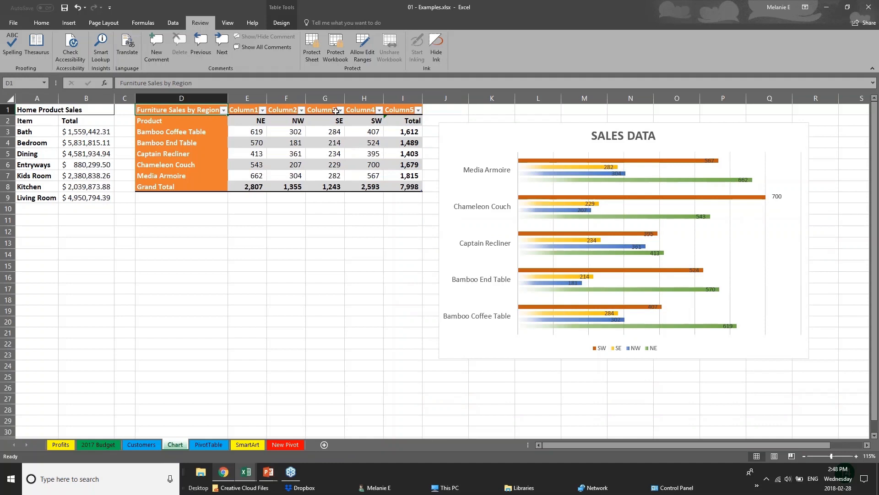
- Protect the workbook's structure with a password and re-enter the password to confirm it
{"action": "left_click", "coordinate": [339, 57]}
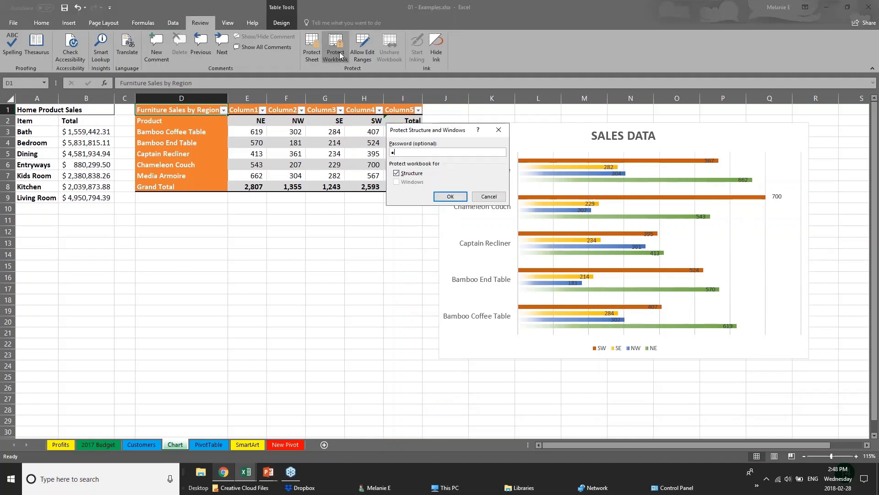
{"action": "key", "text": "Return"}
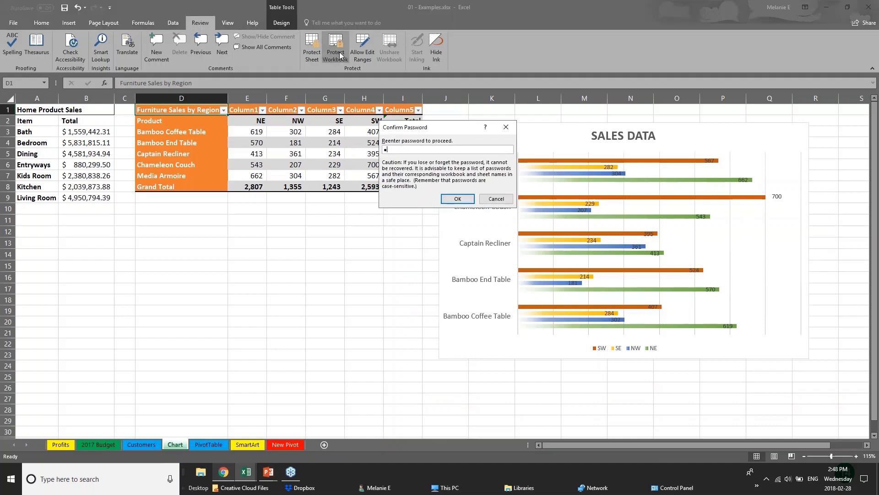
{"action": "key", "text": "Return"}
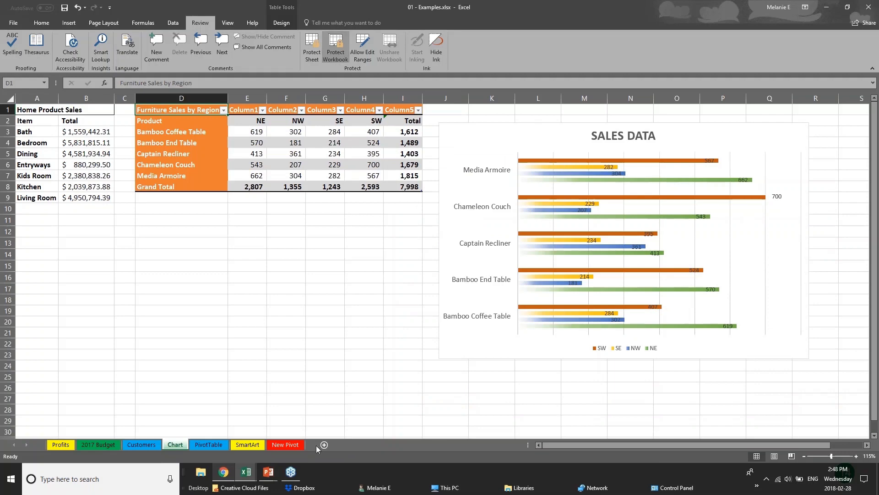
- Check which sheet commands are available for the PivotTable sheet, and view the Customers and Chart sheets
{"action": "left_click", "coordinate": [157, 445]}
{"action": "left_click", "coordinate": [209, 444]}
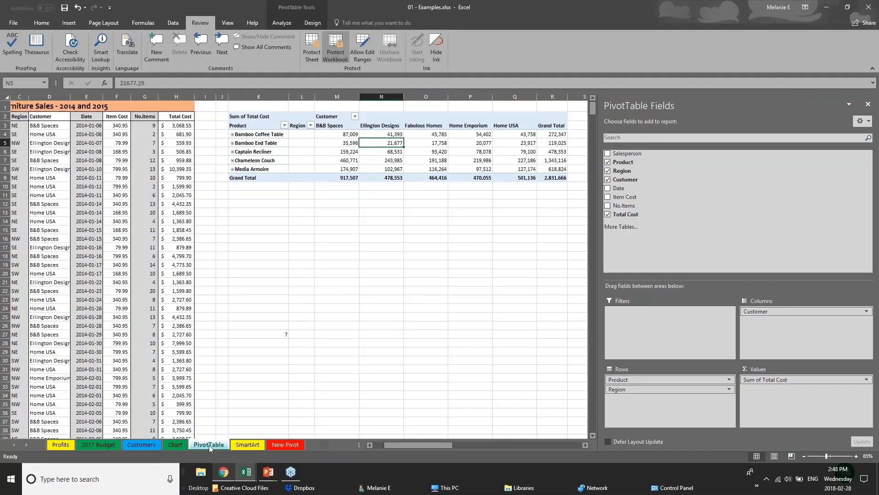
{"action": "right_click", "coordinate": [208, 444]}
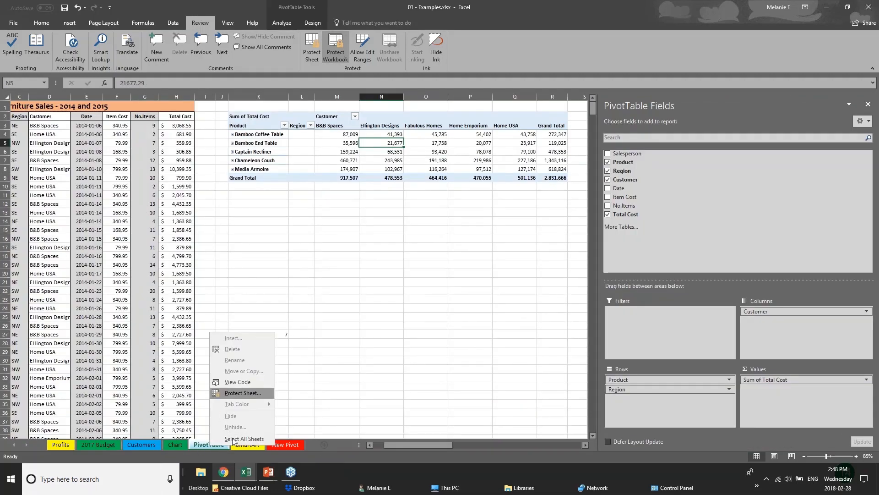
{"action": "left_click", "coordinate": [148, 446]}
{"action": "left_click", "coordinate": [142, 444]}
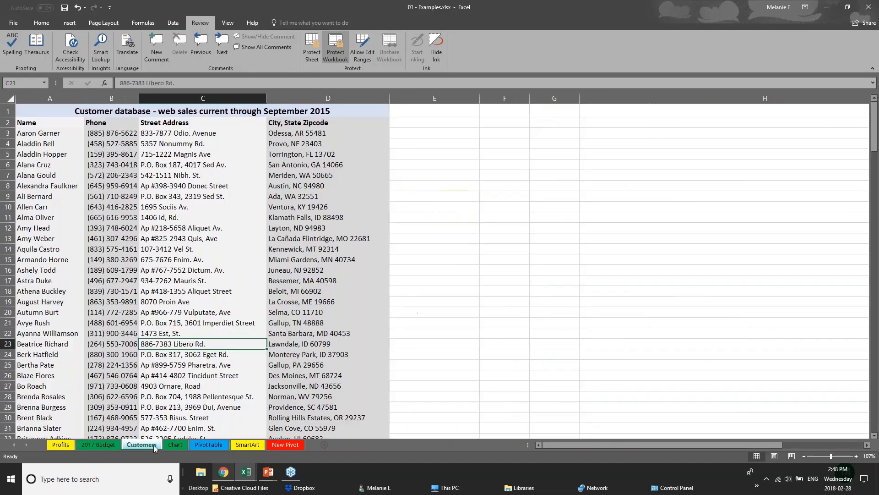
{"action": "left_click", "coordinate": [175, 444]}
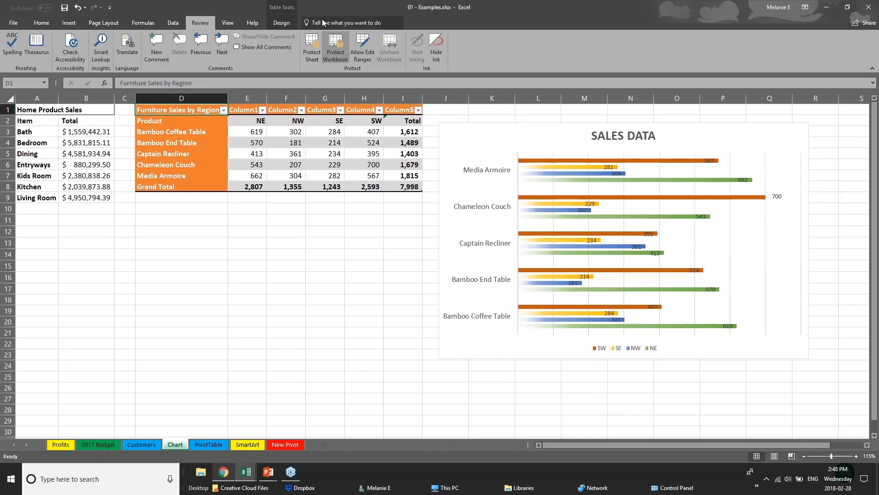
- Remove the workbook structure protection by entering the workbook password
{"action": "left_click", "coordinate": [334, 43]}
{"action": "type", "text": "****"}
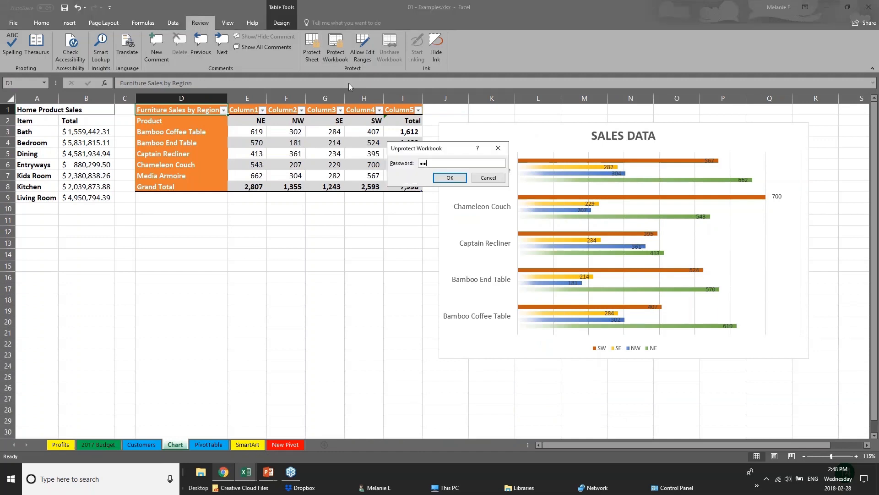
{"action": "key", "text": "Return"}
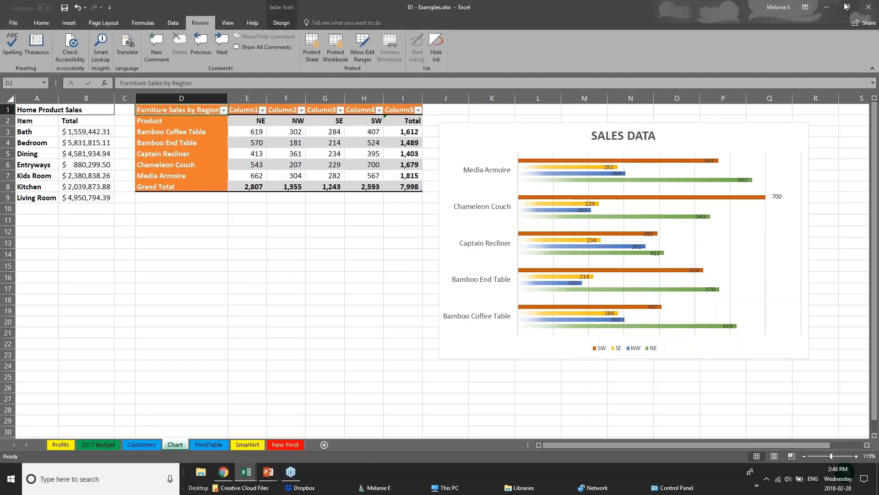
- Start sharing the workbook by uploading a copy to the personal OneDrive account
{"action": "left_click", "coordinate": [869, 7]}
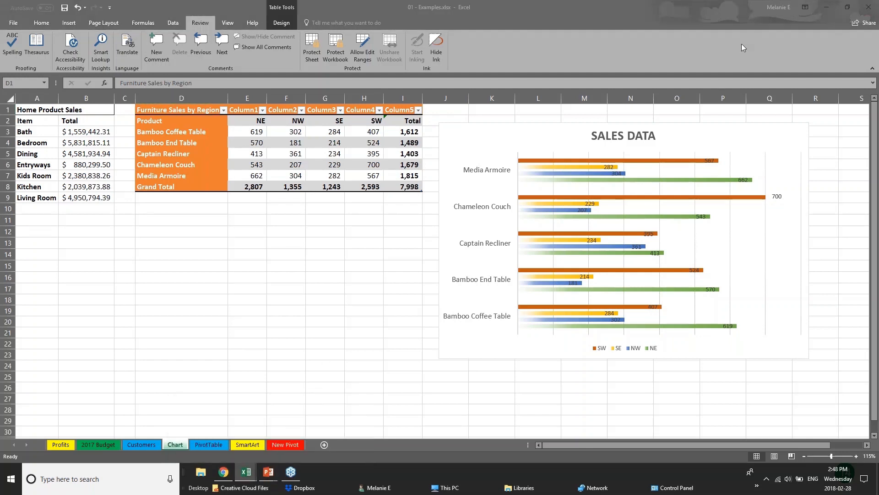
{"action": "left_click", "coordinate": [858, 26]}
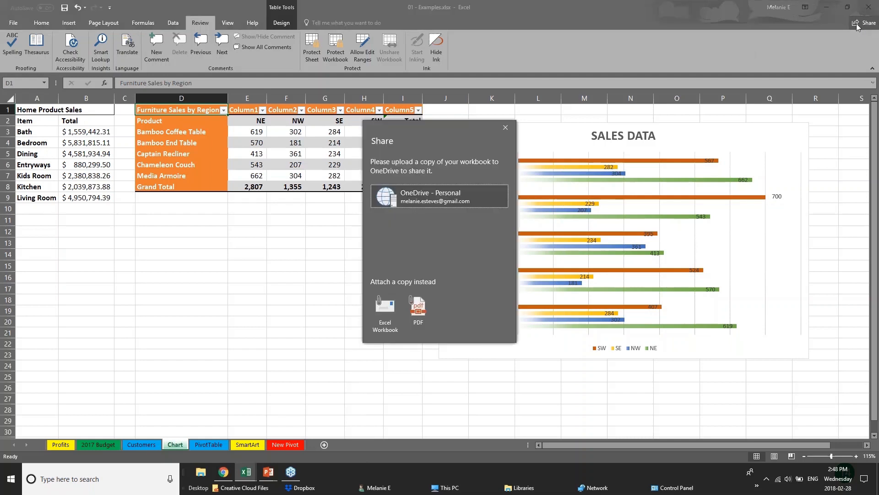
{"action": "left_click", "coordinate": [385, 201]}
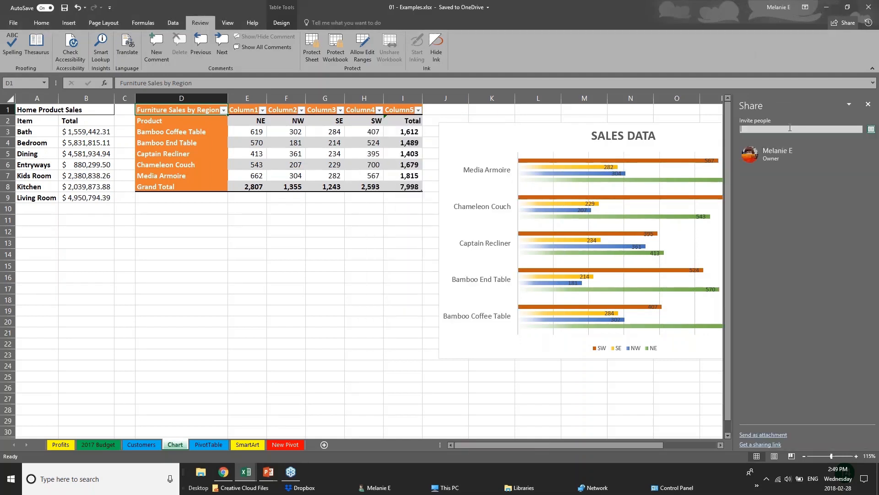
- Add a suggested contact's e-mail to the share invitation and review the Can edit and Can view permission options
{"action": "type", "text": "ch"}
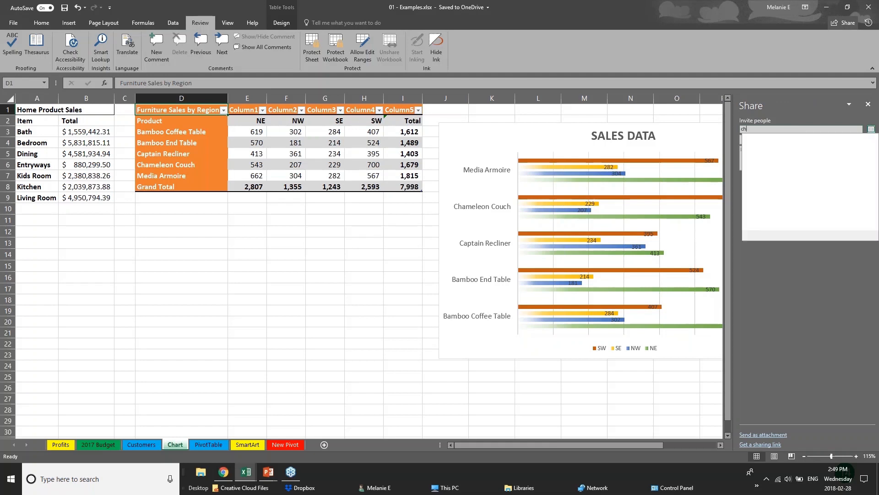
{"action": "type", "text": "ery"}
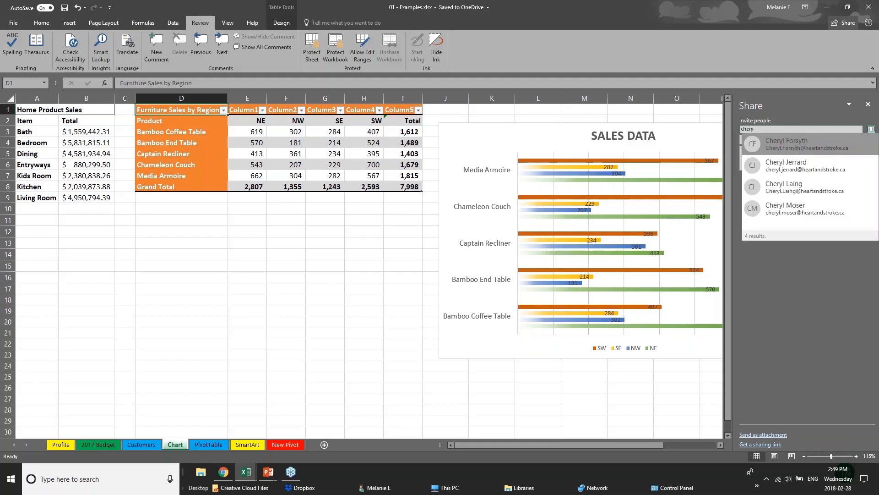
{"action": "left_click", "coordinate": [826, 191]}
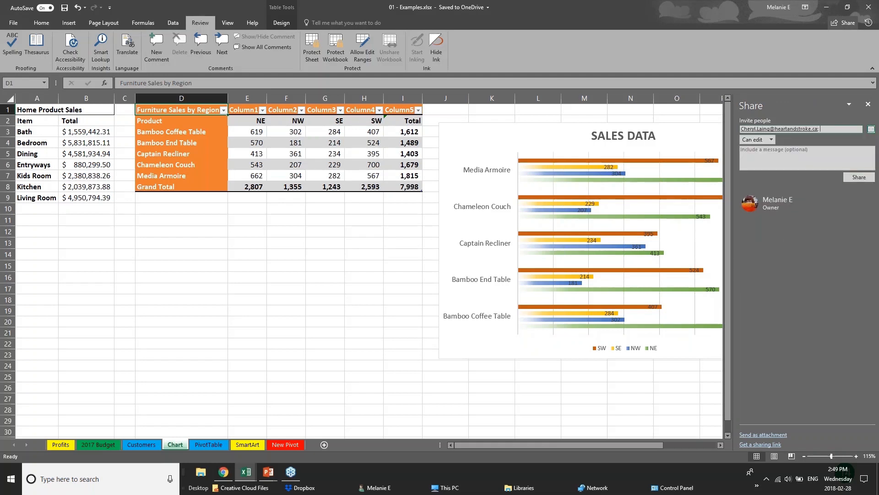
{"action": "left_click", "coordinate": [771, 139]}
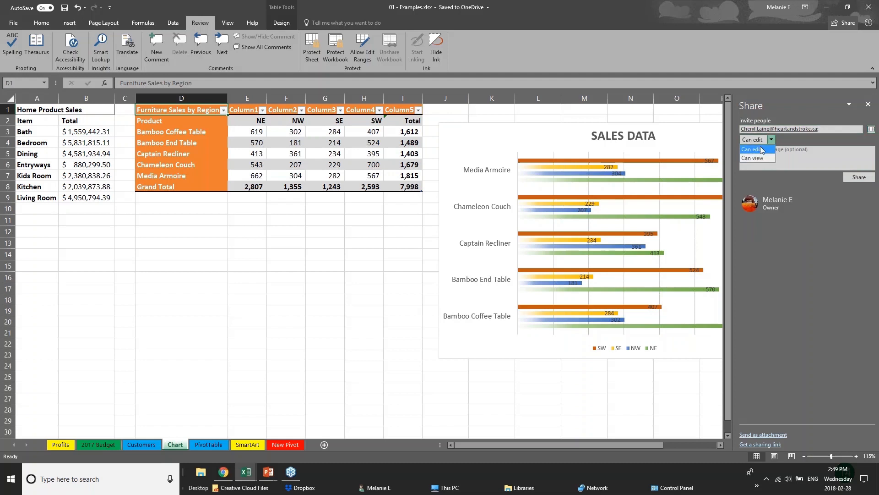
{"action": "left_click", "coordinate": [764, 158]}
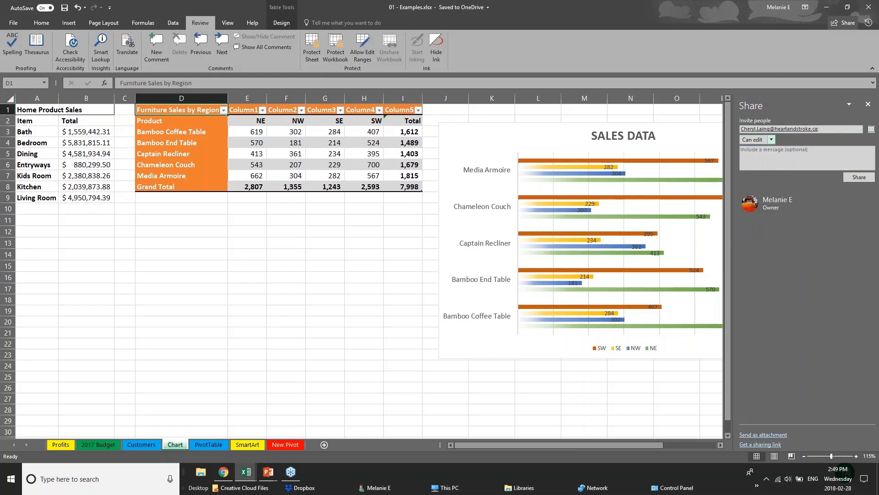
- Close the sharing pane and switch to the PowerPoint slide show
{"action": "left_click", "coordinate": [868, 104]}
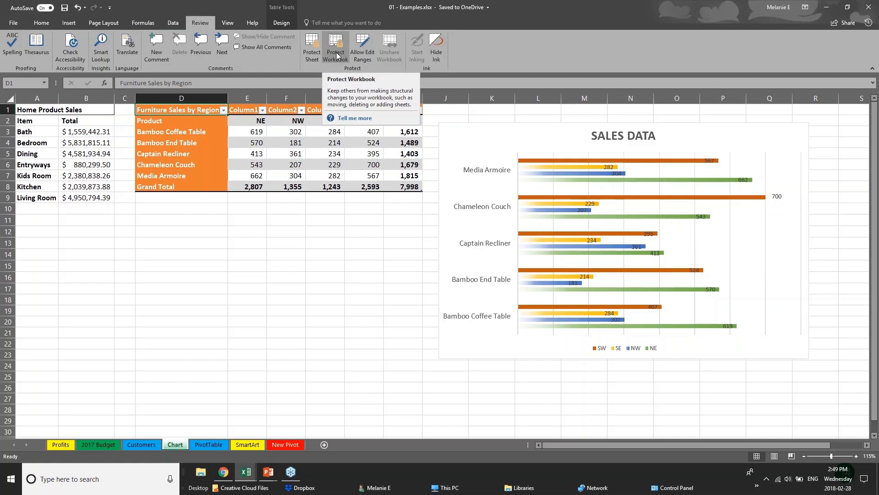
{"action": "mouse_move", "coordinate": [268, 472]}
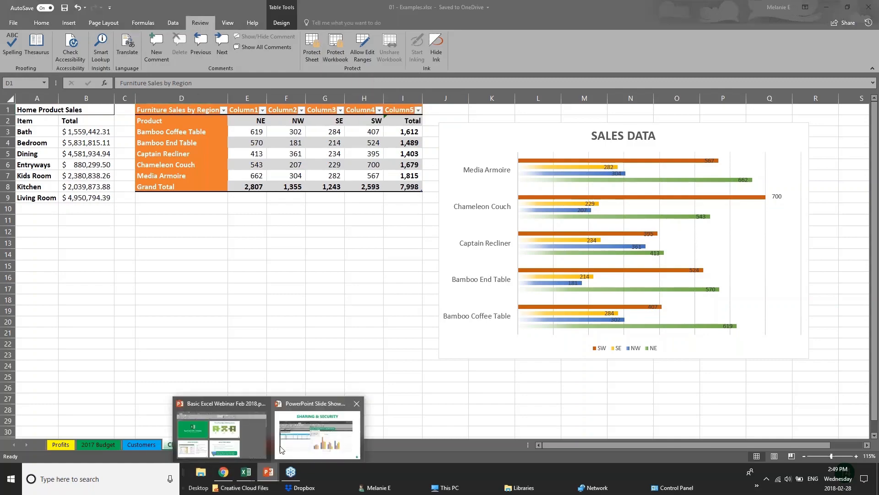
{"action": "left_click", "coordinate": [317, 362]}
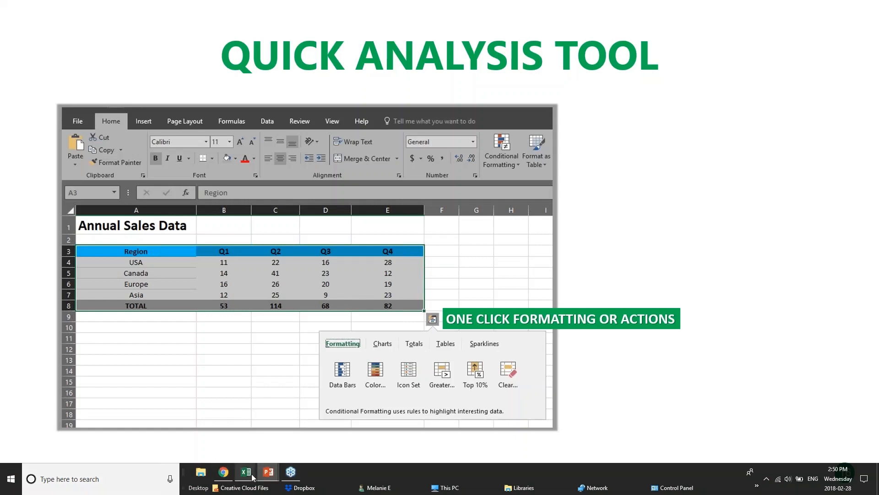
- Switch to the Webinar Sample Workbook v1 in Excel
{"action": "mouse_move", "coordinate": [251, 477]}
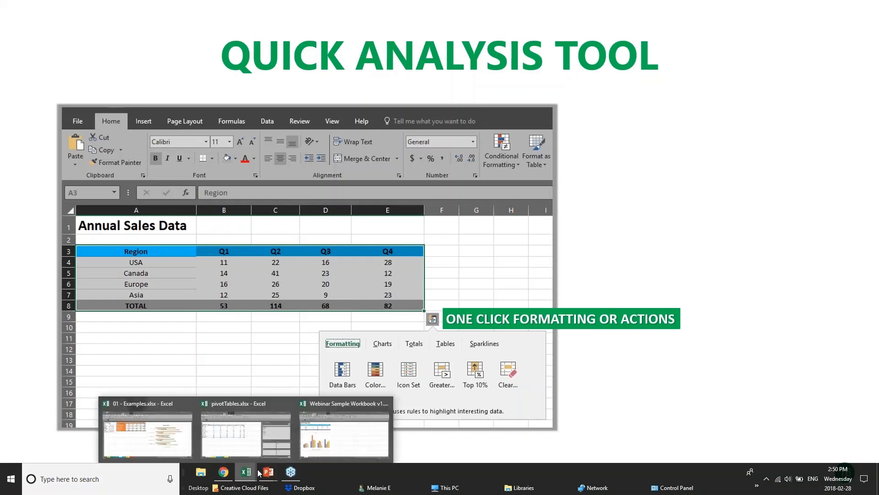
{"action": "left_click", "coordinate": [352, 435]}
{"action": "left_click", "coordinate": [328, 203]}
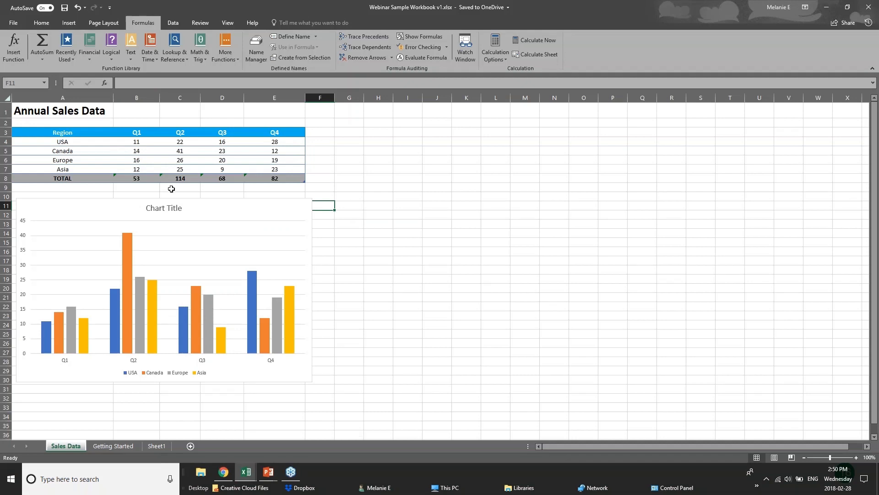
- Use Quick Analysis on the Annual Sales Data table to apply a color scale and data bars to its figures
{"action": "left_click_drag", "start_coordinate": [221, 157], "coordinate": [292, 175]}
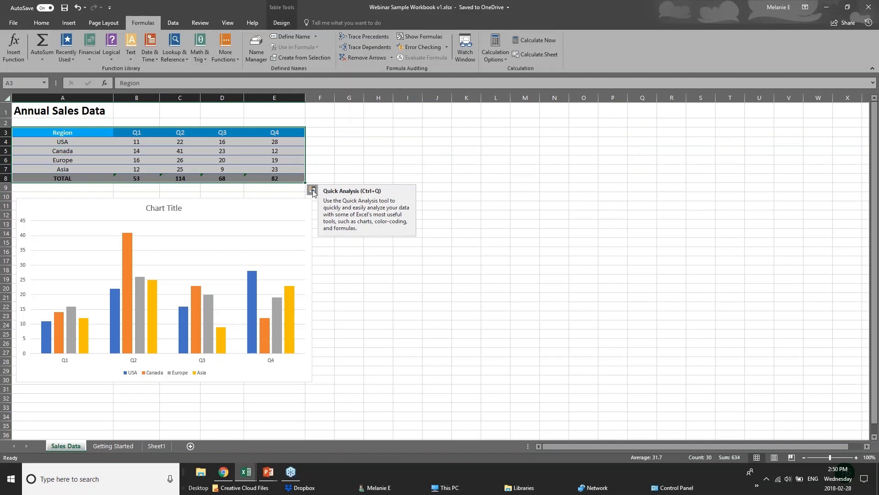
{"action": "left_click", "coordinate": [313, 190]}
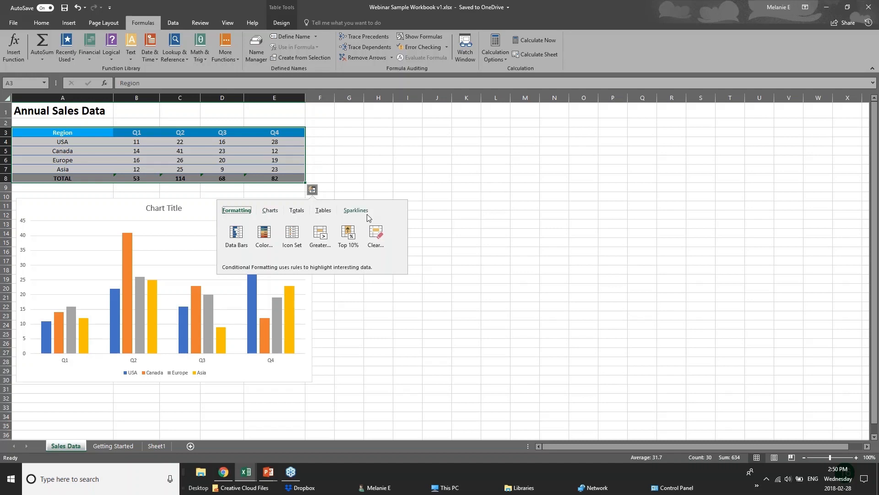
{"action": "left_click", "coordinate": [297, 212]}
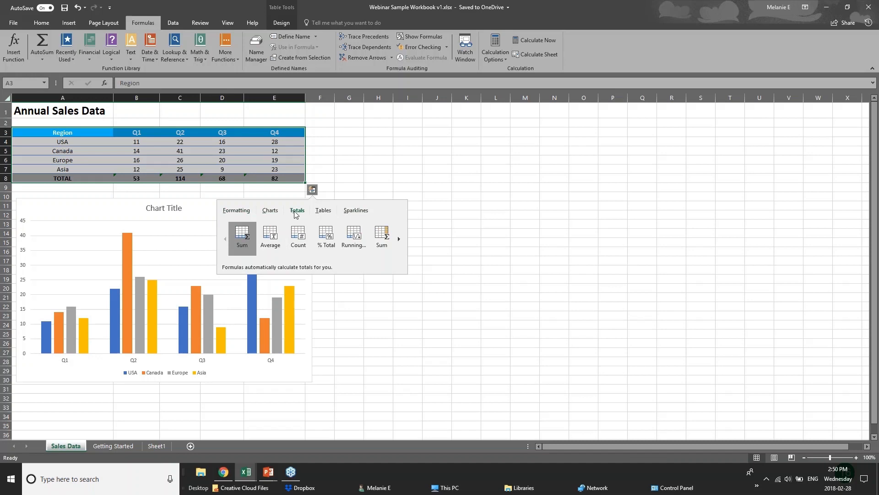
{"action": "left_click", "coordinate": [236, 211]}
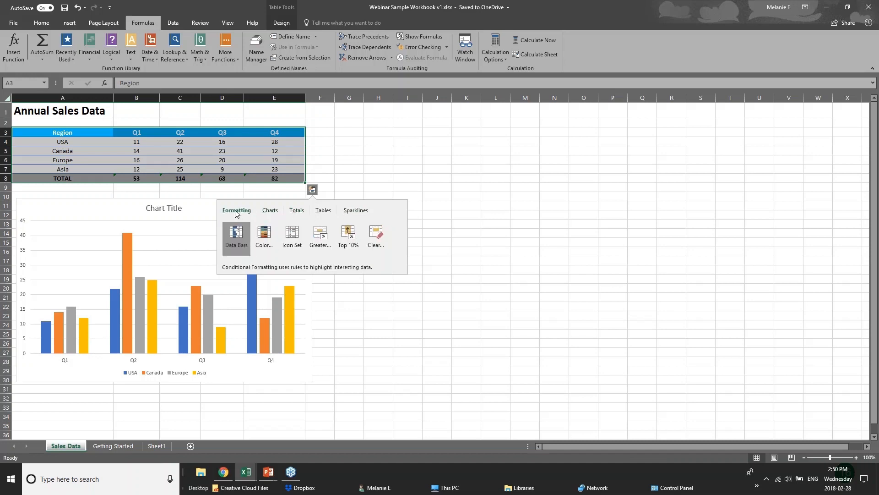
{"action": "left_click", "coordinate": [265, 238]}
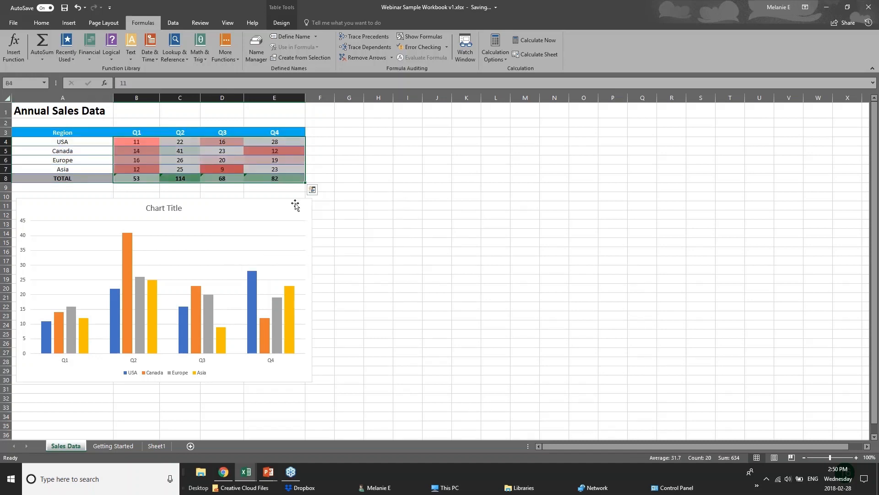
{"action": "left_click", "coordinate": [312, 189]}
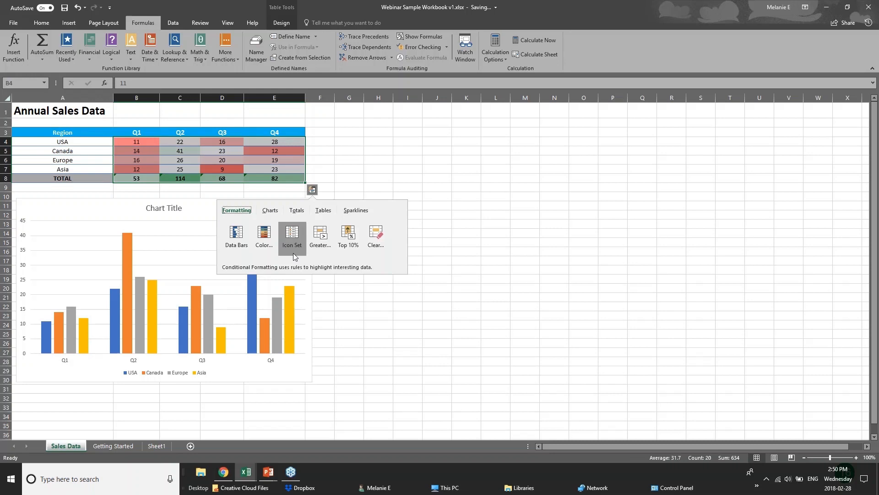
{"action": "left_click", "coordinate": [233, 237]}
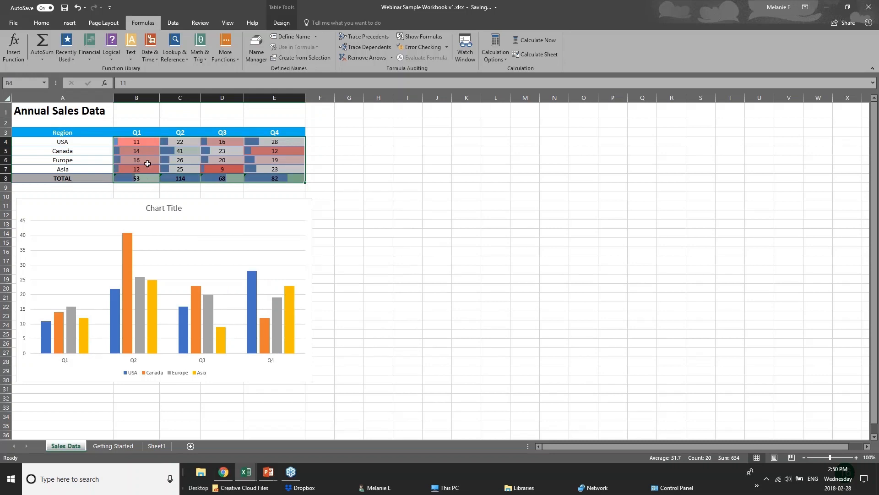
- Add a Greater Than rule to the sales figures using Light Red Fill with Dark Red Text, and deselect the table
{"action": "left_click", "coordinate": [313, 190]}
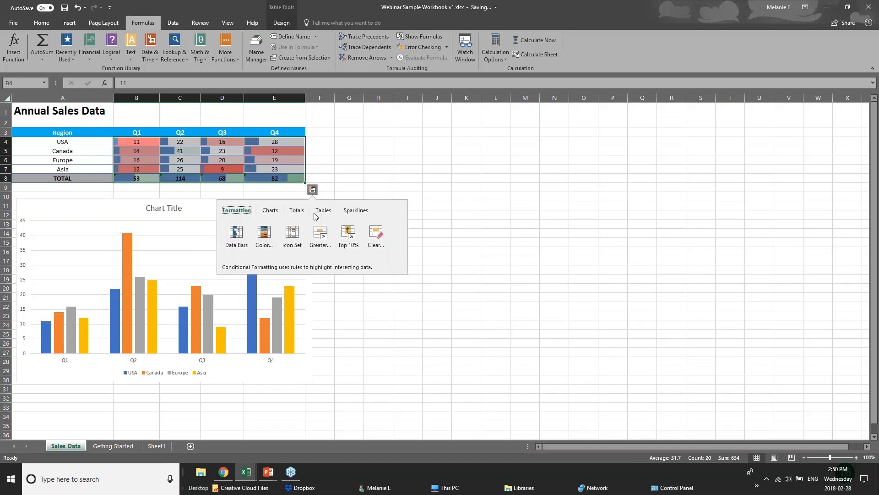
{"action": "left_click", "coordinate": [320, 241]}
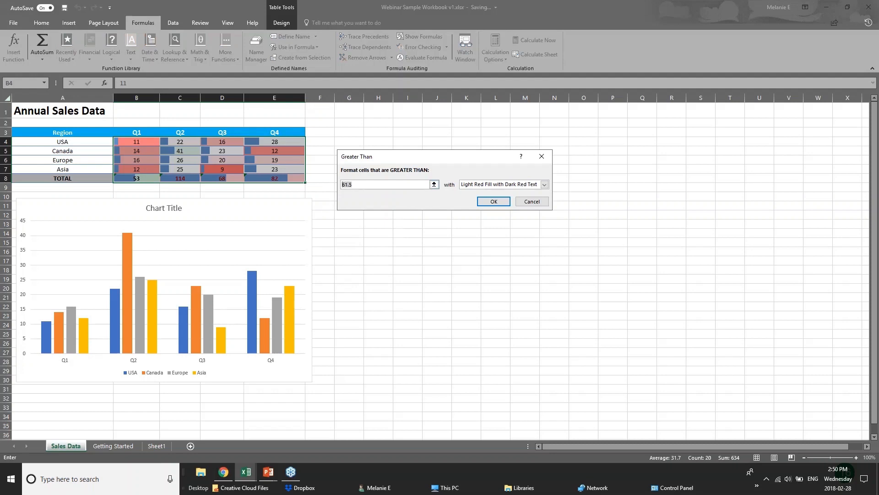
{"action": "key", "text": "Return"}
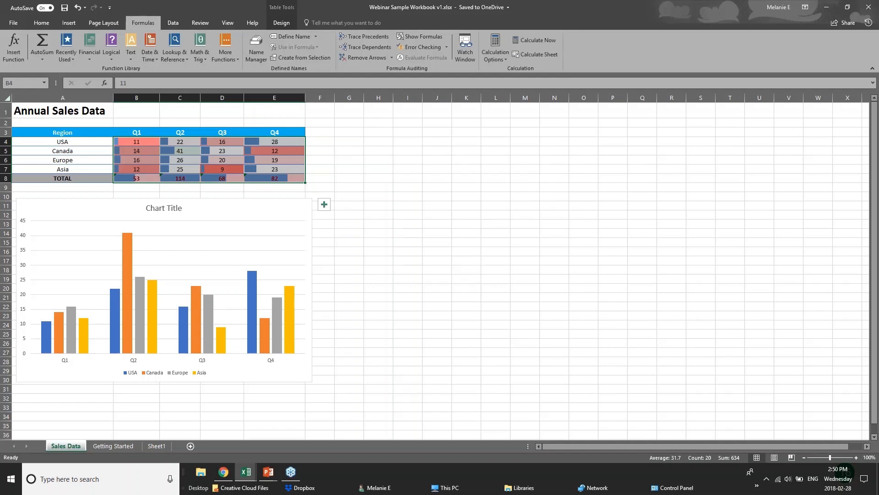
{"action": "left_click", "coordinate": [288, 208]}
{"action": "left_click", "coordinate": [253, 179]}
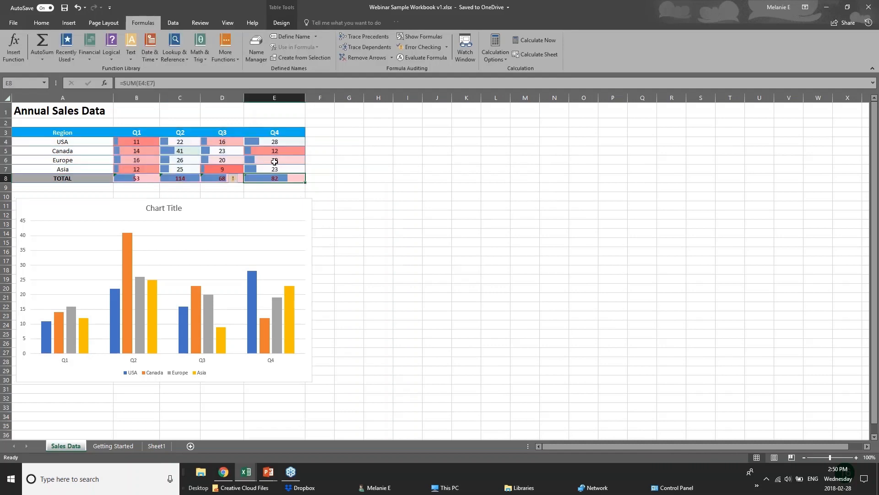
{"action": "left_click", "coordinate": [307, 171]}
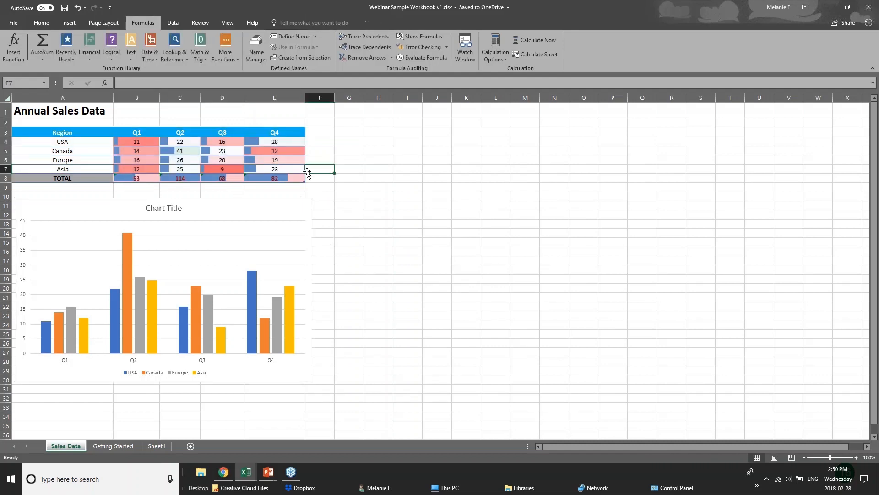
- Select the Annual Sales Data table and review the chart types that Quick Analysis recommends for it
{"action": "left_click_drag", "start_coordinate": [46, 132], "coordinate": [279, 178]}
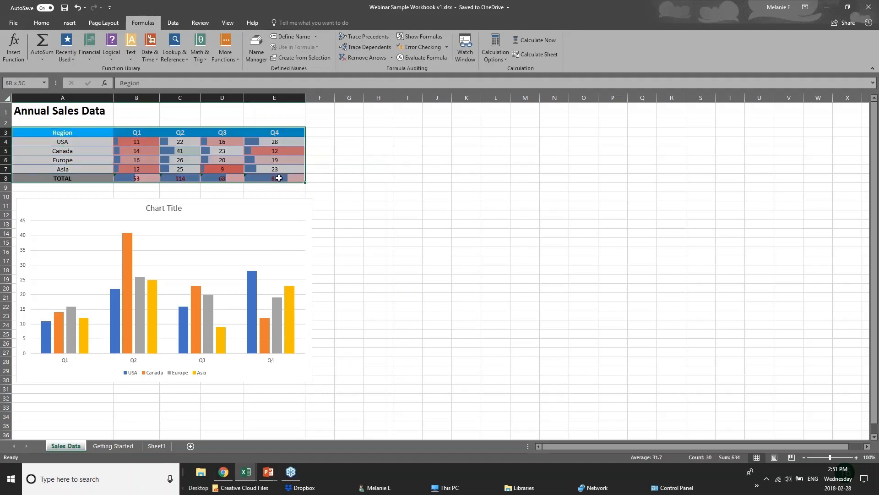
{"action": "left_click", "coordinate": [312, 189]}
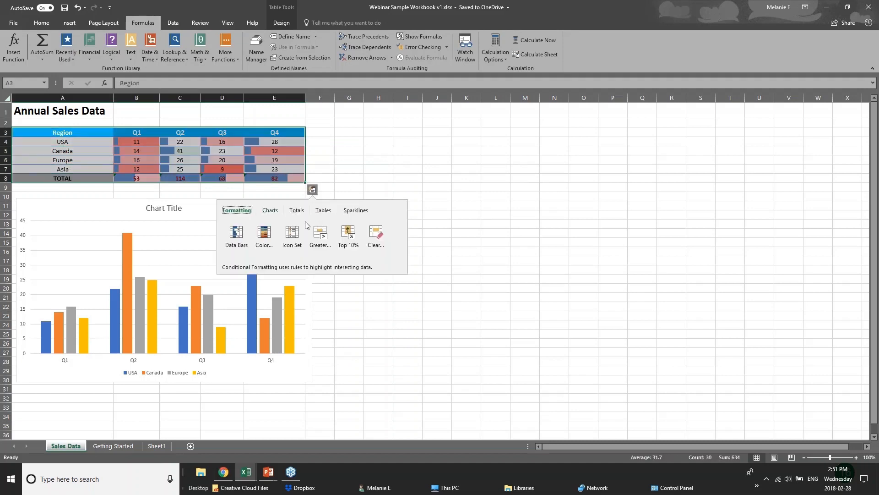
{"action": "left_click", "coordinate": [271, 212]}
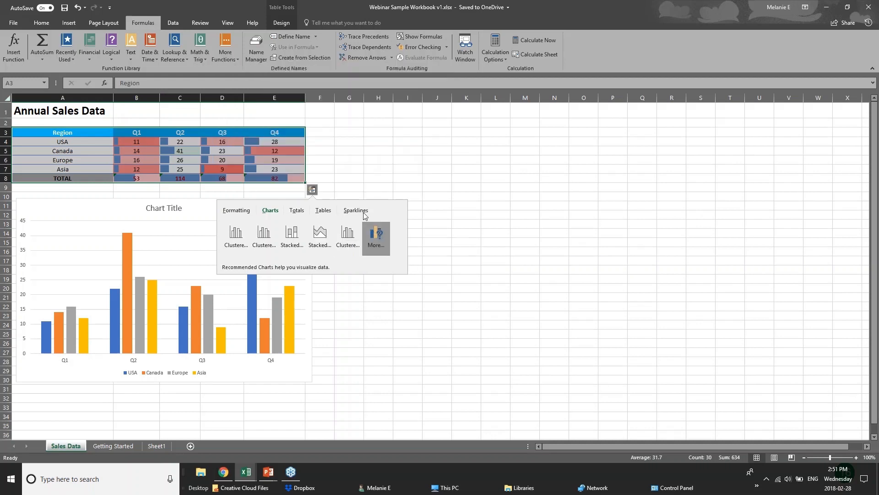
{"action": "left_click", "coordinate": [222, 132]}
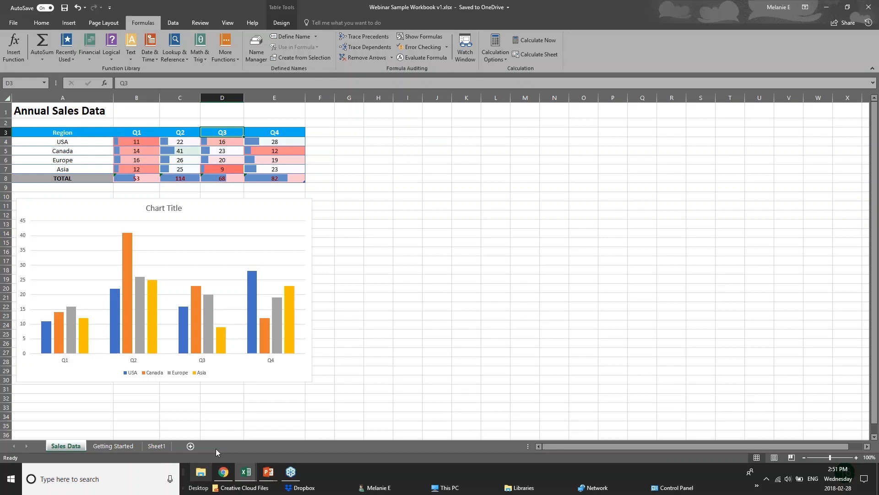
{"action": "left_click_drag", "start_coordinate": [63, 133], "coordinate": [221, 177]}
{"action": "left_click", "coordinate": [320, 178]}
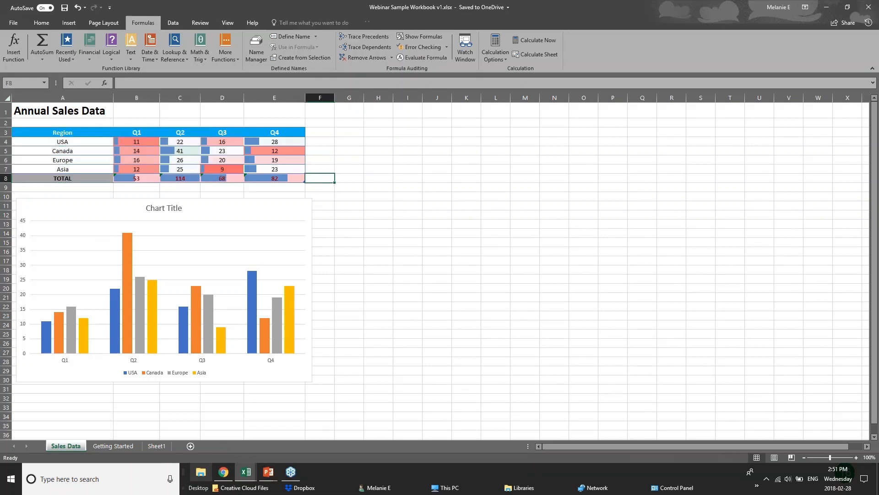
- View the New Charts slide in the PowerPoint slide show and switch back to the 01 - Examples workbook in Excel
{"action": "left_click", "coordinate": [268, 471]}
{"action": "left_click", "coordinate": [317, 434]}
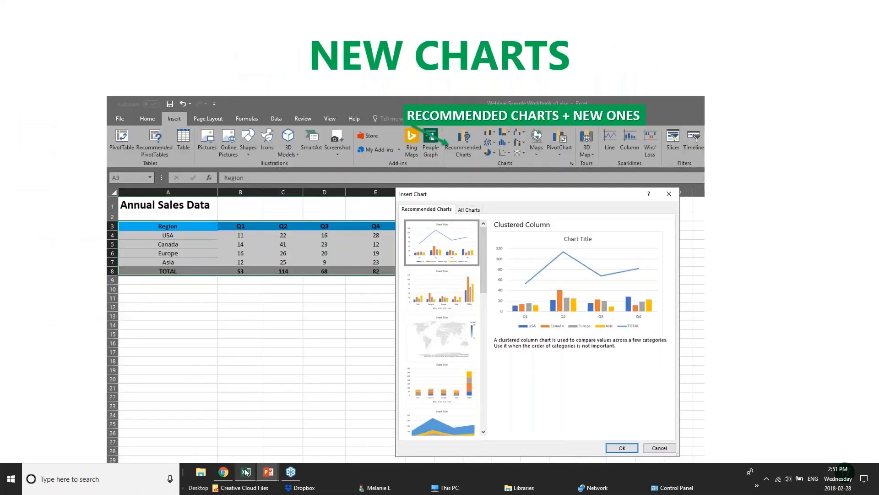
{"action": "mouse_move", "coordinate": [246, 473]}
{"action": "left_click", "coordinate": [268, 438]}
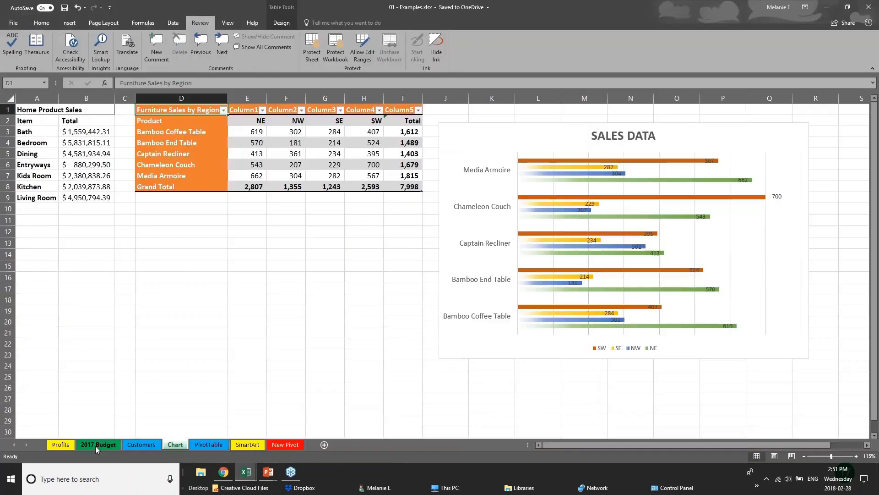
{"action": "left_click_drag", "start_coordinate": [359, 244], "coordinate": [355, 234]}
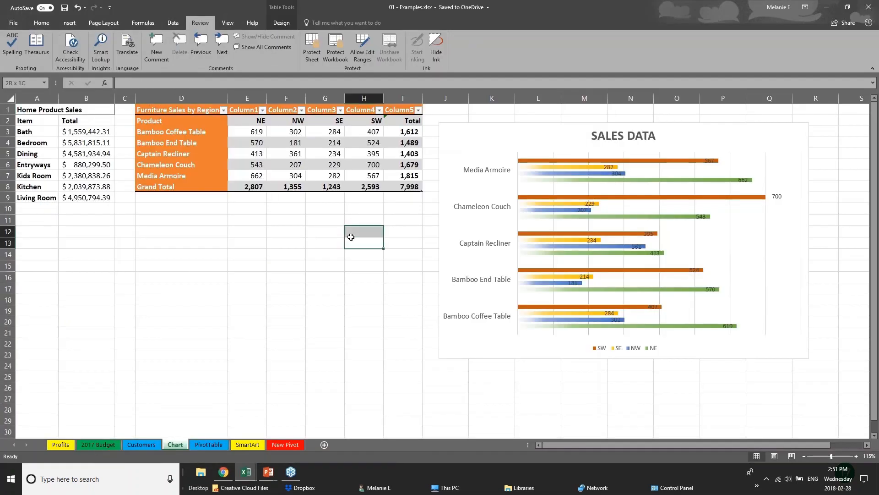
- Preview a treemap chart of the Home Product Sales data
{"action": "left_click", "coordinate": [69, 22]}
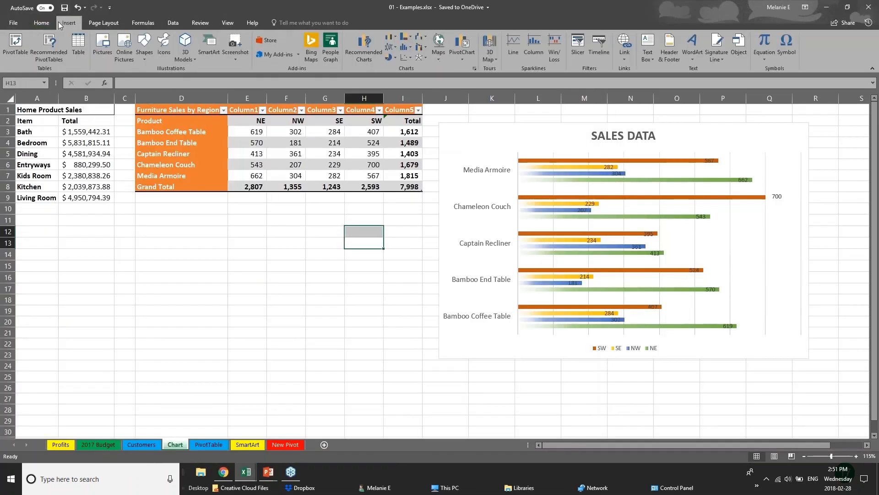
{"action": "left_click", "coordinate": [67, 143]}
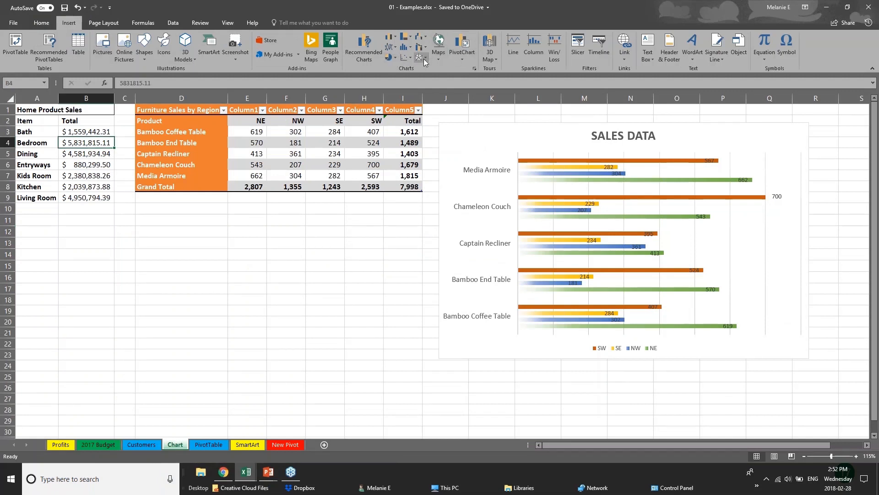
{"action": "left_click", "coordinate": [410, 37]}
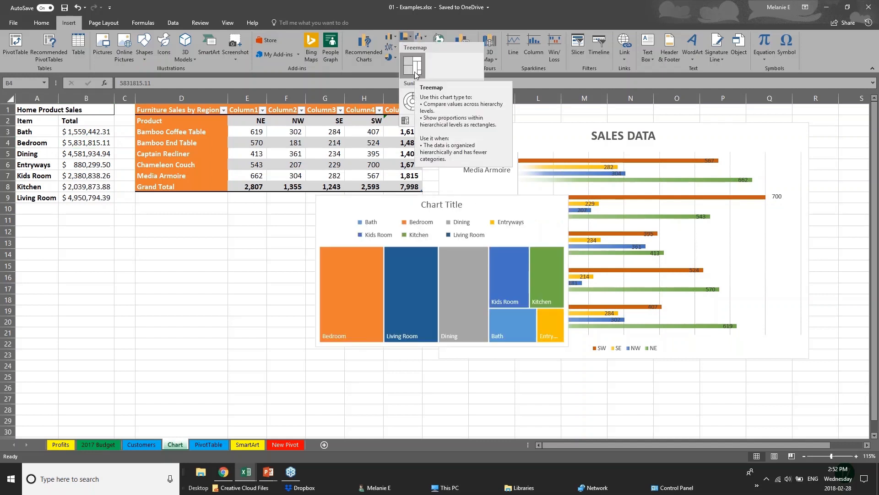
- Insert a treemap chart from the furniture sales figures in E3:I8 and place it below the furniture sales table
{"action": "left_click", "coordinate": [197, 112]}
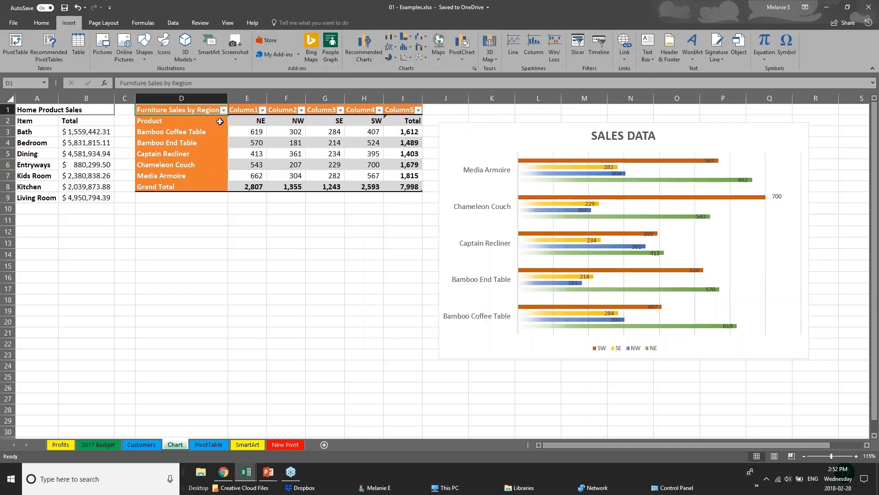
{"action": "left_click_drag", "start_coordinate": [220, 121], "coordinate": [414, 188]}
{"action": "left_click", "coordinate": [253, 183]}
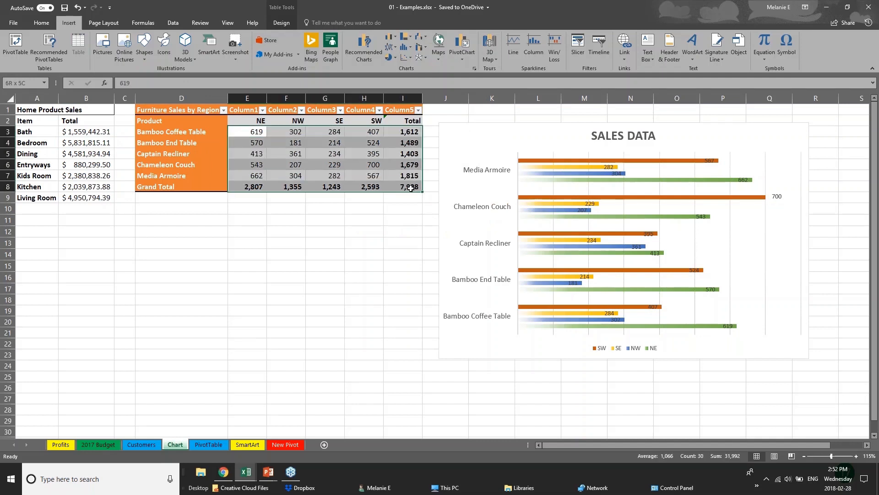
{"action": "left_click", "coordinate": [411, 40]}
{"action": "left_click", "coordinate": [412, 65]}
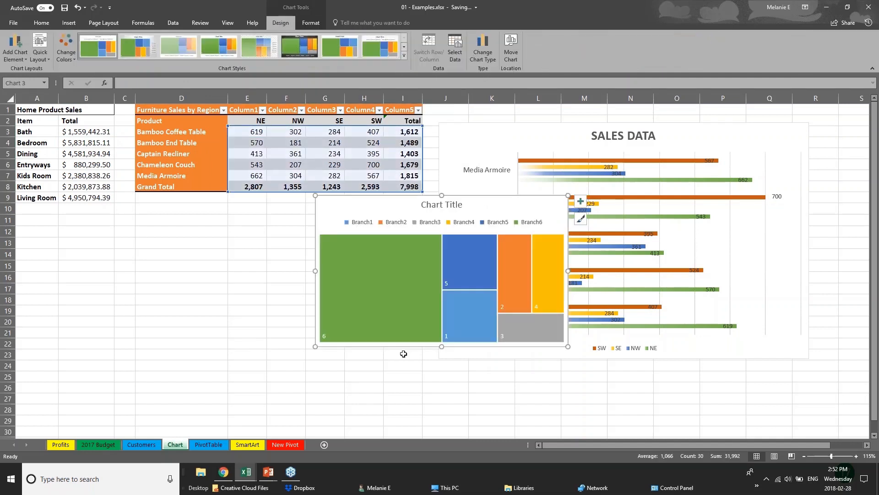
{"action": "left_click", "coordinate": [436, 353]}
{"action": "left_click", "coordinate": [373, 351]}
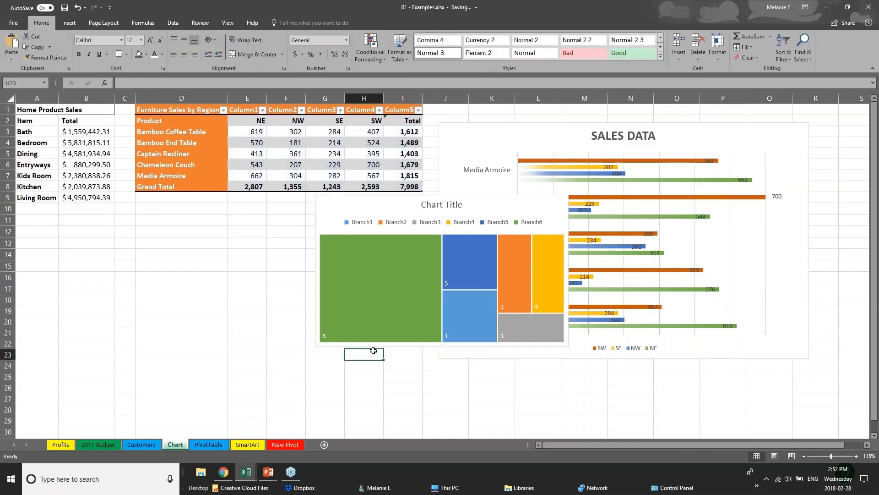
{"action": "left_click_drag", "start_coordinate": [404, 210], "coordinate": [230, 235]}
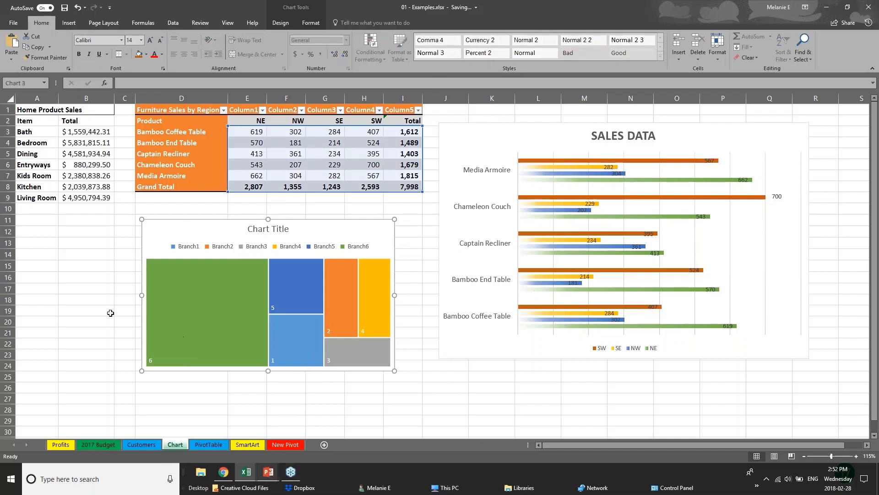
{"action": "left_click", "coordinate": [108, 311]}
{"action": "left_click", "coordinate": [68, 23]}
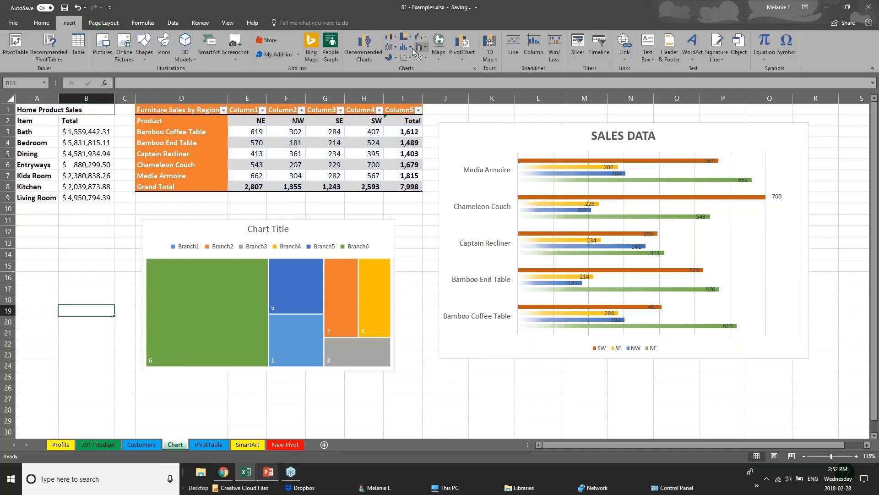
{"action": "left_click", "coordinate": [370, 51]}
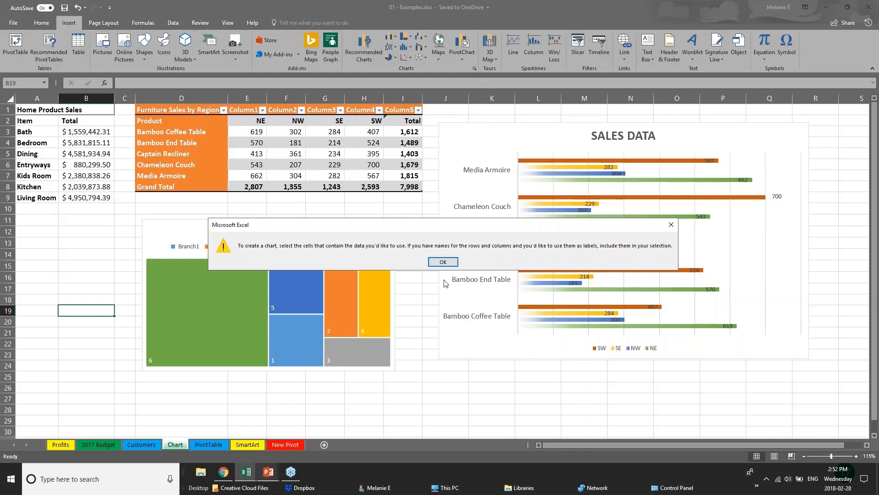
{"action": "left_click", "coordinate": [444, 264]}
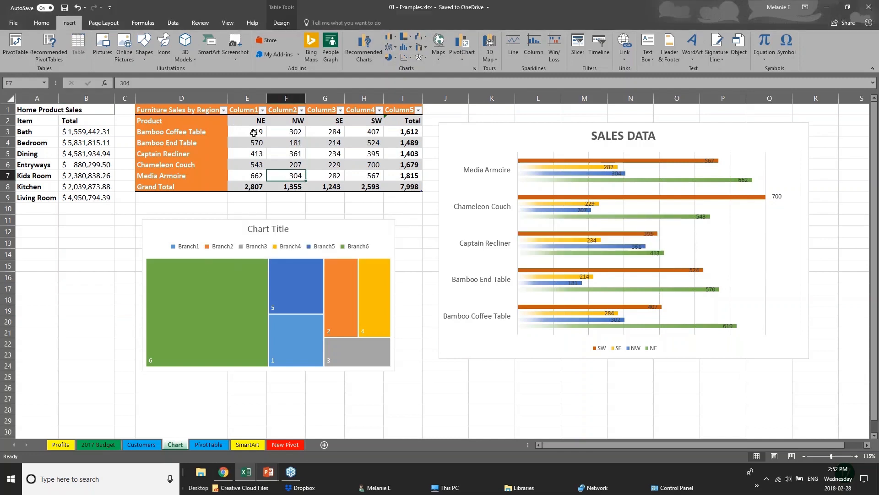
- Select the furniture sales figures in E3:I8 and preview them as waterfall, treemap, box and whisker, and sunburst charts
{"action": "left_click_drag", "start_coordinate": [254, 133], "coordinate": [425, 192]}
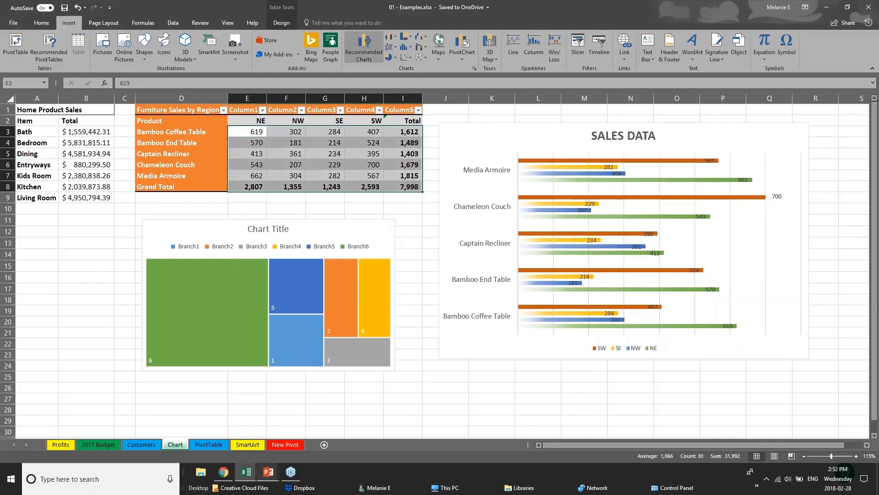
{"action": "left_click", "coordinate": [364, 46]}
{"action": "left_click", "coordinate": [369, 115]}
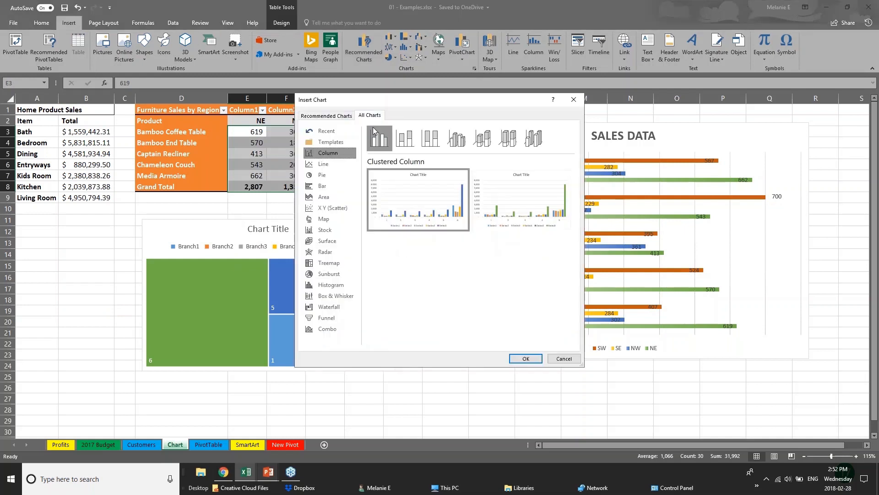
{"action": "left_click", "coordinate": [329, 308]}
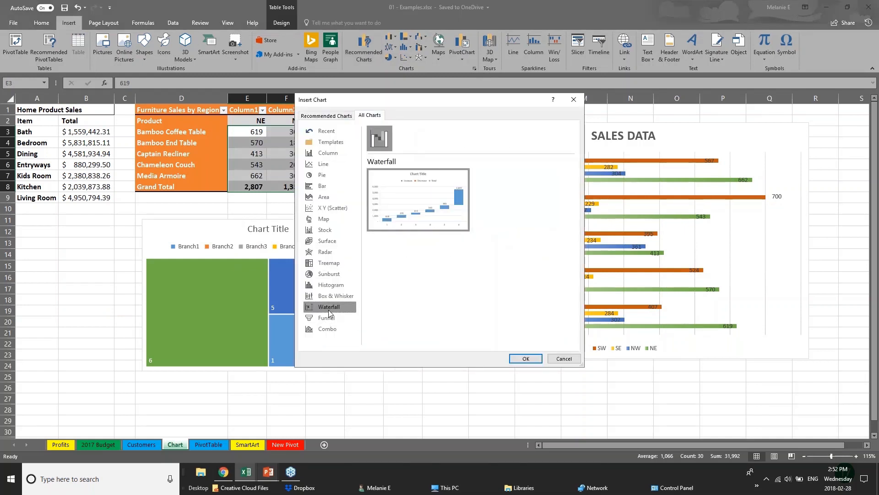
{"action": "left_click", "coordinate": [324, 264]}
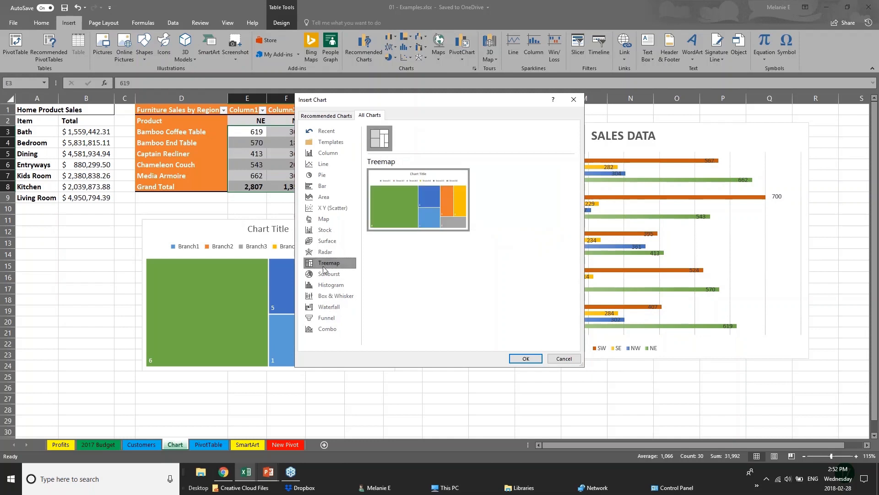
{"action": "left_click", "coordinate": [343, 301]}
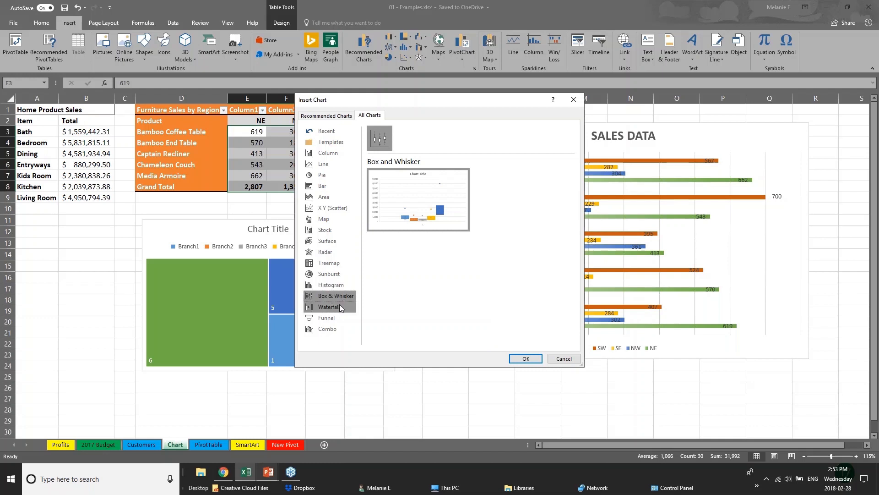
{"action": "left_click", "coordinate": [338, 274]}
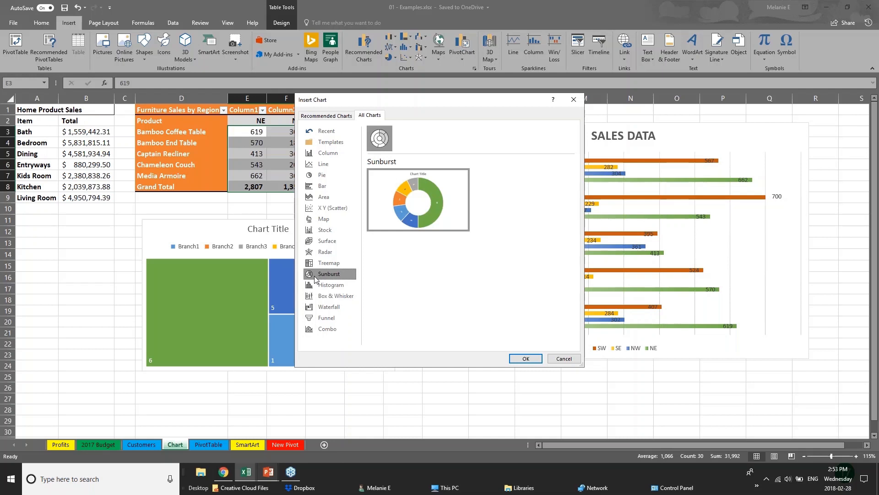
- Preview the recommended clustered column and line charts for the furniture sales figures, and leave the chart selection without inserting one
{"action": "left_click", "coordinate": [323, 116]}
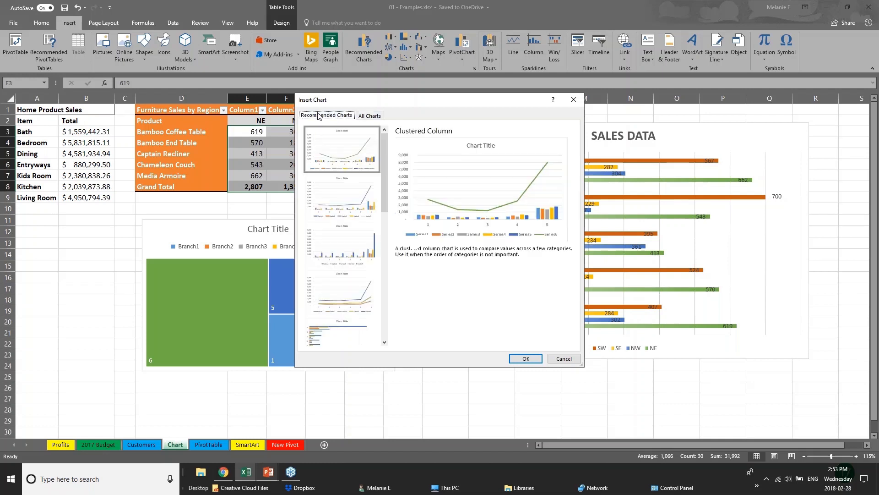
{"action": "left_click", "coordinate": [344, 195]}
{"action": "left_click", "coordinate": [343, 249]}
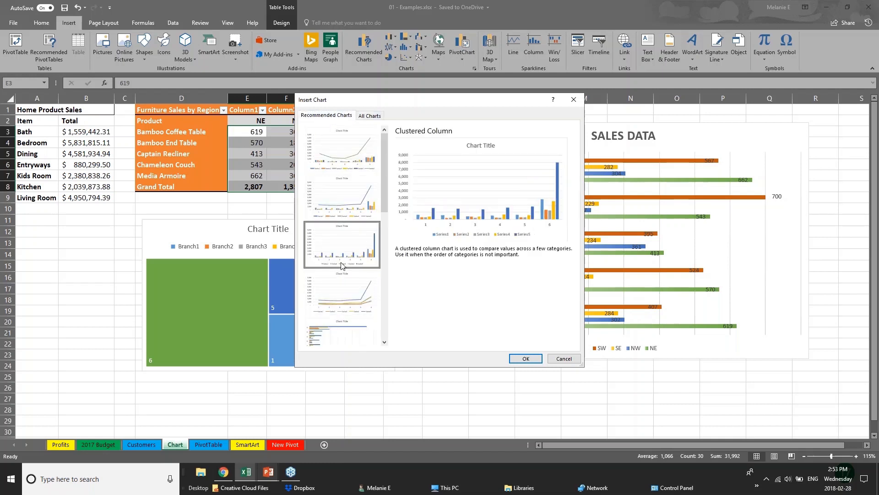
{"action": "left_click", "coordinate": [344, 292]}
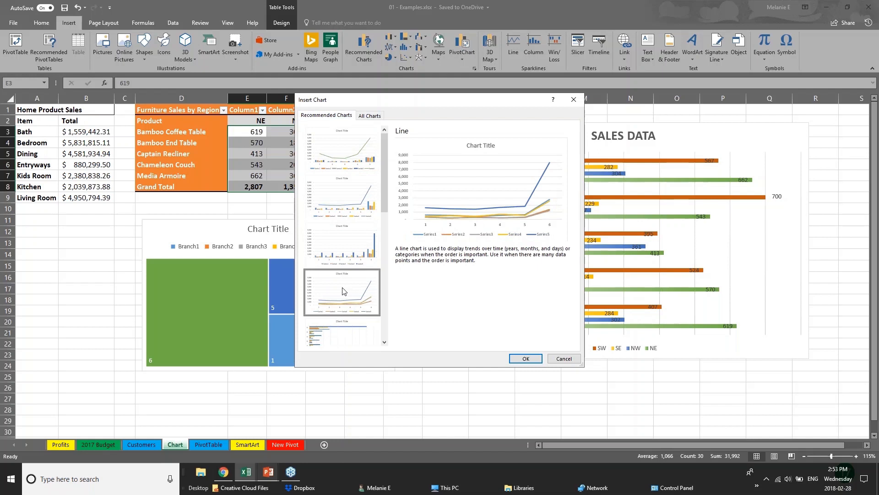
{"action": "left_click", "coordinate": [558, 359]}
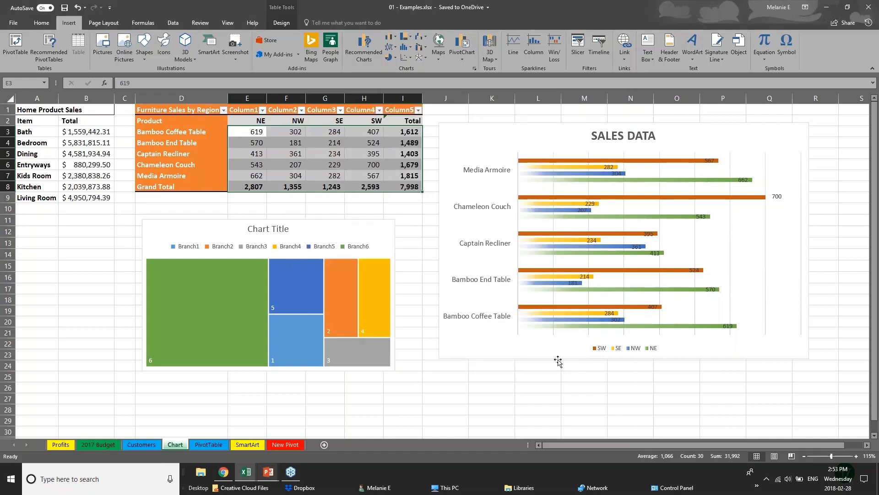
- Switch to the PowerPoint slide show and advance from the New Charts slide to the 3D Power Maps slide
{"action": "left_click", "coordinate": [268, 476]}
{"action": "left_click", "coordinate": [318, 432]}
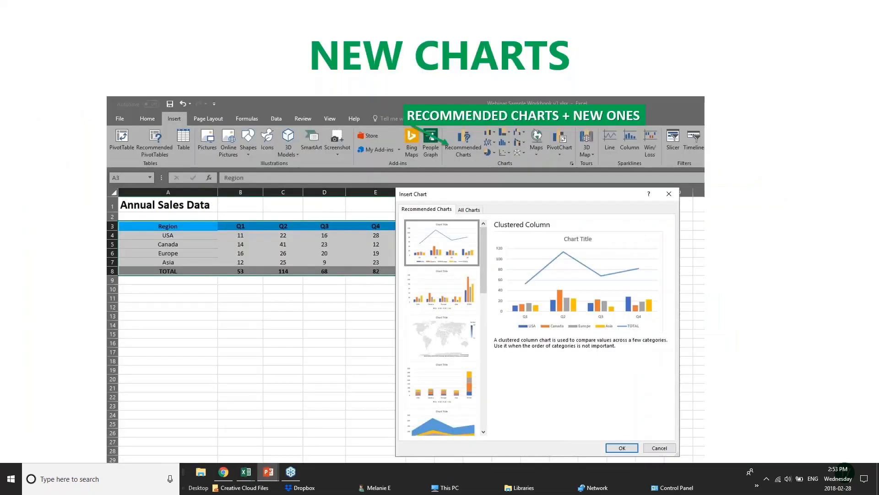
{"action": "left_click", "coordinate": [405, 304]}
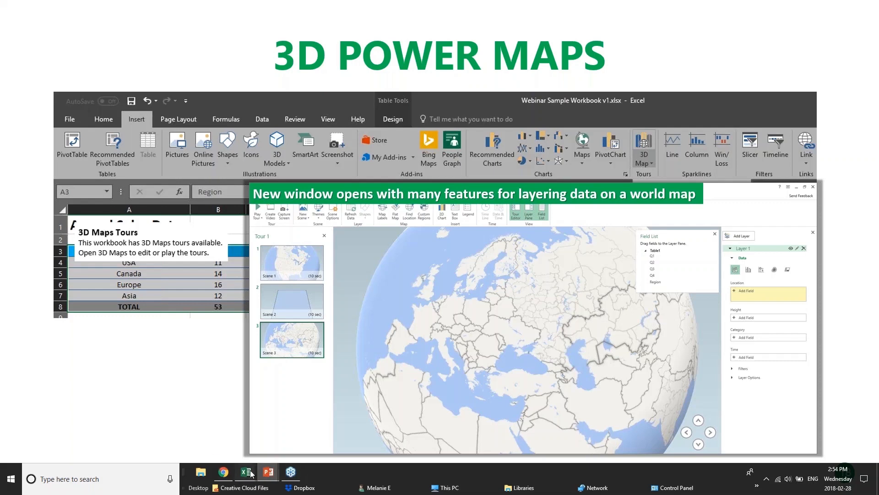
- Switch to the 01 - Examples workbook in Excel and show the 3D Map feature
{"action": "mouse_move", "coordinate": [245, 471]}
{"action": "left_click", "coordinate": [144, 442]}
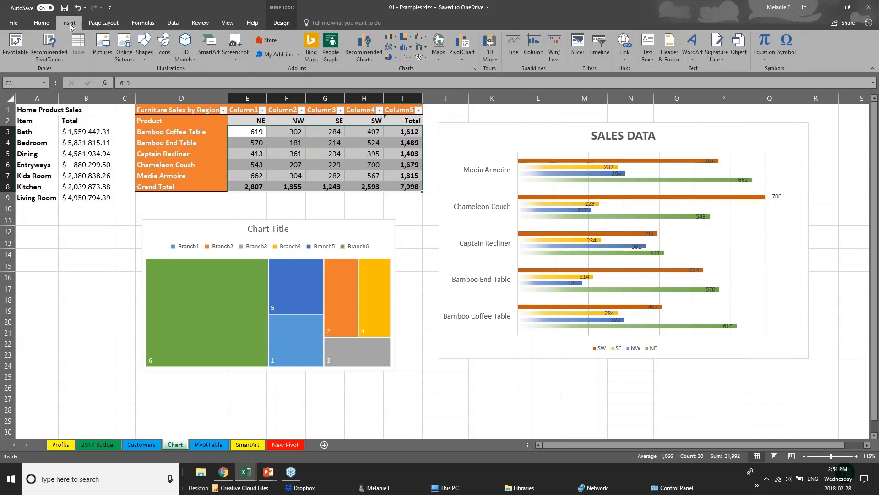
{"action": "left_click", "coordinate": [496, 58]}
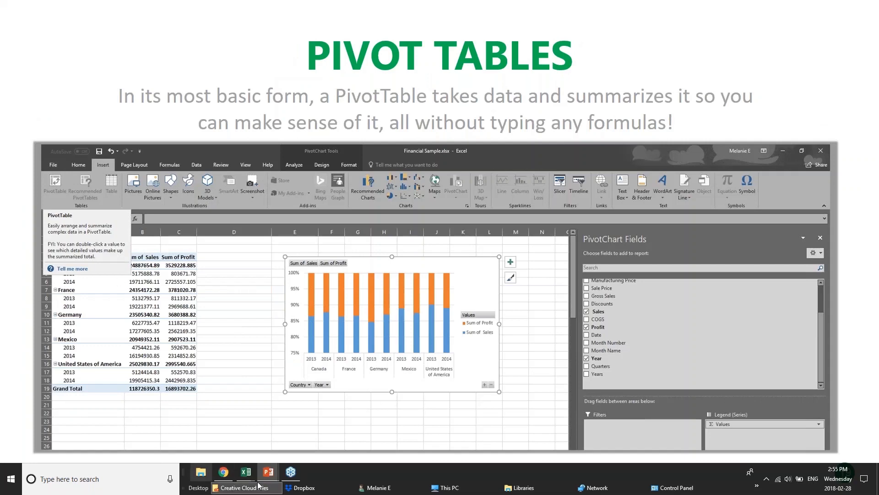
- Switch to the pivotTables.xlsx workbook and look through the DateGrouping, OtherGrouping and Slicers sheets
{"action": "mouse_move", "coordinate": [241, 476]}
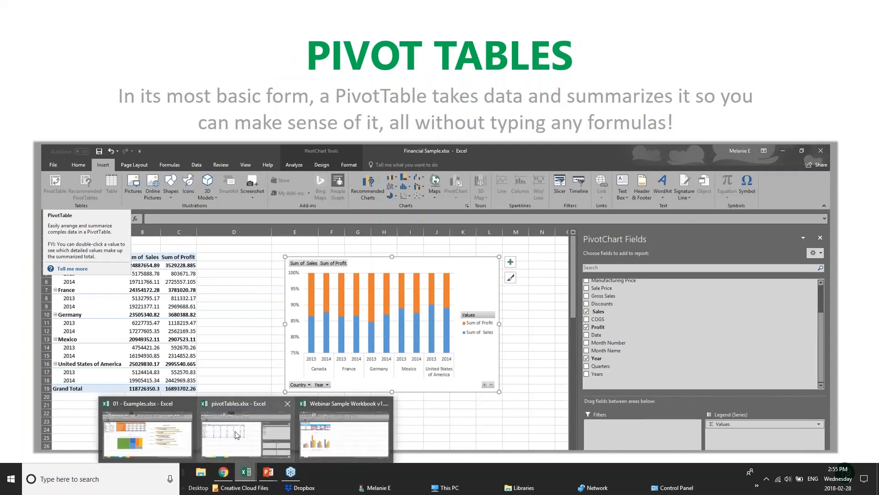
{"action": "left_click", "coordinate": [261, 433]}
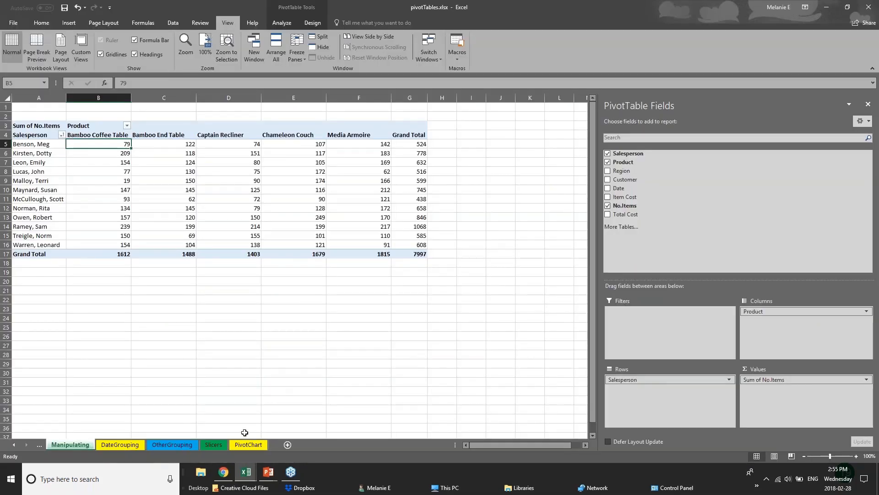
{"action": "left_click", "coordinate": [135, 447]}
{"action": "left_click", "coordinate": [186, 446]}
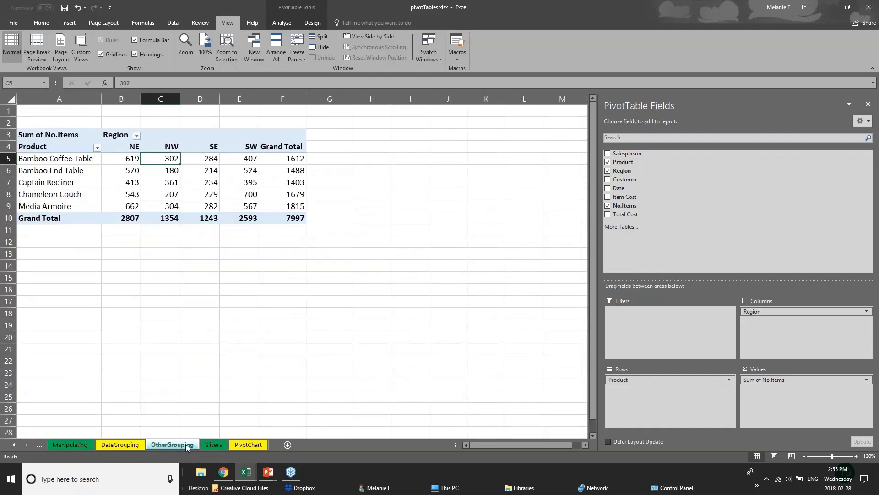
{"action": "left_click", "coordinate": [222, 447]}
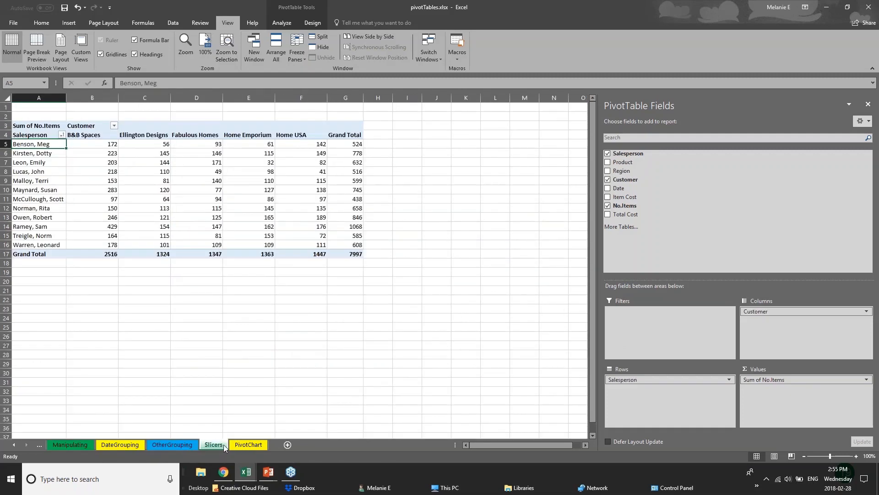
- Close the PivotTable Fields pane on the Slicers sheet and select the whole pivot table
{"action": "left_click", "coordinate": [867, 8]}
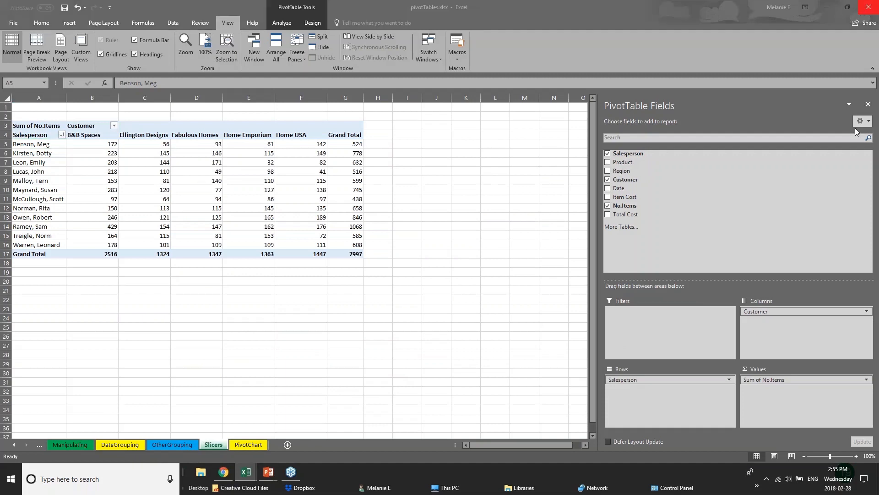
{"action": "left_click", "coordinate": [868, 104]}
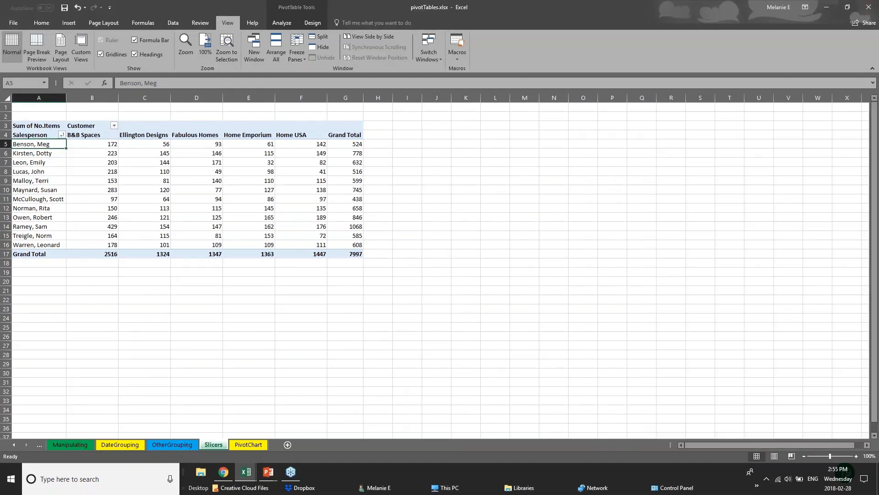
{"action": "left_click", "coordinate": [272, 232]}
{"action": "left_click", "coordinate": [95, 246]}
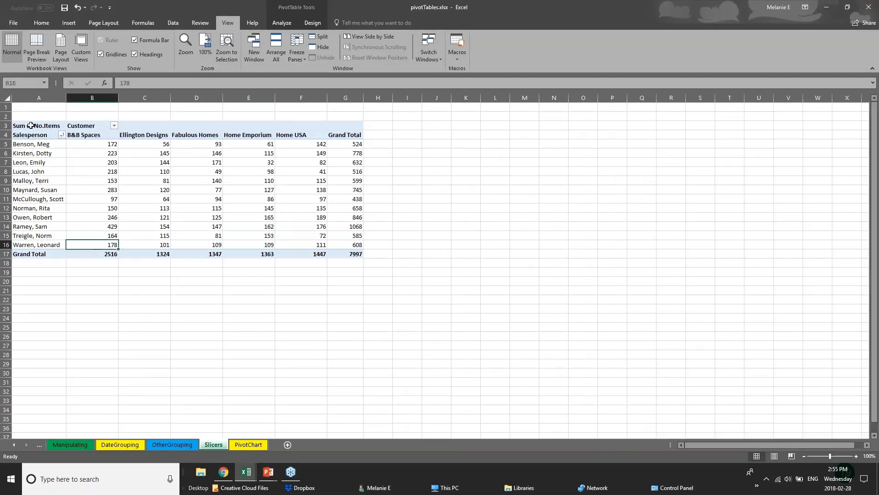
{"action": "left_click", "coordinate": [33, 120]}
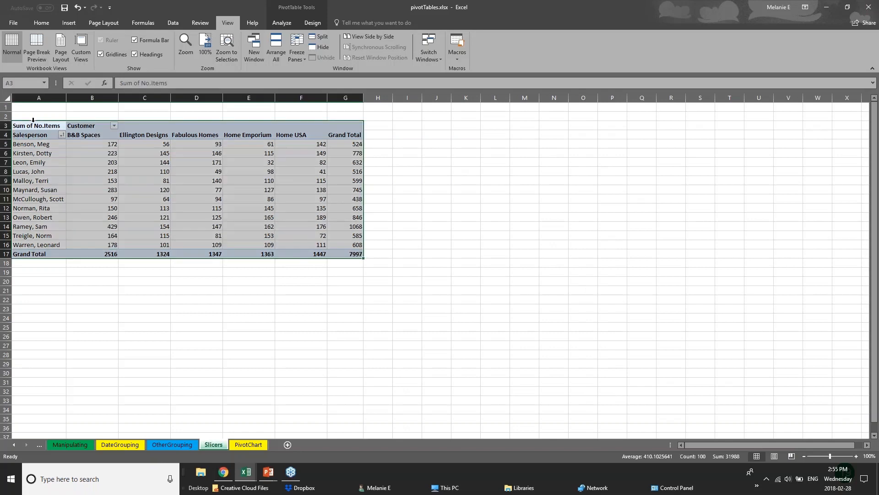
- Show the Pivot Tables slide in PowerPoint and return to the pivotTables.xlsx workbook
{"action": "left_click", "coordinate": [269, 473]}
{"action": "left_click", "coordinate": [292, 440]}
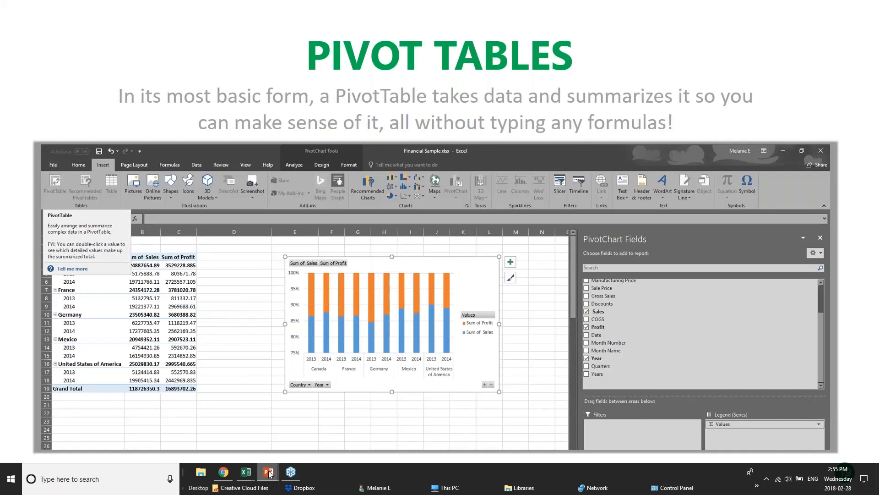
{"action": "mouse_move", "coordinate": [247, 472]}
{"action": "left_click", "coordinate": [261, 439]}
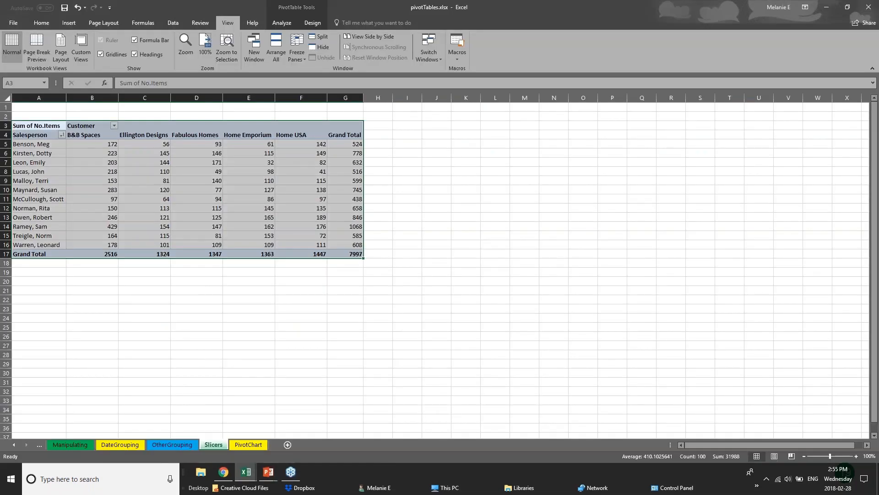
- Examine the pivot table's first salesperson row and the Ellington Designs column on the Slicers sheet
{"action": "left_click", "coordinate": [23, 145]}
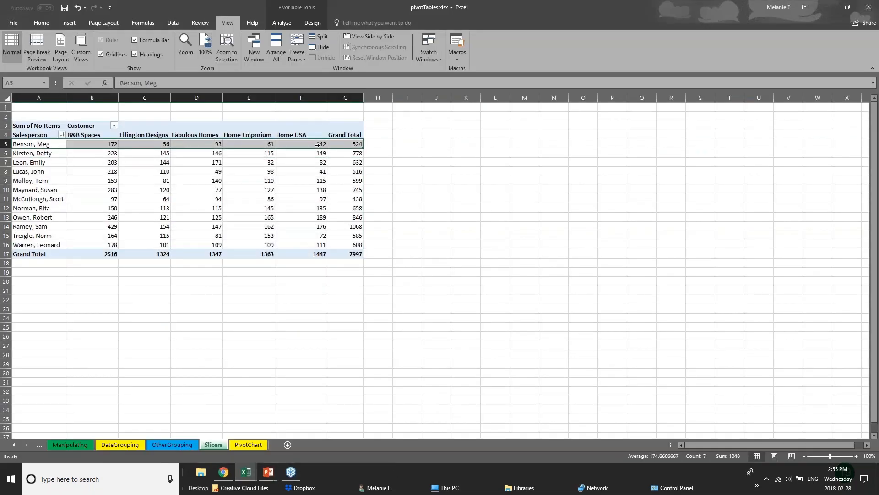
{"action": "left_click", "coordinate": [377, 145]}
{"action": "left_click_drag", "start_coordinate": [56, 163], "coordinate": [82, 170]}
{"action": "left_click", "coordinate": [143, 138]}
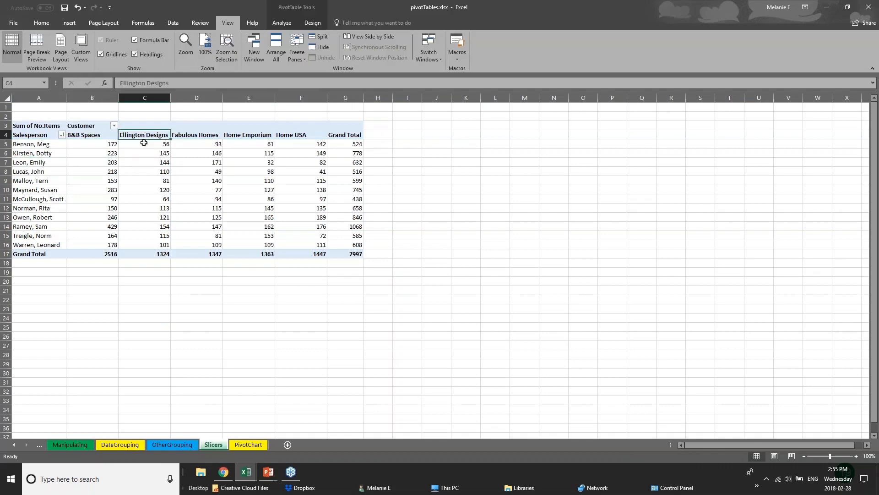
{"action": "left_click_drag", "start_coordinate": [143, 143], "coordinate": [147, 255]}
{"action": "left_click", "coordinate": [147, 255]}
{"action": "left_click", "coordinate": [188, 282]}
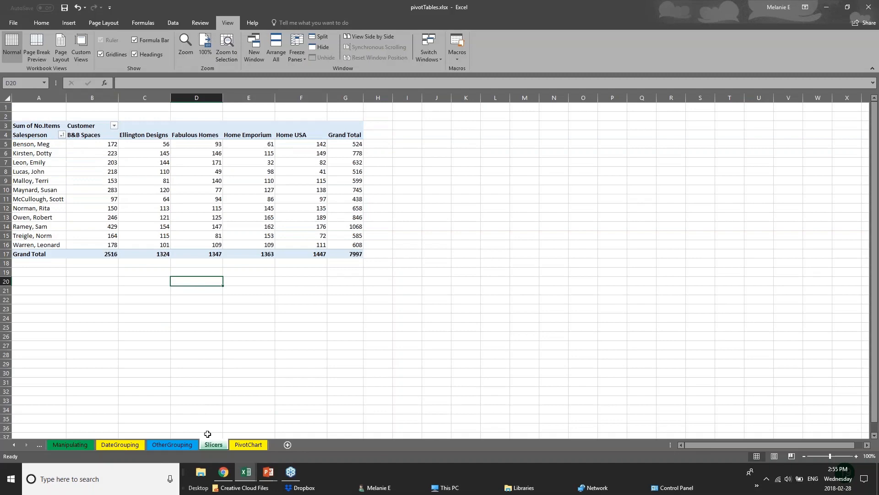
- Glance at the OtherGrouping sheet, and switch to the PivotTable sheet of the 01 - Examples workbook
{"action": "left_click", "coordinate": [183, 447]}
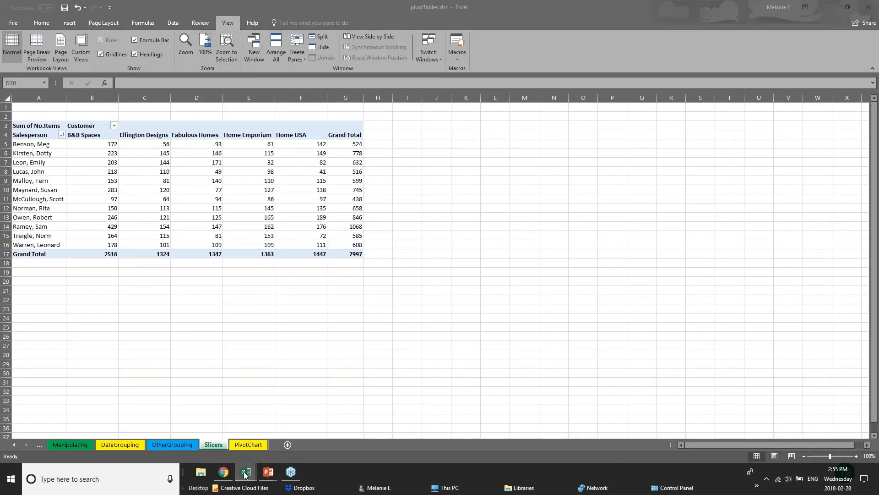
{"action": "mouse_move", "coordinate": [246, 472]}
{"action": "left_click", "coordinate": [146, 430]}
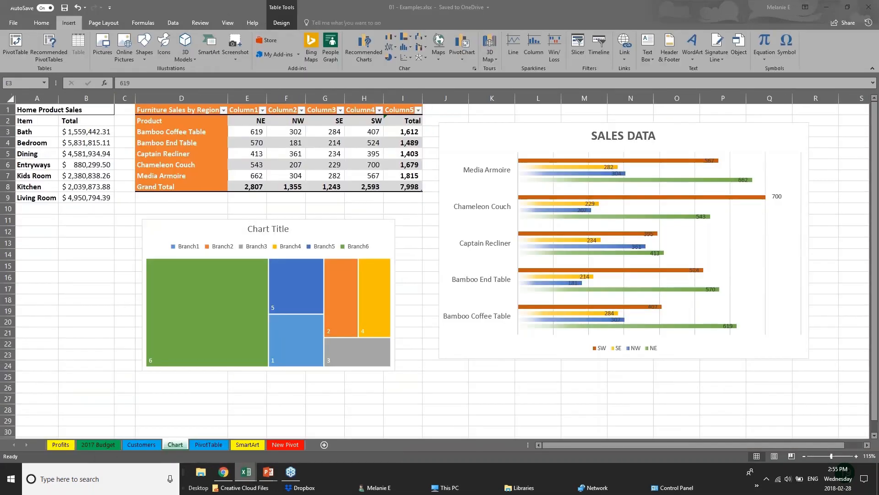
{"action": "left_click", "coordinate": [209, 445]}
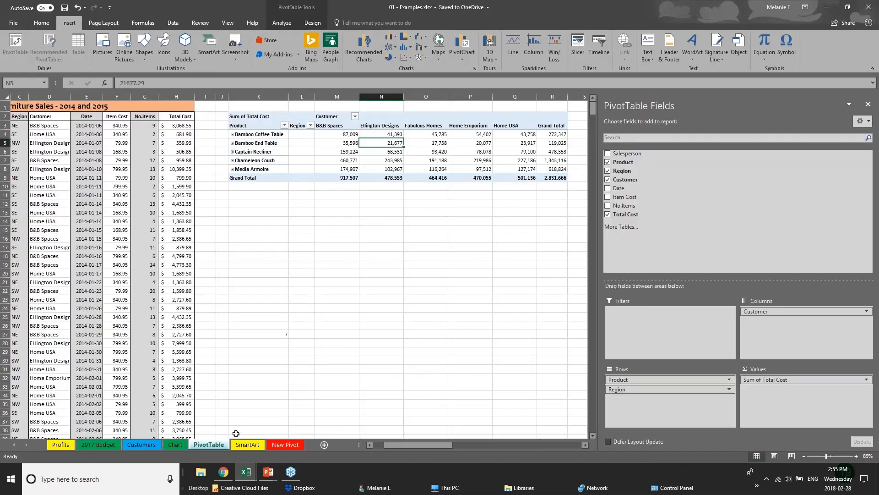
- Close the PivotTable Fields pane and delete the existing pivot table beside the furniture sales data by clearing K1:T11
{"action": "left_click", "coordinate": [259, 117]}
{"action": "left_click", "coordinate": [868, 104]}
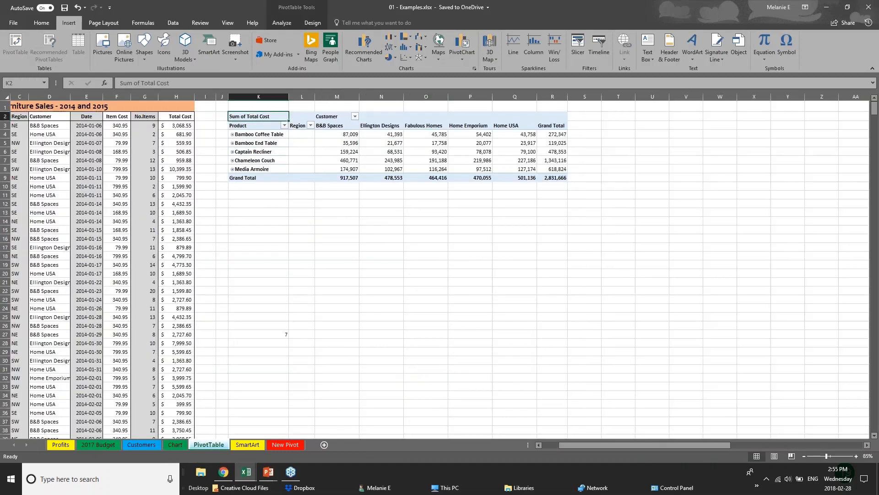
{"action": "left_click_drag", "start_coordinate": [259, 106], "coordinate": [617, 196]}
{"action": "key", "text": "Delete"}
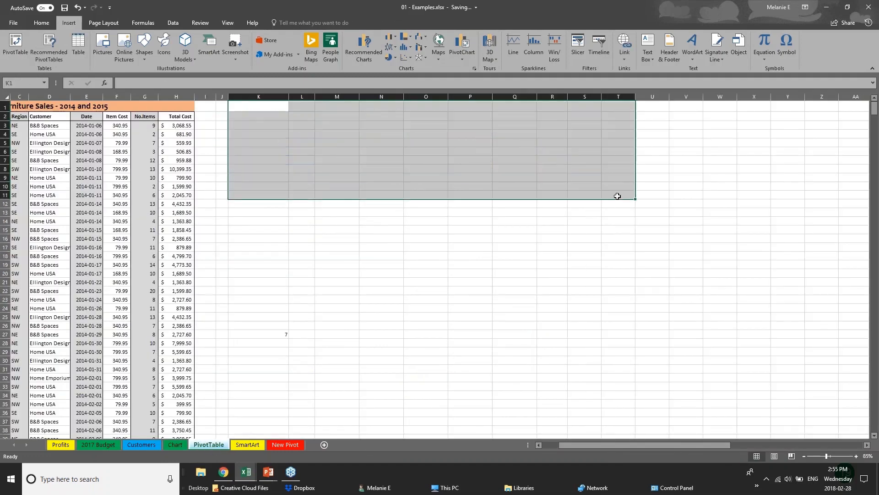
- Examine the Salesperson and Total Cost columns of the Furniture Sales - 2014 and 2015 data
{"action": "left_click", "coordinate": [123, 185]}
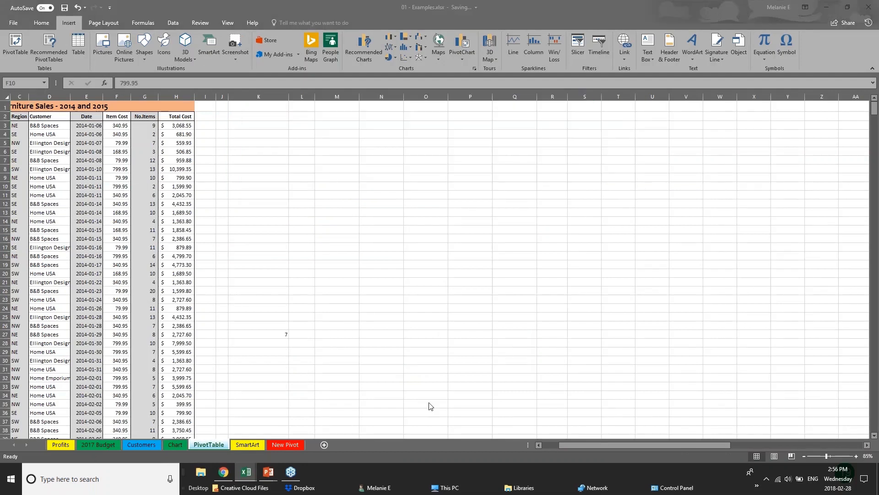
{"action": "left_click", "coordinate": [562, 448]}
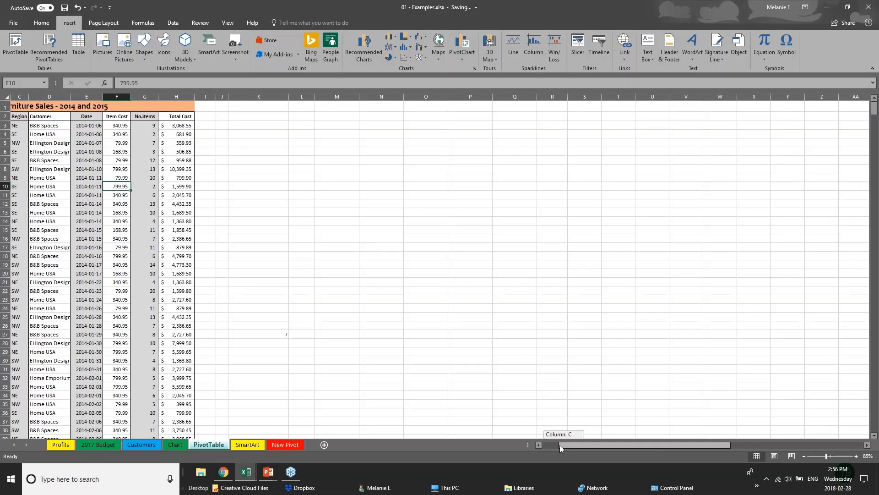
{"action": "left_click_drag", "start_coordinate": [561, 448], "coordinate": [545, 447]}
{"action": "left_click", "coordinate": [42, 145]}
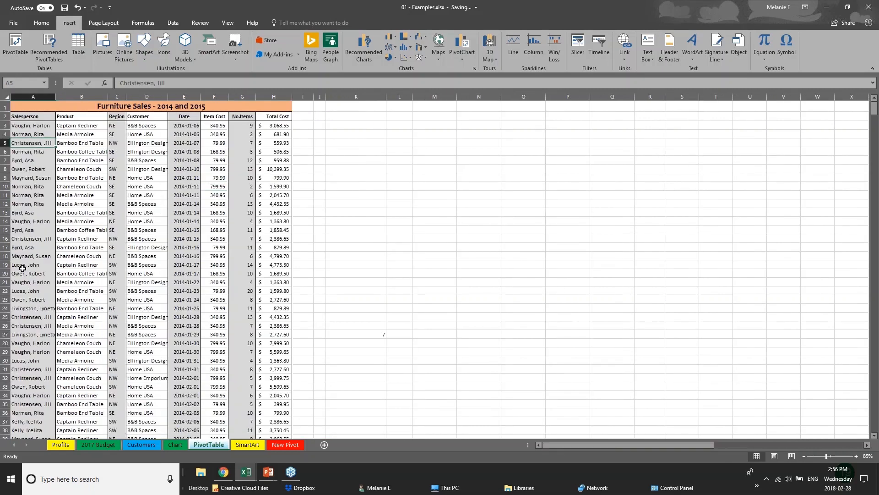
{"action": "scroll", "coordinate": [22, 268], "scroll_direction": "down", "scroll_amount": 5}
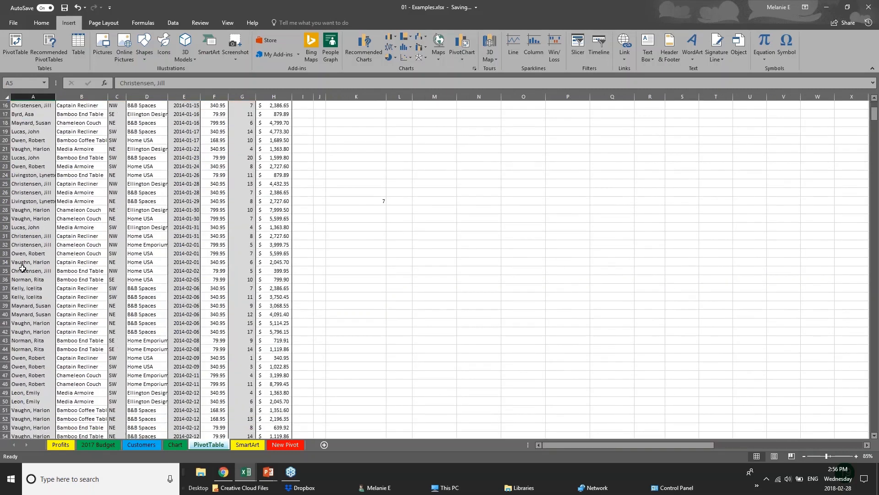
{"action": "scroll", "coordinate": [225, 171], "scroll_direction": "up", "scroll_amount": 5}
{"action": "left_click", "coordinate": [268, 129]}
{"action": "left_click", "coordinate": [271, 183]}
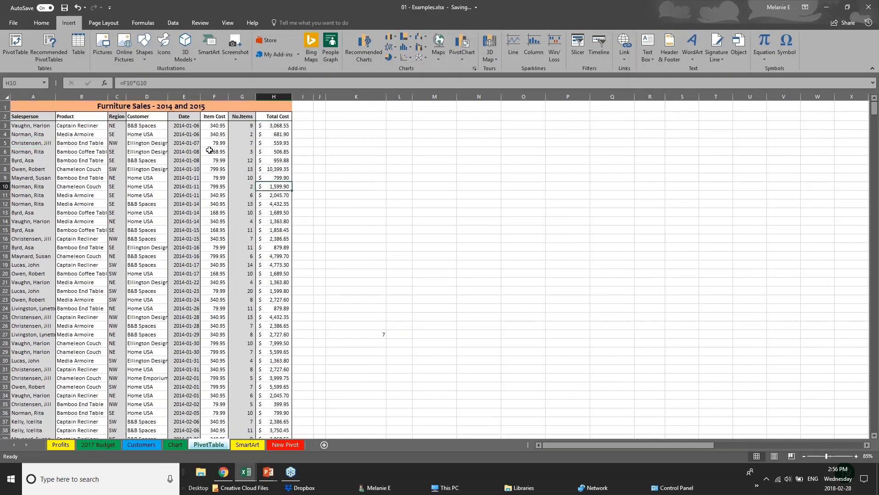
- Review the Region column and the furniture sales records further down the sheet, and return to the first rows
{"action": "left_click", "coordinate": [117, 129]}
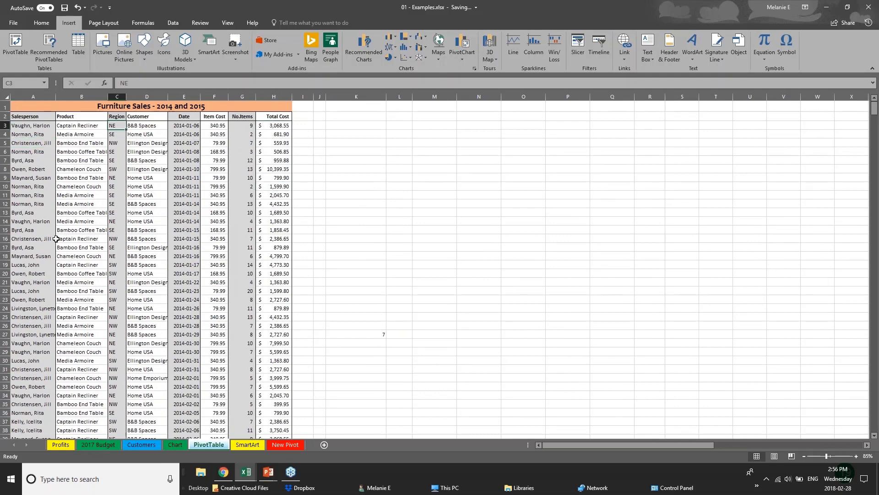
{"action": "left_click", "coordinate": [51, 255]}
{"action": "scroll", "coordinate": [58, 365], "scroll_direction": "down", "scroll_amount": 5}
{"action": "scroll", "coordinate": [58, 365], "scroll_direction": "down", "scroll_amount": 11}
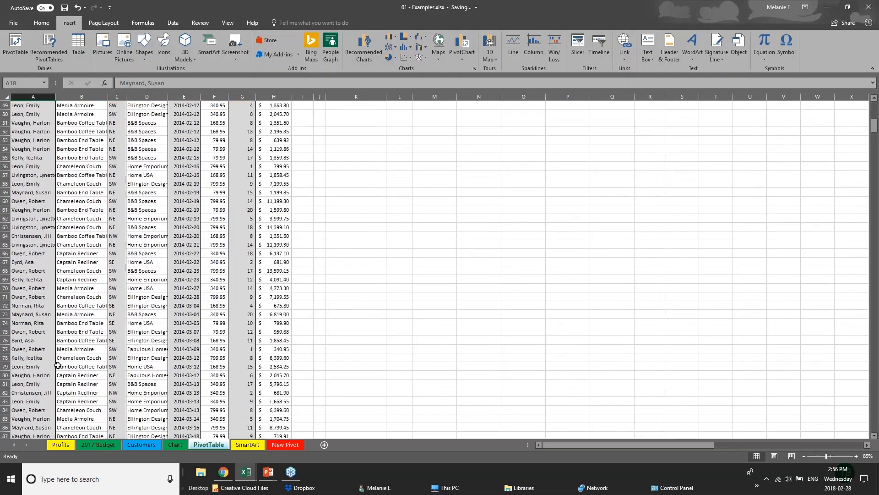
{"action": "scroll", "coordinate": [58, 365], "scroll_direction": "down", "scroll_amount": 14}
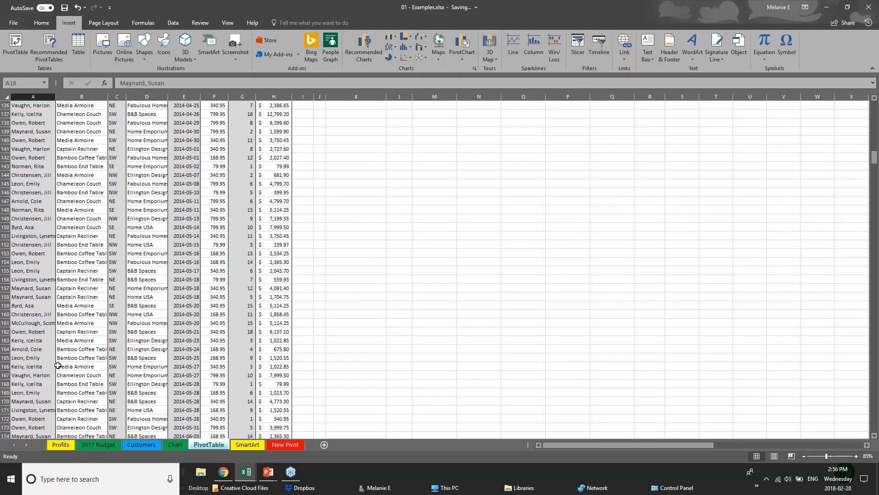
{"action": "scroll", "coordinate": [58, 365], "scroll_direction": "up", "scroll_amount": 11}
{"action": "scroll", "coordinate": [59, 365], "scroll_direction": "up", "scroll_amount": 19}
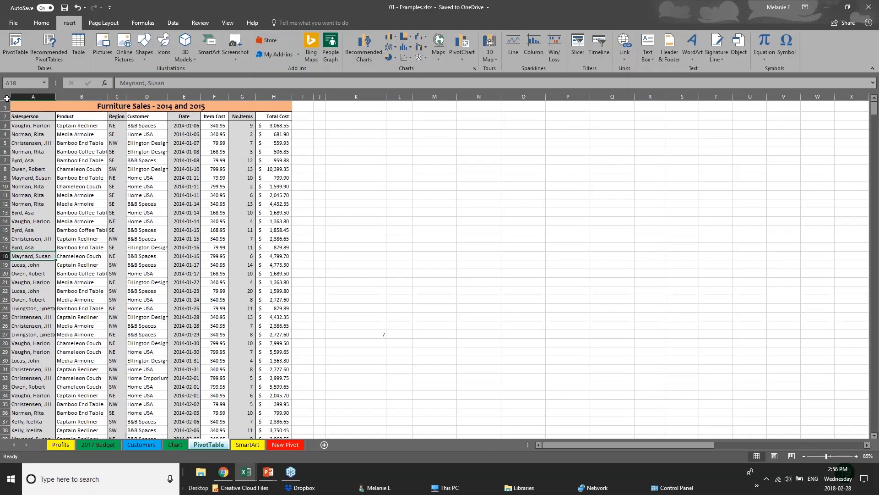
{"action": "left_click", "coordinate": [7, 98]}
{"action": "left_click", "coordinate": [356, 220]}
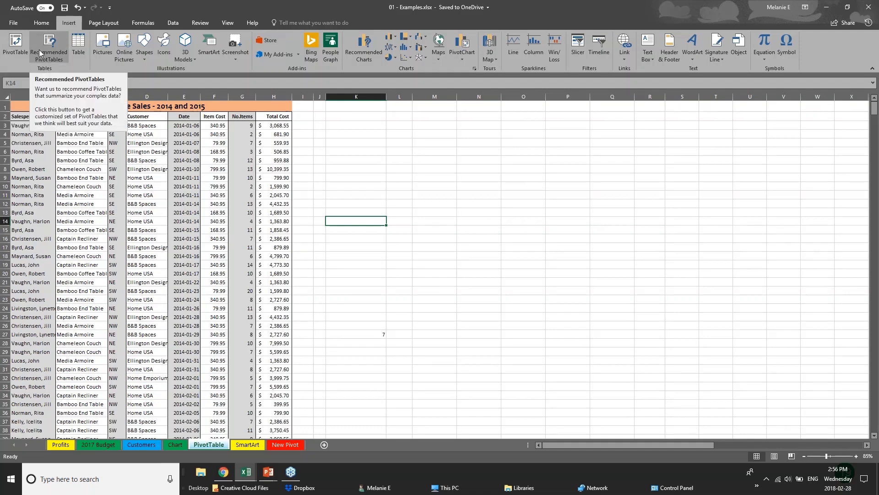
{"action": "left_click", "coordinate": [13, 55]}
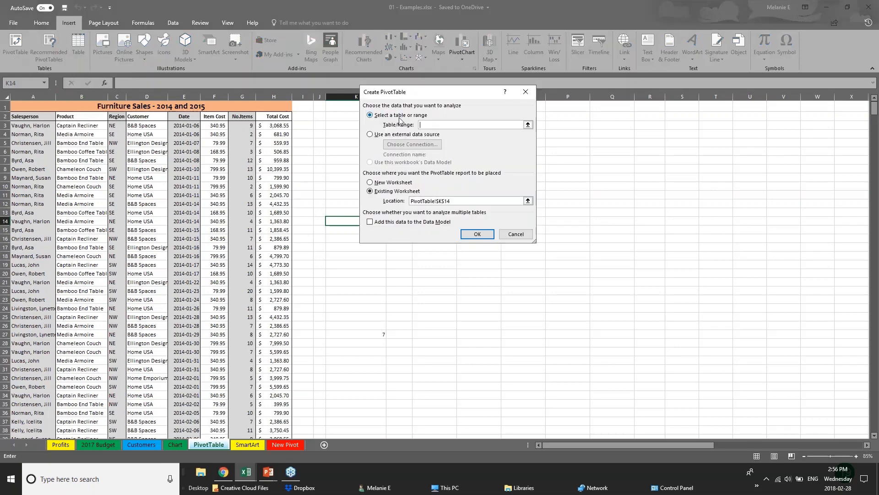
{"action": "left_click", "coordinate": [39, 96]}
{"action": "key", "text": "Return"}
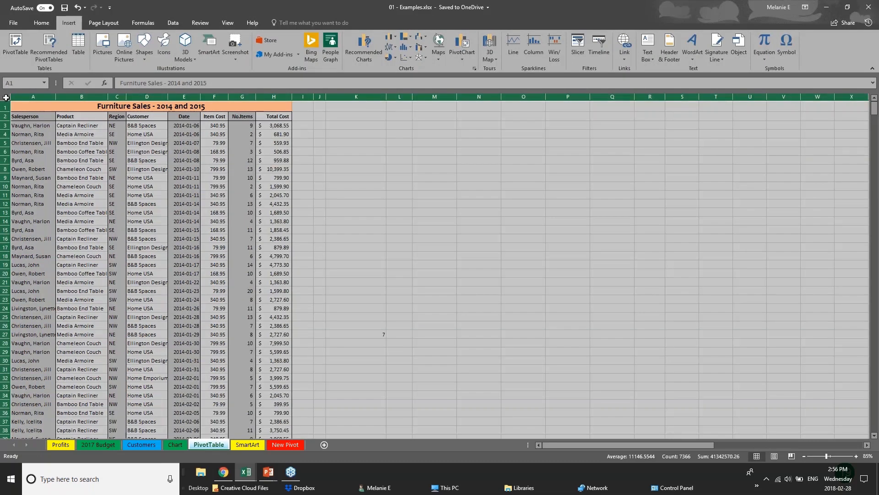
- Try to create a pivot table on a new worksheet from the whole PivotTable sheet, columns A:AM, and abandon the setup
{"action": "left_click", "coordinate": [15, 41]}
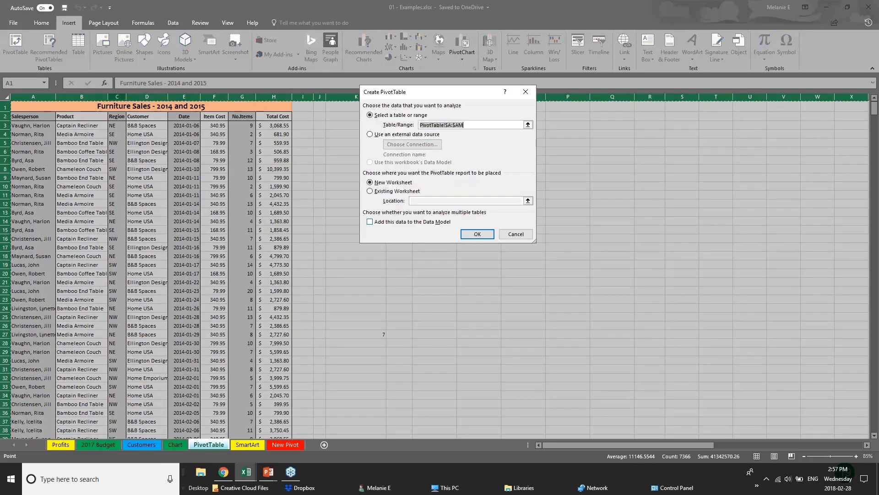
{"action": "left_click", "coordinate": [479, 238]}
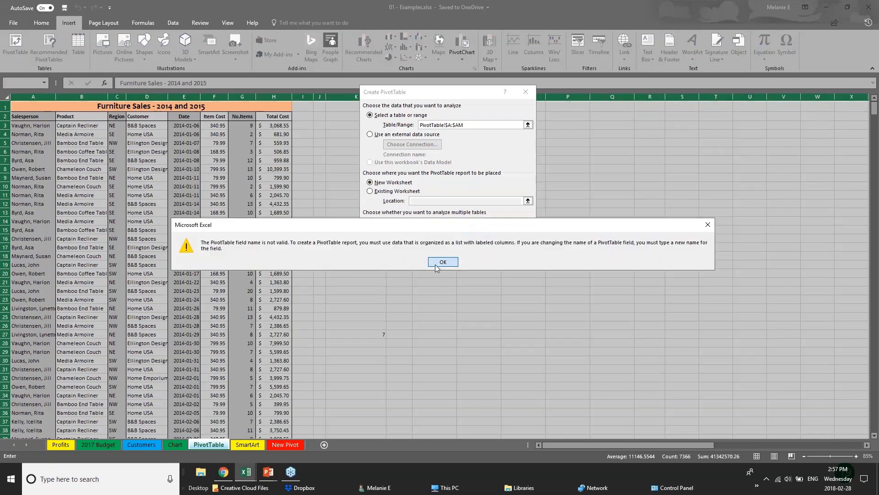
{"action": "left_click", "coordinate": [443, 261]}
{"action": "left_click", "coordinate": [467, 238]}
{"action": "left_click", "coordinate": [443, 261]}
{"action": "left_click", "coordinate": [515, 234]}
{"action": "left_click", "coordinate": [145, 133]}
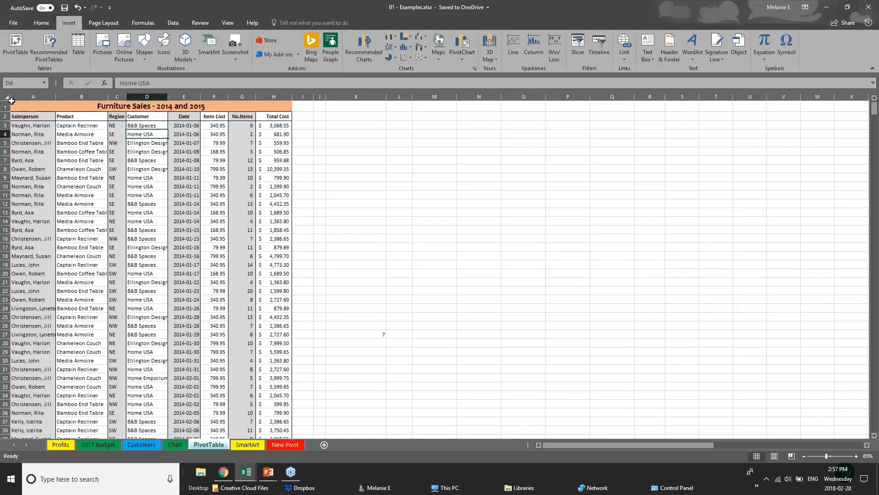
- Create a pivot table on a new worksheet from the furniture sales data in columns A:H
{"action": "left_click_drag", "start_coordinate": [18, 96], "coordinate": [34, 81]}
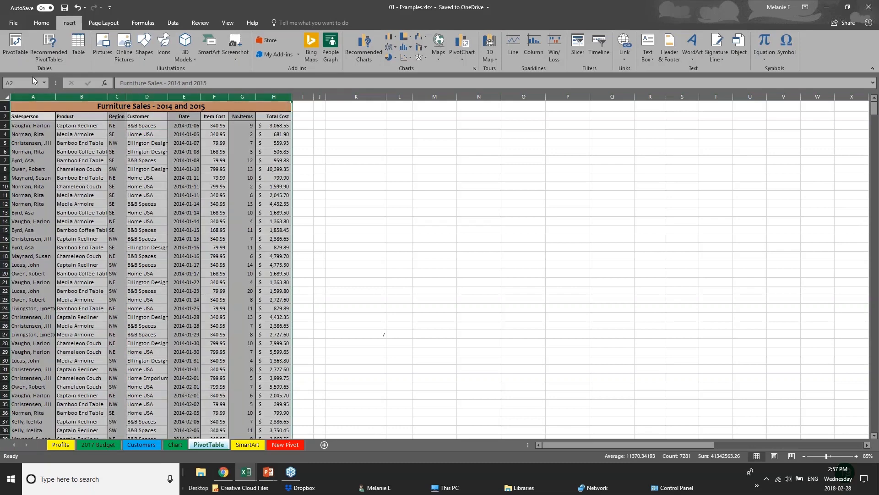
{"action": "left_click", "coordinate": [15, 44]}
{"action": "left_click", "coordinate": [477, 234]}
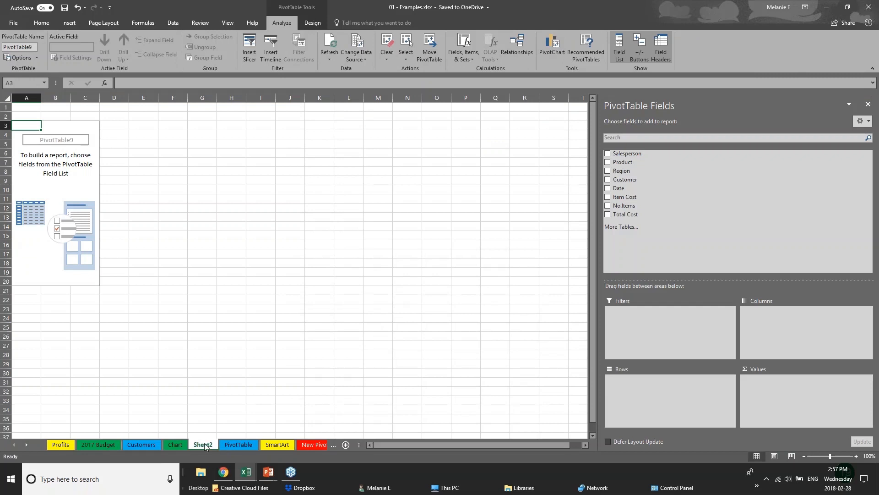
- Rename the new pivot table worksheet as PIVOT 2 and select a cell inside the empty pivot table
{"action": "double_click", "coordinate": [212, 446]}
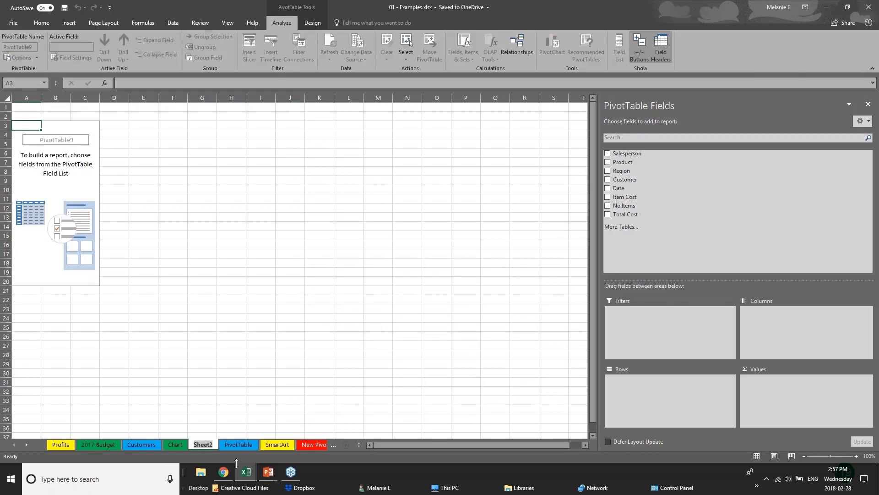
{"action": "type", "text": "PIVO"}
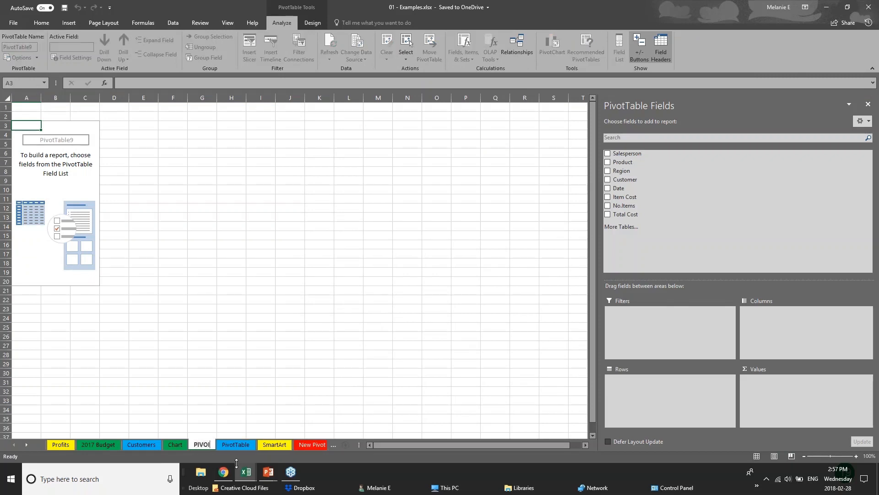
{"action": "type", "text": "T 2"}
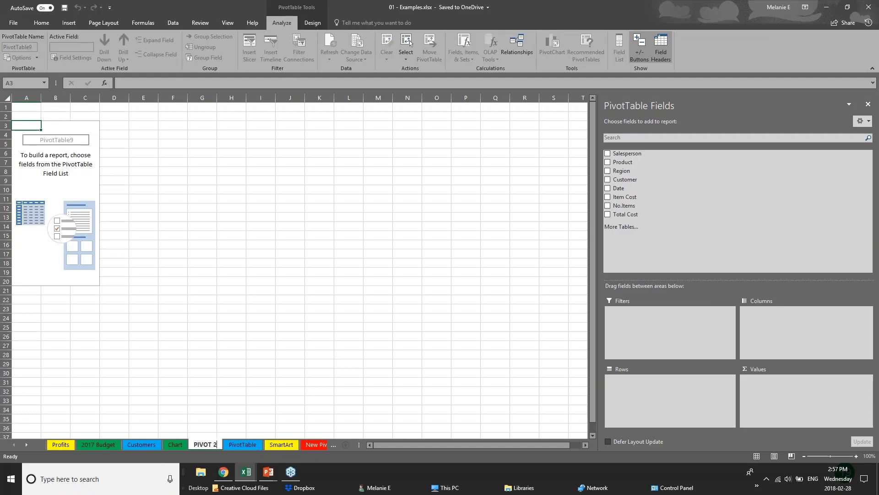
{"action": "left_click", "coordinate": [65, 142]}
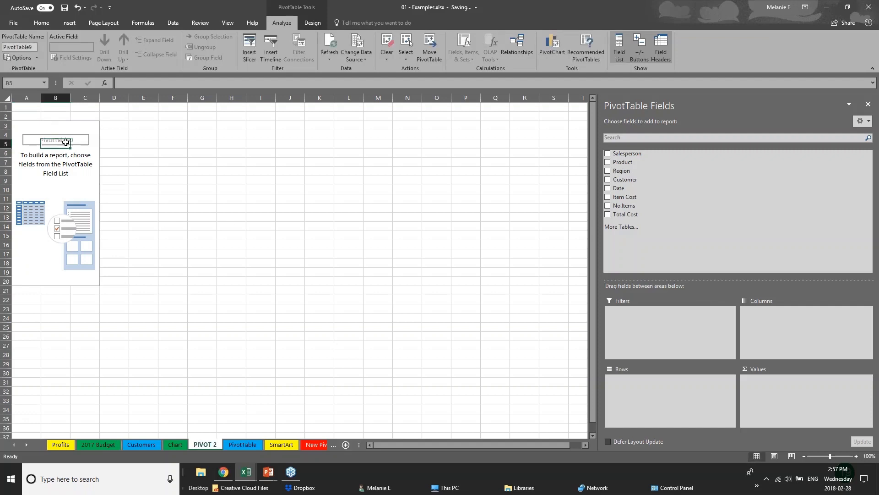
{"action": "key", "text": "Up"}
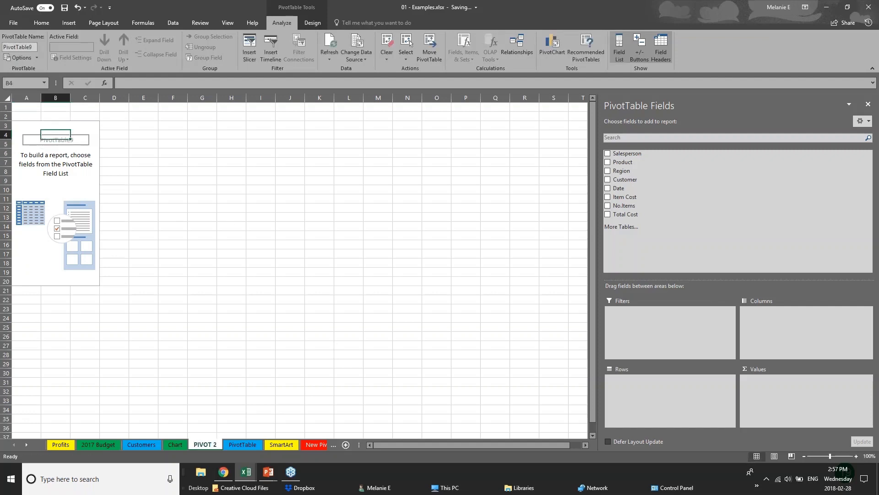
{"action": "left_click", "coordinate": [866, 7]}
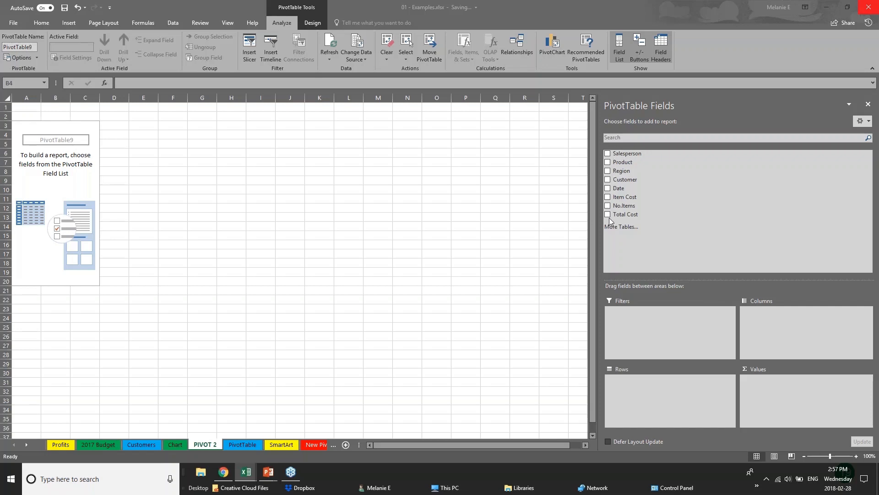
- Add the Region and Date fields to the pivot table rows, and remove Quarters and Date to leave Region and Years
{"action": "left_click", "coordinate": [608, 172]}
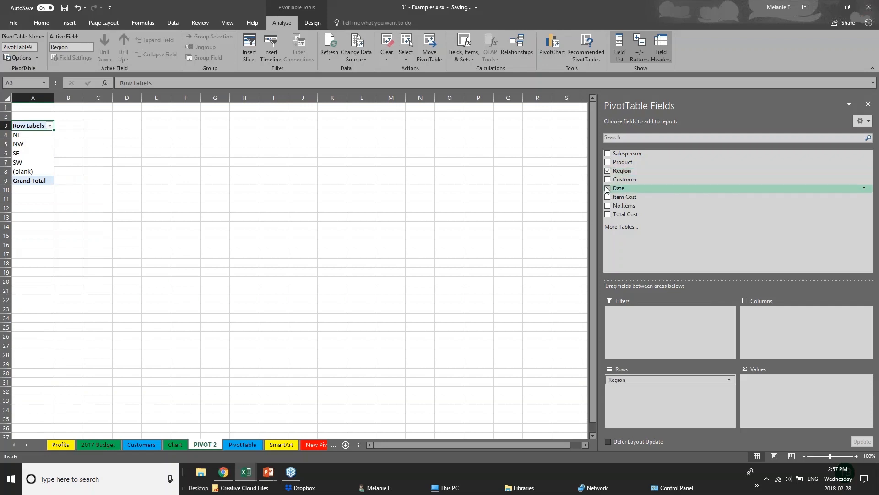
{"action": "left_click", "coordinate": [607, 189]}
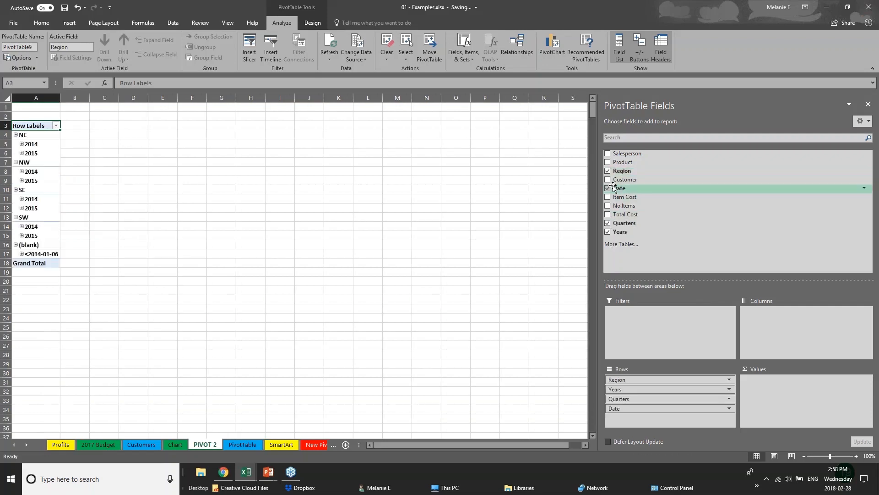
{"action": "left_click", "coordinate": [608, 223]}
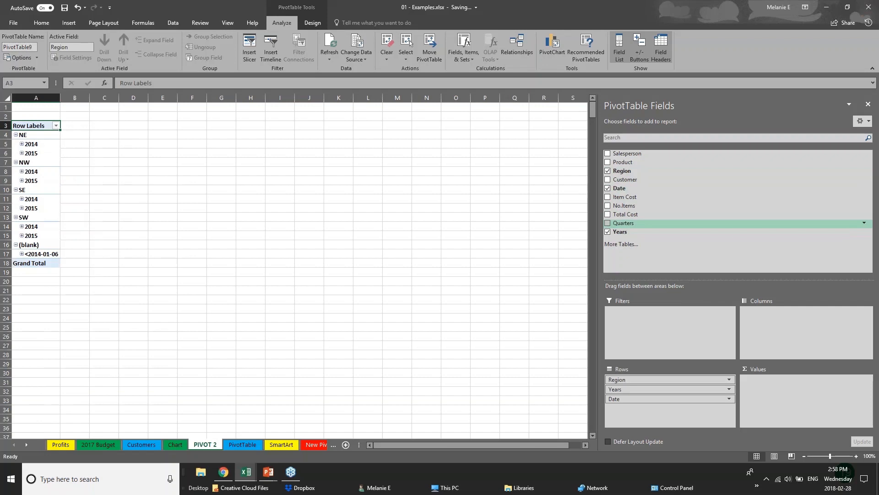
{"action": "left_click", "coordinate": [607, 188]}
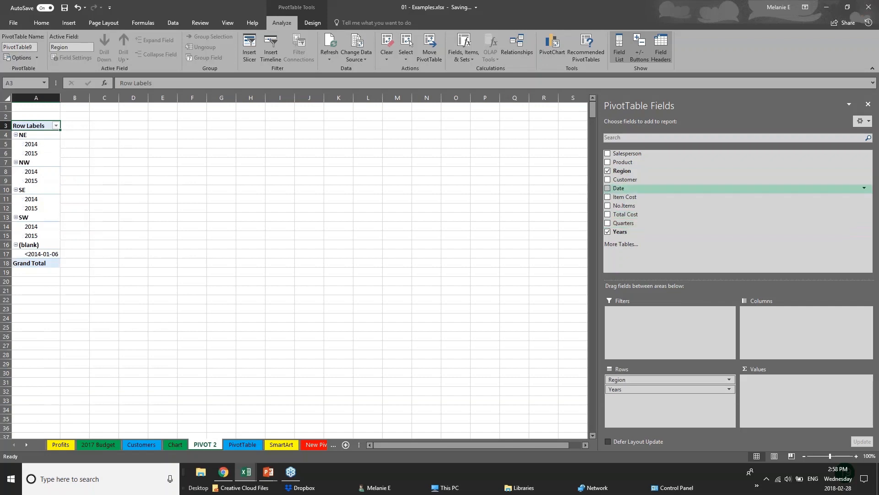
- Add Total Cost as a summed value in the pivot table and widen columns A and B
{"action": "left_click", "coordinate": [608, 215]}
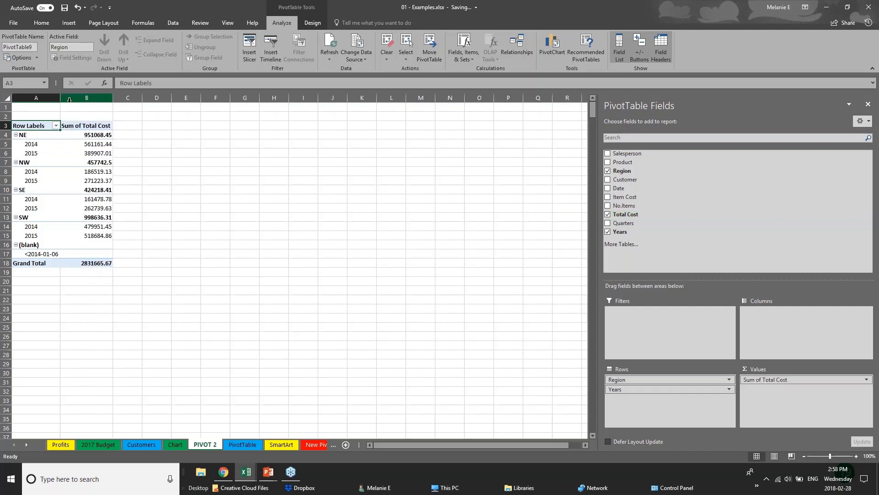
{"action": "left_click_drag", "start_coordinate": [60, 97], "coordinate": [96, 102]}
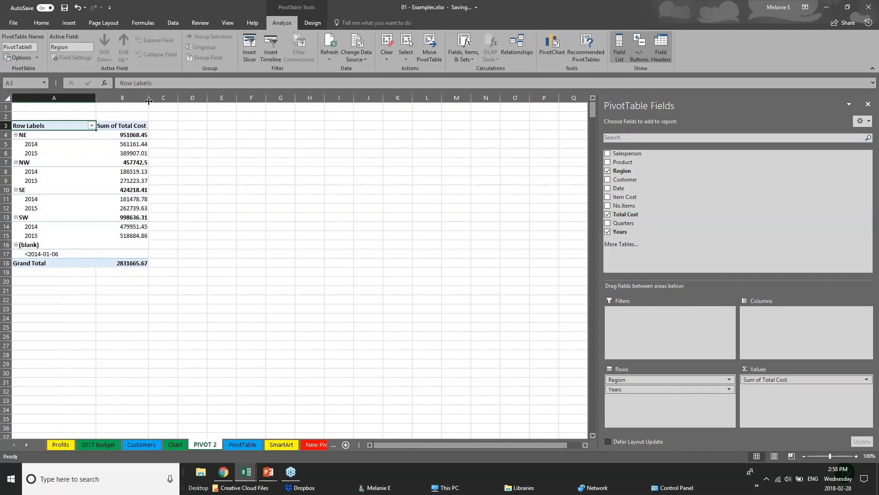
{"action": "left_click_drag", "start_coordinate": [149, 100], "coordinate": [206, 101]}
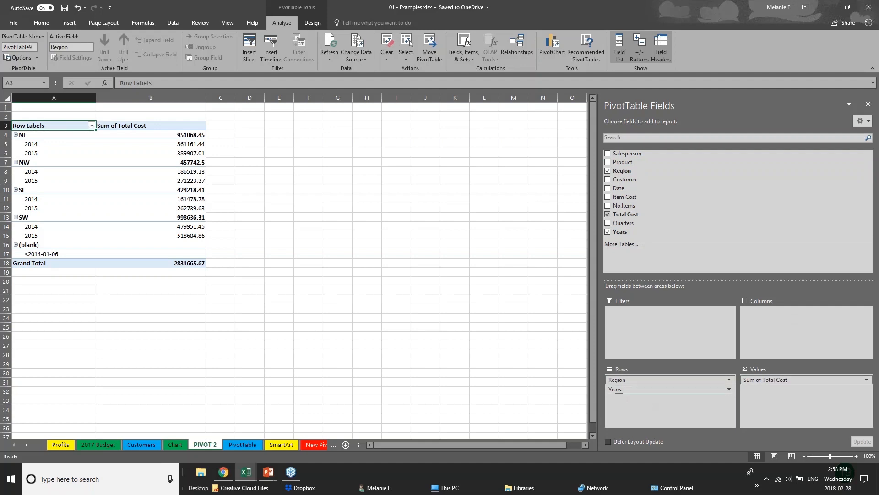
- Move the Years field from the pivot table's rows to its columns
{"action": "left_click", "coordinate": [644, 389]}
{"action": "left_click", "coordinate": [658, 389]}
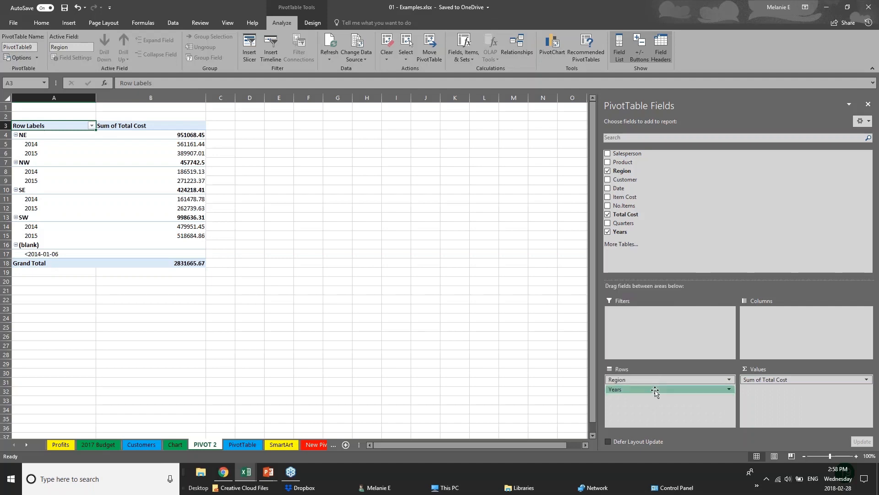
{"action": "left_click_drag", "start_coordinate": [654, 389], "coordinate": [782, 326]}
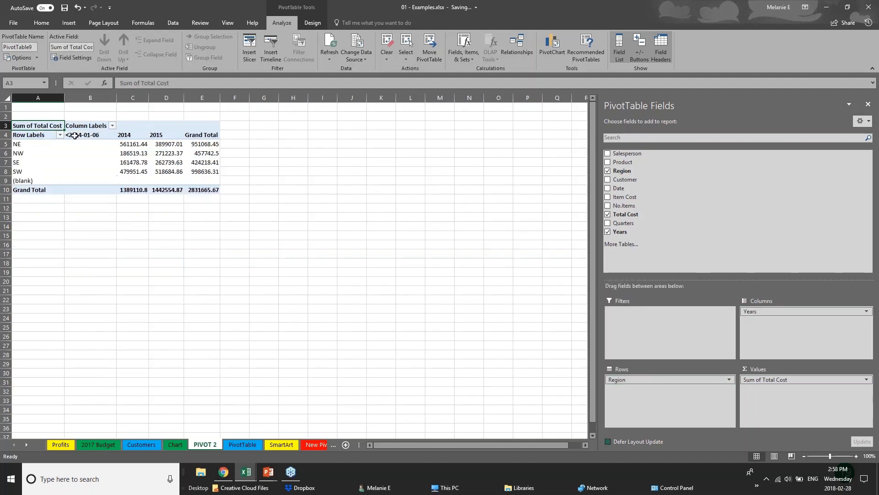
- Examine the Total Cost sums by region for 2014 and 2015 in the pivot table
{"action": "left_click", "coordinate": [25, 147]}
{"action": "left_click", "coordinate": [20, 173]}
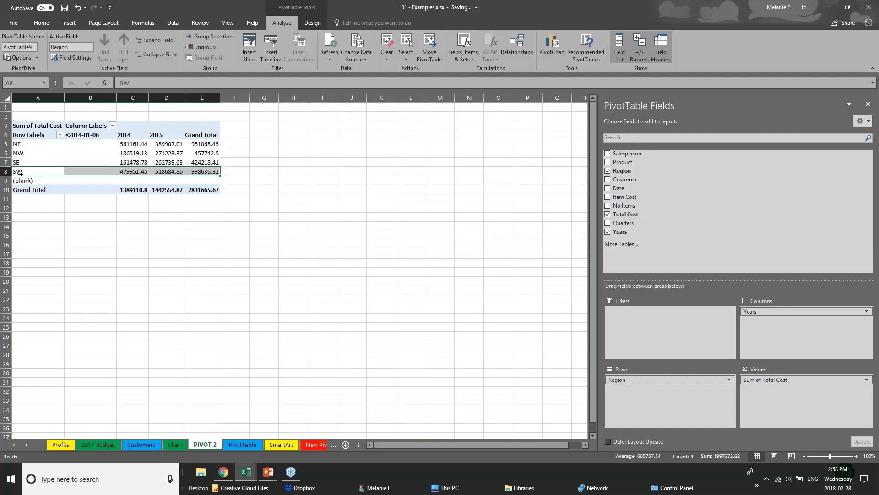
{"action": "left_click", "coordinate": [123, 144]}
{"action": "left_click", "coordinate": [123, 163]}
{"action": "left_click", "coordinate": [179, 136]}
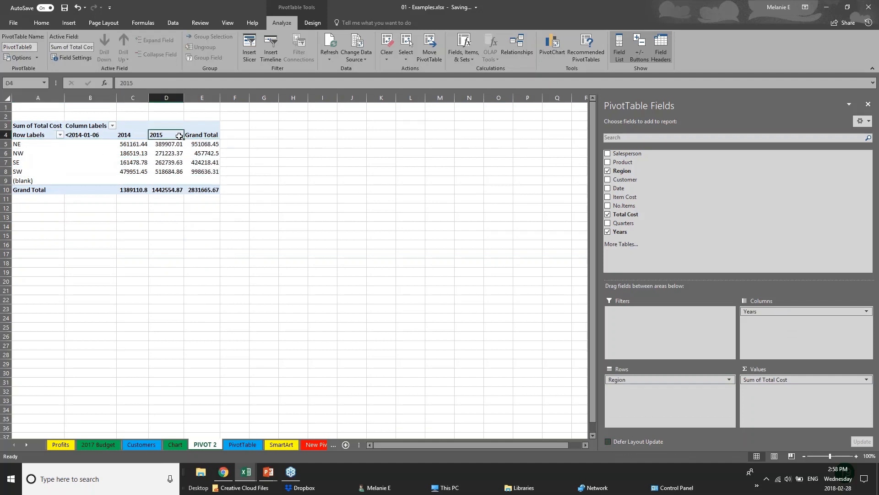
{"action": "left_click", "coordinate": [167, 153]}
{"action": "left_click", "coordinate": [173, 171]}
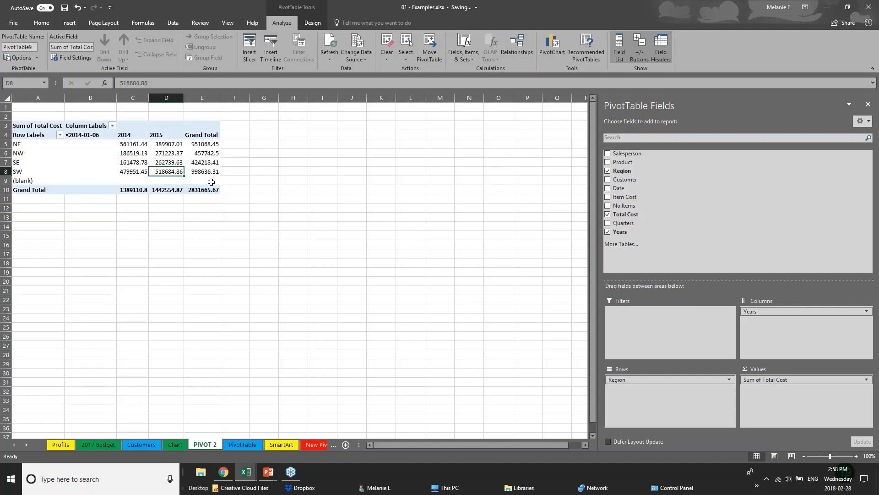
- Swap the pivot table layout, placing Years in the rows and Region in the columns
{"action": "left_click_drag", "start_coordinate": [760, 311], "coordinate": [788, 313]}
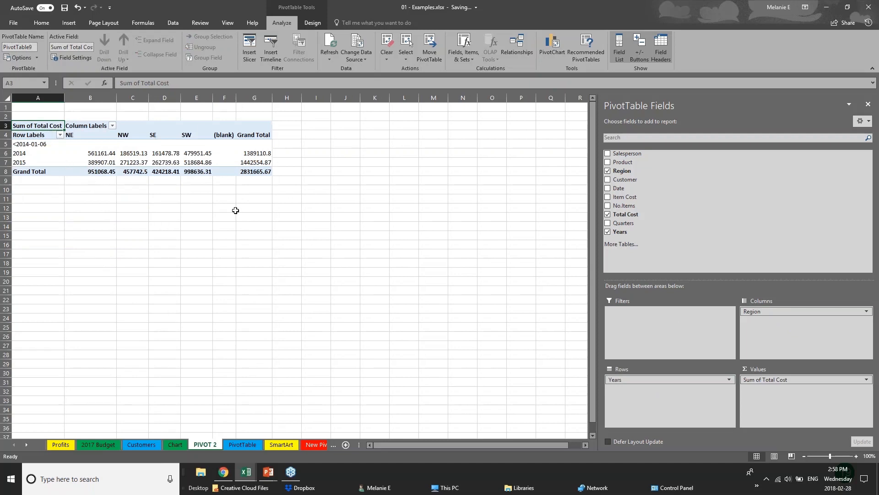
- Add the Customer and Date fields to the pivot table, placing Customer below Region in the columns
{"action": "left_click", "coordinate": [607, 180]}
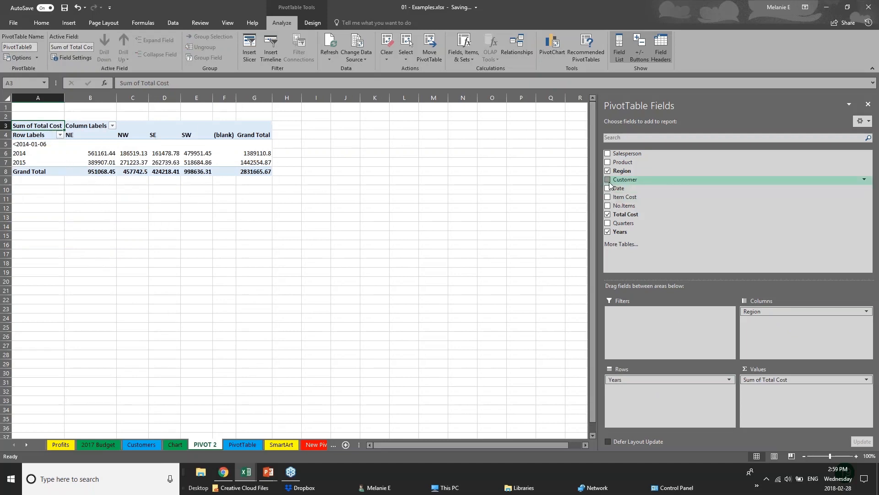
{"action": "left_click", "coordinate": [608, 188]}
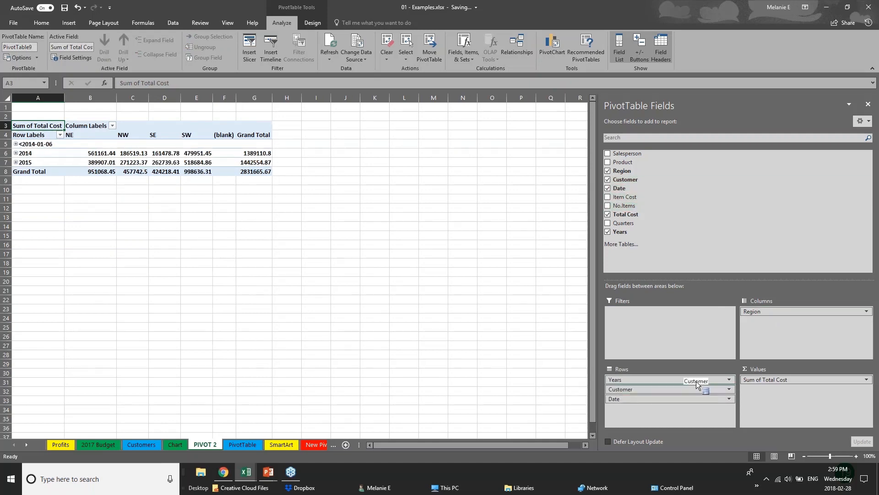
{"action": "left_click_drag", "start_coordinate": [701, 387], "coordinate": [788, 322]}
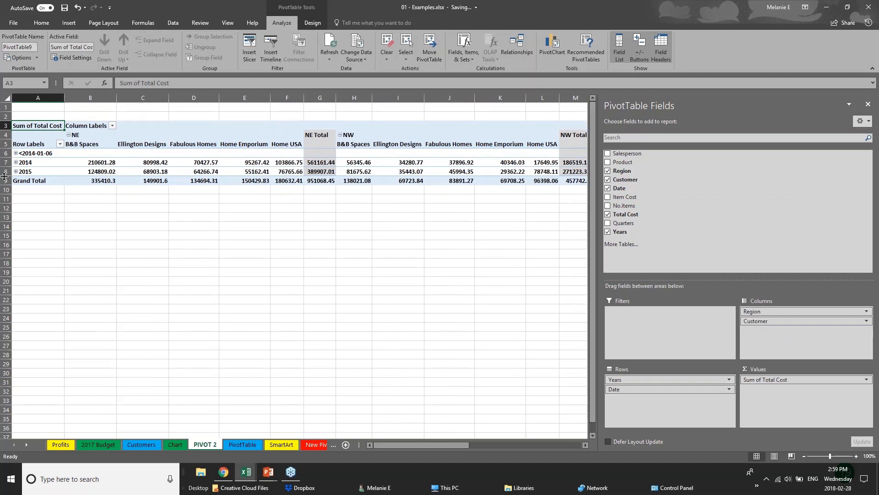
- Expand the 2015 row to view its months, collapse it again, and look over the customer columns for each region
{"action": "left_click", "coordinate": [17, 154]}
{"action": "left_click", "coordinate": [15, 163]}
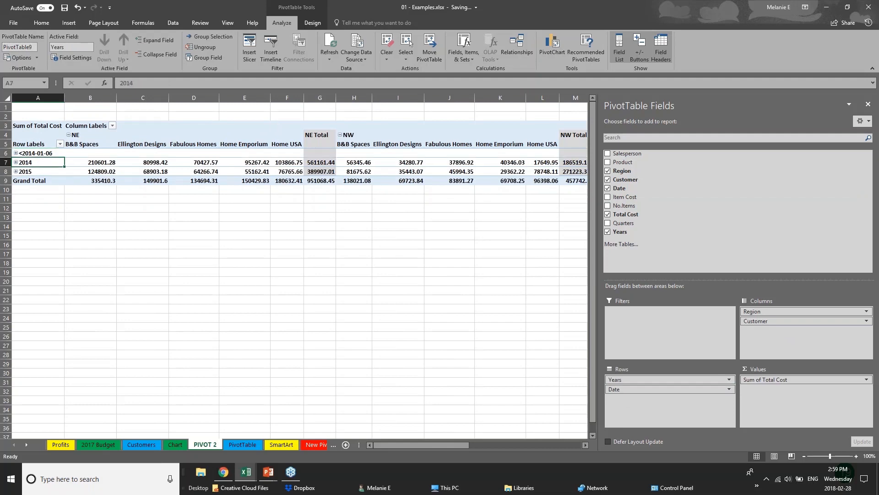
{"action": "left_click", "coordinate": [15, 163]}
{"action": "left_click", "coordinate": [16, 171]}
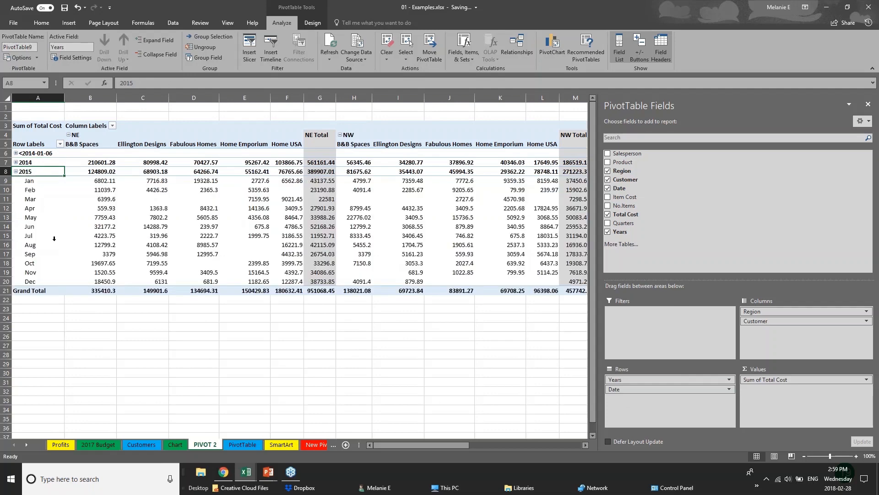
{"action": "left_click", "coordinate": [16, 171]}
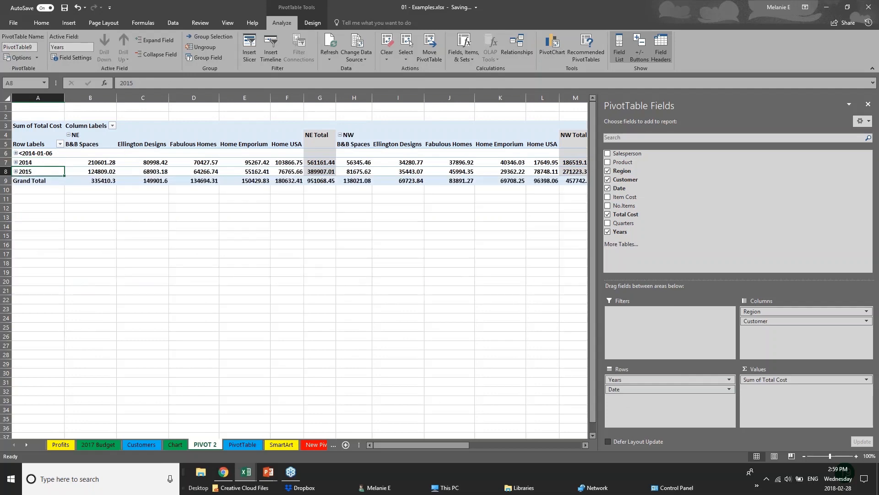
{"action": "left_click", "coordinate": [353, 223]}
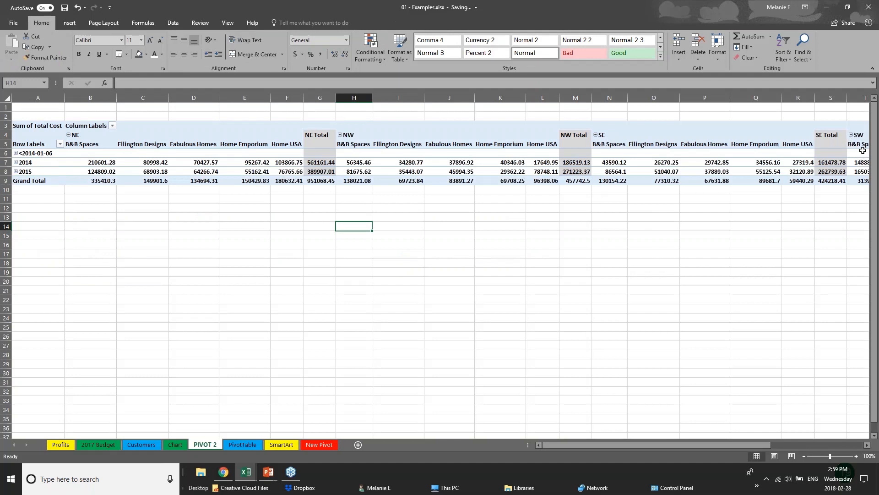
{"action": "left_click", "coordinate": [644, 154]}
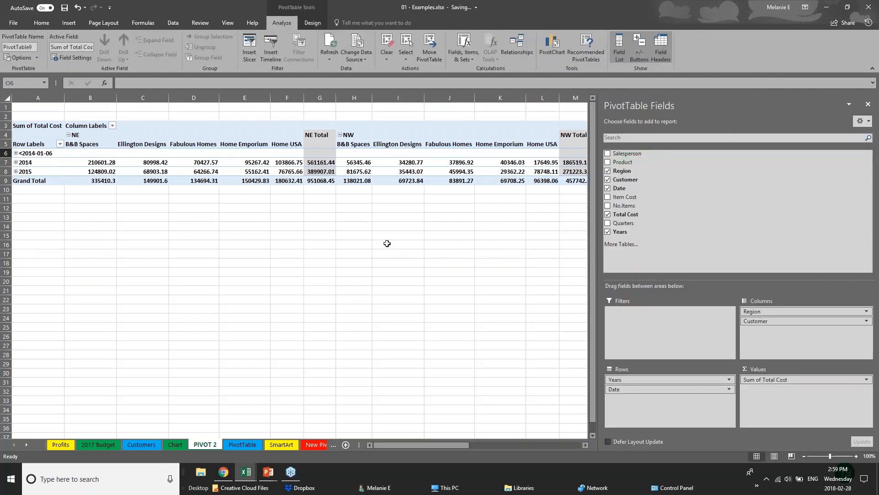
{"action": "left_click", "coordinate": [43, 216]}
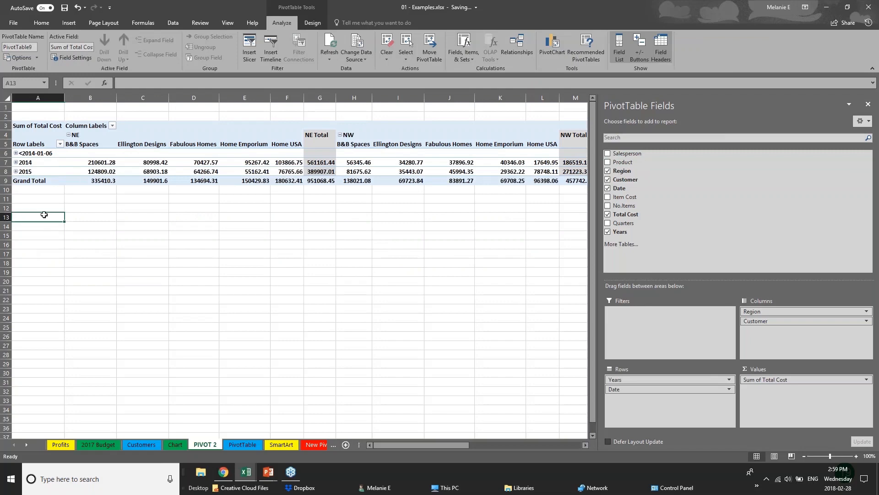
{"action": "left_click", "coordinate": [311, 172]}
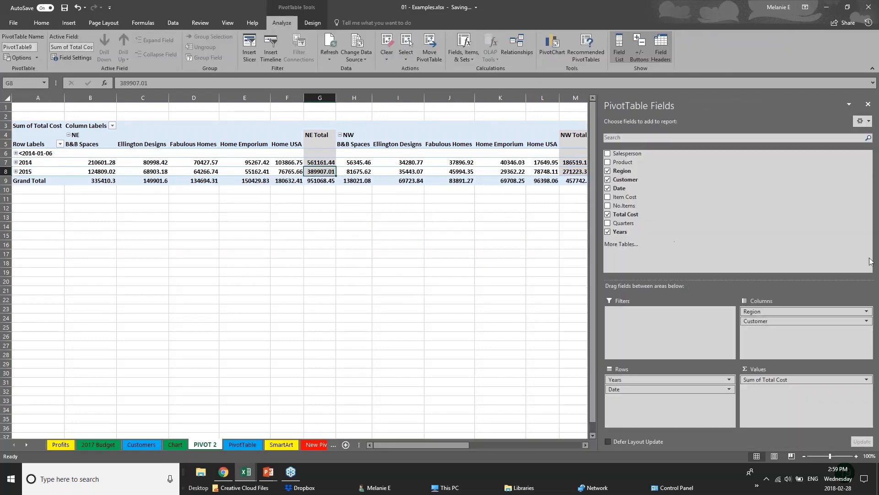
- Remove the Customer and Date fields from the pivot table and reselect a cell inside it
{"action": "left_click", "coordinate": [608, 179]}
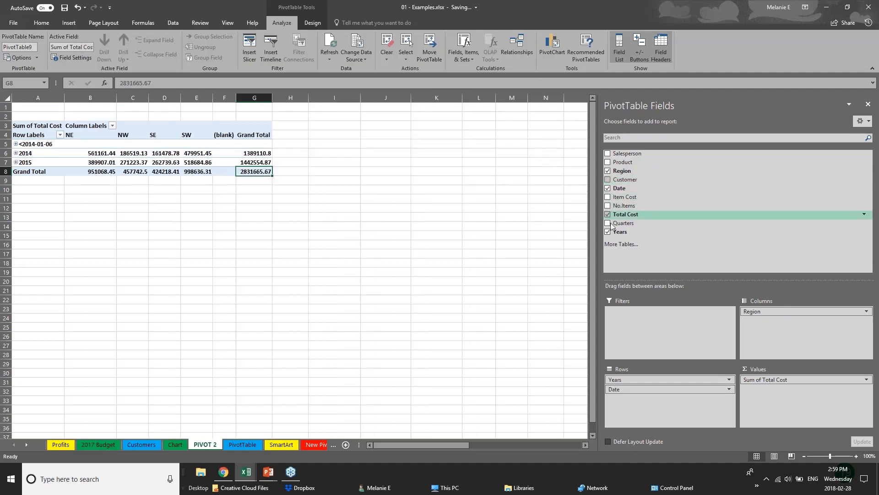
{"action": "left_click", "coordinate": [608, 188]}
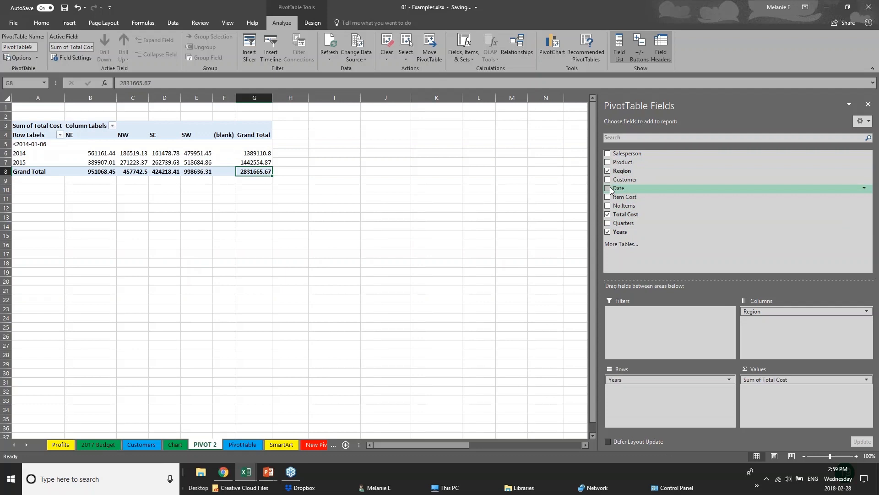
{"action": "left_click", "coordinate": [53, 197]}
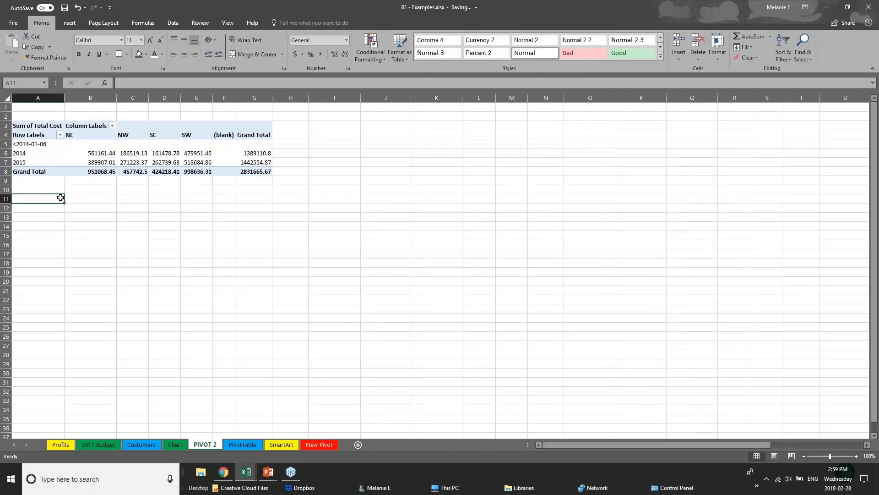
{"action": "left_click", "coordinate": [140, 168]}
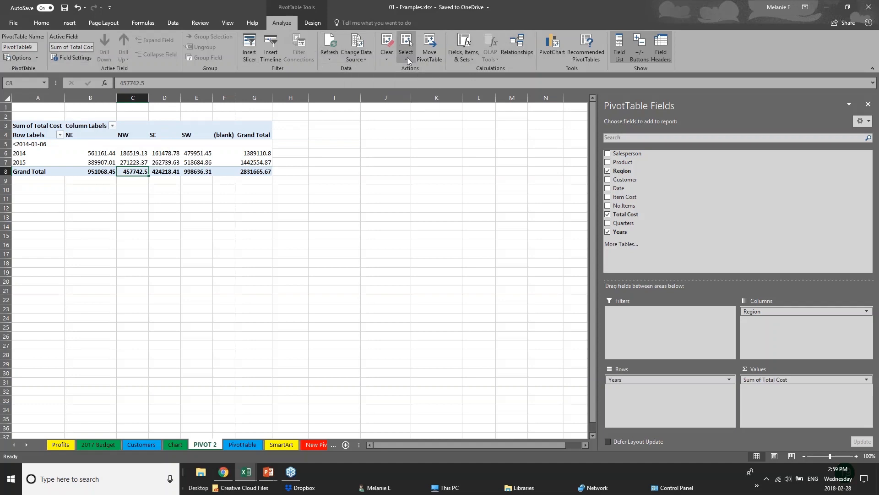
- Insert a clustered column PivotChart from the pivot table and place it beside the table's Grand Total column
{"action": "left_click", "coordinate": [558, 53]}
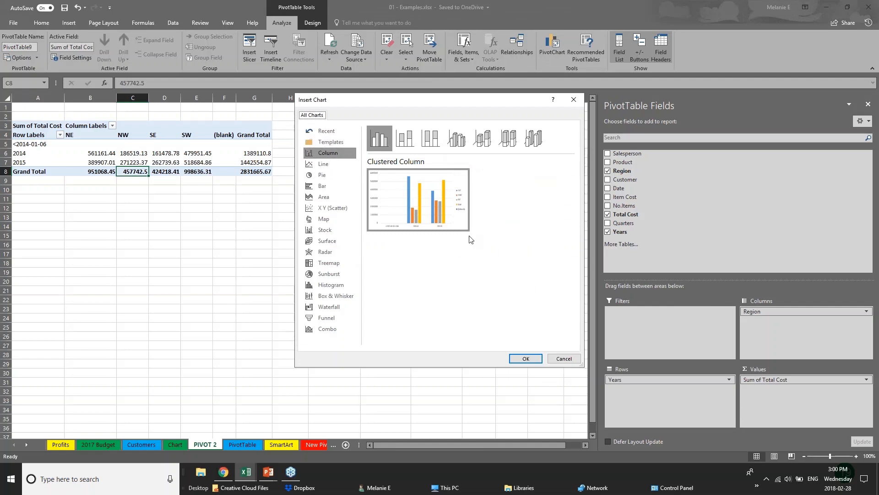
{"action": "left_click", "coordinate": [531, 360]}
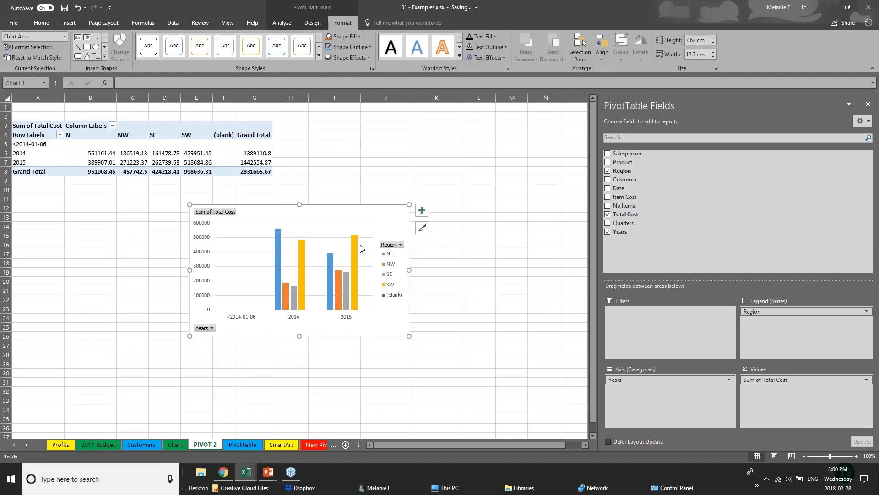
{"action": "left_click_drag", "start_coordinate": [370, 217], "coordinate": [505, 123]}
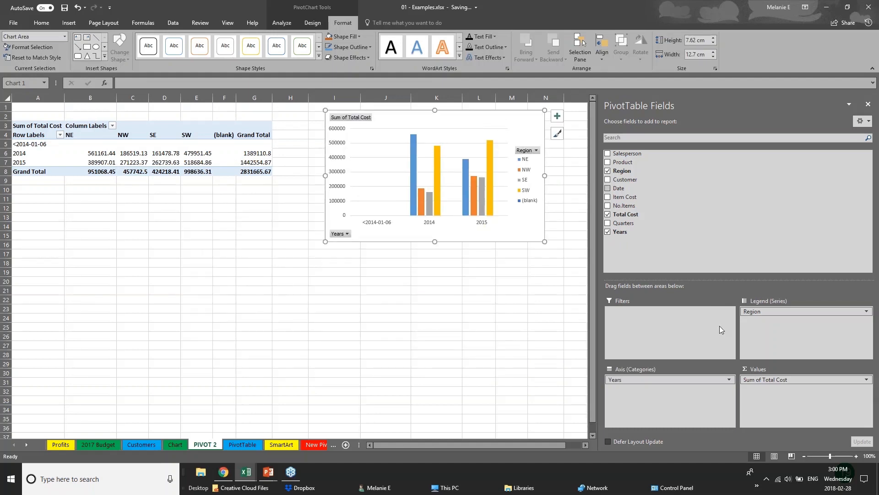
- Add the Product and Customer fields to the PivotChart, placing Customer below Region in the legend series
{"action": "left_click", "coordinate": [676, 379]}
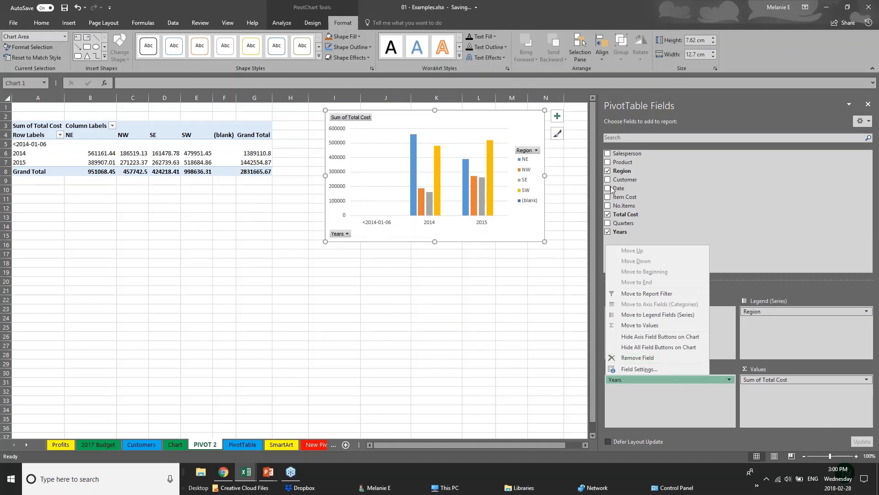
{"action": "left_click", "coordinate": [608, 162]}
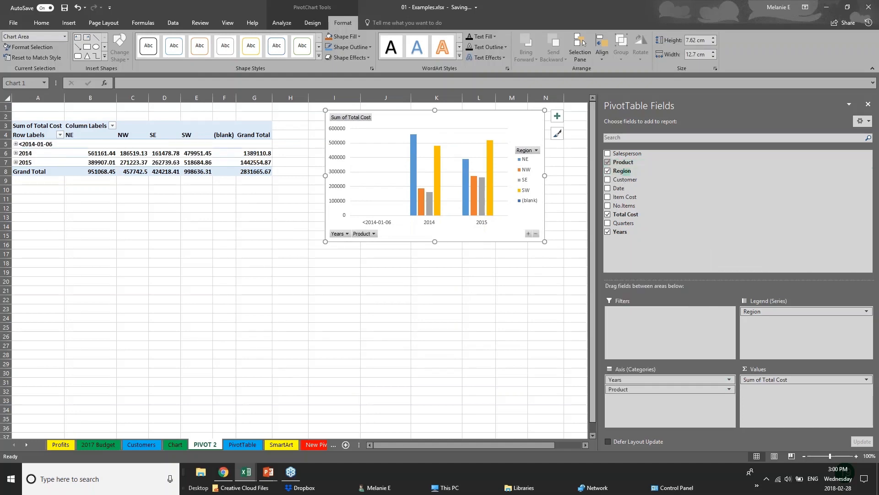
{"action": "left_click", "coordinate": [608, 180]}
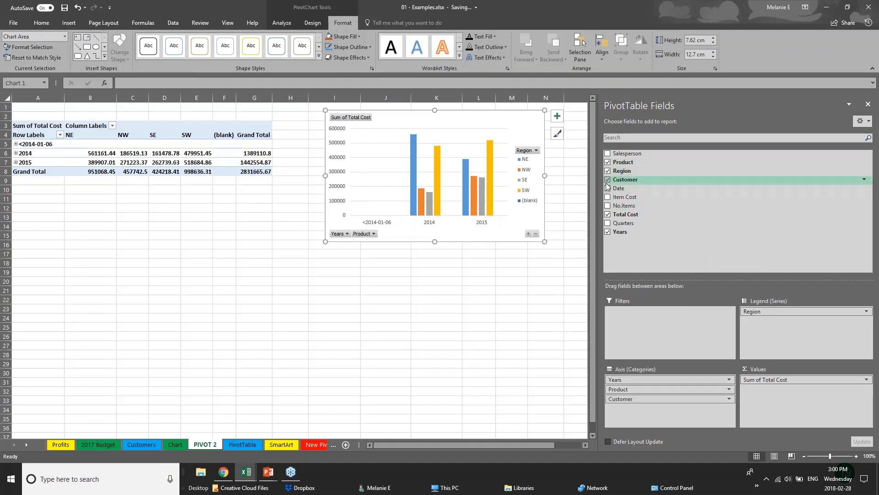
{"action": "left_click", "coordinate": [403, 234]}
{"action": "left_click", "coordinate": [421, 256]}
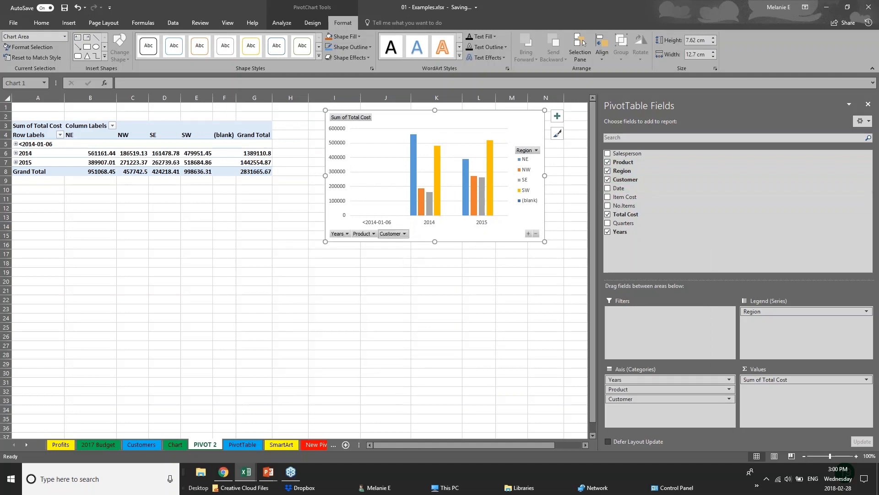
{"action": "left_click", "coordinate": [406, 234]}
{"action": "left_click", "coordinate": [405, 235]}
{"action": "left_click_drag", "start_coordinate": [664, 399], "coordinate": [775, 322]}
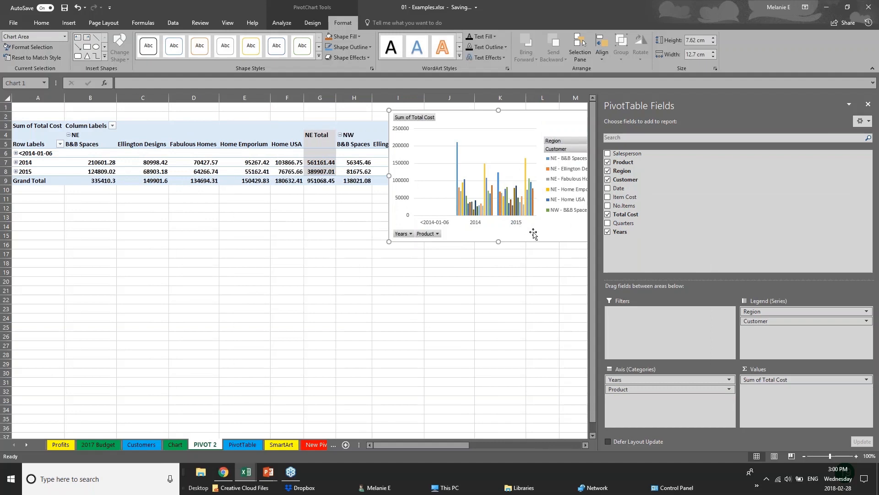
- Move the PivotChart below the table and rearrange its fields to Customer and Product as legend series, Years and Region as axis categories
{"action": "left_click_drag", "start_coordinate": [558, 130], "coordinate": [429, 280]}
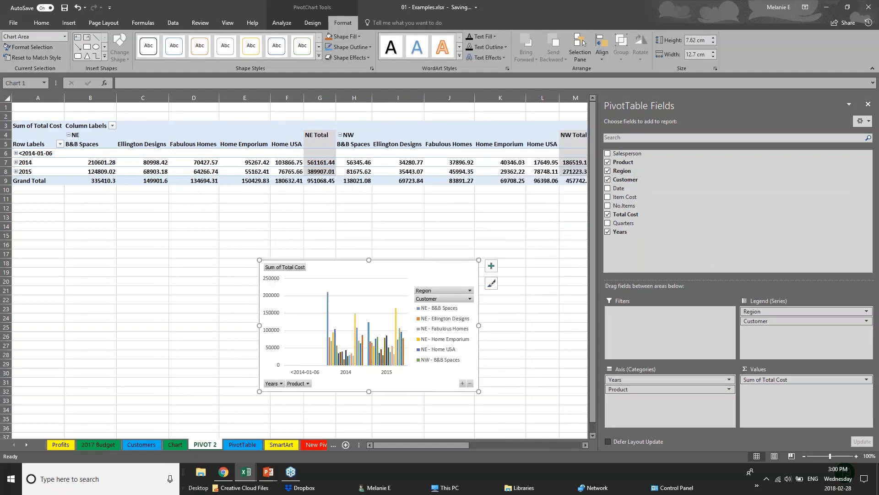
{"action": "mouse_move", "coordinate": [760, 311]}
{"action": "left_mouse_down"}
{"action": "mouse_move", "coordinate": [664, 419]}
{"action": "mouse_move", "coordinate": [657, 391]}
{"action": "mouse_move", "coordinate": [774, 316]}
{"action": "mouse_move", "coordinate": [767, 321]}
{"action": "left_mouse_up"}
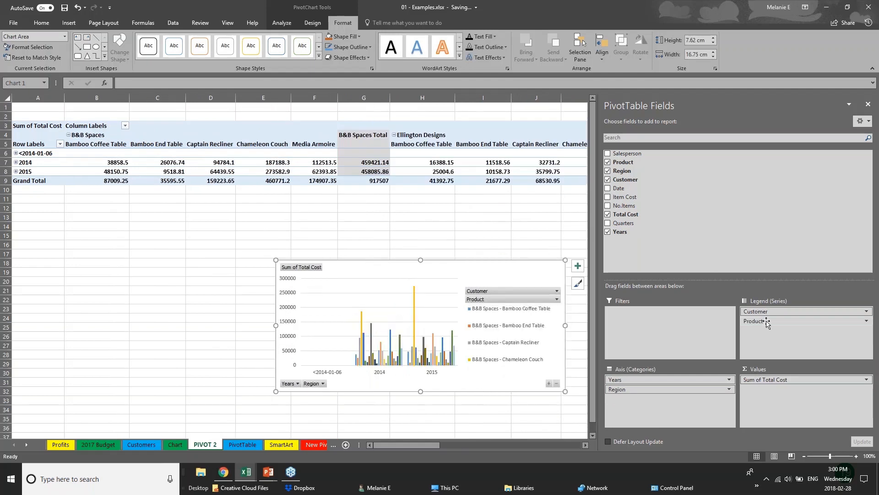
{"action": "left_click", "coordinate": [69, 22]}
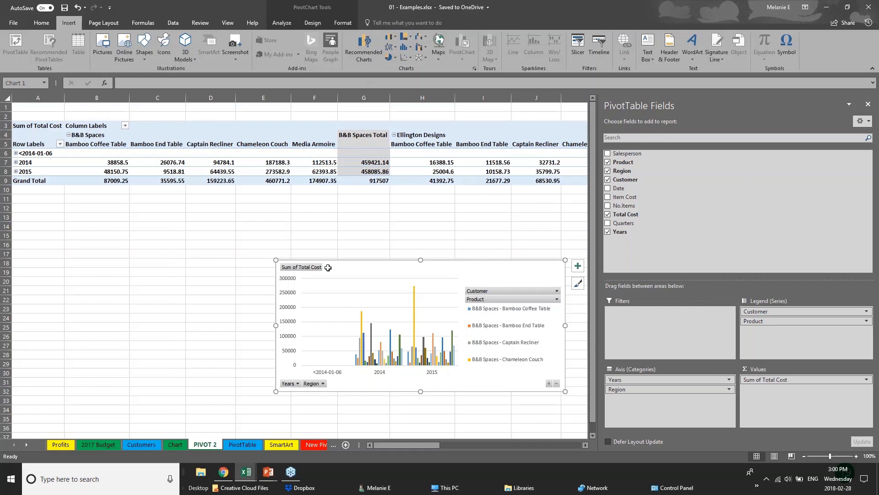
{"action": "left_click", "coordinate": [252, 275]}
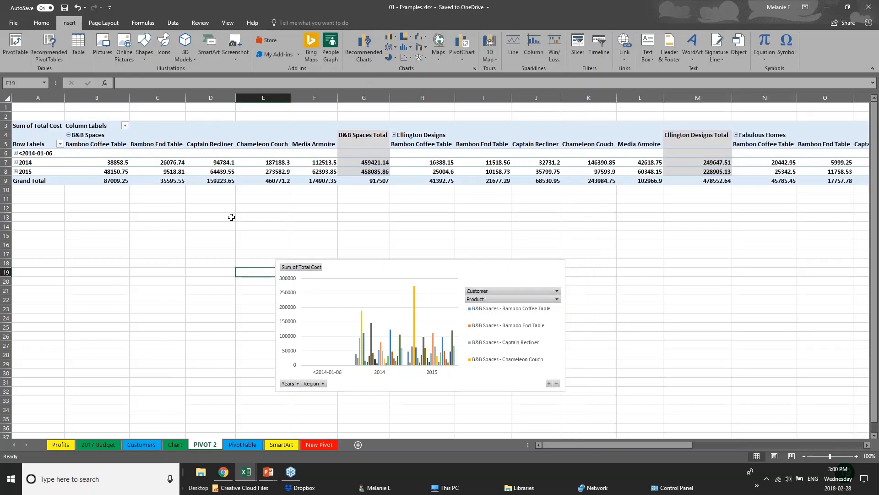
- Switch to the running PowerPoint slide show and advance from the Pivot Tables slide to the Thank you slide
{"action": "left_click", "coordinate": [269, 472]}
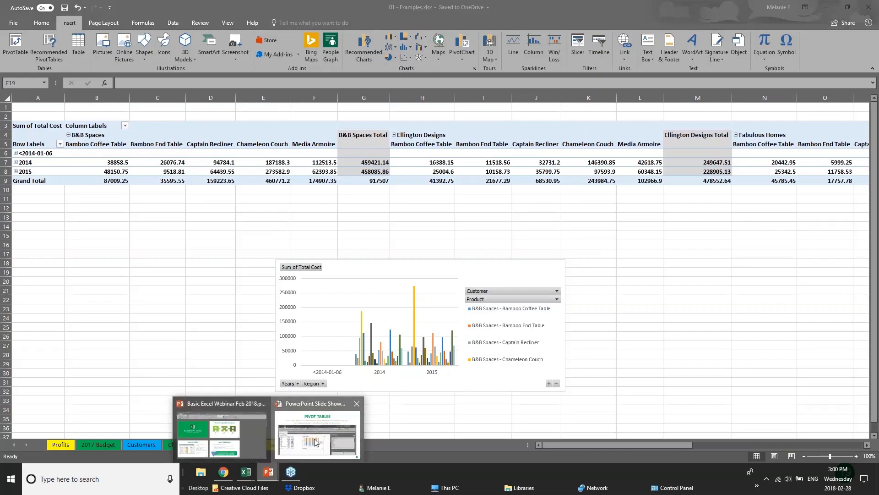
{"action": "left_click", "coordinate": [316, 442]}
{"action": "key", "text": "Right"}
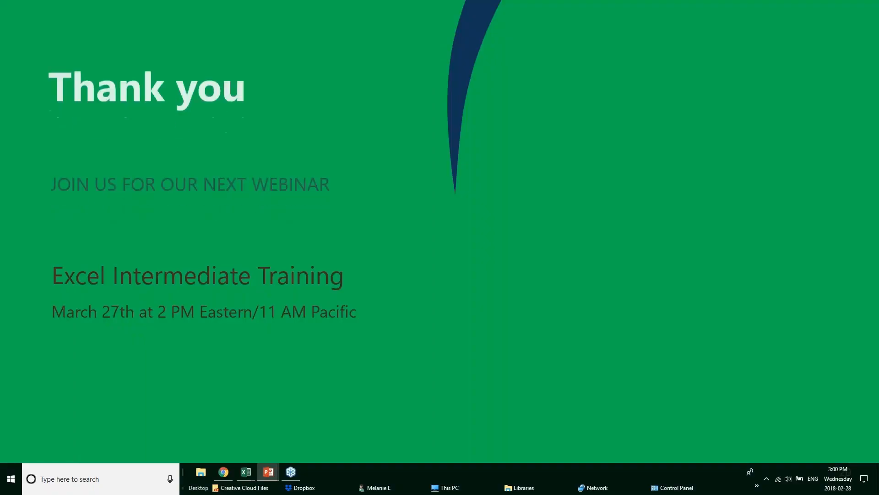